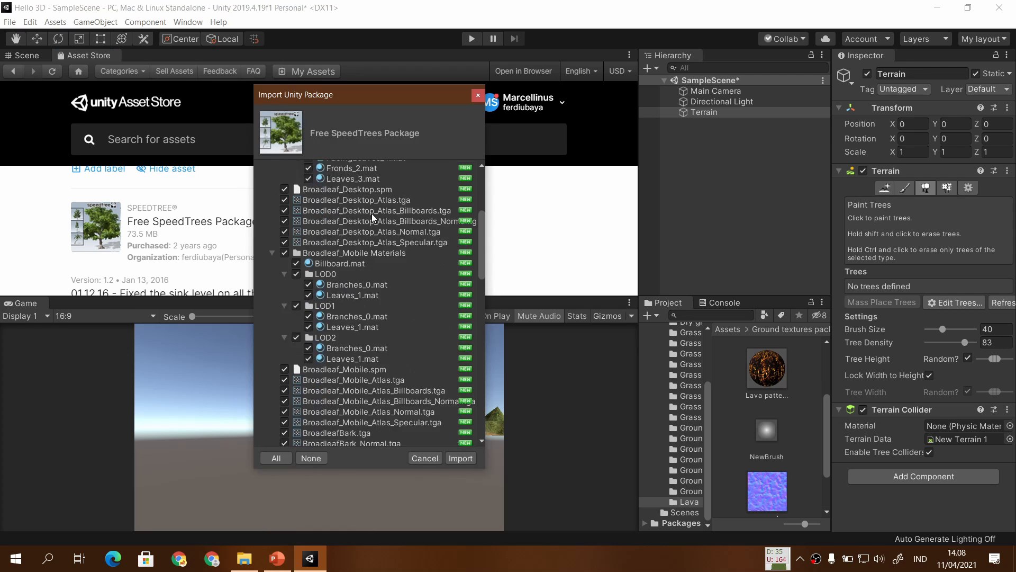
Import the full Free SpeedTrees Package and collapse the Ground textures pack folder in the project assets.
scroll(373, 217, "up", 20)
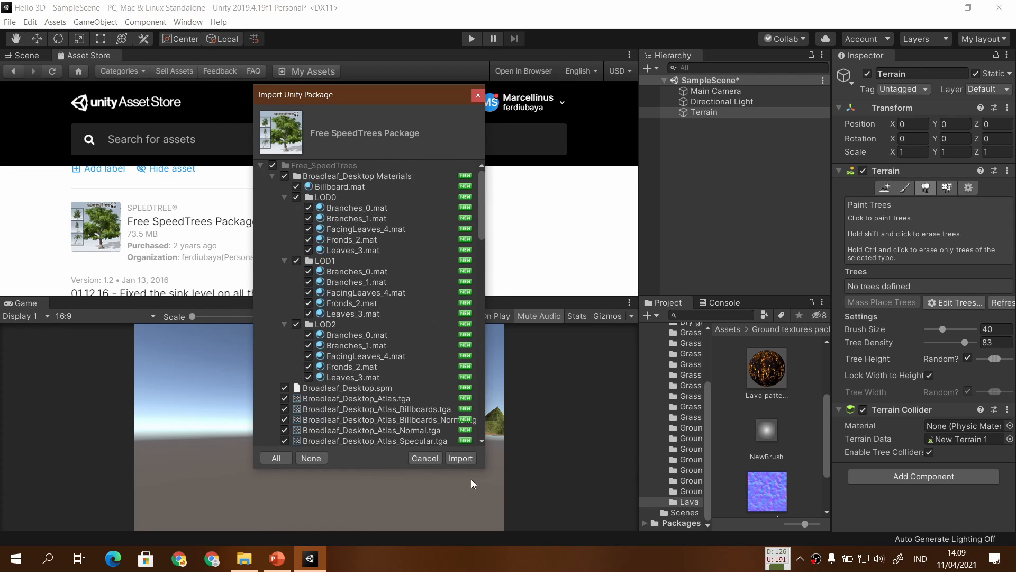
left_click(460, 458)
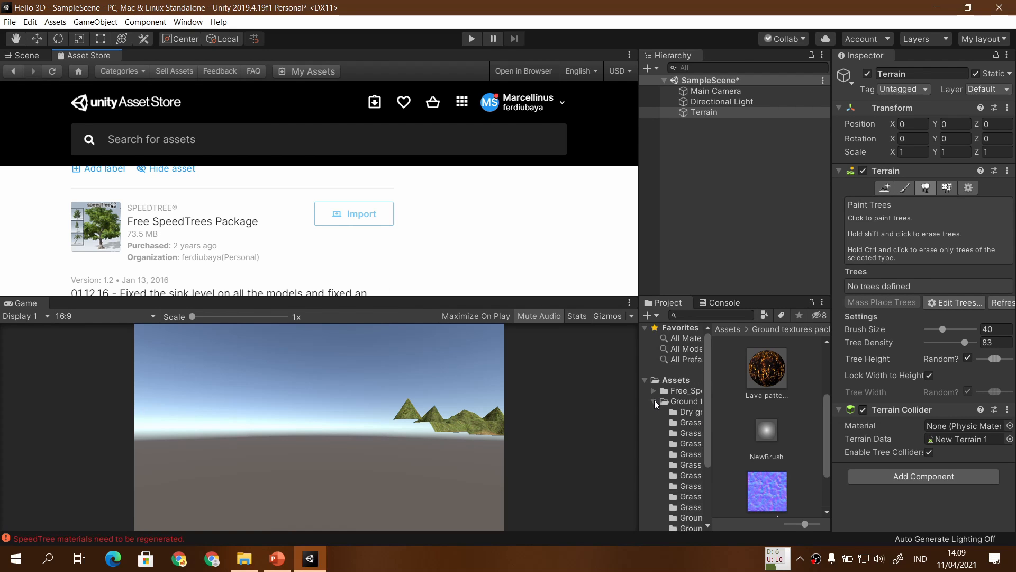
left_click(654, 401)
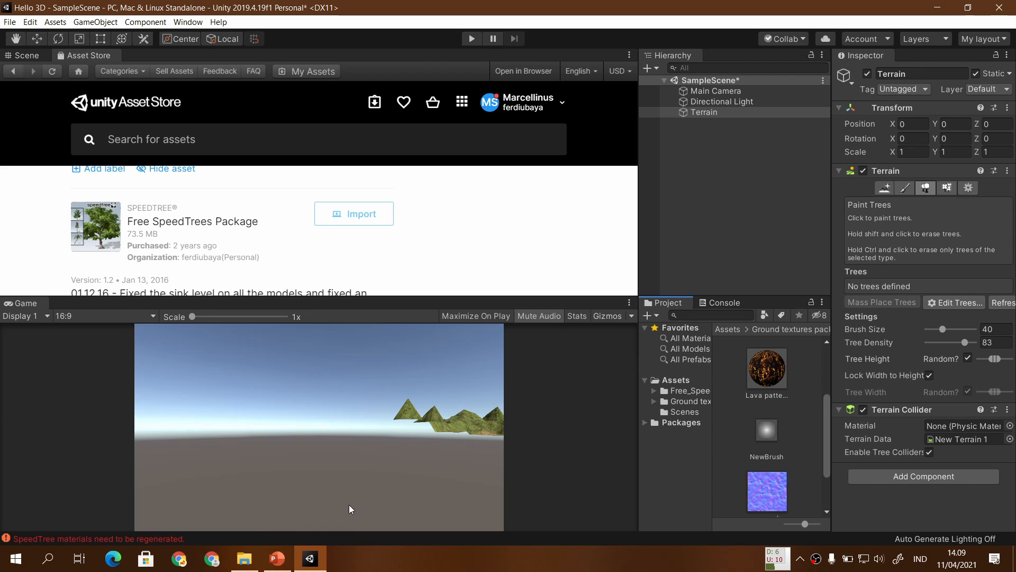
left_click(275, 560)
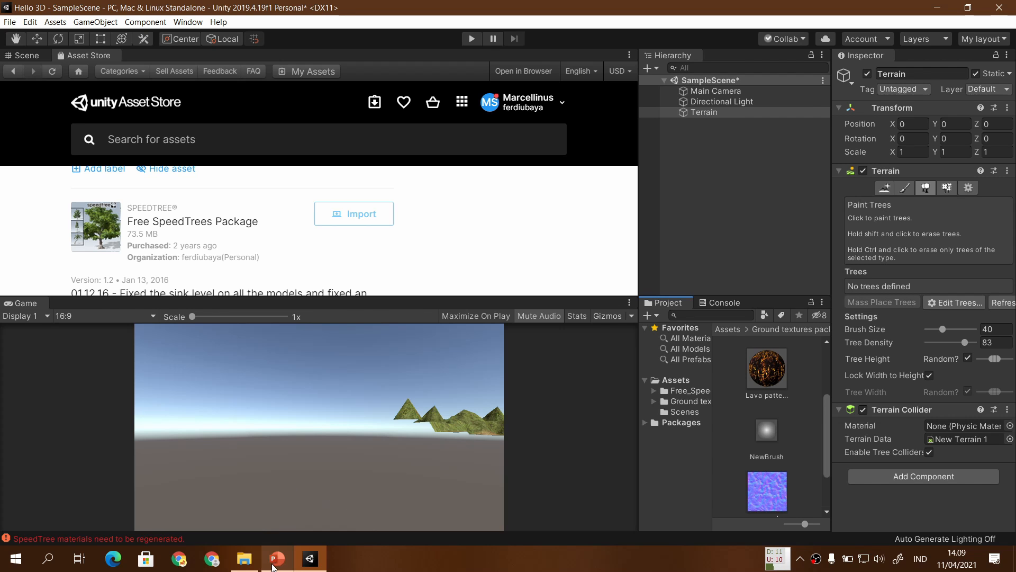
left_click(310, 559)
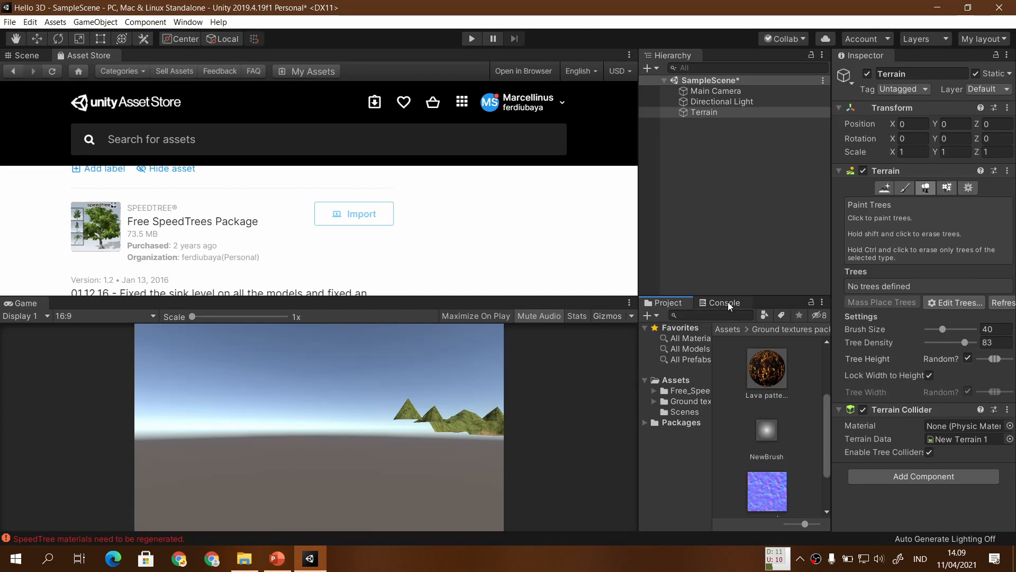
Examine the SpeedTree materials error in the Console, open its source in Visual Studio, and return to Unity's project assets.
left_click(729, 302)
left_click(731, 343)
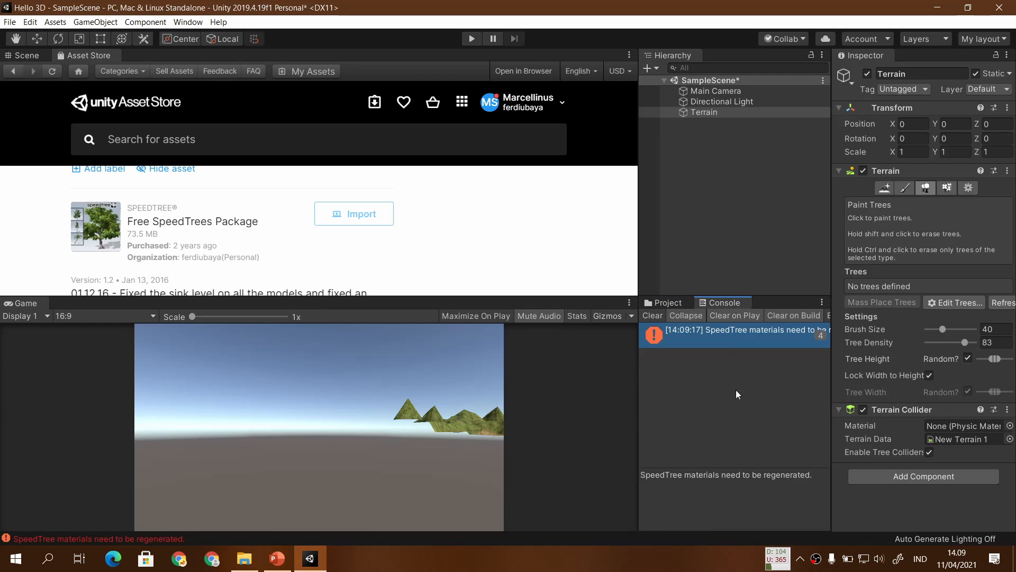
double_click(738, 339)
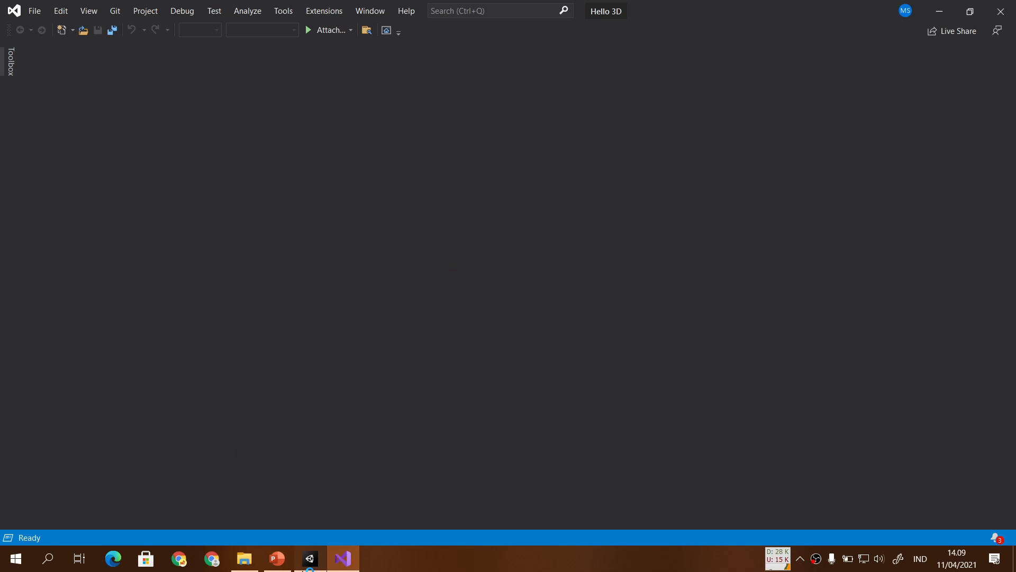
left_click(310, 558)
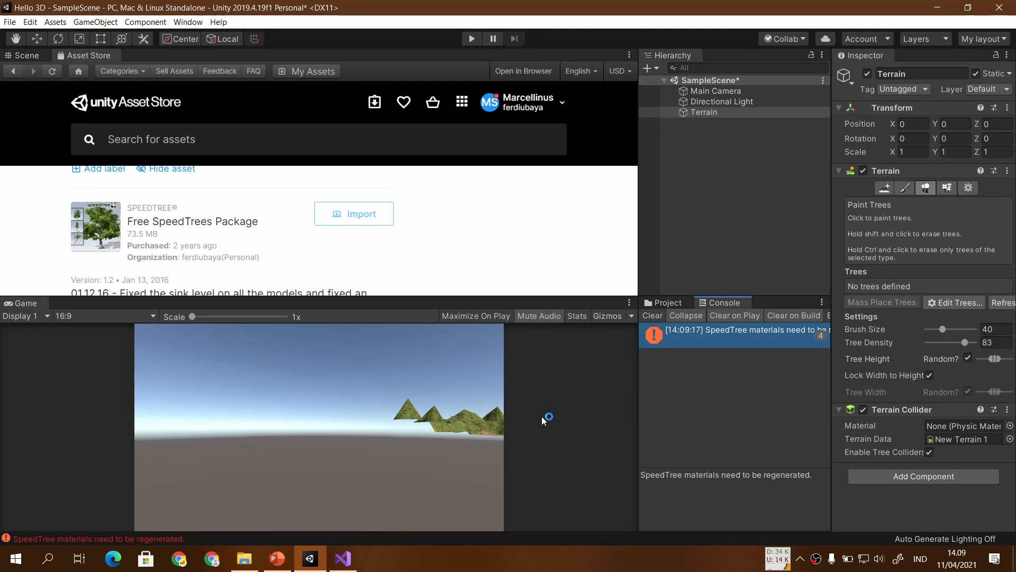
left_click(666, 302)
left_click(732, 305)
left_click(343, 559)
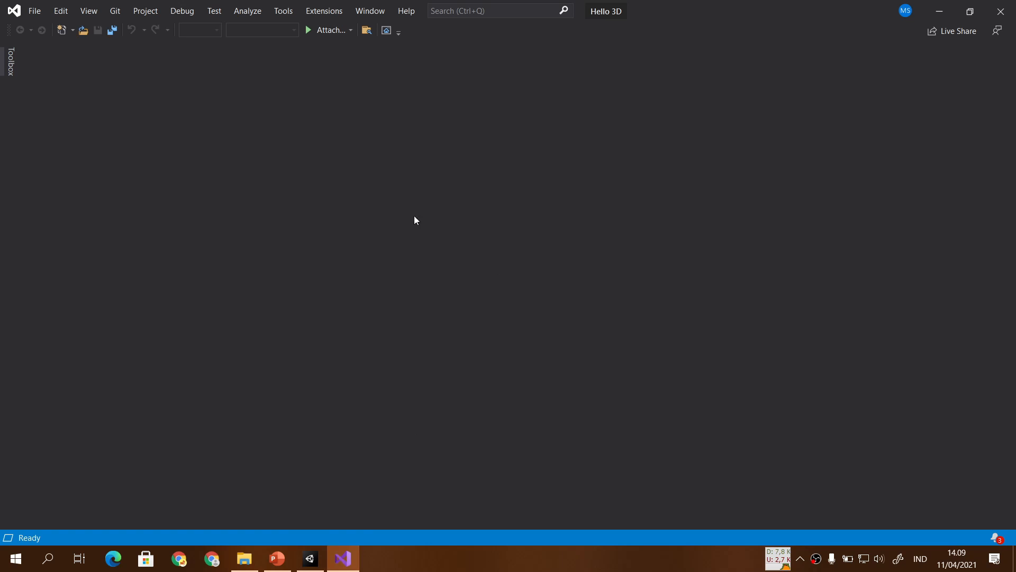
left_click(309, 555)
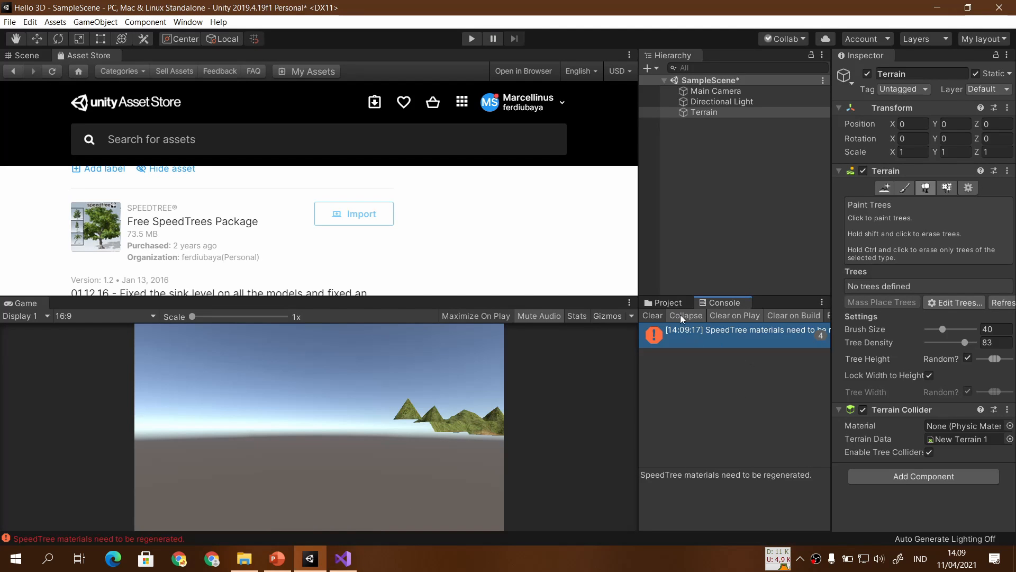
left_click(672, 304)
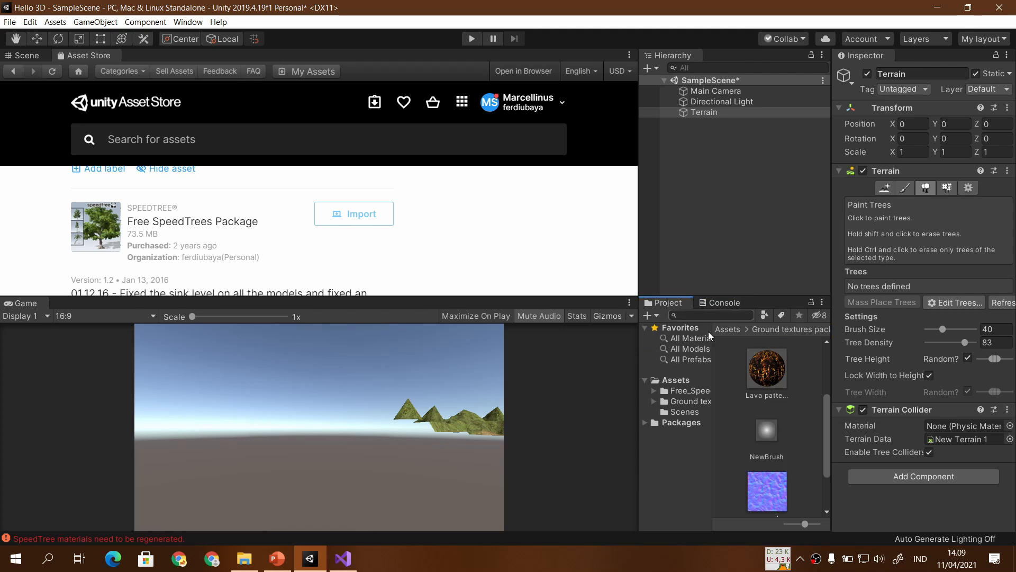
Run the scene briefly in play mode, show the Scene view, stop playing, and recheck the Console for the SpeedTree error.
left_click(471, 39)
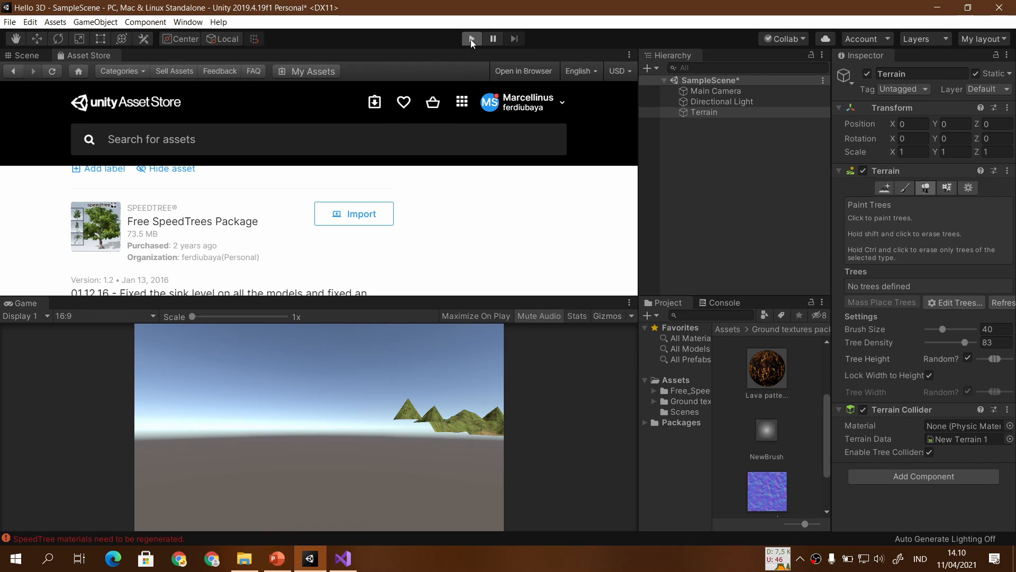
left_click(27, 56)
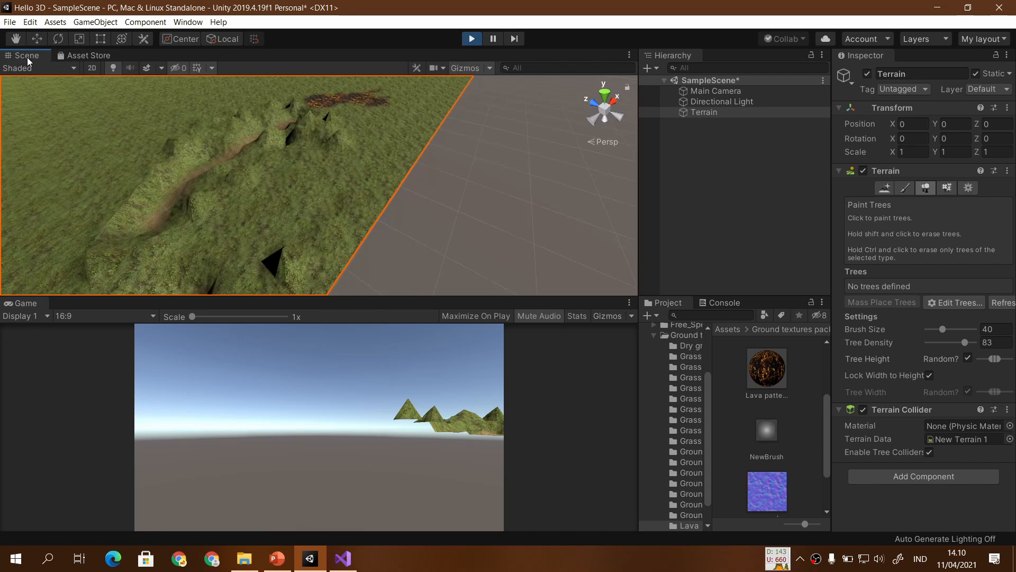
left_click(471, 38)
left_click(727, 303)
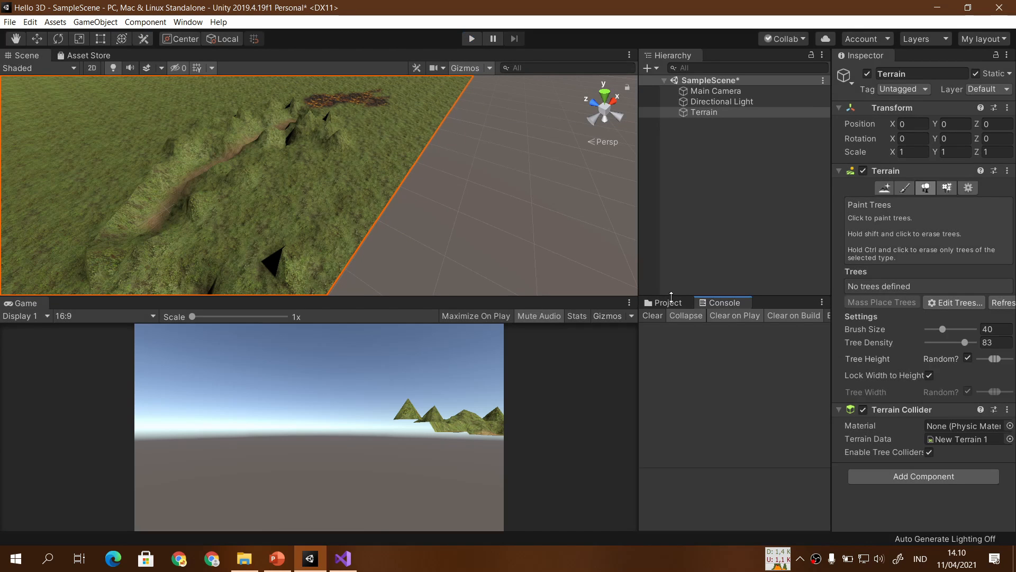
Open the Free_SpeedTrees folder in the project assets and look through its contents.
left_click(668, 303)
left_click(658, 338)
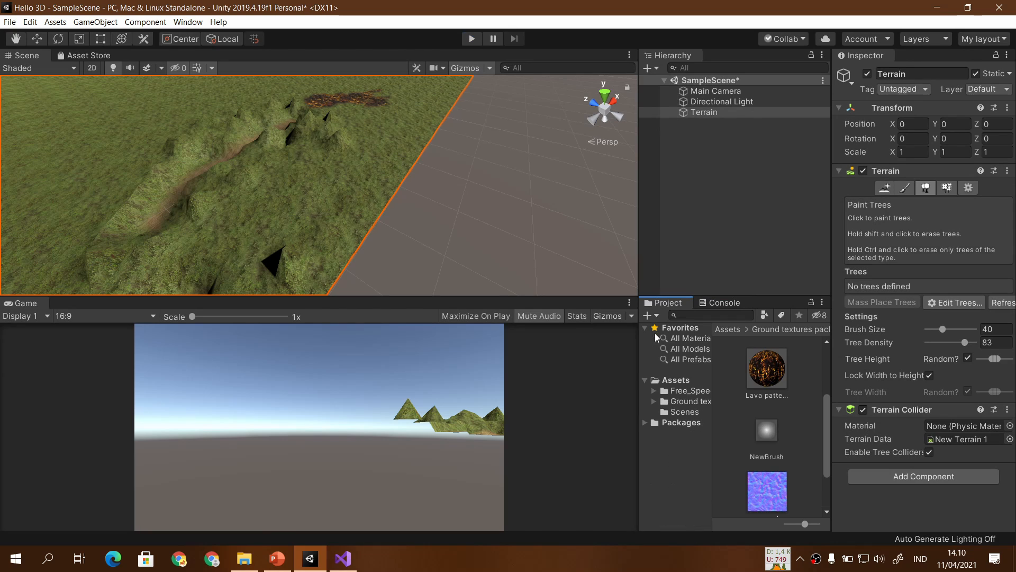
left_click(694, 394)
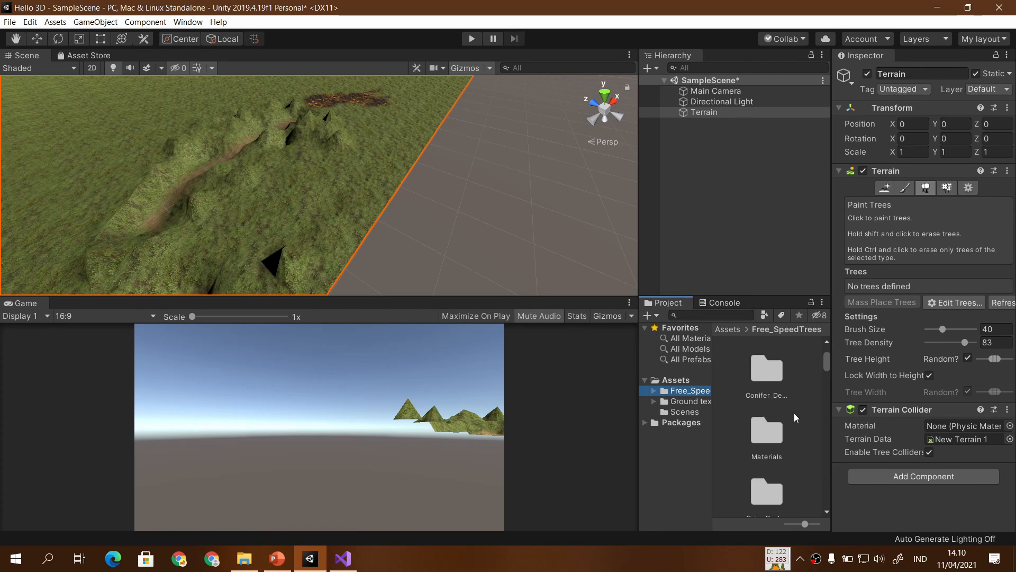
scroll(794, 413, "down", 5)
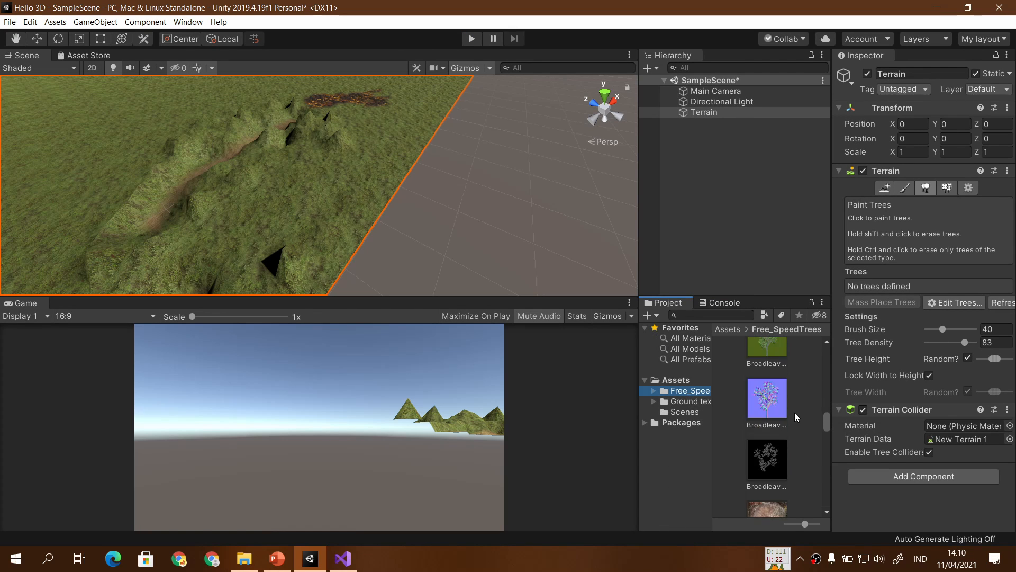
scroll(795, 412, "down", 6)
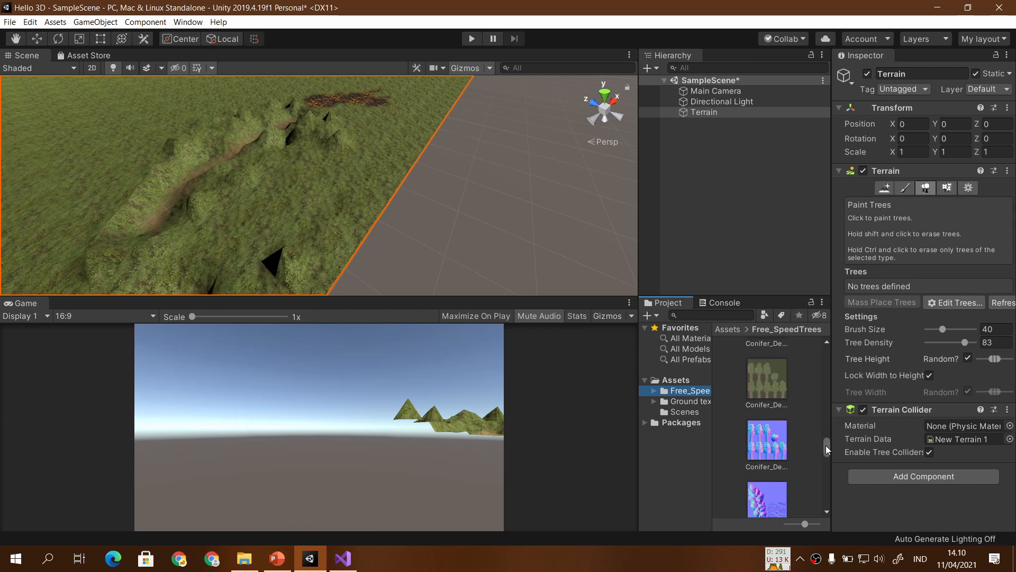
left_click_drag(826, 447, 817, 342)
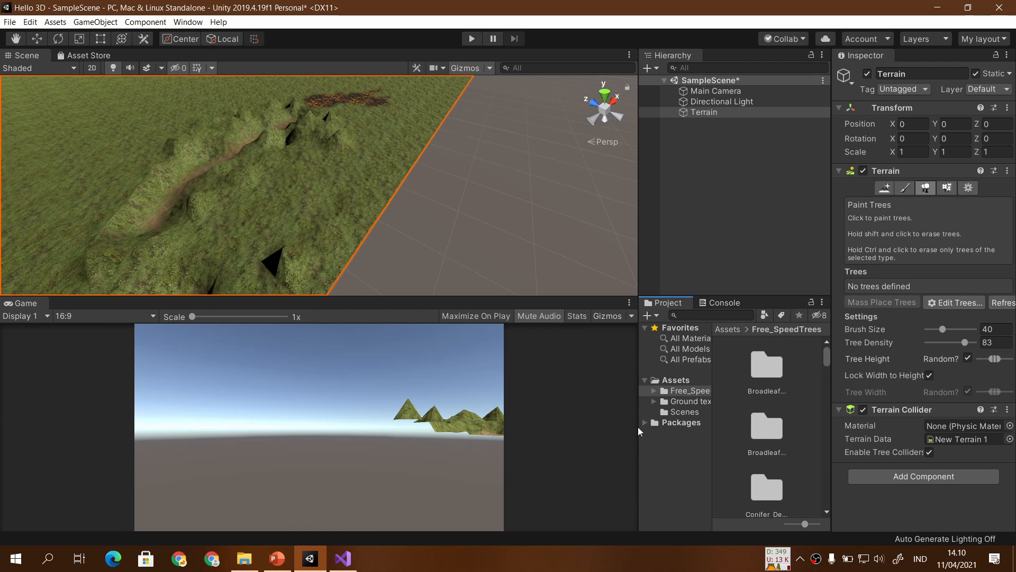
Consult the Menambahkan Pohon slide in PowerPoint and close Visual Studio.
left_click(277, 558)
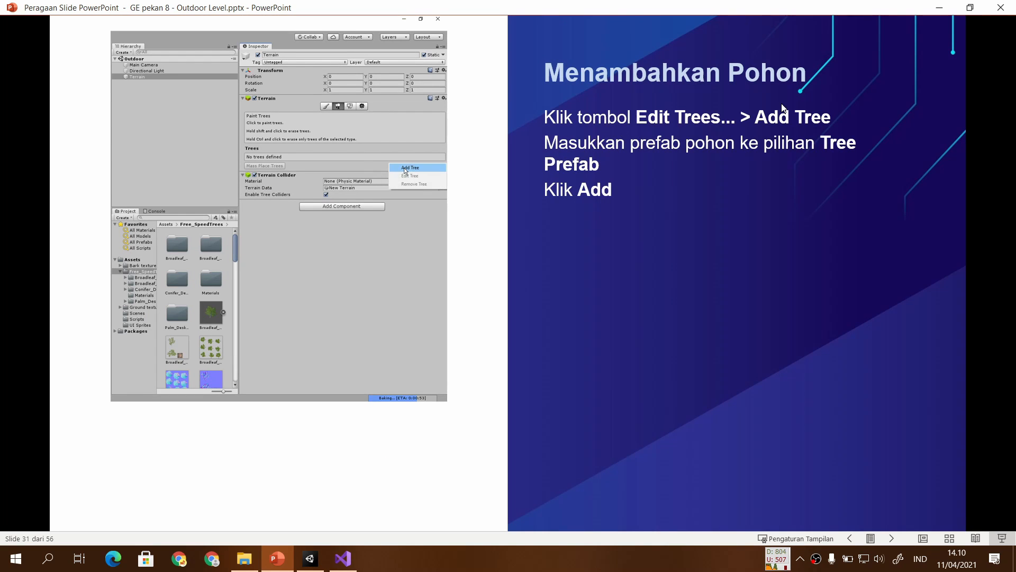
left_click(334, 566)
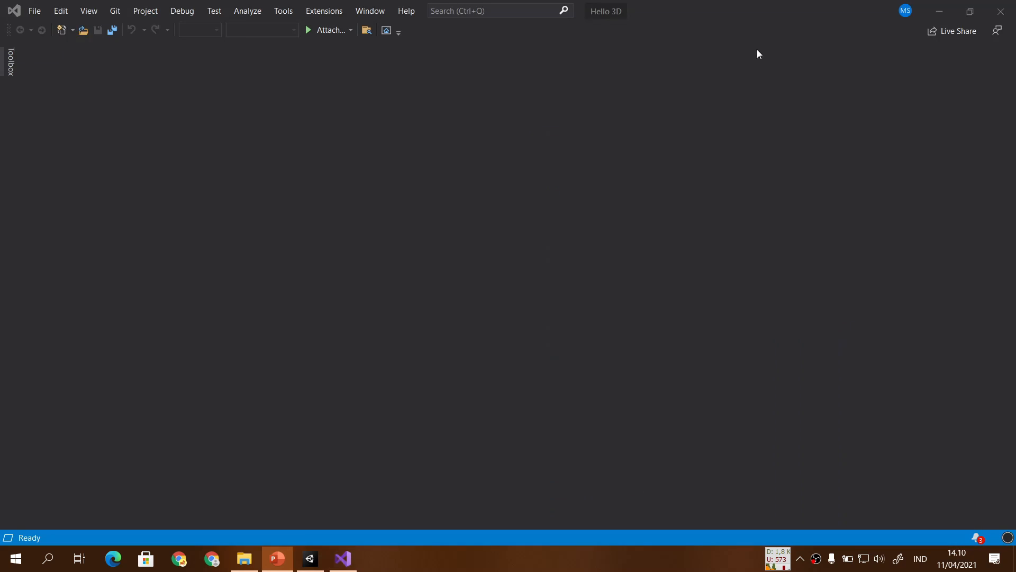
left_click(1001, 11)
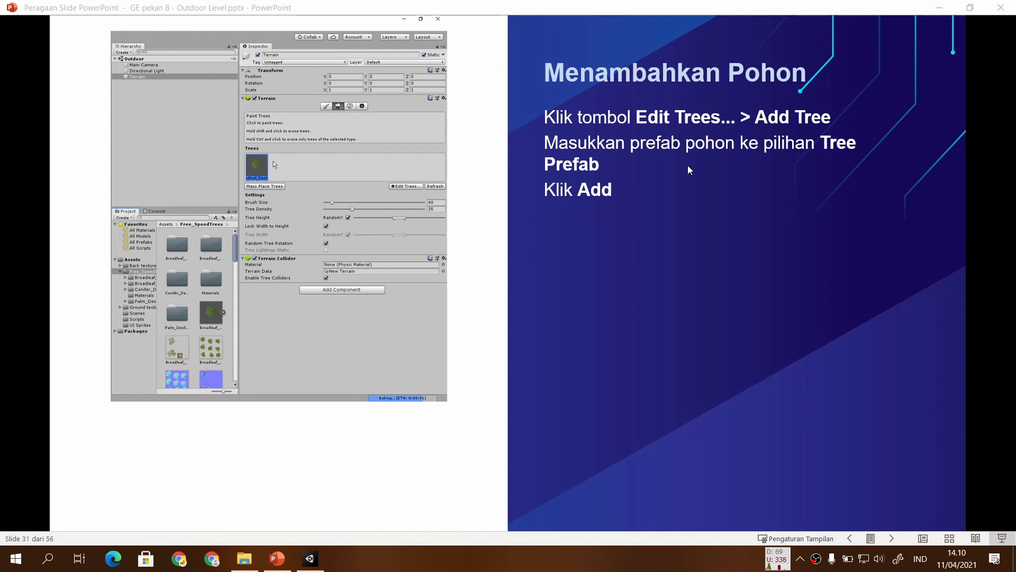
Switch to Unity, open the Add Tree dialog for the terrain, and expand the Free_SpeedTrees folder.
key("alt+Tab")
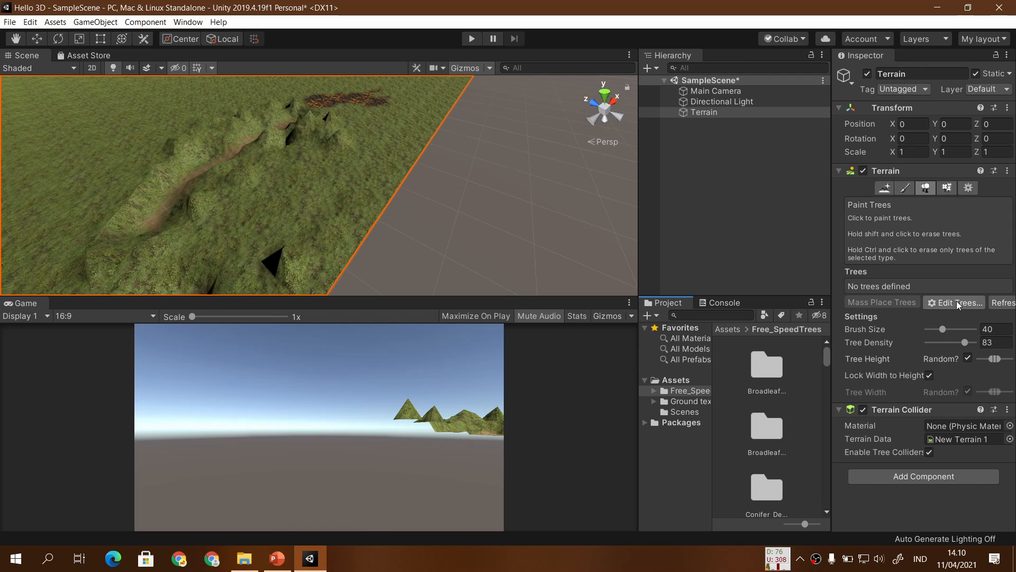
left_click(956, 302)
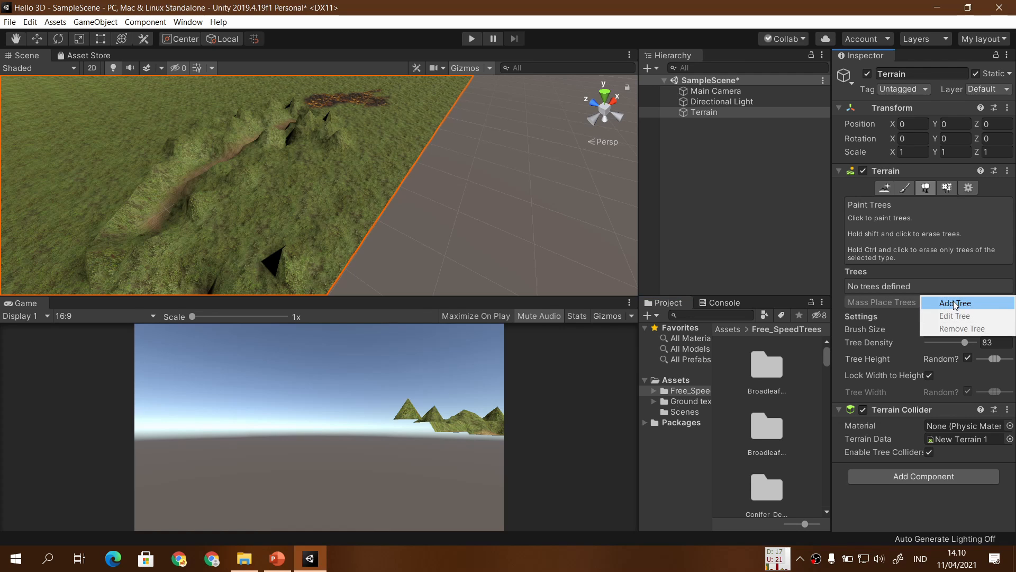
left_click(955, 303)
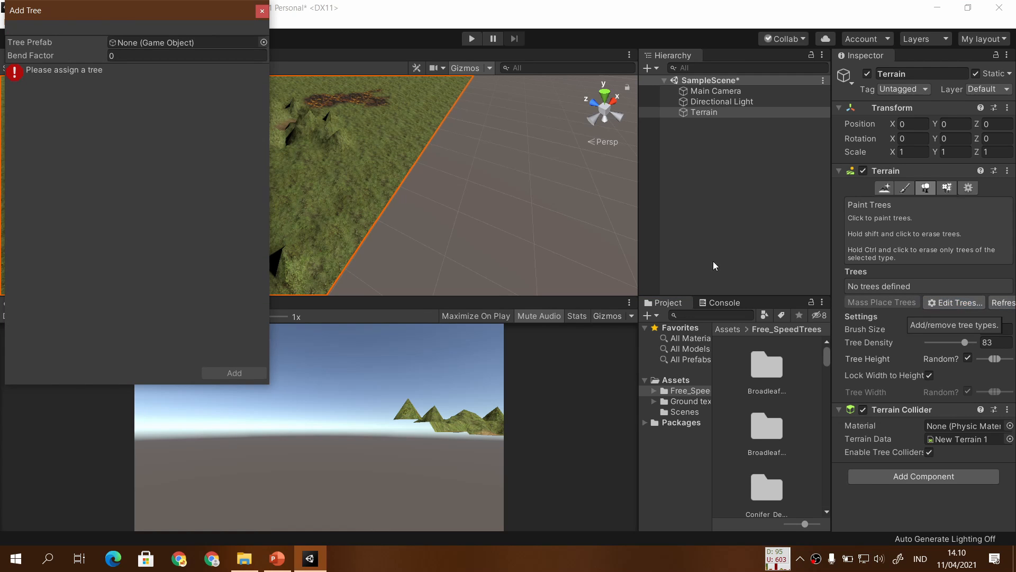
left_click_drag(131, 9, 338, 107)
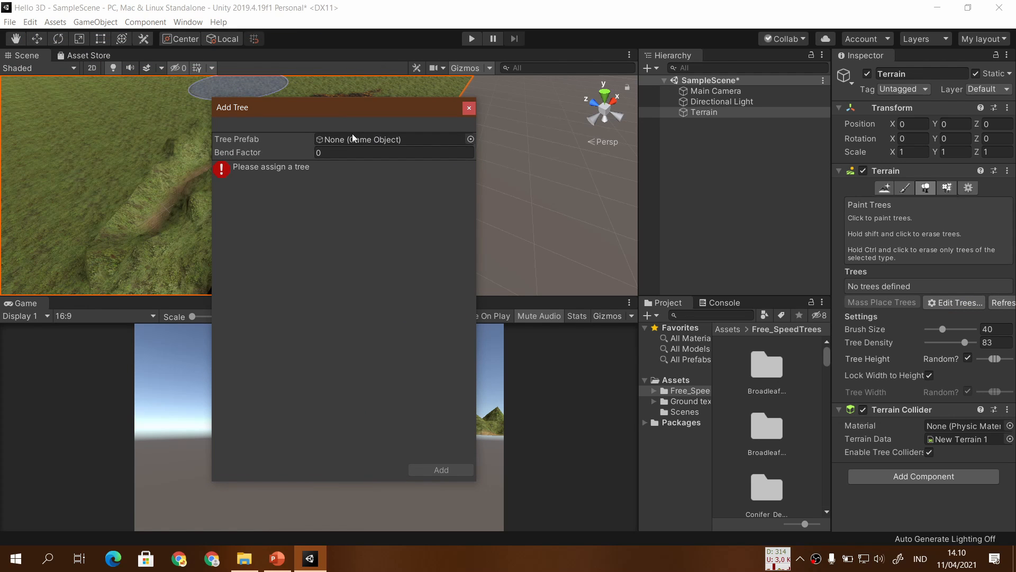
left_click(654, 390)
Review the tree prefab demonstration on the Menambahkan Pohon slide in PowerPoint and return to Unity.
left_click(277, 558)
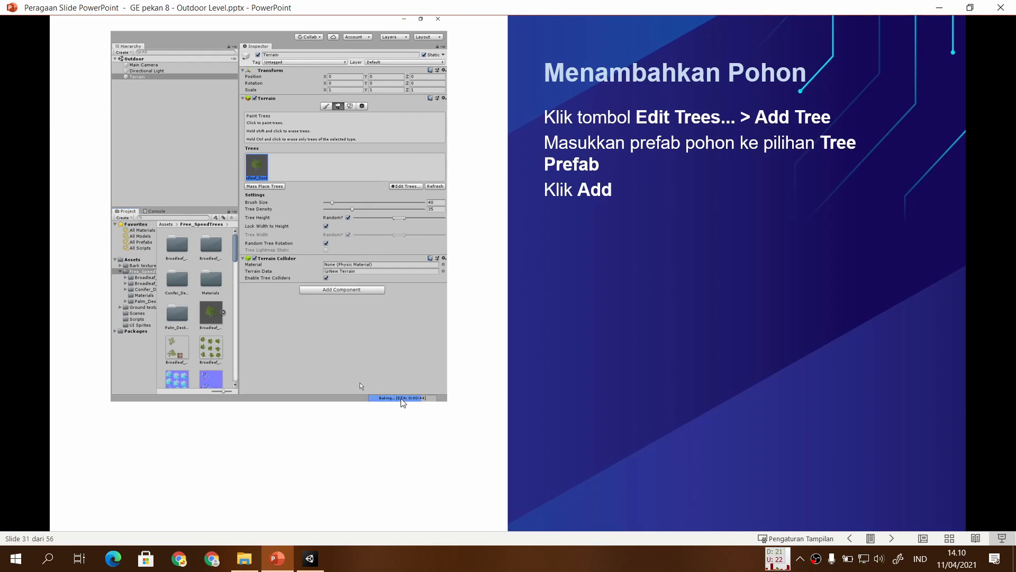
left_click(404, 404)
key("Left")
left_click(329, 314)
left_click(309, 558)
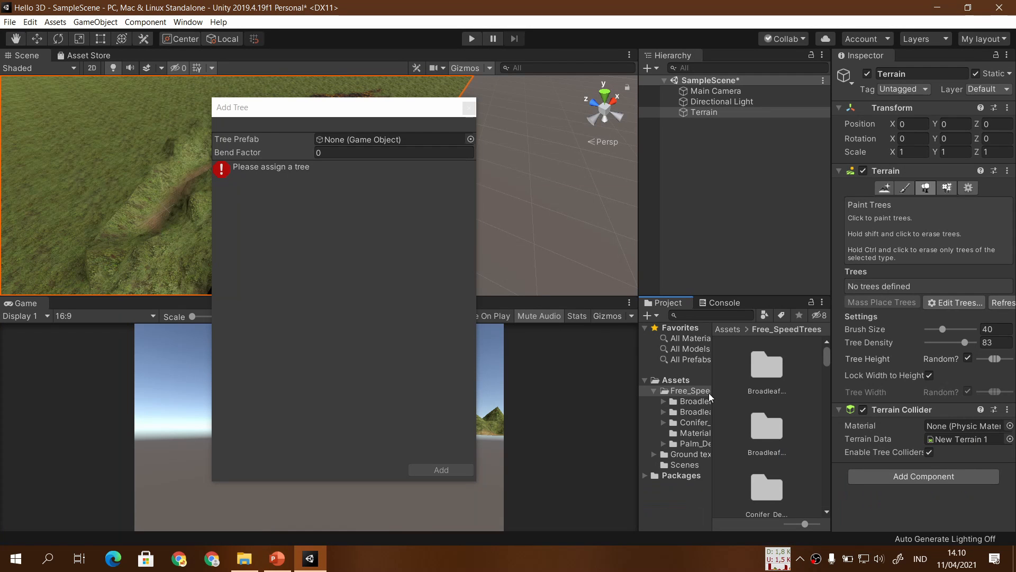
Compare the available SpeedTree models and assign Broadleaf_Desktop as the Tree Prefab of the new tree.
scroll(802, 414, "down", 5)
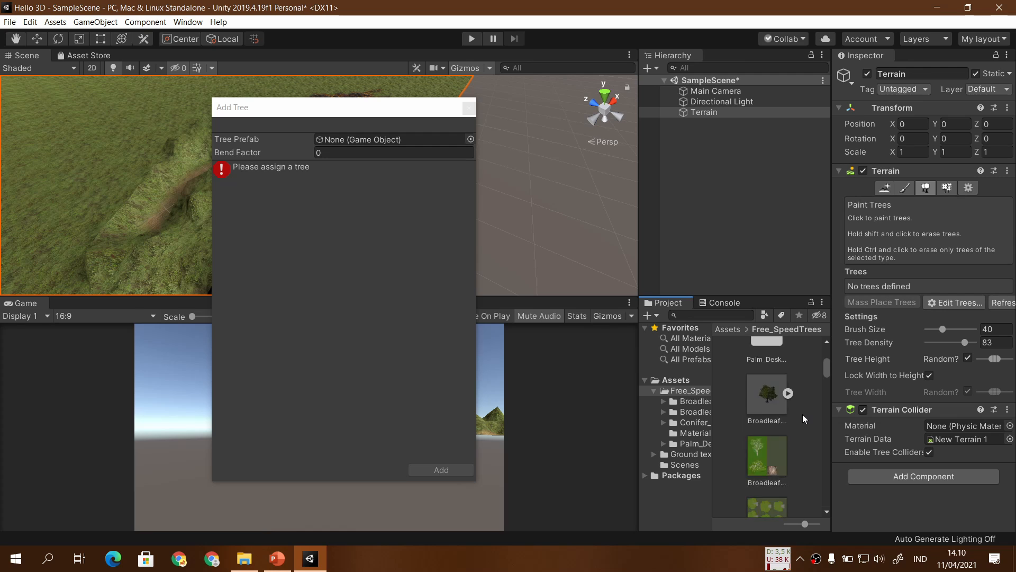
scroll(803, 413, "down", 6)
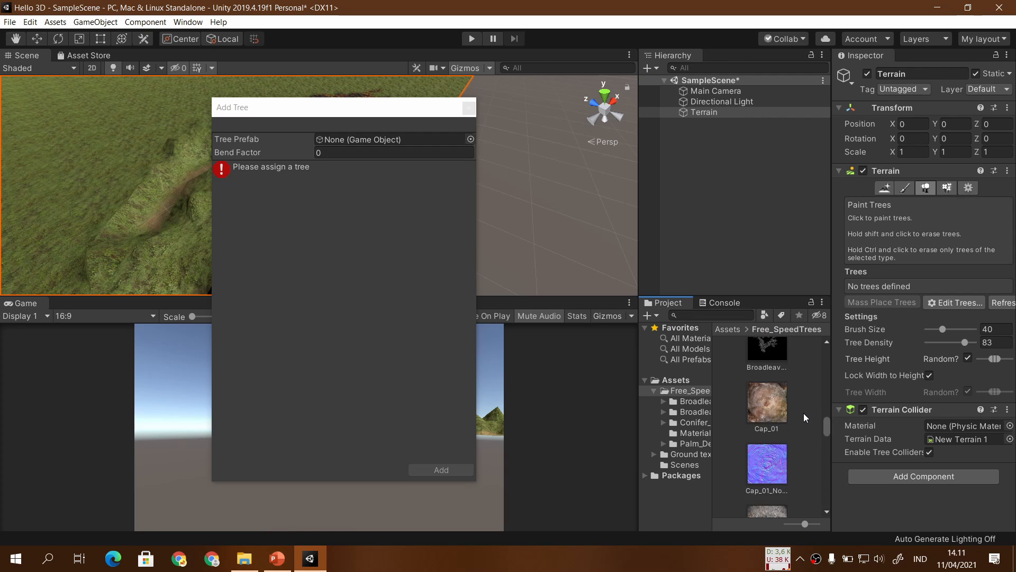
left_click(470, 139)
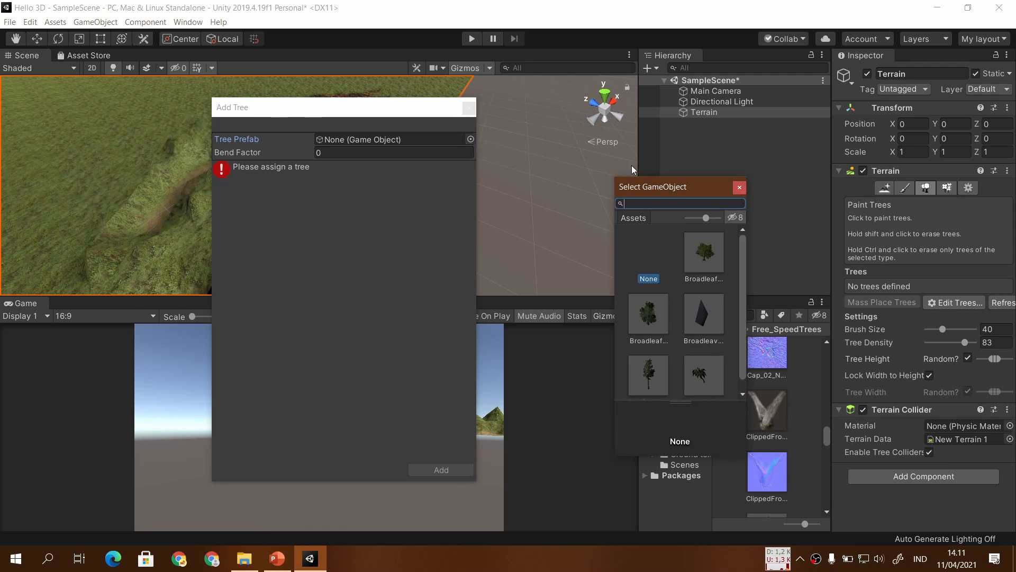
left_click_drag(672, 187, 561, 147)
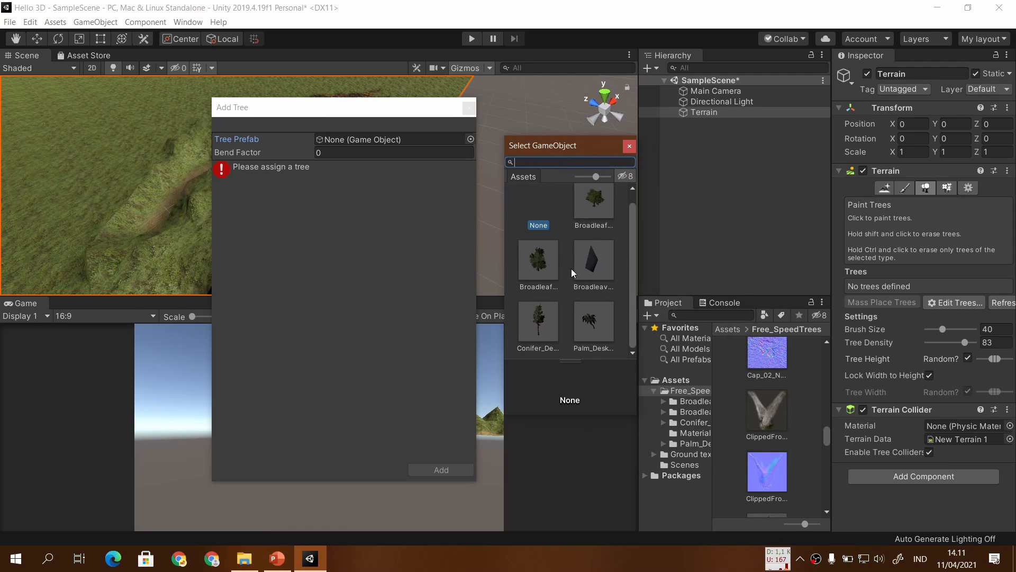
left_click(593, 209)
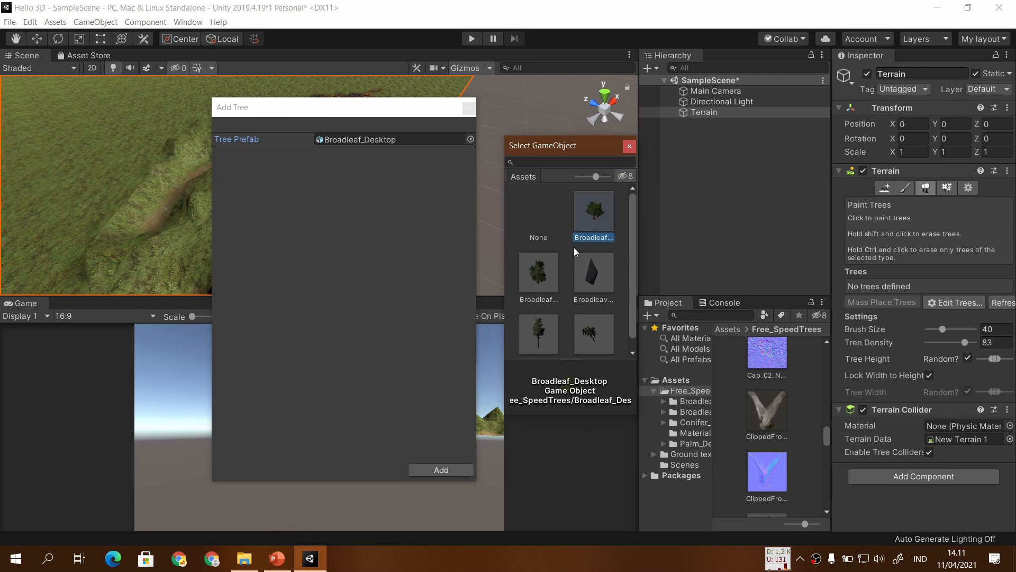
left_click(546, 287)
left_click(598, 226)
left_click(545, 344)
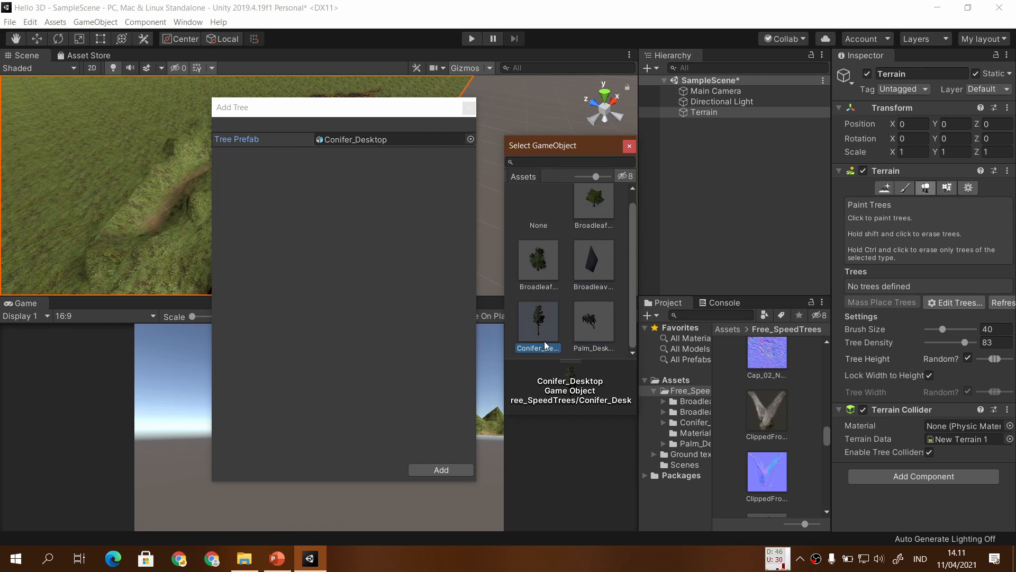
left_click(597, 215)
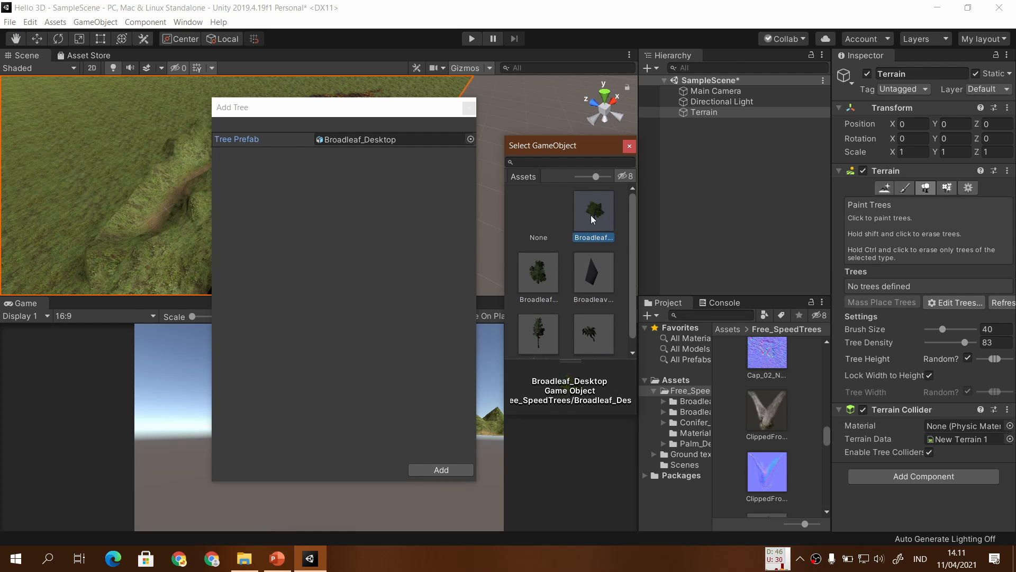
Add the Broadleaf_Desktop tree to the terrain, consult the Paint Tree slide in PowerPoint, and return to Unity.
double_click(594, 212)
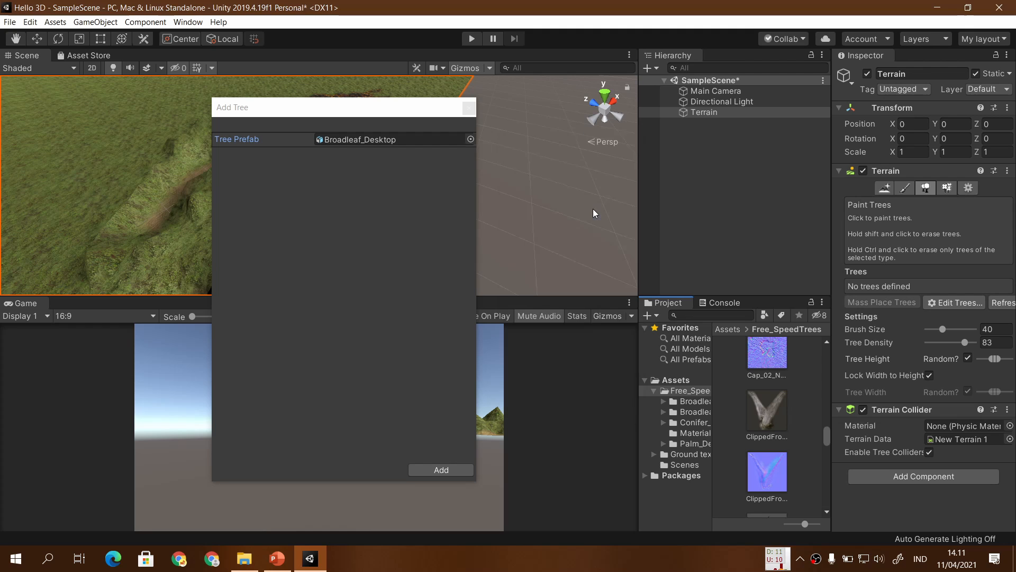
left_click(438, 469)
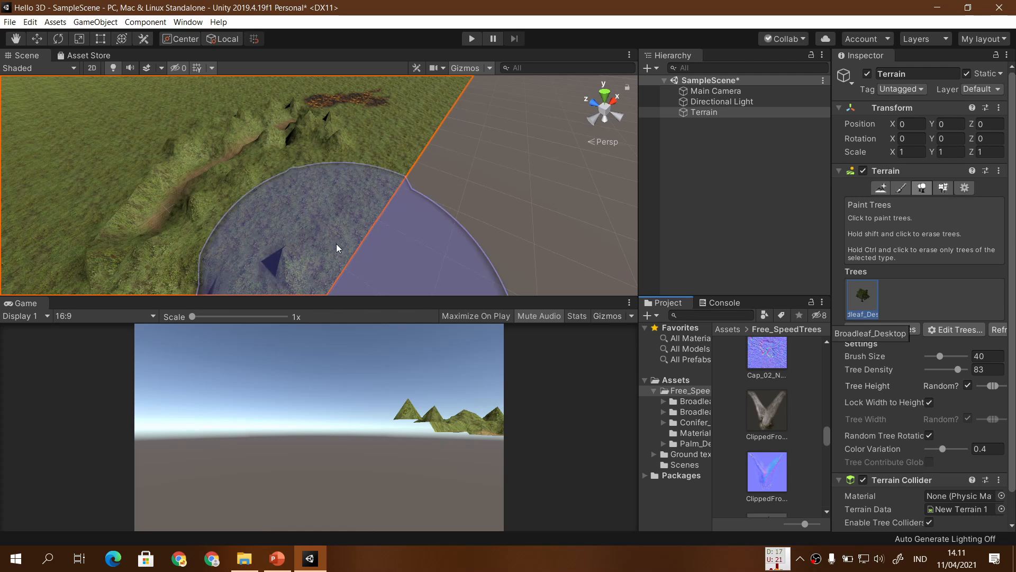
left_click(277, 558)
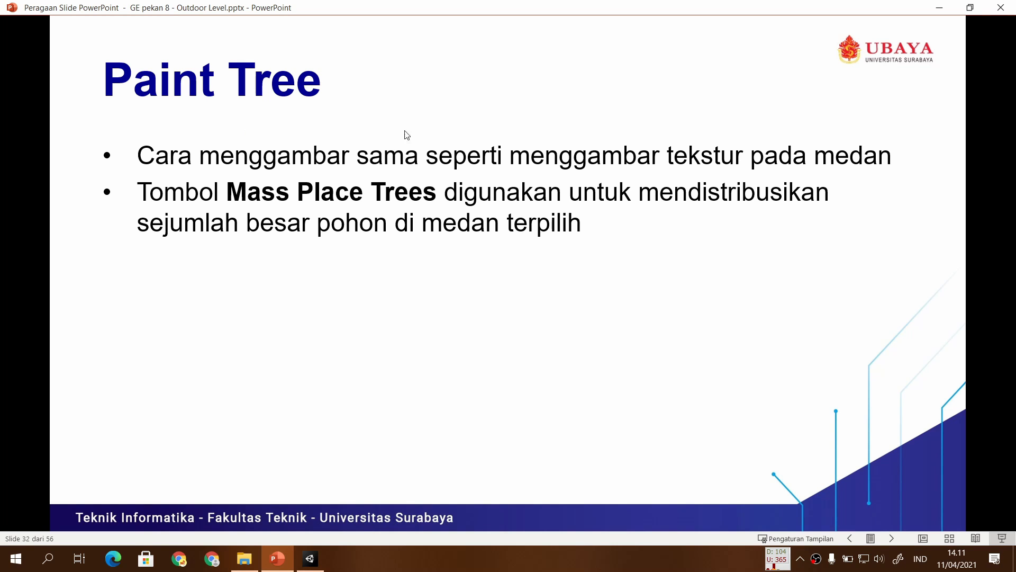
key("alt+Tab")
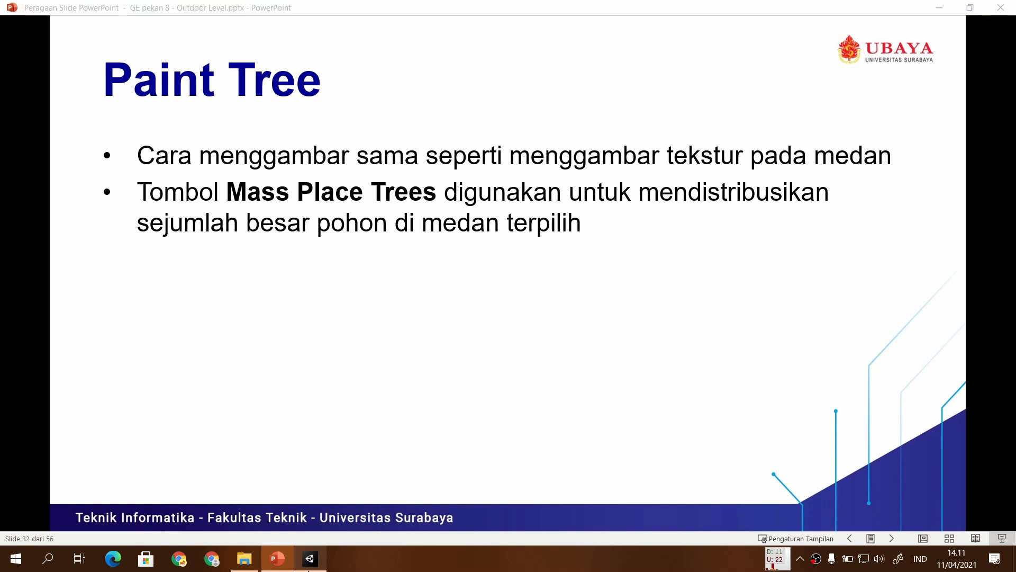
Set the tree brush size to 10 and paint Broadleaf_Desktop trees on the grass beside the hills.
mouse_move(461, 194)
right_mouse_down()
mouse_move(486, 186)
mouse_move(508, 249)
mouse_move(538, 220)
right_mouse_up()
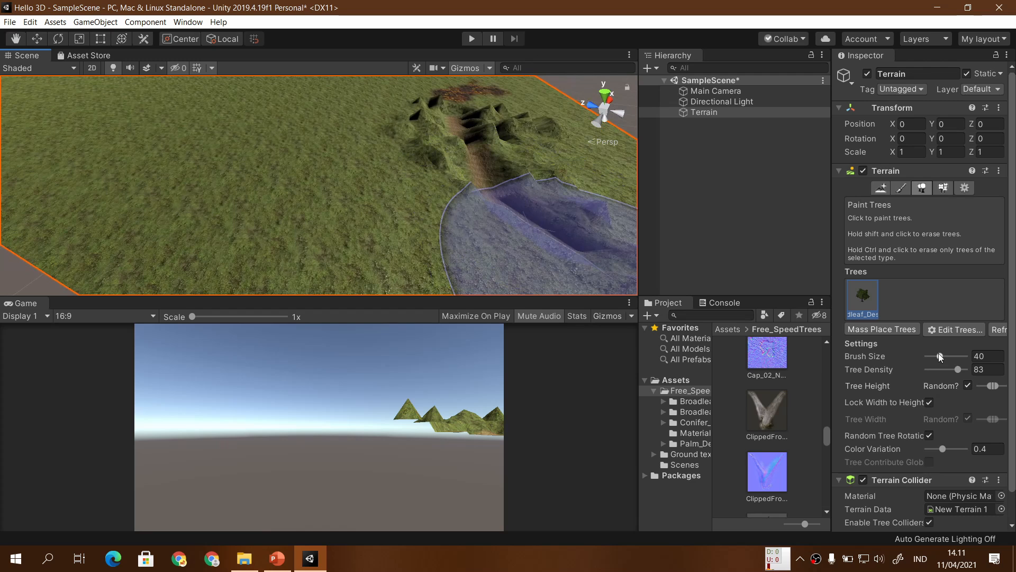
left_click_drag(938, 353, 936, 357)
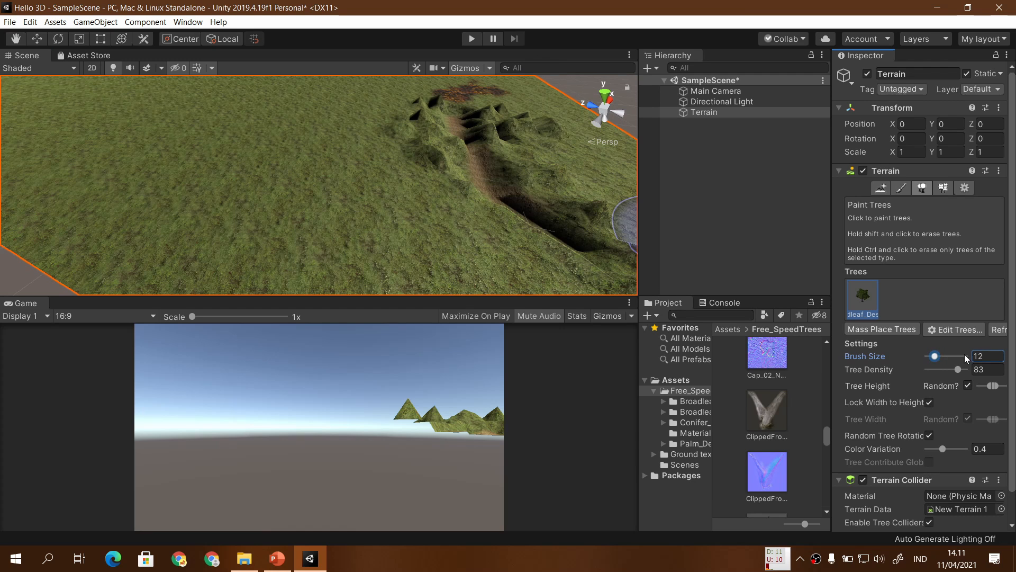
type("10")
scroll(324, 218, "up", 5)
scroll(324, 218, "down", 3)
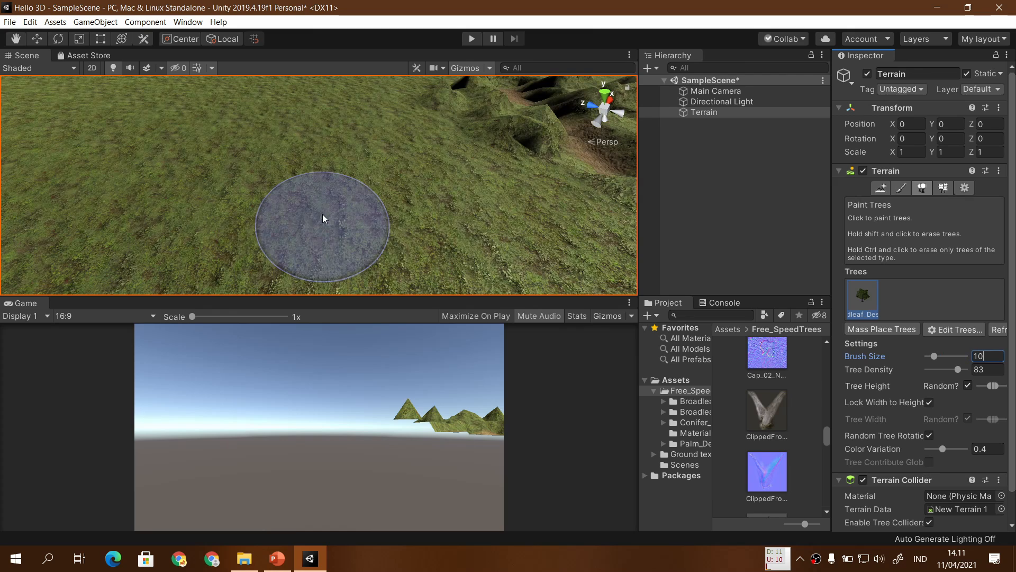
right_click_drag(324, 218, 399, 192)
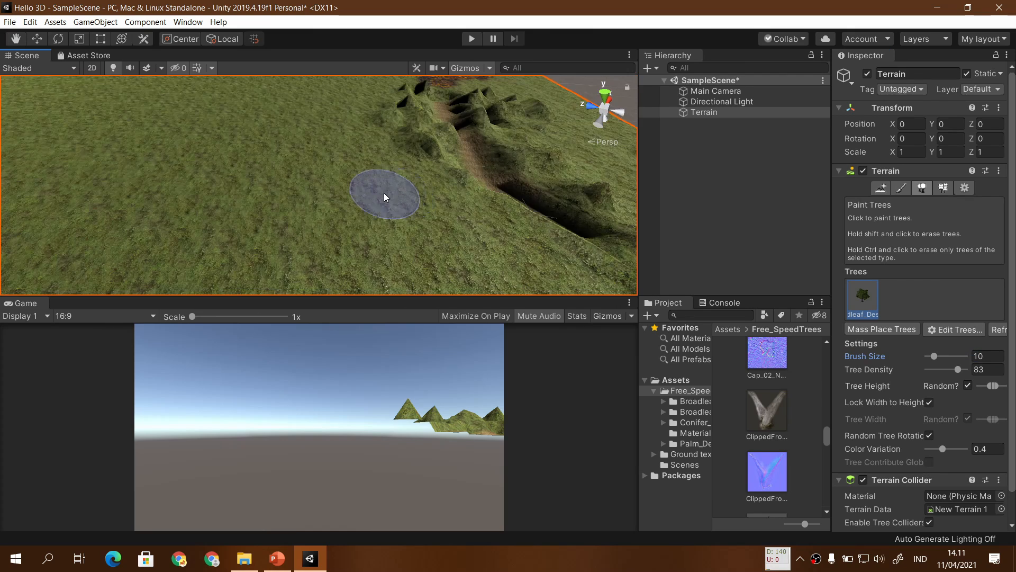
scroll(349, 196, "down", 3)
mouse_move(331, 224)
right_mouse_down()
mouse_move(334, 200)
mouse_move(358, 205)
right_mouse_up()
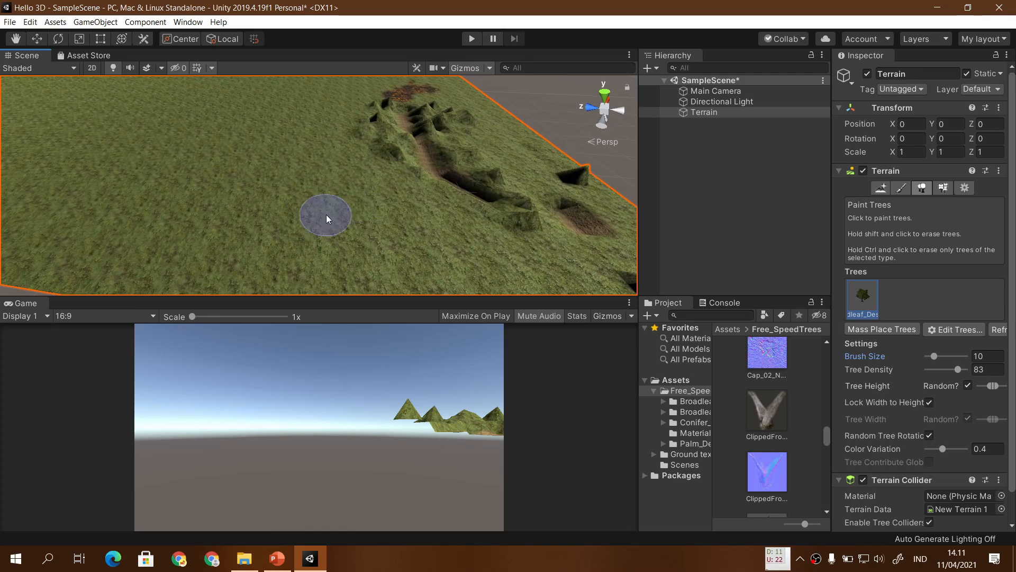
mouse_move(325, 218)
left_mouse_down()
mouse_move(228, 198)
mouse_move(212, 179)
left_mouse_up()
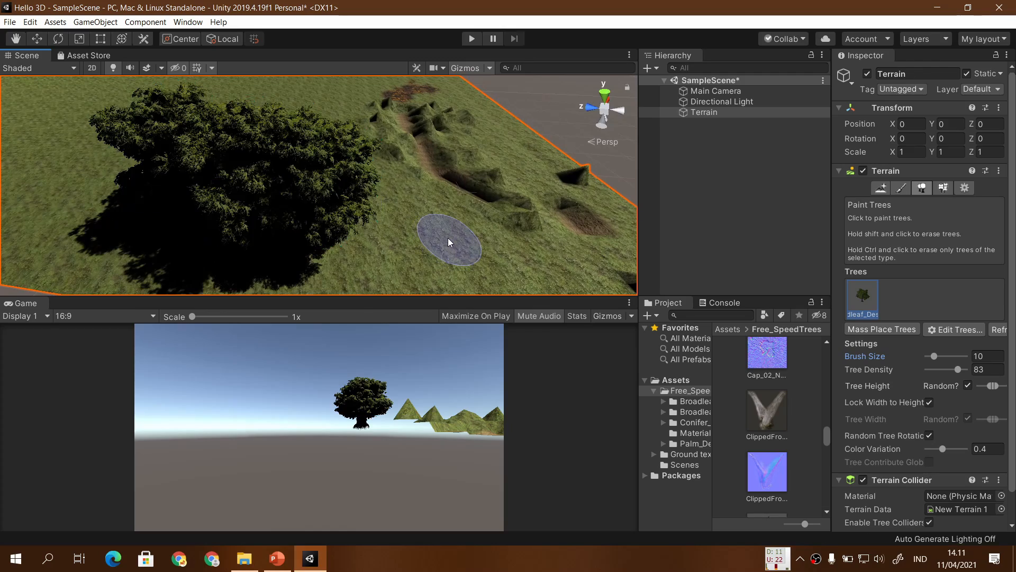
Set the tree density to 10 and erase the trees painted on the terrain.
mouse_move(442, 239)
right_mouse_down()
mouse_move(85, 219)
mouse_move(101, 219)
right_mouse_up()
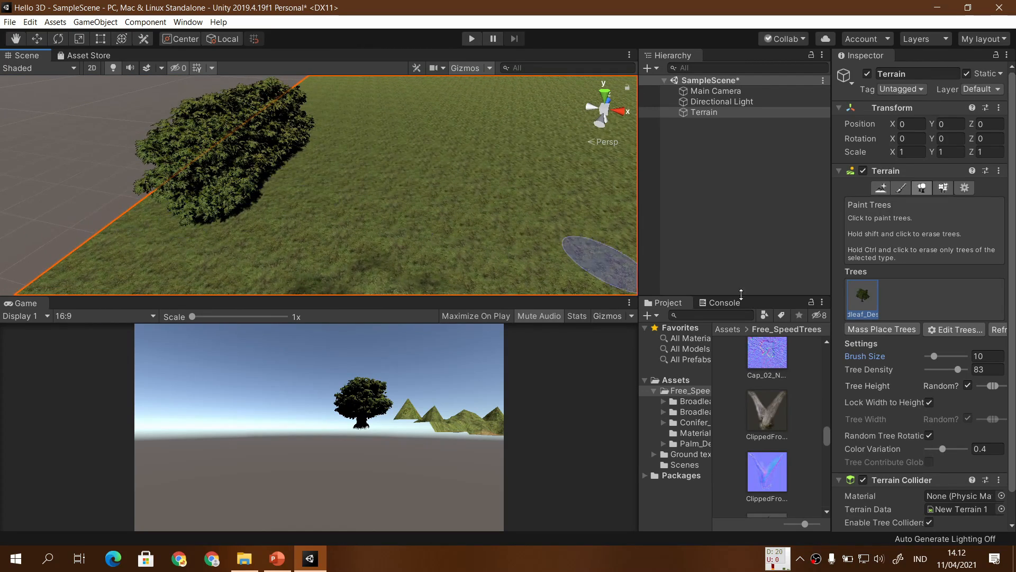
left_click_drag(958, 372, 923, 372)
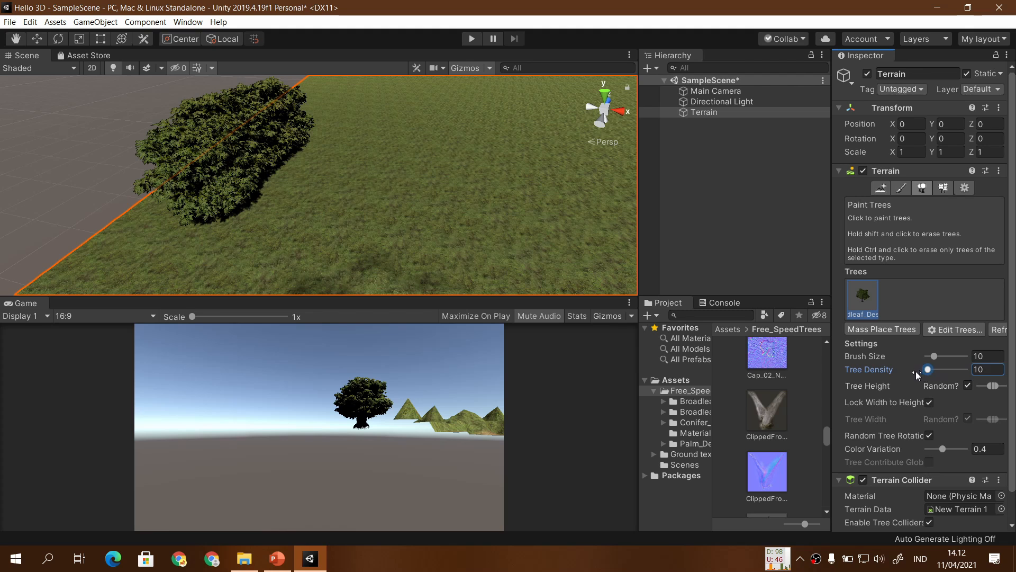
mouse_move(336, 200)
left_mouse_down("shift")
mouse_move(212, 215)
mouse_move(272, 140)
mouse_move(272, 162)
left_mouse_up("shift")
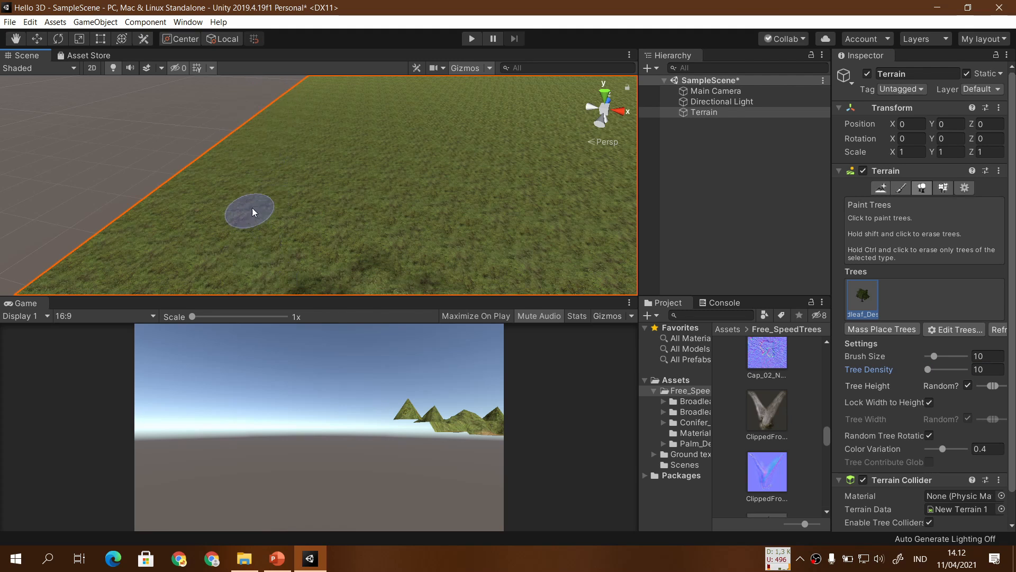
Paint a long row of trees across the grass from near the terrain's edge and erase it again.
mouse_move(256, 212)
left_mouse_down()
mouse_move(277, 182)
mouse_move(518, 205)
left_mouse_up()
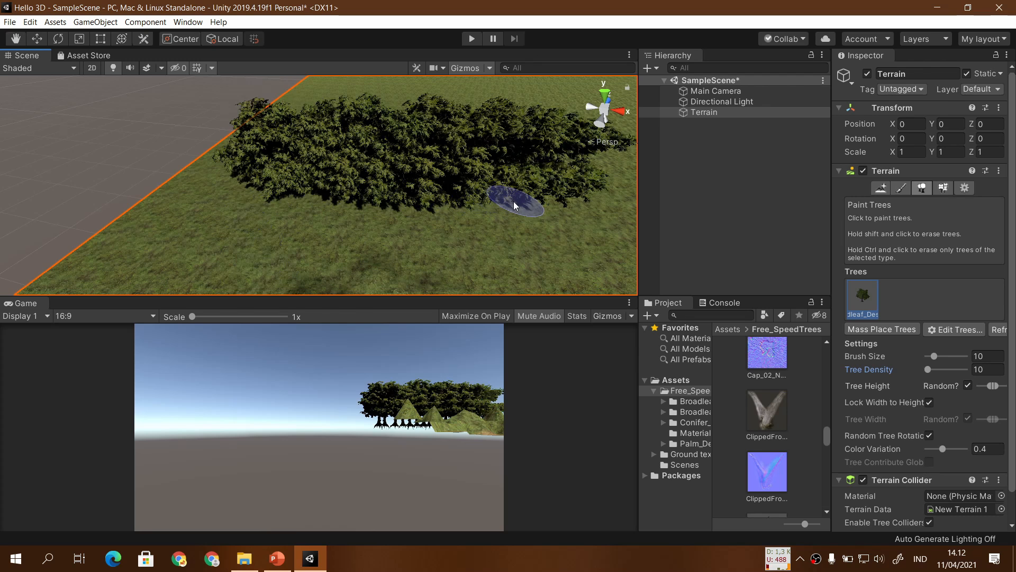
right_click_drag(518, 205, 540, 207)
mouse_move(164, 208)
left_mouse_down("shift")
mouse_move(306, 177)
mouse_move(239, 193)
left_mouse_up("shift")
Set the brush size to 40 and paint two clusters of trees on the grass behind the hills.
left_click_drag(935, 356, 943, 355)
type("40")
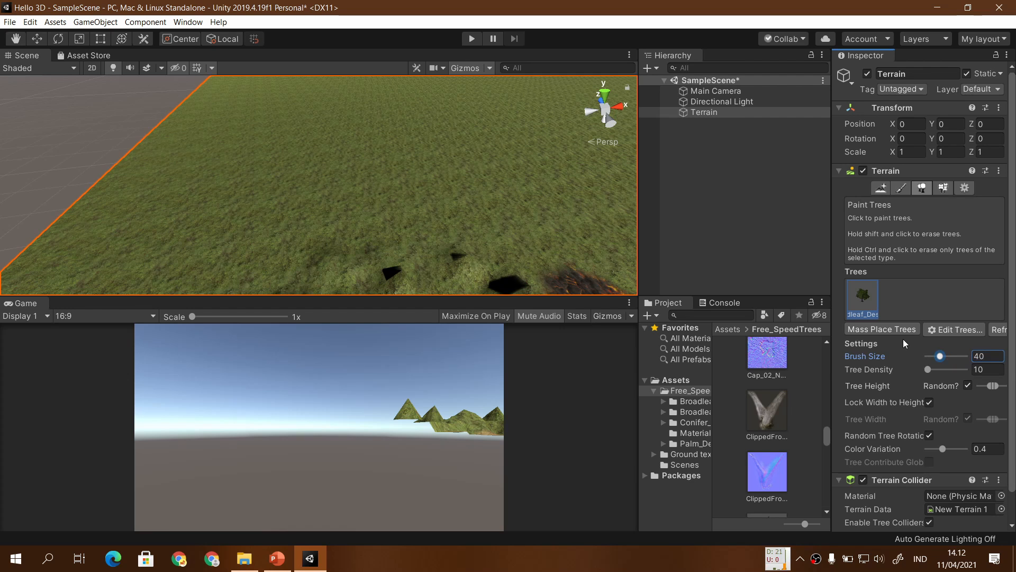
mouse_move(243, 163)
left_mouse_down()
mouse_move(288, 167)
mouse_move(344, 196)
left_mouse_up()
left_click(207, 211)
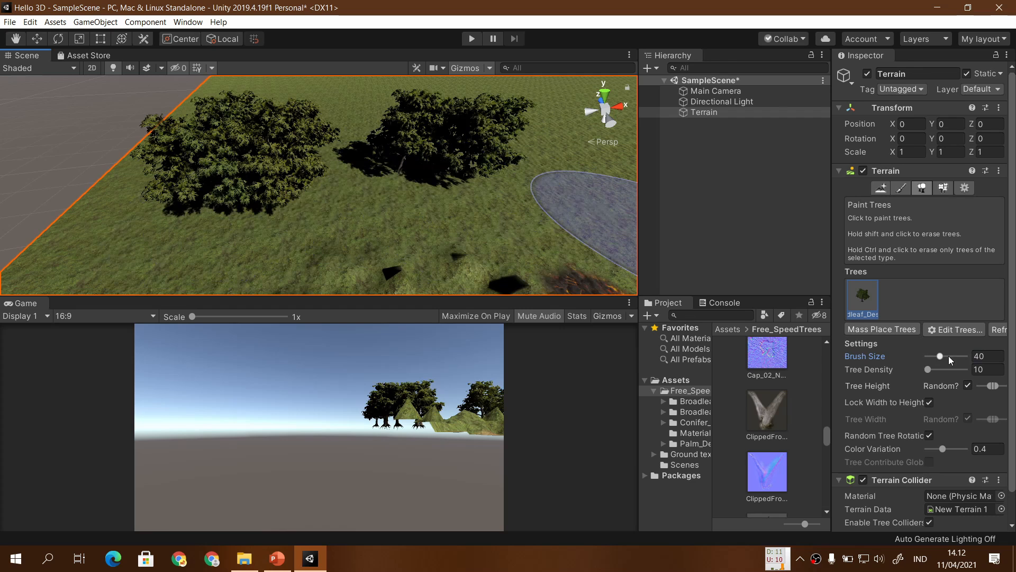
Set the brush size to 100 and erase both tree clusters.
left_click(993, 356)
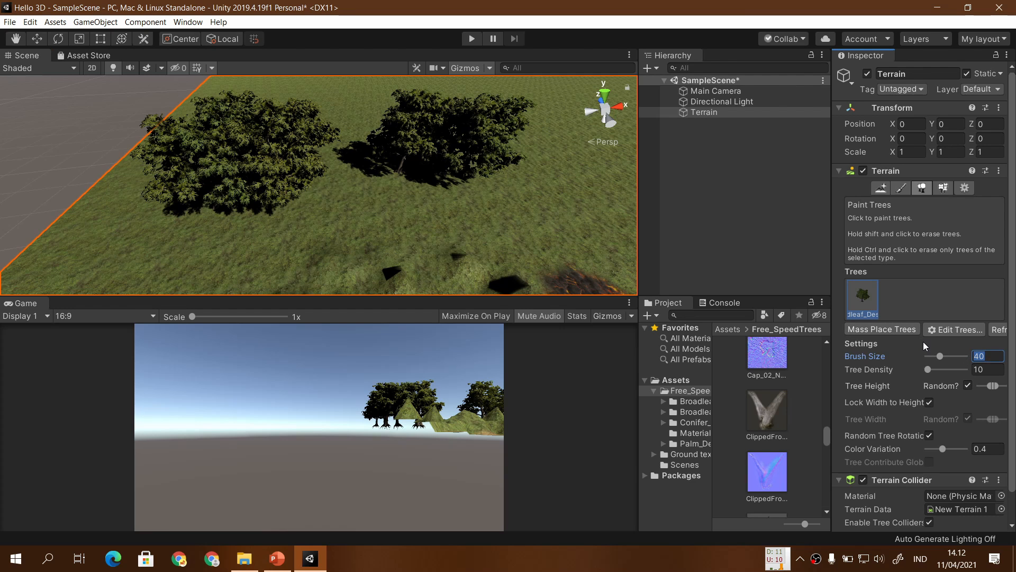
type("100")
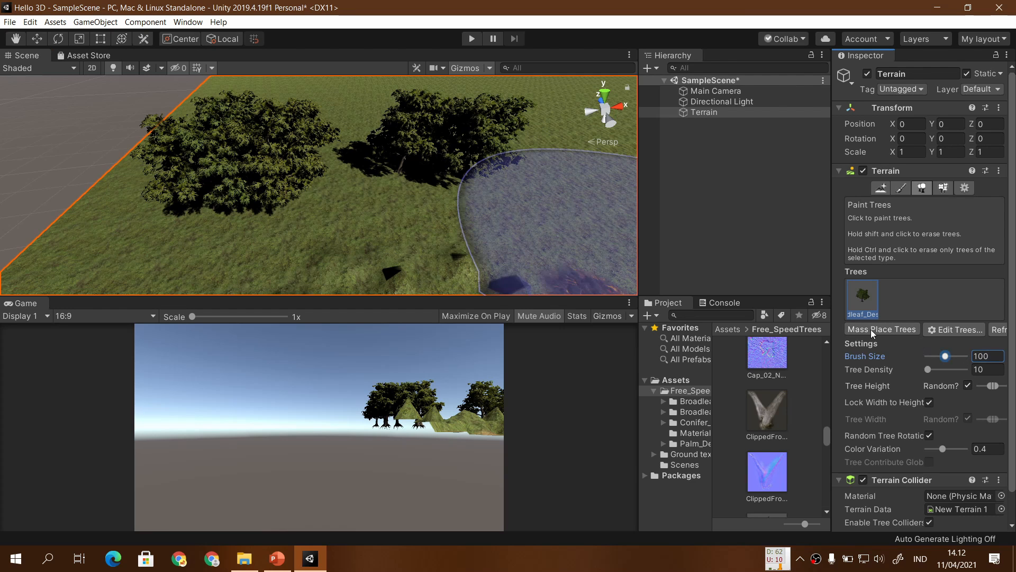
left_click(324, 171, "shift")
Paint a broad arc of trees around the brown patch by the hills and try the eraser on its inner area.
scroll(385, 165, "down", 5)
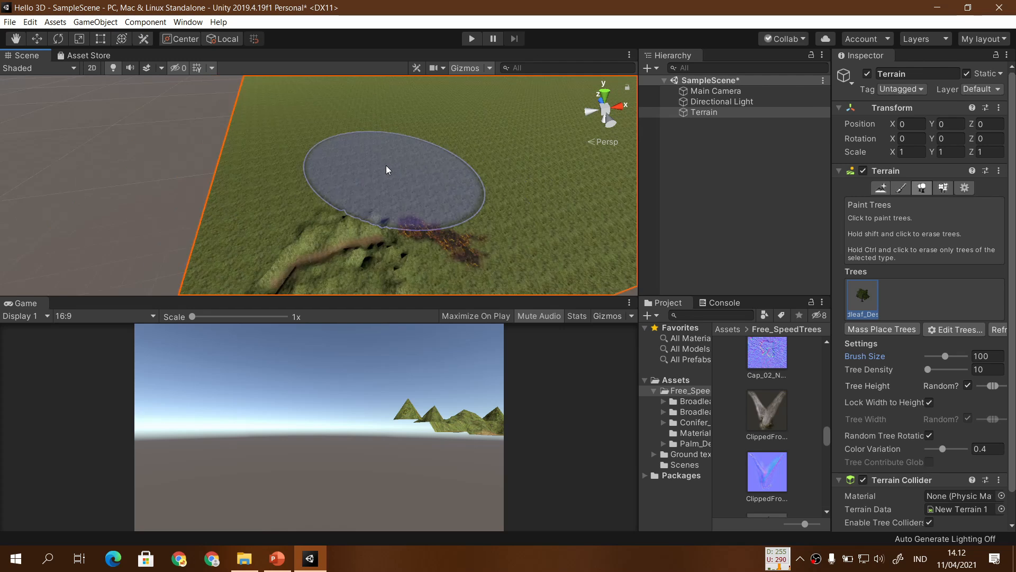
scroll(386, 166, "down", 5)
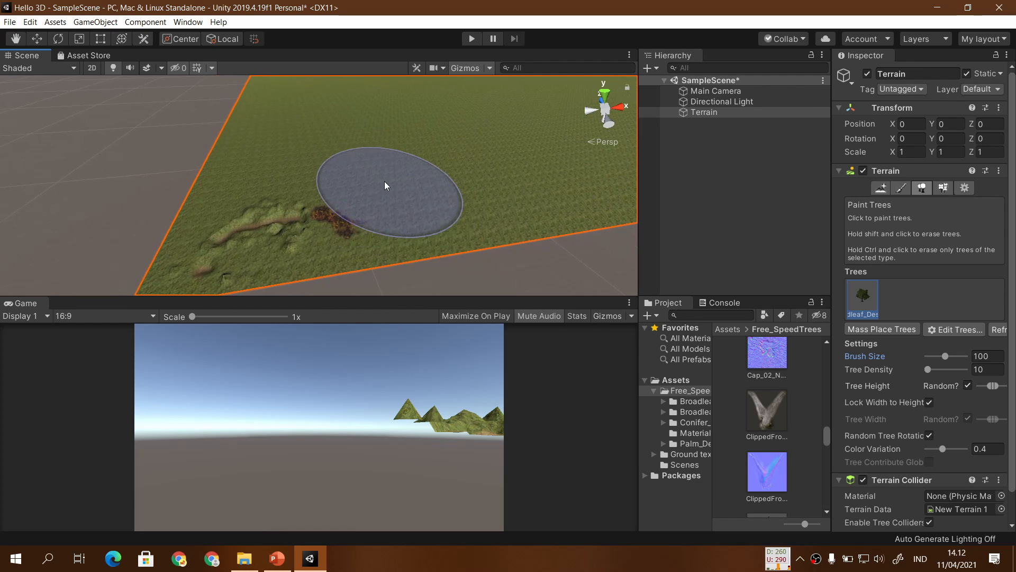
mouse_move(385, 181)
left_mouse_down()
mouse_move(425, 182)
mouse_move(343, 150)
mouse_move(293, 161)
mouse_move(506, 176)
mouse_move(462, 205)
mouse_move(415, 201)
mouse_move(409, 182)
mouse_move(427, 195)
left_mouse_up()
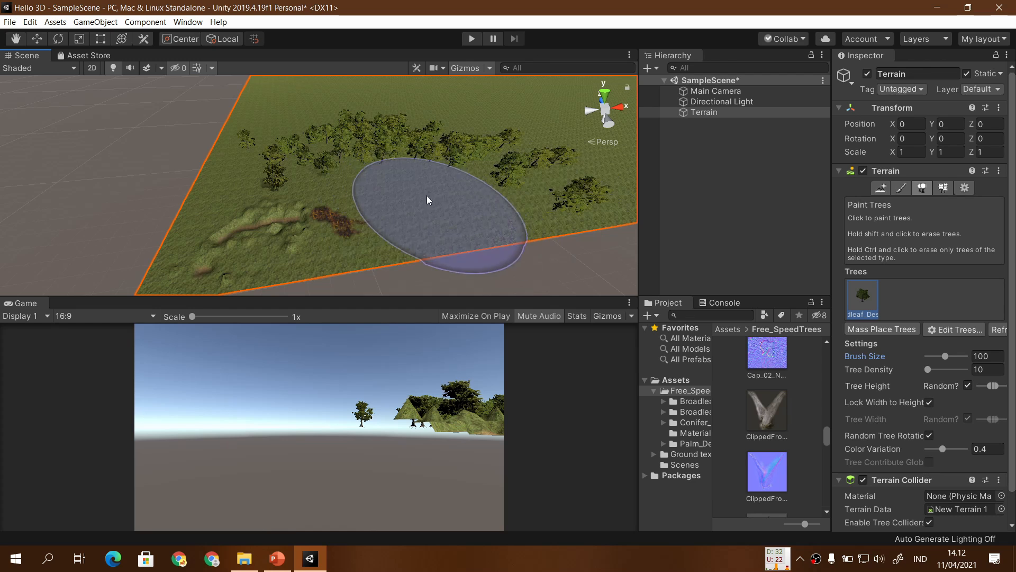
left_click(427, 195)
left_click_drag(466, 199, 361, 196, "shift")
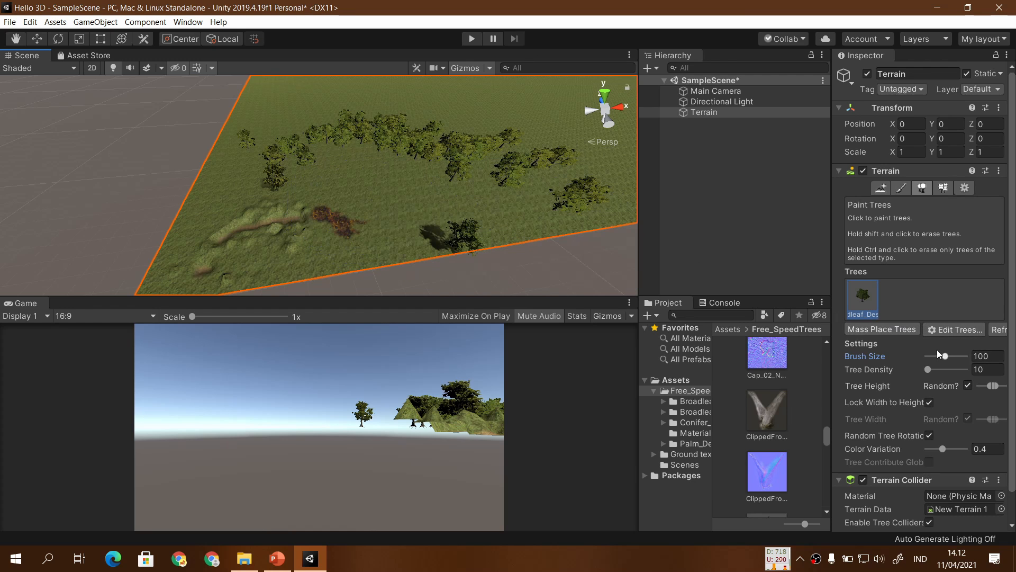
Set the brush size to 50, paint more trees across the open grass inside the arc, and inspect the forest up close.
left_click_drag(945, 357, 942, 360)
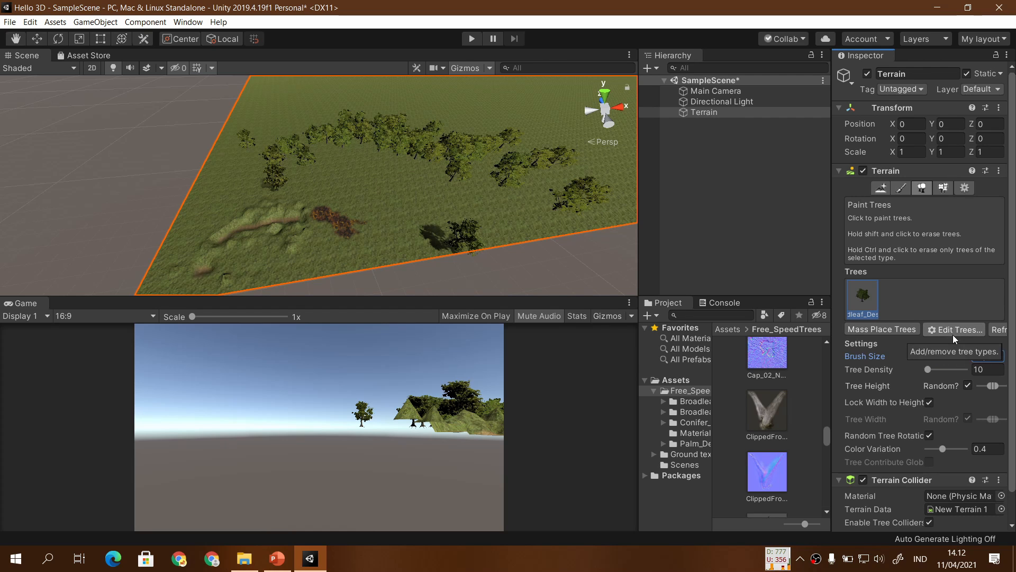
mouse_move(383, 209)
left_mouse_down()
mouse_move(362, 176)
mouse_move(418, 192)
mouse_move(350, 196)
mouse_move(326, 179)
mouse_move(415, 191)
mouse_move(374, 185)
mouse_move(396, 185)
mouse_move(396, 201)
mouse_move(424, 208)
mouse_move(421, 227)
mouse_move(414, 188)
mouse_move(319, 173)
mouse_move(255, 187)
mouse_move(394, 199)
mouse_move(361, 161)
mouse_move(234, 186)
mouse_move(328, 214)
mouse_move(413, 189)
mouse_move(388, 183)
mouse_move(423, 217)
mouse_move(446, 199)
mouse_move(413, 199)
mouse_move(398, 169)
mouse_move(411, 219)
mouse_move(485, 234)
mouse_move(475, 234)
mouse_move(487, 224)
mouse_move(475, 206)
mouse_move(468, 214)
mouse_move(590, 204)
left_mouse_up()
scroll(468, 214, "up", 8, "alt")
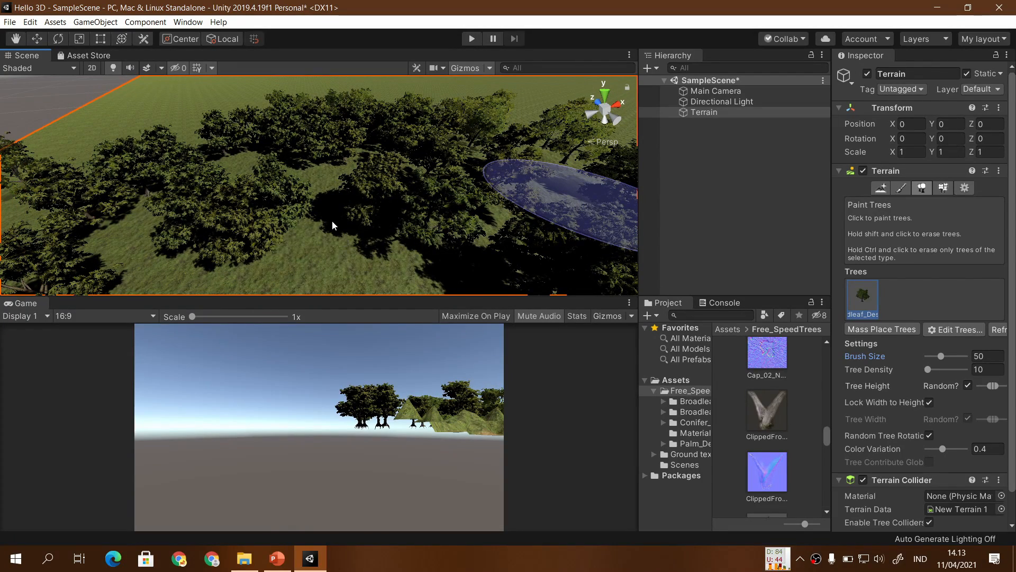
right_click_drag(369, 221, 364, 219)
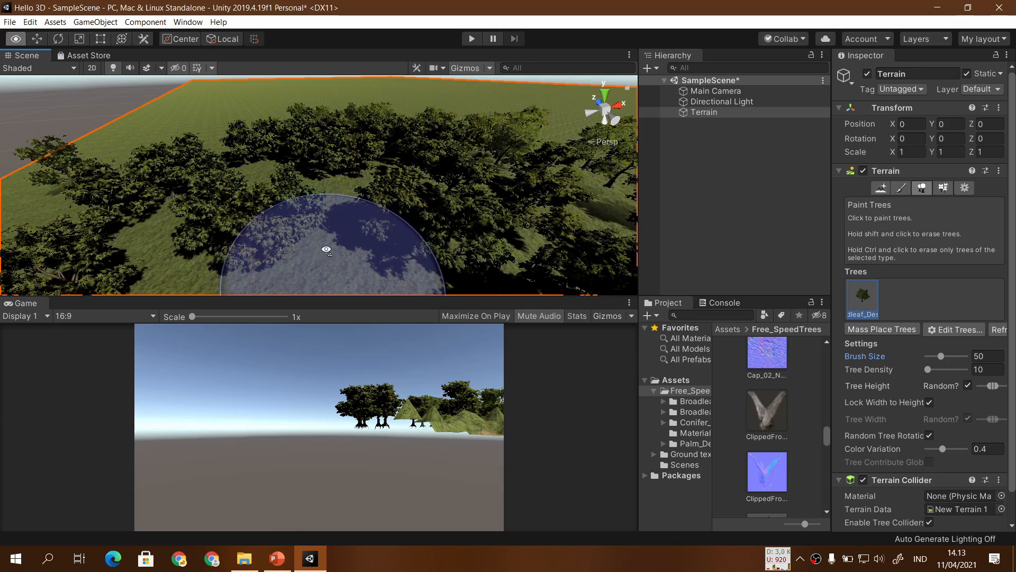
left_click_drag(326, 249, 253, 256, "alt")
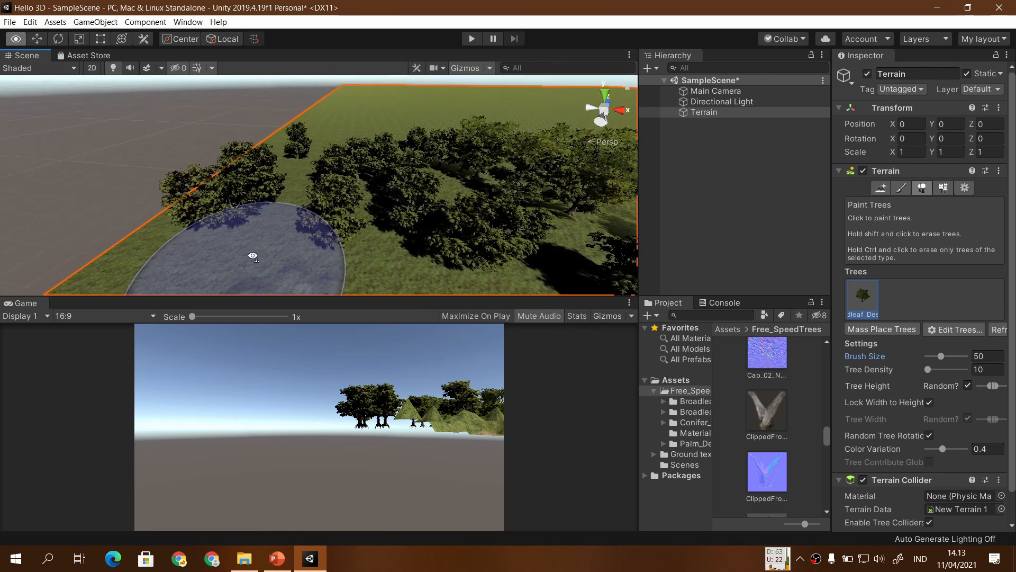
Consult the Mass Place Trees note on the Paint Tree slide in PowerPoint and return to Unity.
left_click(277, 558)
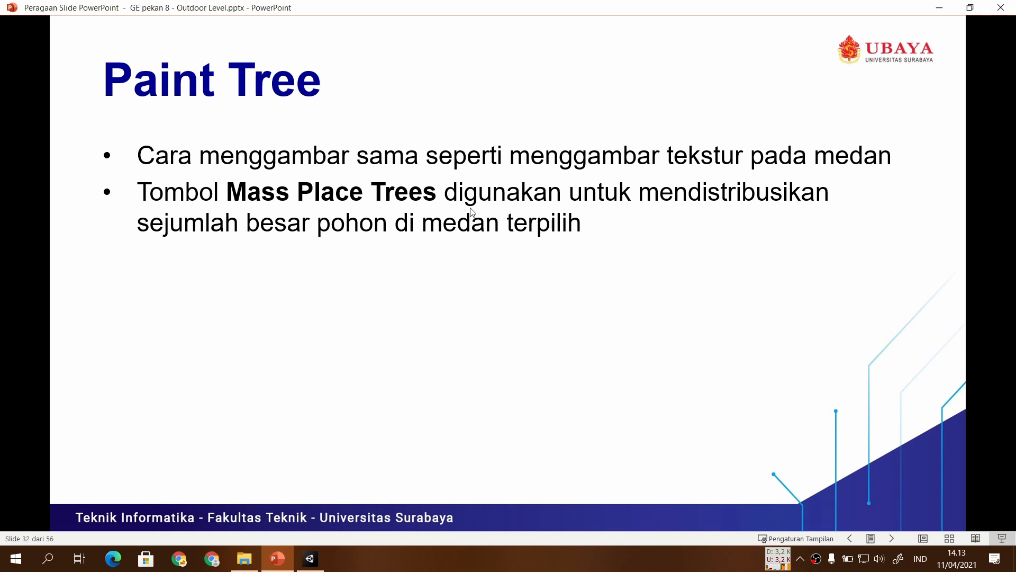
left_click(309, 559)
Mass-place 10000 trees over the whole terrain with Keep Existing Trees enabled.
left_click_drag(288, 262, 382, 207, "alt")
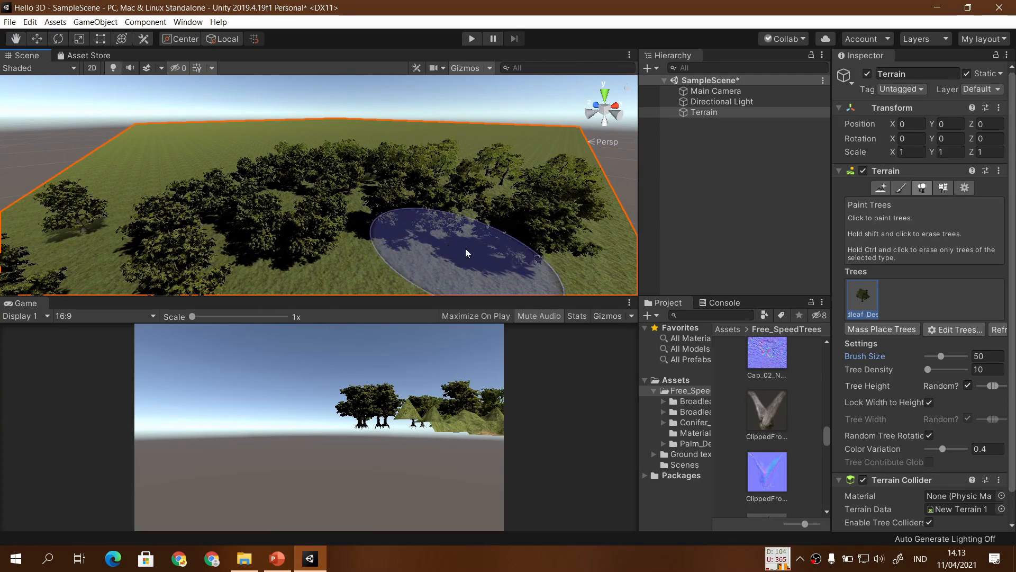
left_click_drag(550, 280, 483, 232, "alt")
scroll(483, 232, "down", 6)
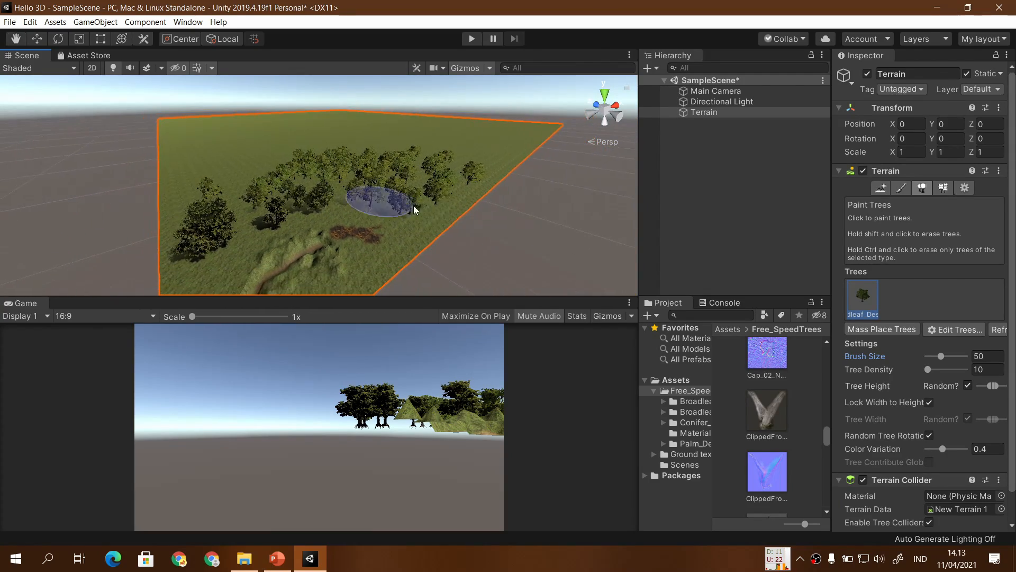
scroll(414, 210, "down", 4)
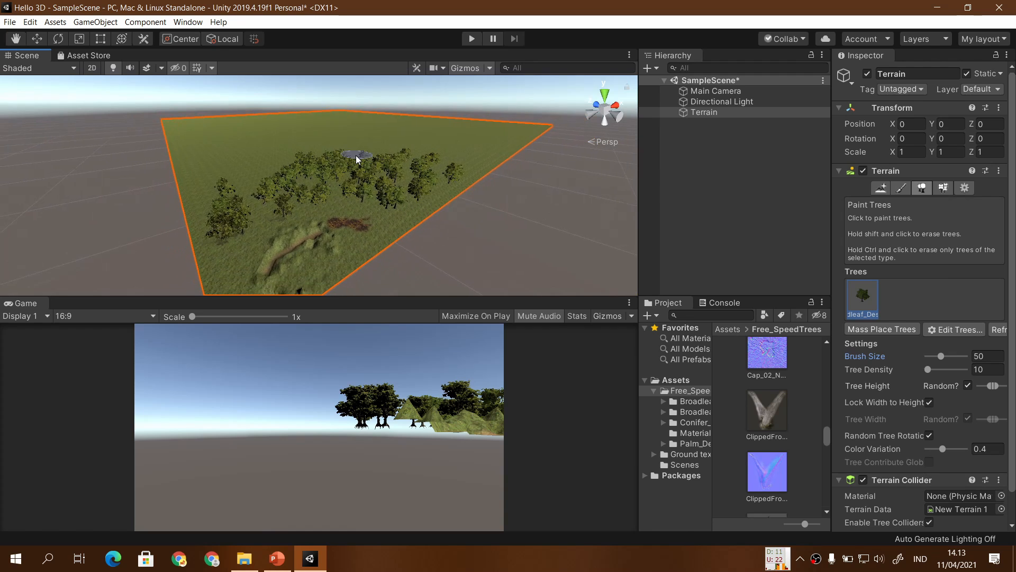
left_click(888, 329)
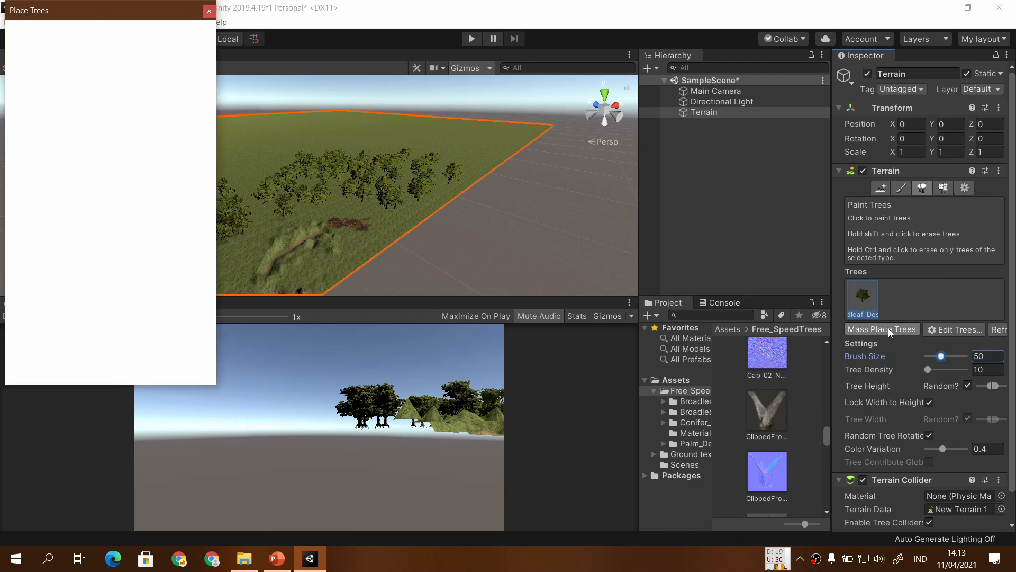
left_click_drag(95, 27, 267, 189)
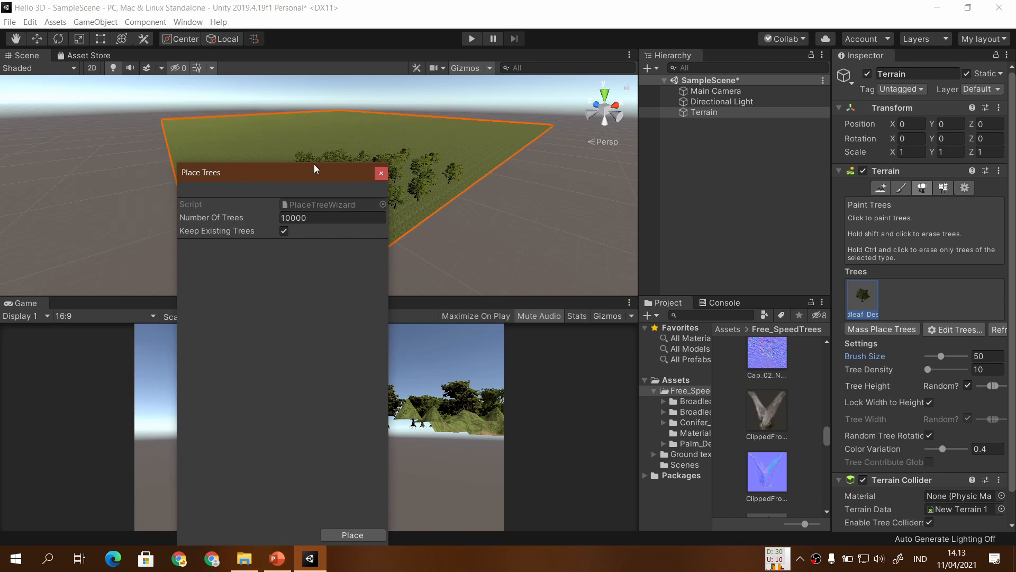
left_click_drag(313, 167, 178, 79)
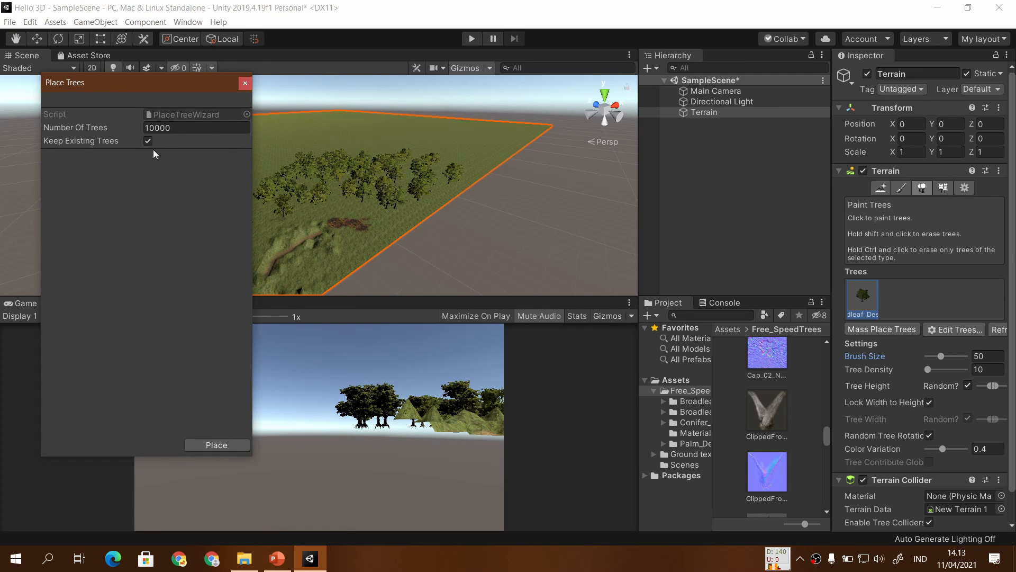
left_click(220, 446)
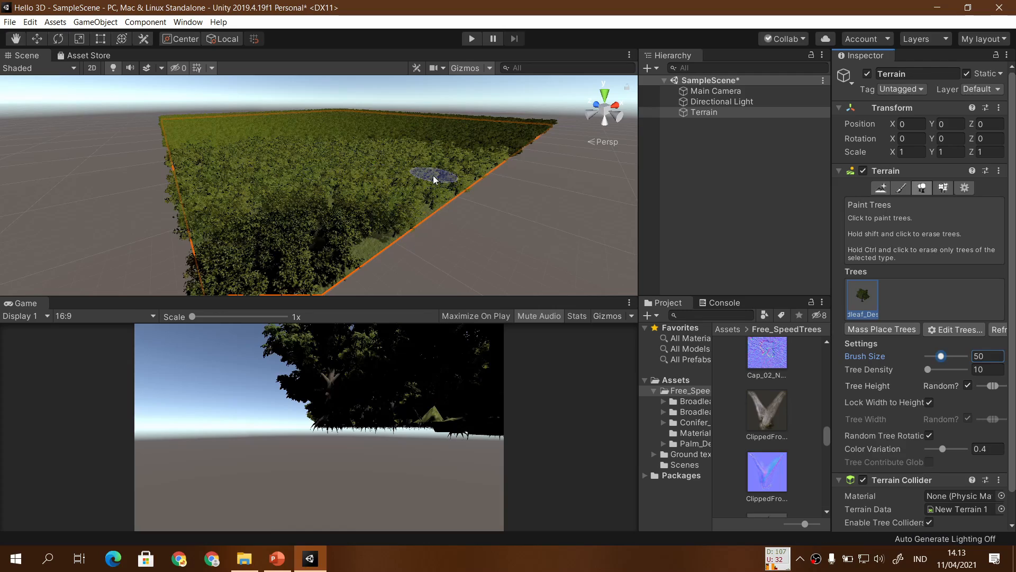
left_click_drag(434, 179, 394, 169, "alt")
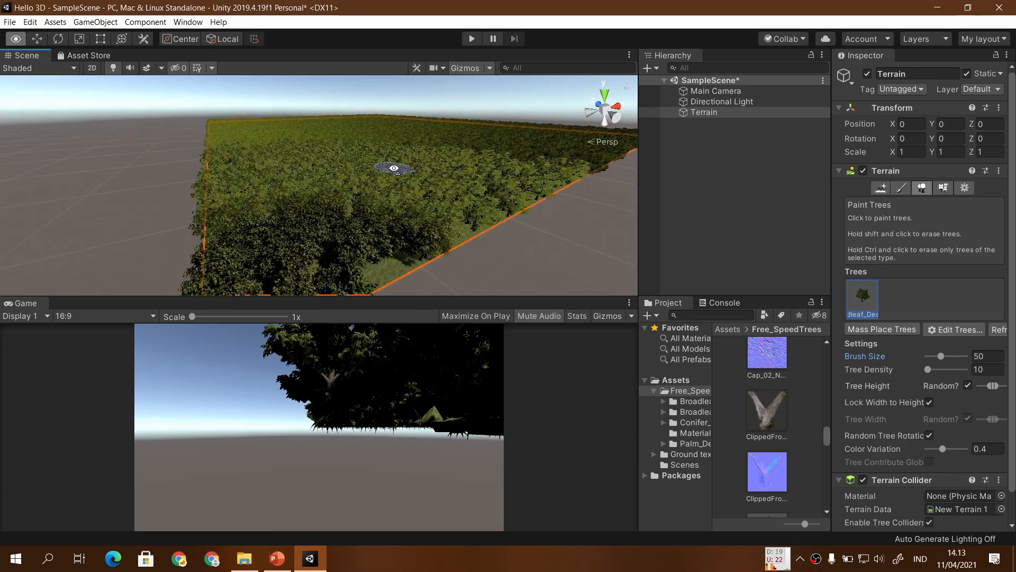
Inspect the mass-placed forest up close, undo the mass tree placement, and check the hand-painted trees.
scroll(394, 169, "up", 10)
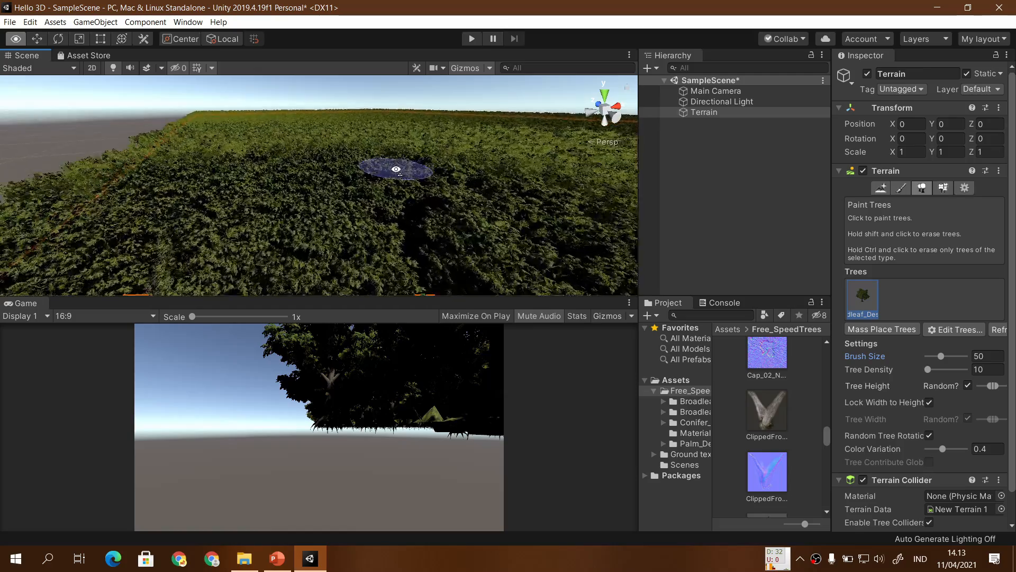
scroll(396, 169, "up", 10)
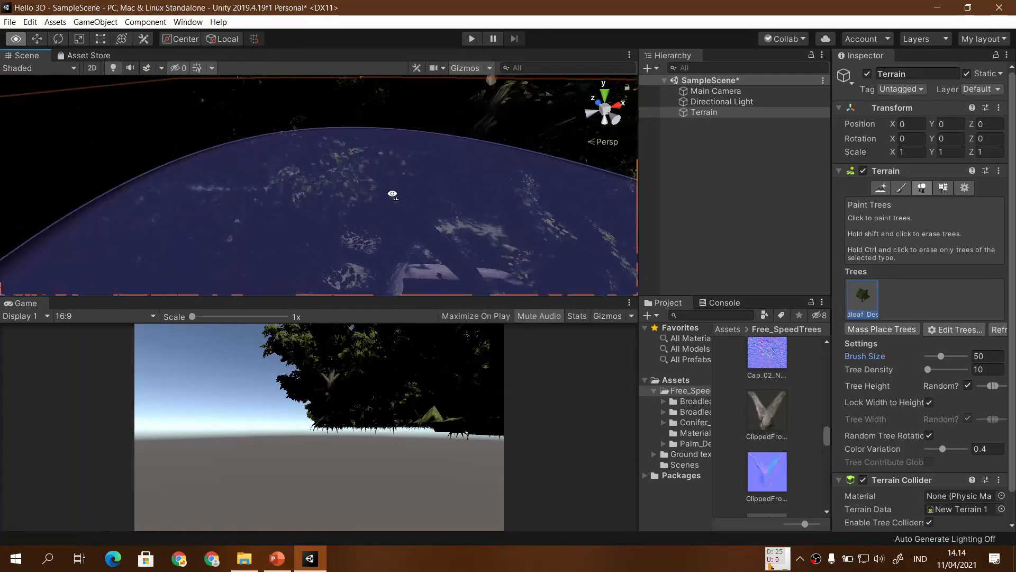
scroll(393, 194, "down", 10)
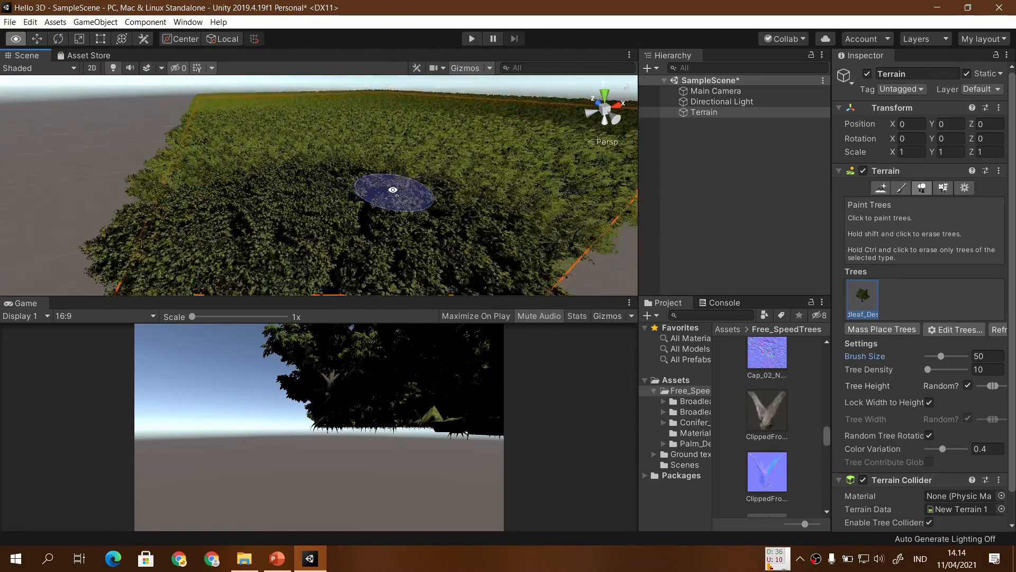
left_click_drag(393, 190, 465, 178, "alt")
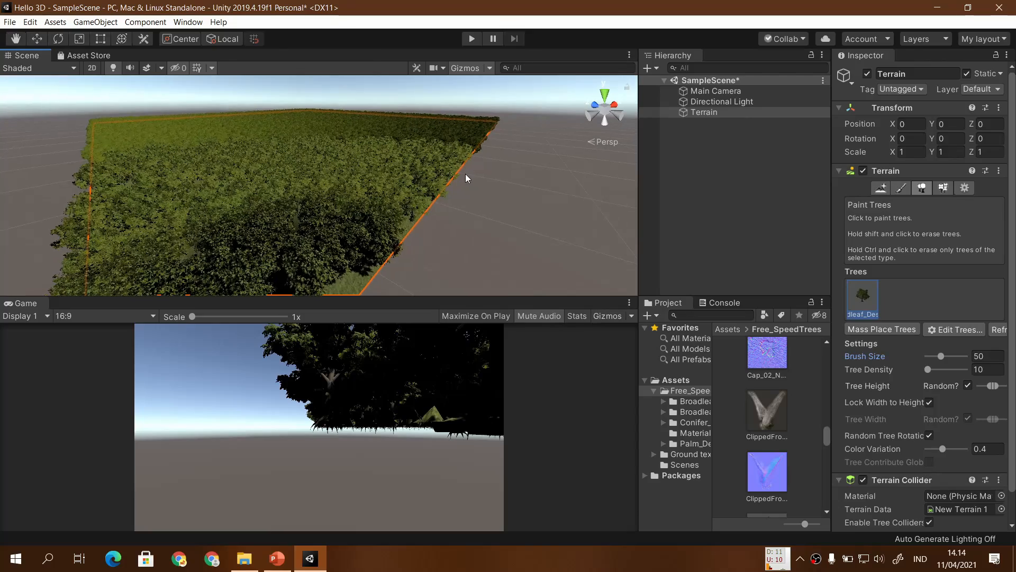
key("ctrl+z")
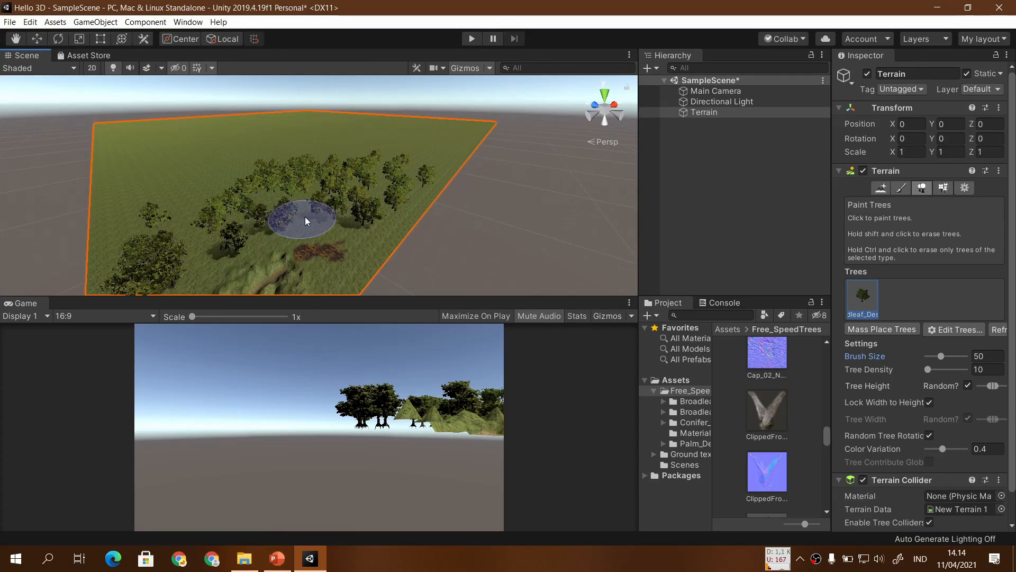
mouse_move(305, 219)
left_mouse_down("alt")
mouse_move(256, 214)
mouse_move(269, 214)
mouse_move(255, 236)
left_mouse_up("alt")
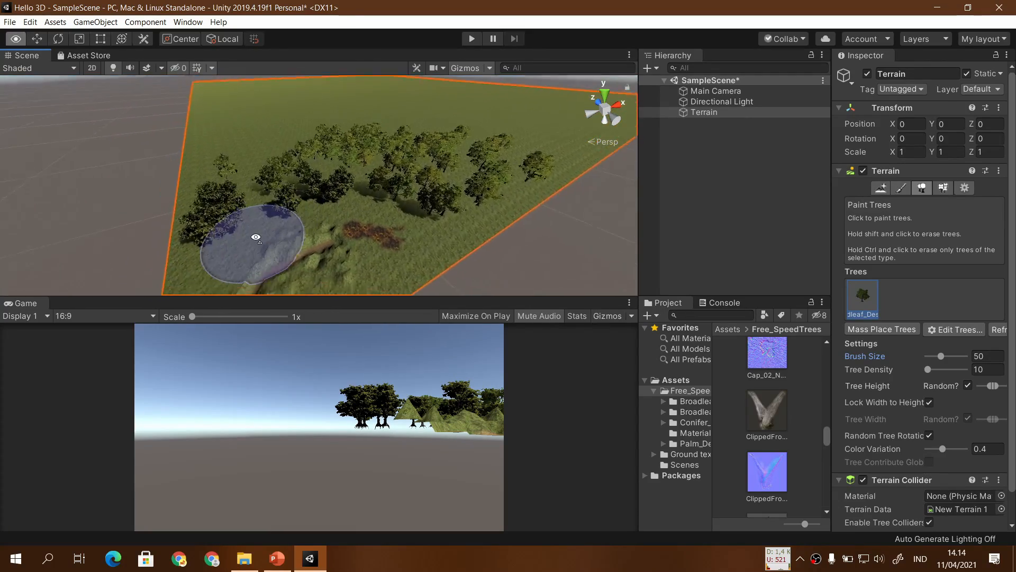
scroll(256, 237, "up", 3, "alt")
scroll(256, 238, "up", 4, "alt")
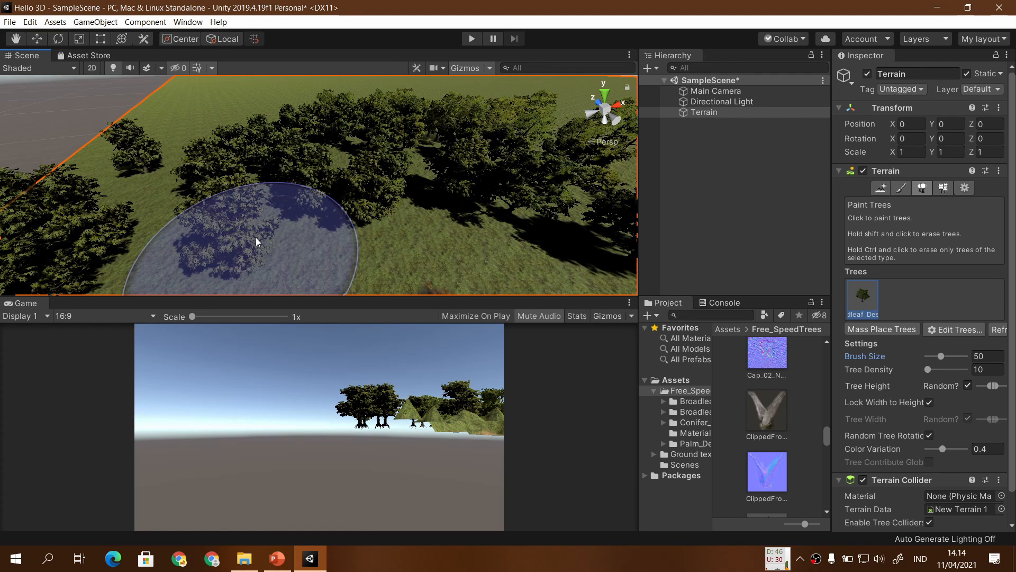
Switch to PowerPoint, advance to the Membuat Pohon Sendiri slide on creating a custom tree, and return to Unity.
left_click(277, 559)
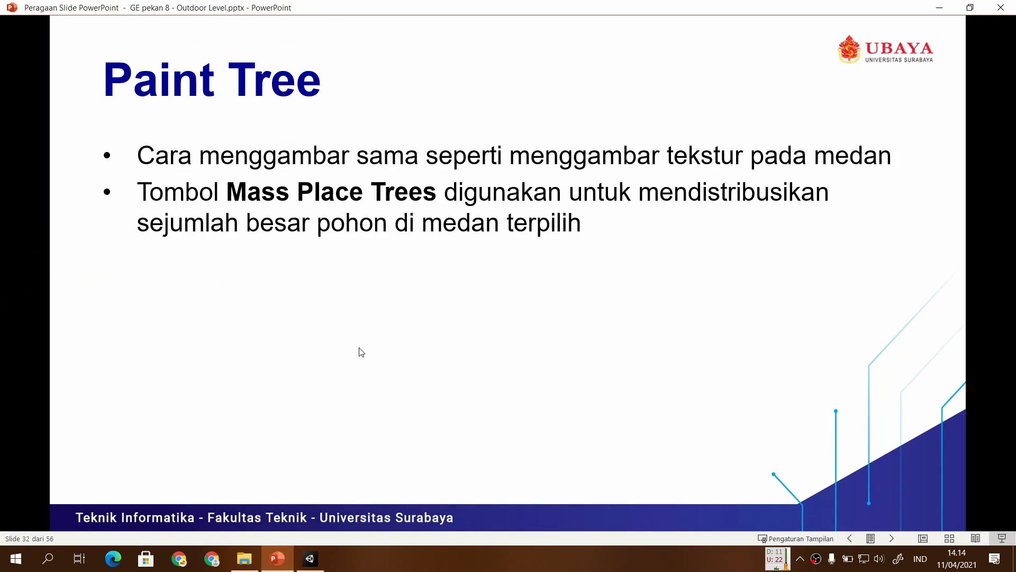
left_click(364, 335)
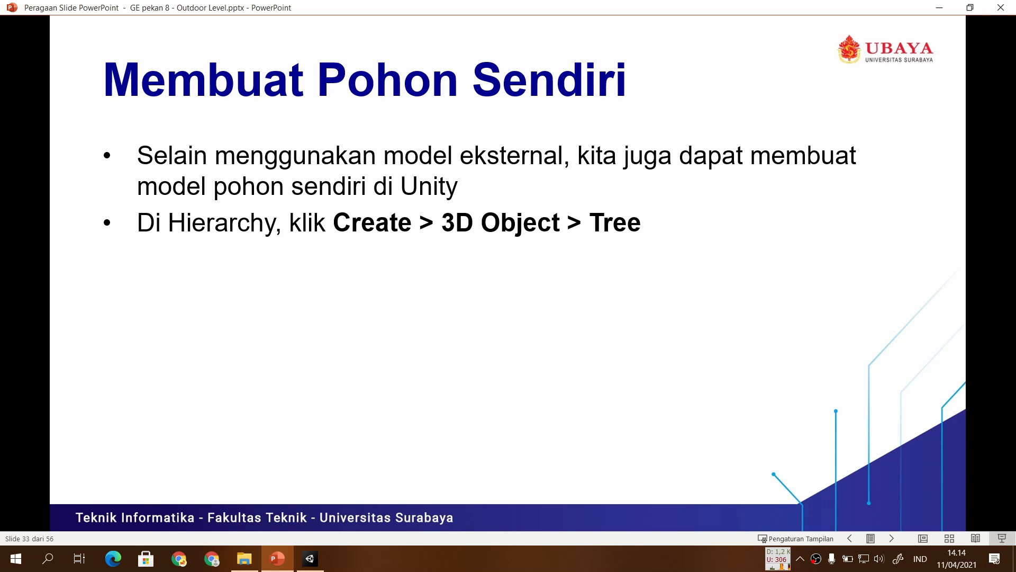
left_click(309, 559)
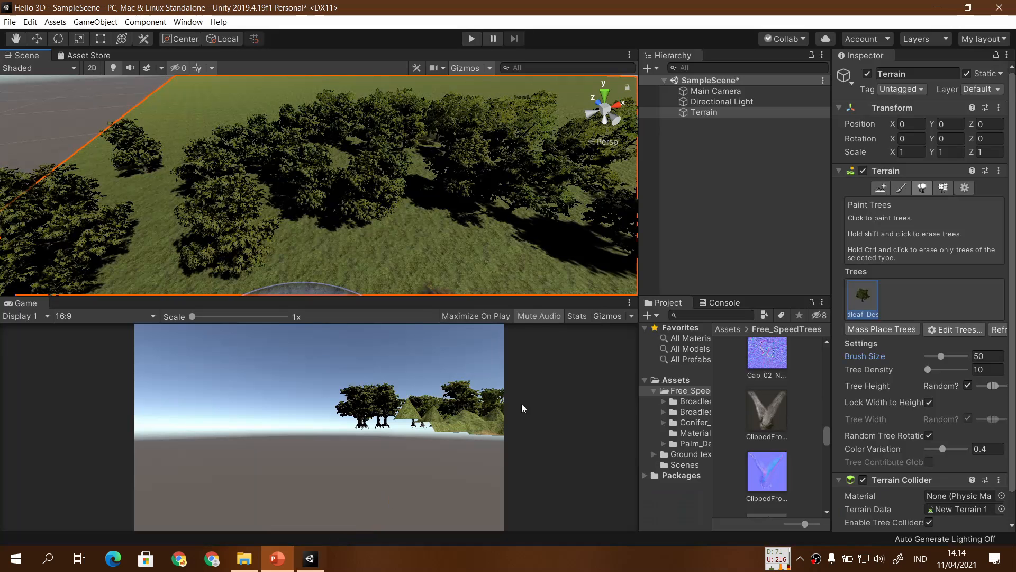
Create a new 3D Tree object in SampleScene and select it in the Hierarchy.
right_click(721, 152)
mouse_move(769, 277)
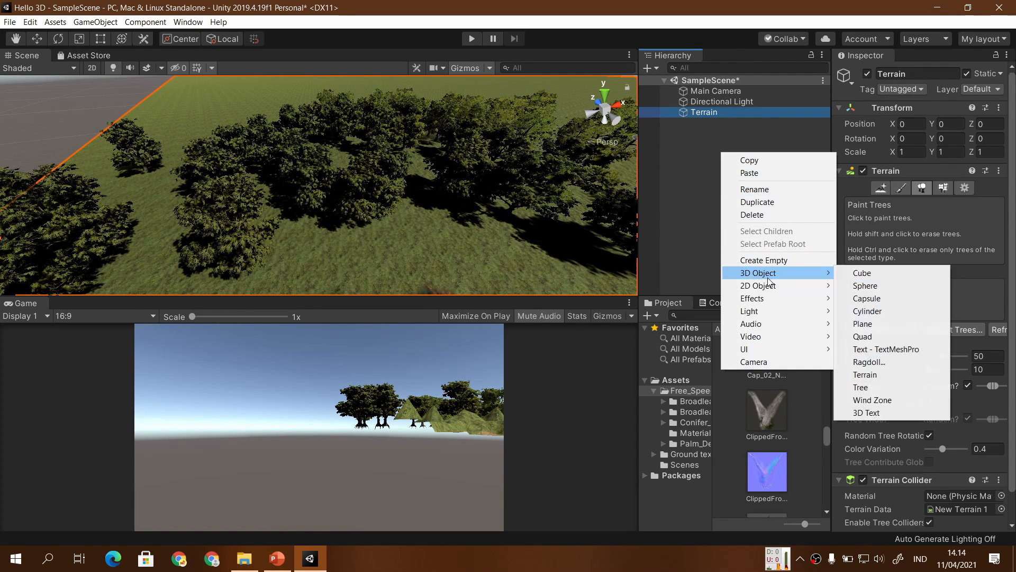
left_click(896, 389)
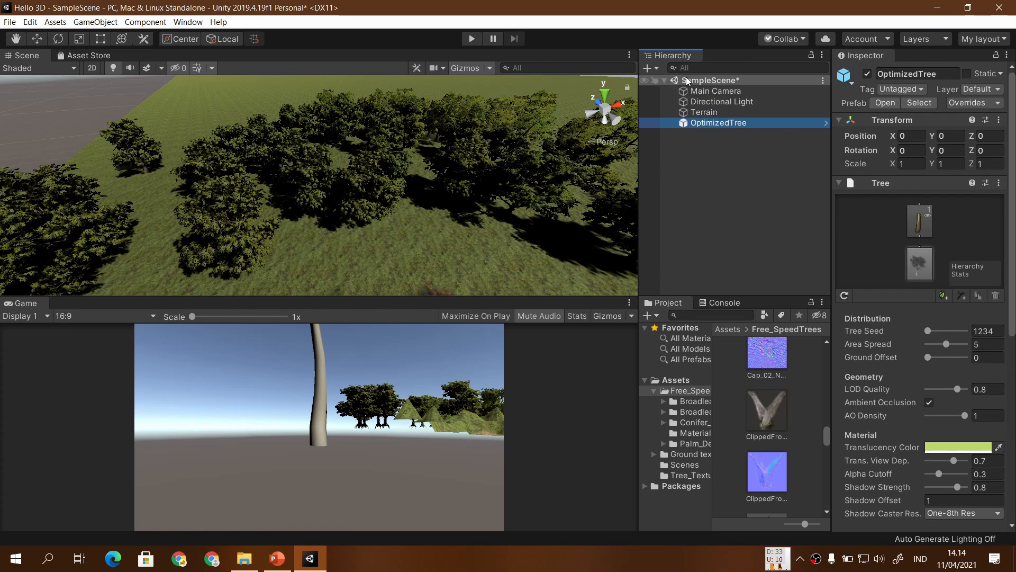
left_click(717, 113)
left_click(726, 124)
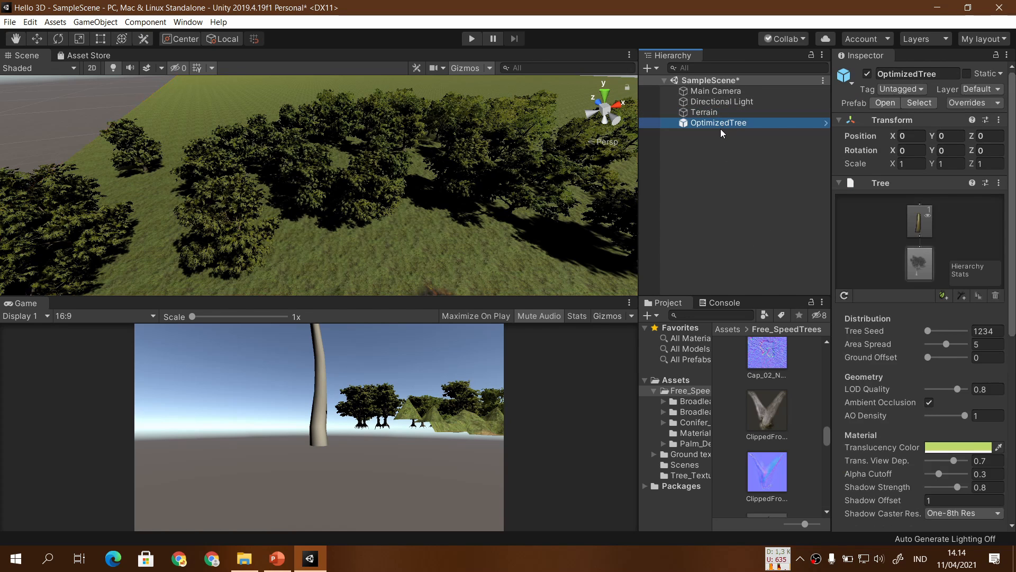
Locate the Tree asset in the Assets folder, frame OptimizedTree in the Scene view, and examine its trunk.
left_click(681, 379)
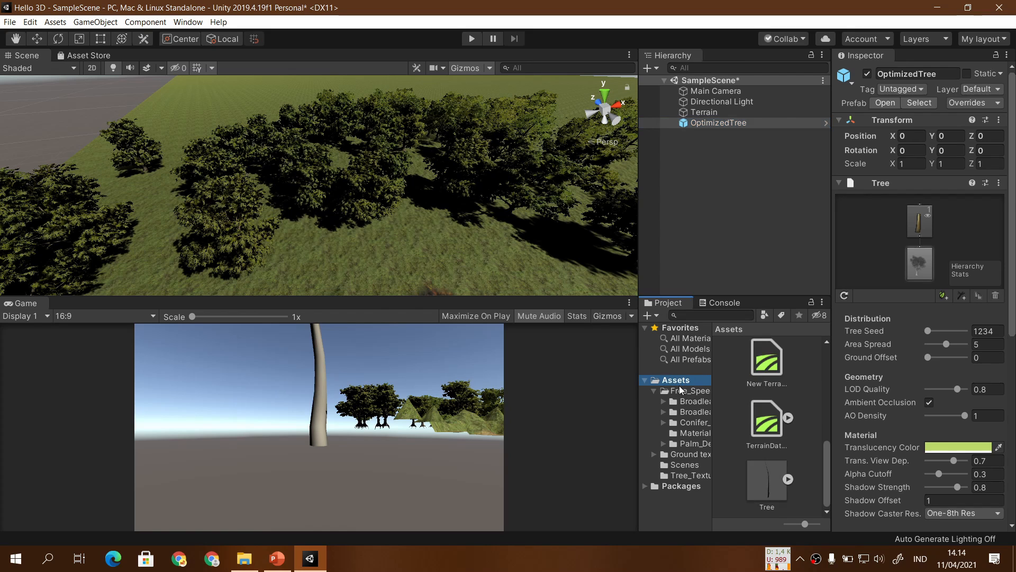
scroll(764, 441, "up", 2)
scroll(764, 440, "down", 2)
double_click(734, 122)
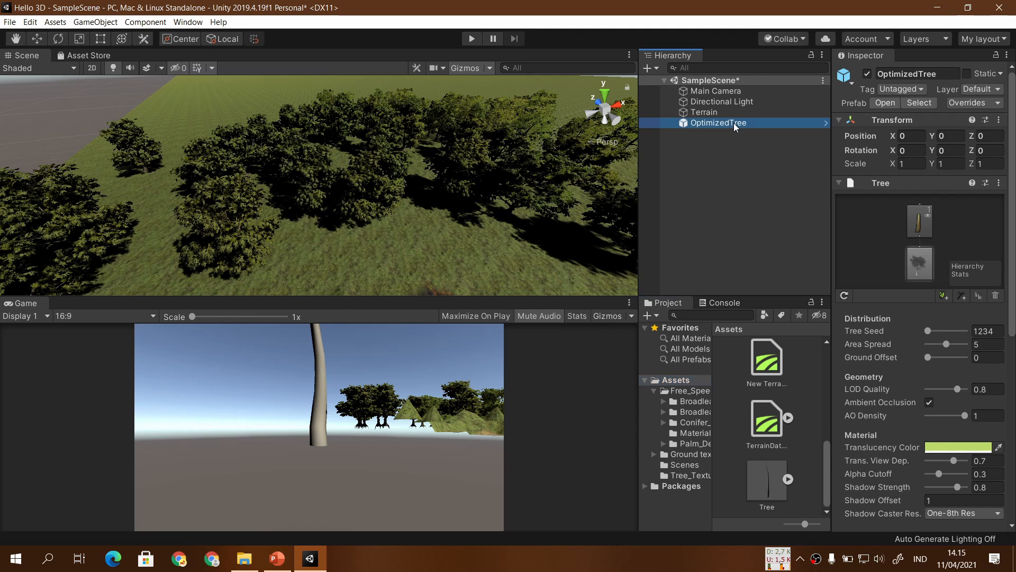
scroll(422, 212, "up", 5)
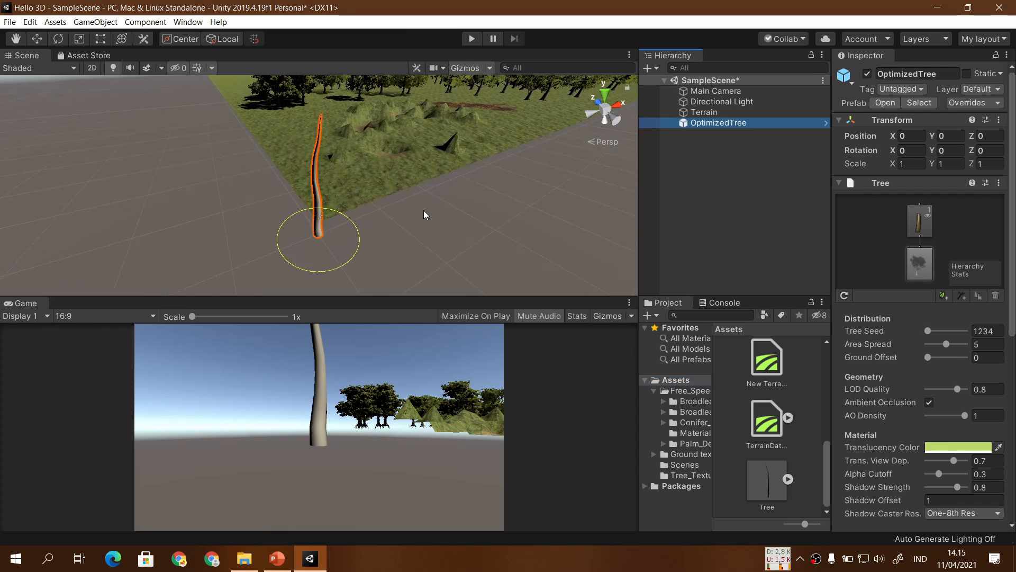
left_click_drag(464, 221, 389, 154, "alt")
left_click_drag(391, 239, 275, 309, "alt")
Switch to PowerPoint and read the Konsep Pohon slide on trunk, branch and leaf groups, comparing it with the tree in Unity.
left_click(275, 565)
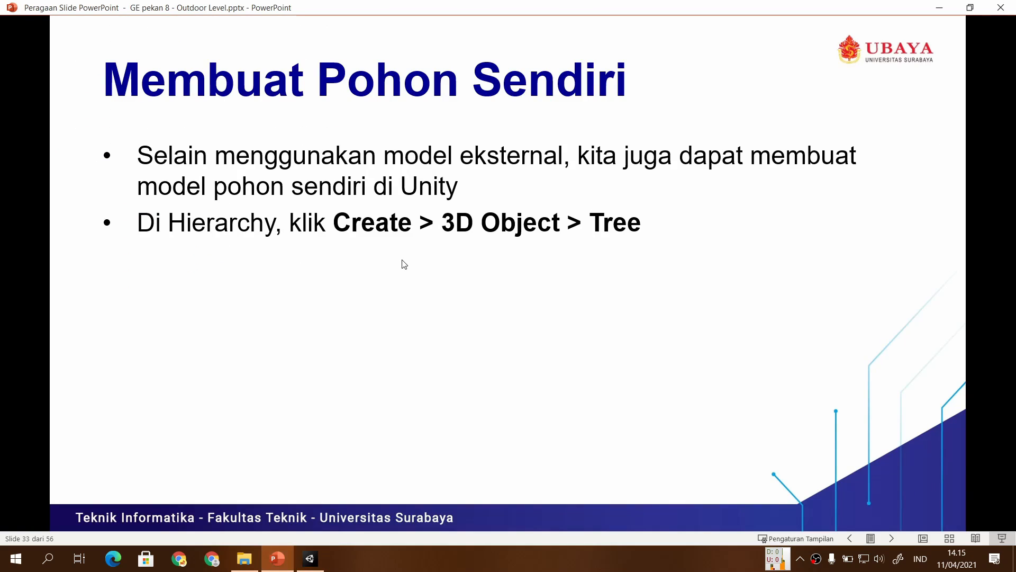
scroll(404, 263, "up", 1)
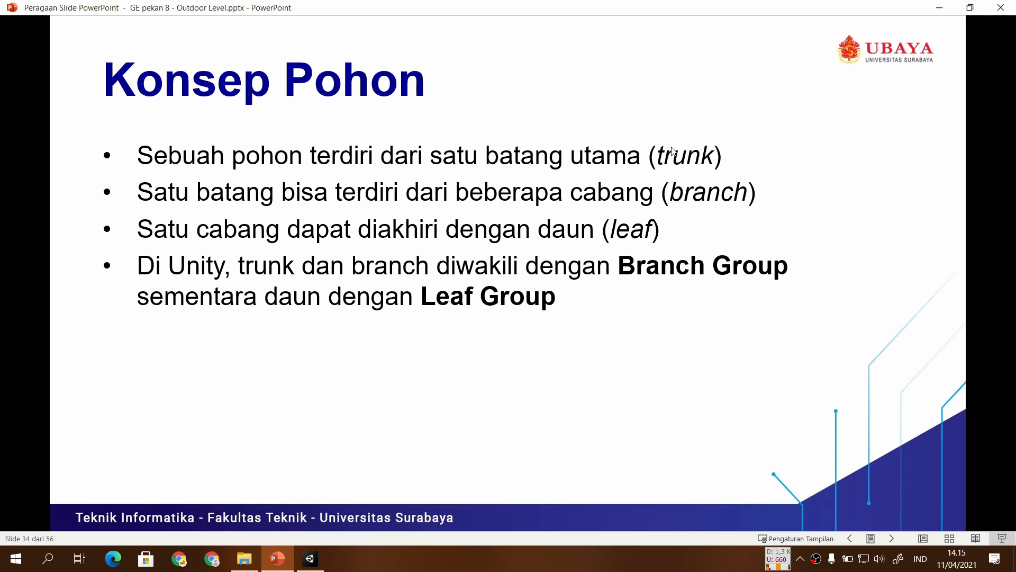
left_click(310, 558)
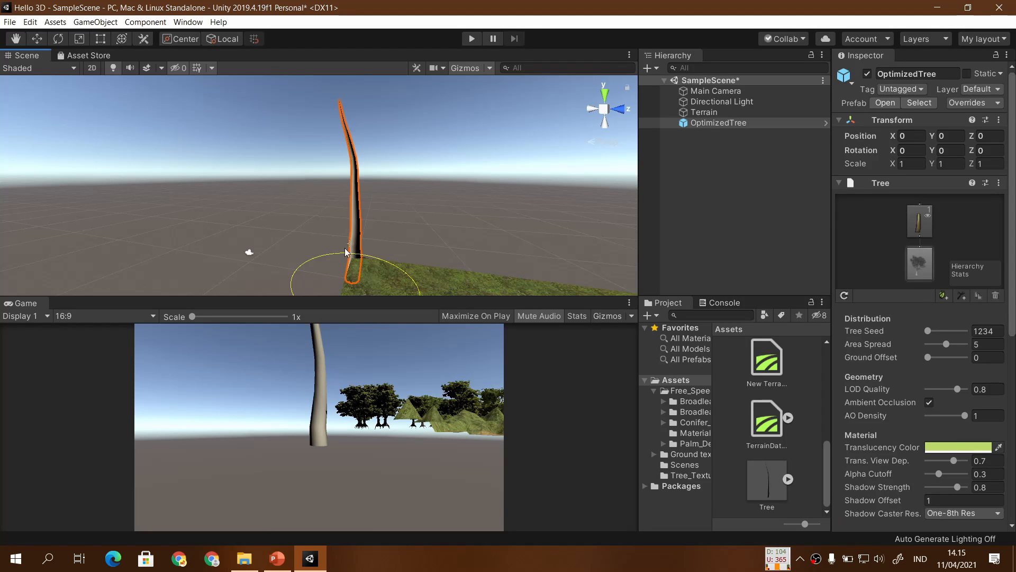
key("alt+Tab")
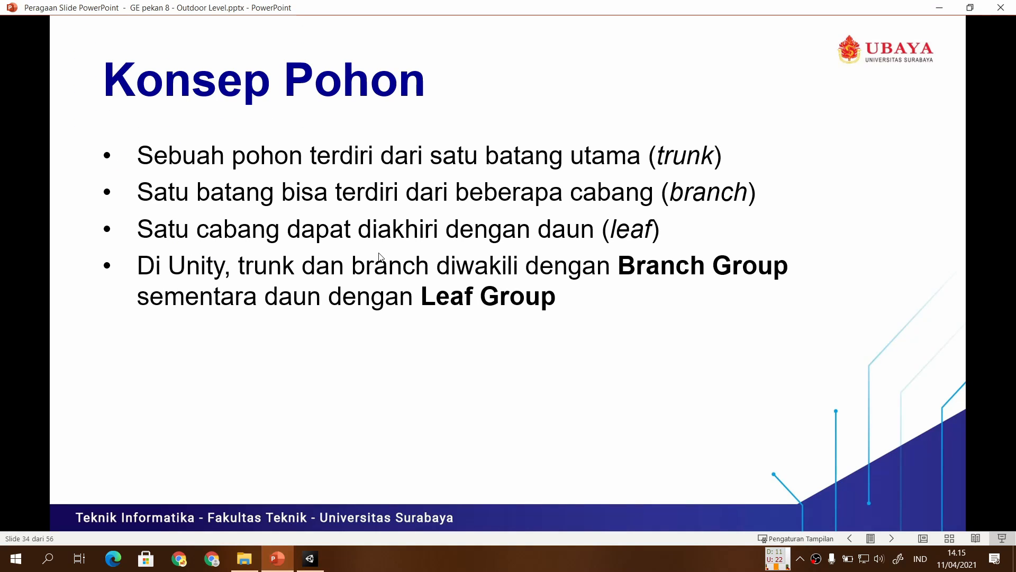
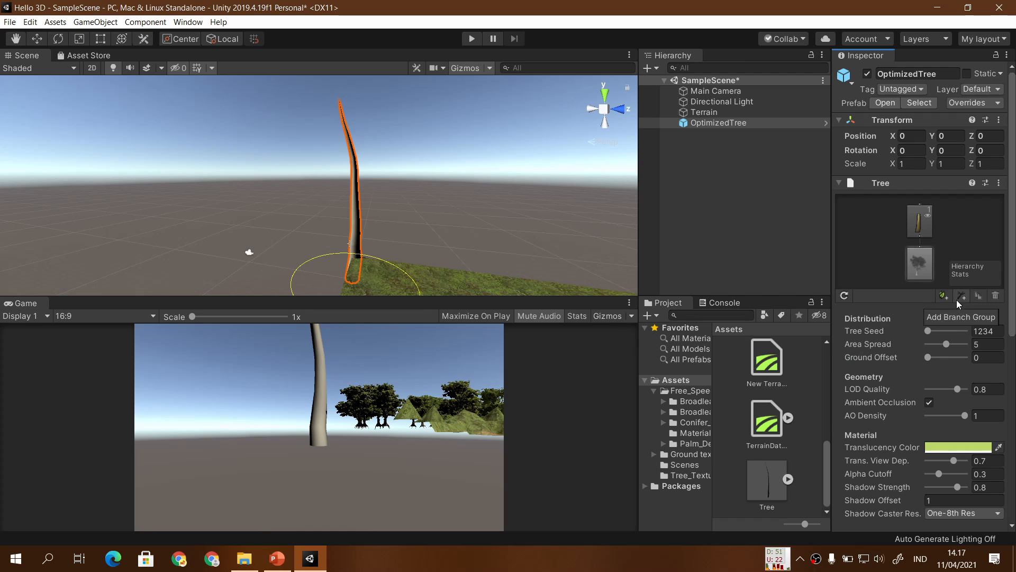
Try adding a second branch group directly to the tree root, inspect it, and delete it again.
left_click(961, 295)
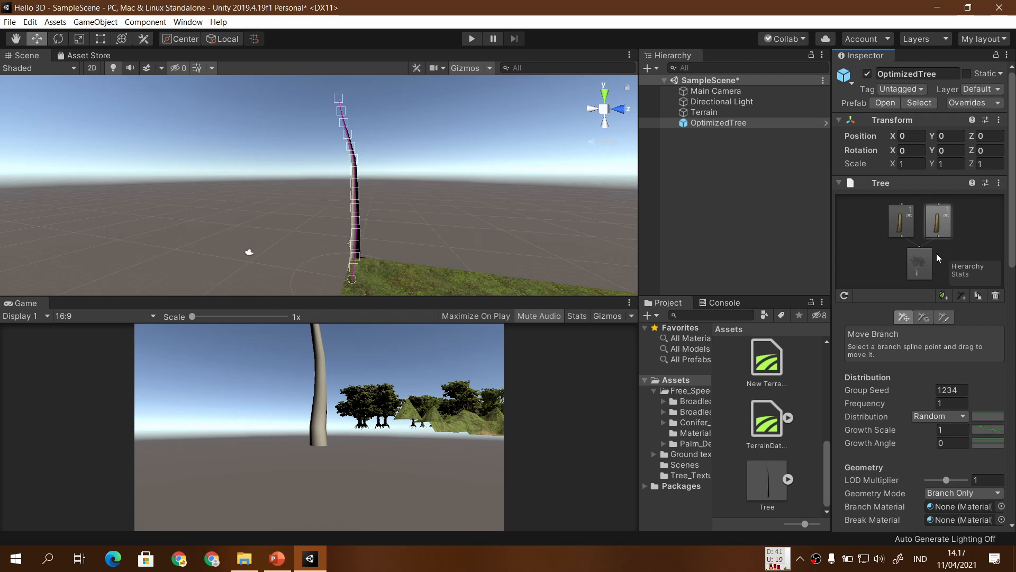
left_click_drag(435, 219, 393, 217, "alt")
key("f")
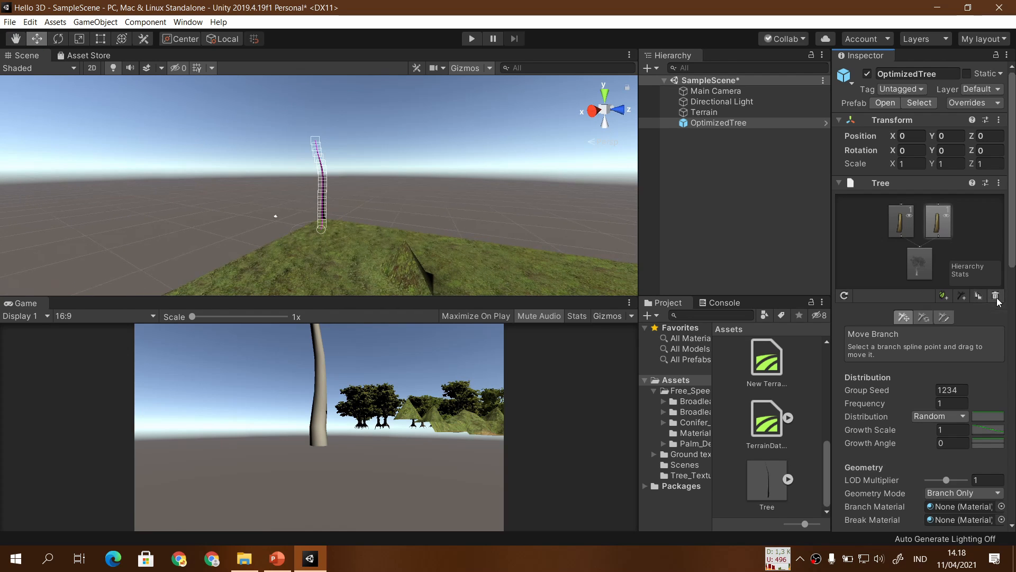
left_click(997, 299)
mouse_move(402, 207)
left_mouse_down("alt")
mouse_move(422, 201)
mouse_move(416, 210)
left_mouse_up("alt")
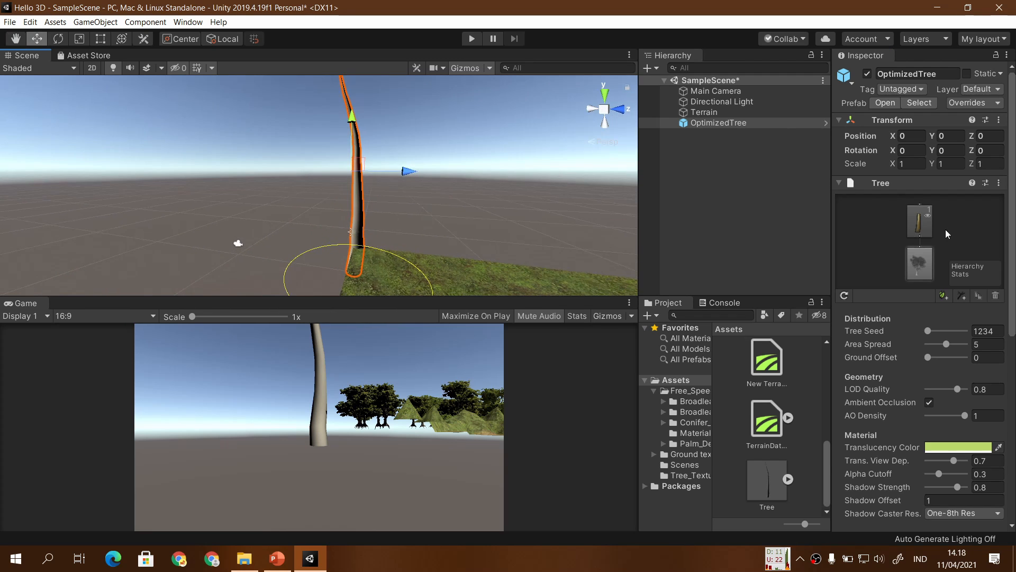
Add a child branch group to the trunk's branch group and bring up its Distribution, Geometry and Shape properties.
left_click(925, 220)
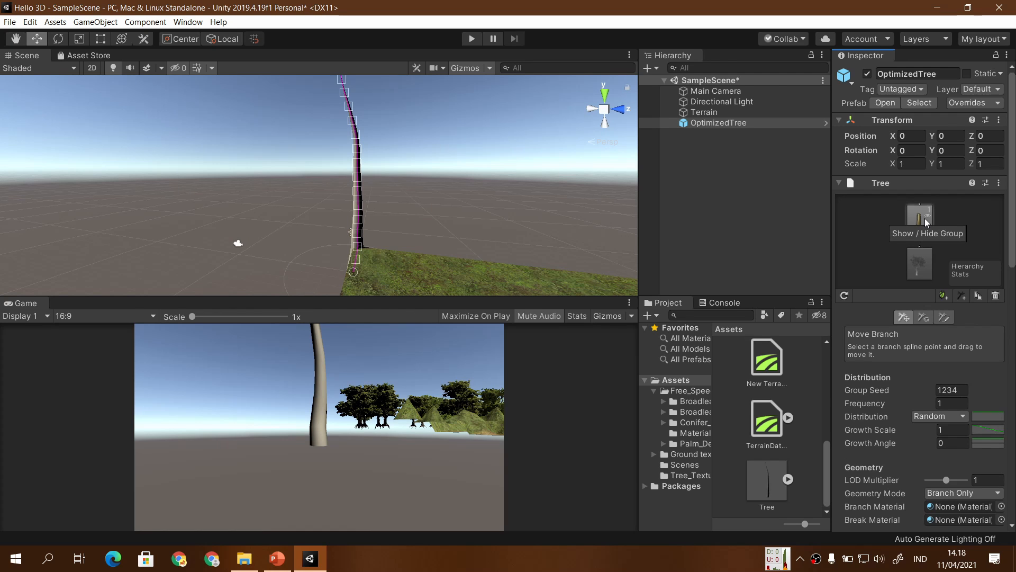
double_click(923, 223)
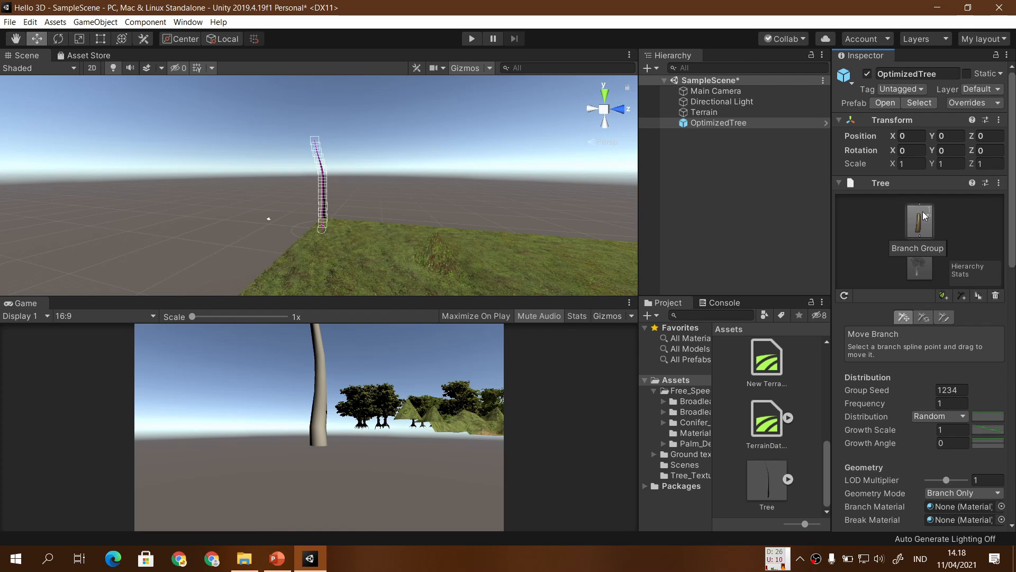
left_click(963, 296)
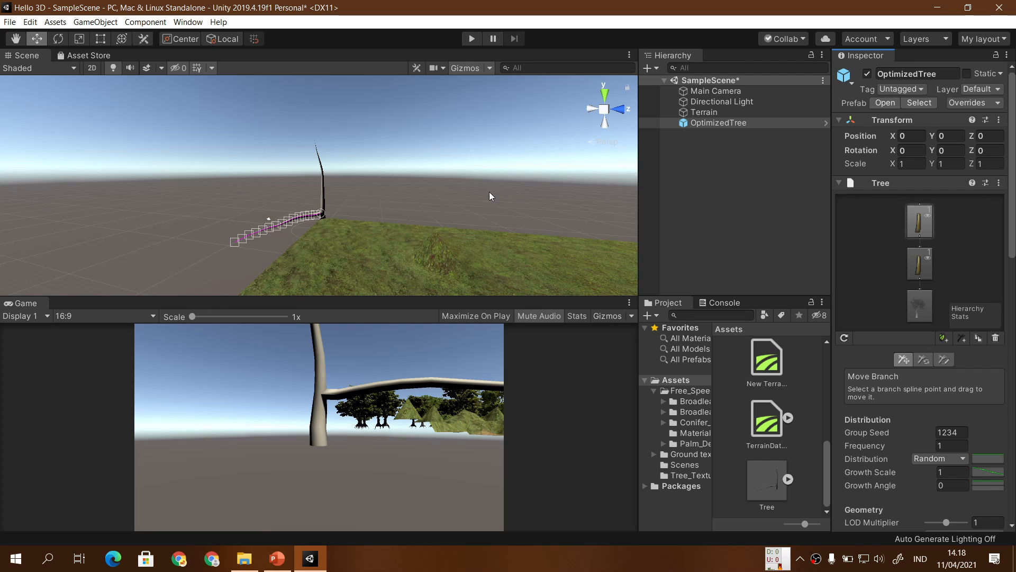
scroll(307, 236, "up", 5)
right_click_drag(421, 207, 408, 209)
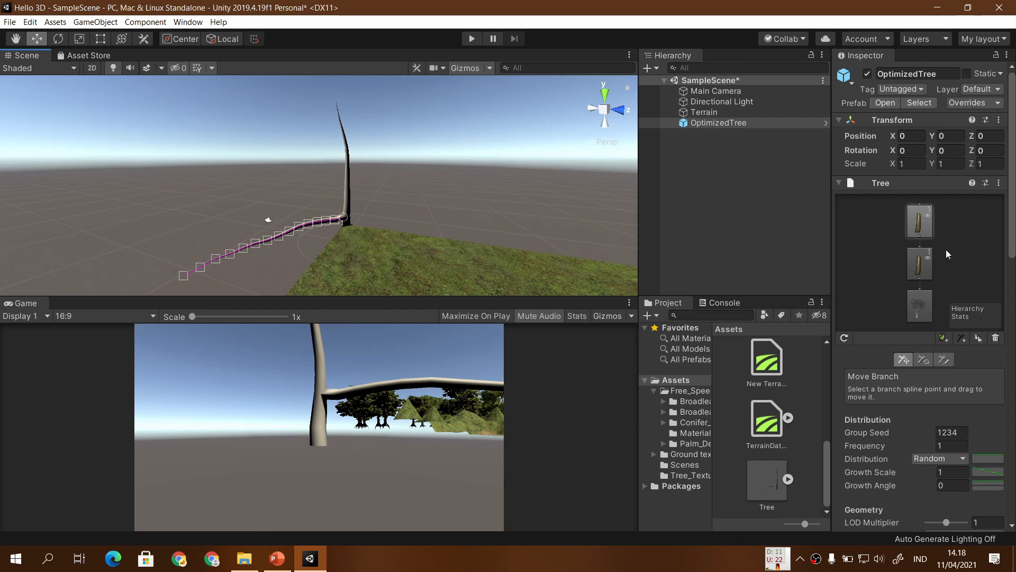
scroll(948, 254, "down", 5)
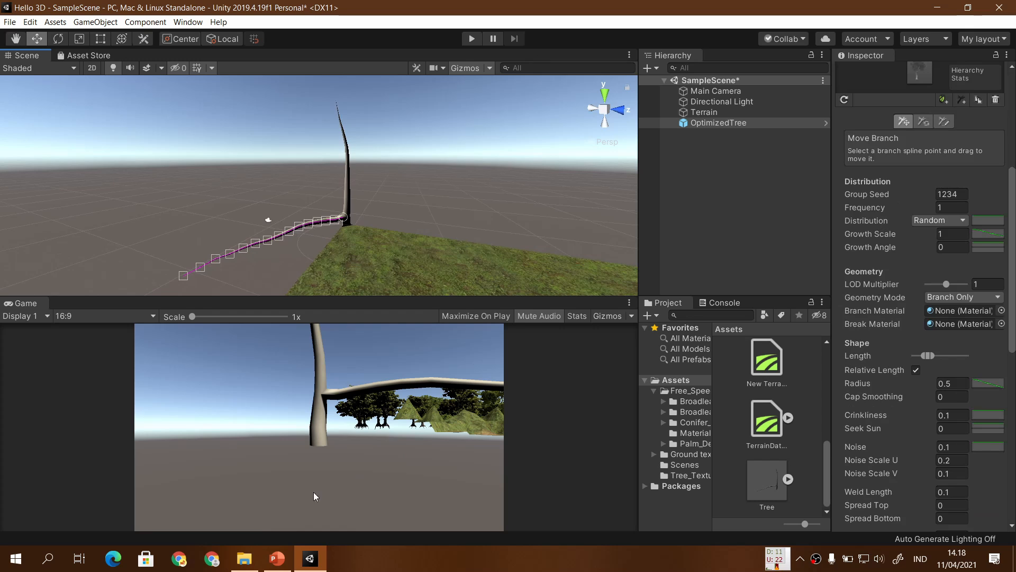
Consult the Branch Group Properties: Distribution and Random distribution slides in PowerPoint, matching them against the branch group's settings in Unity.
left_click(277, 558)
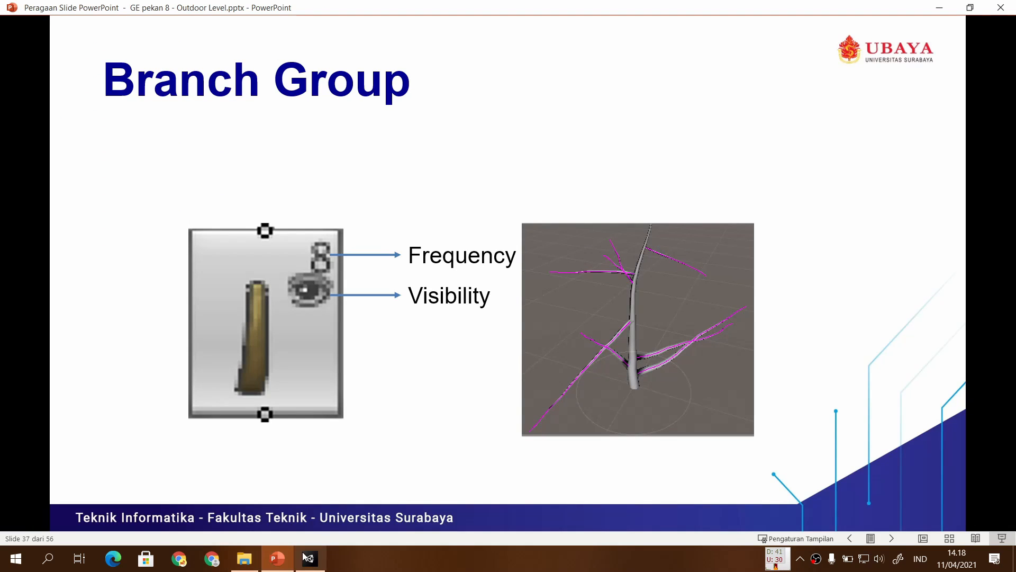
left_click(382, 401)
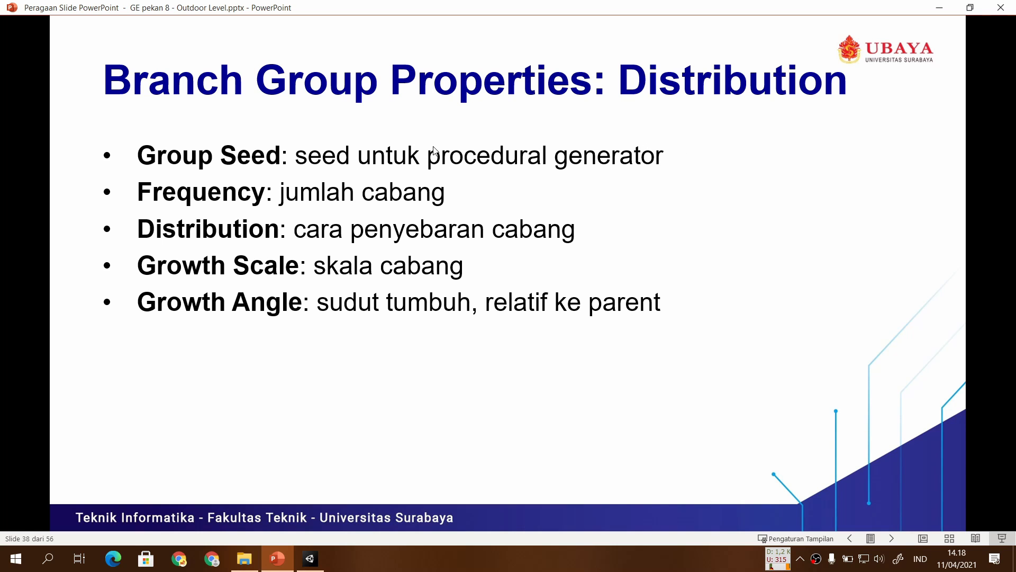
left_click(310, 558)
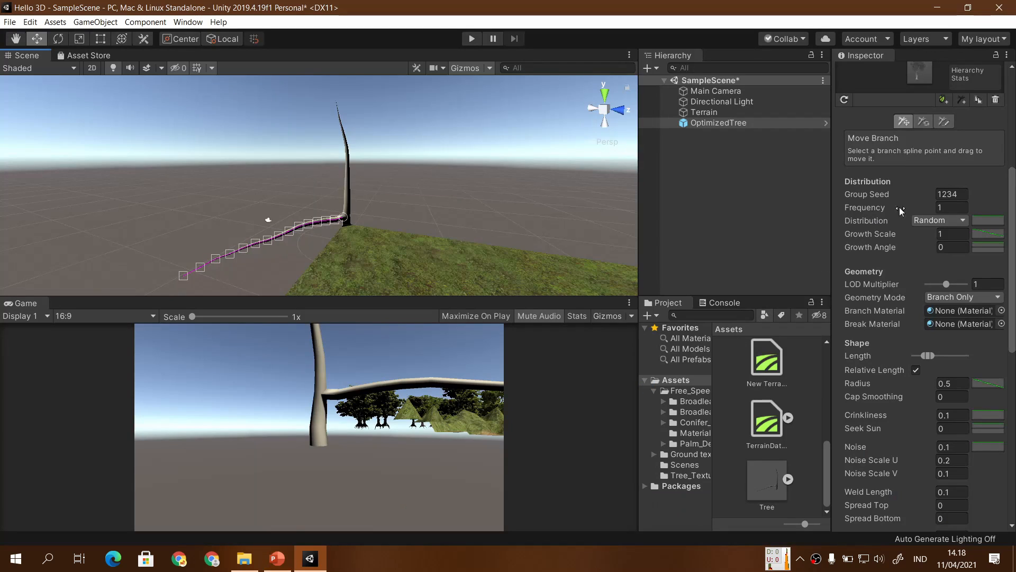
left_click(277, 558)
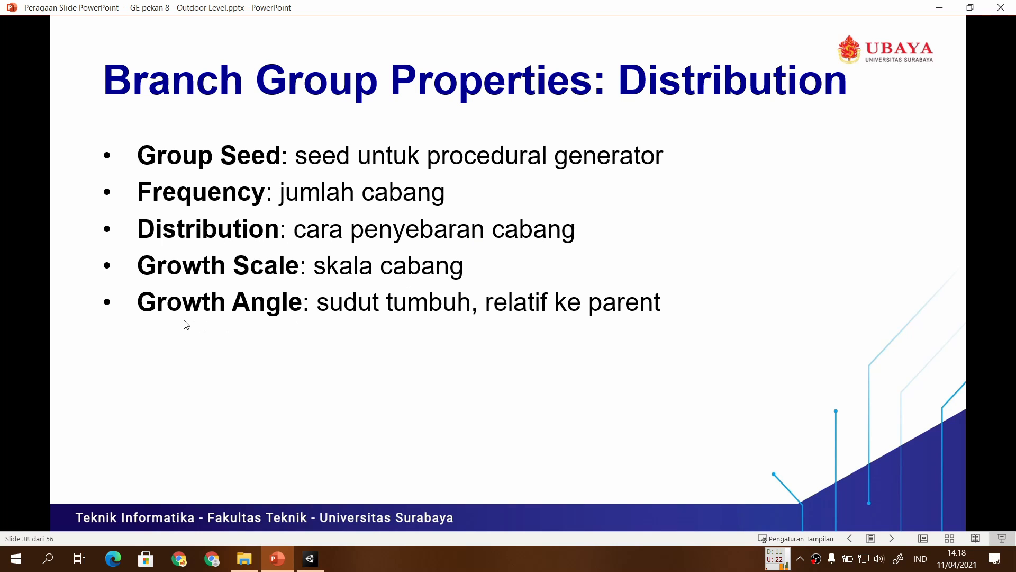
left_click(560, 322)
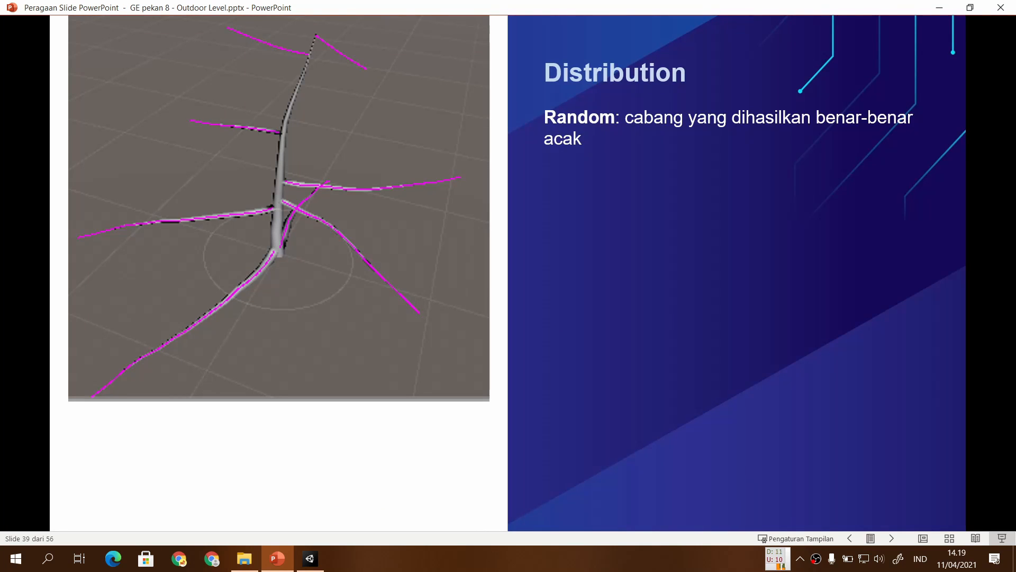
left_click(310, 559)
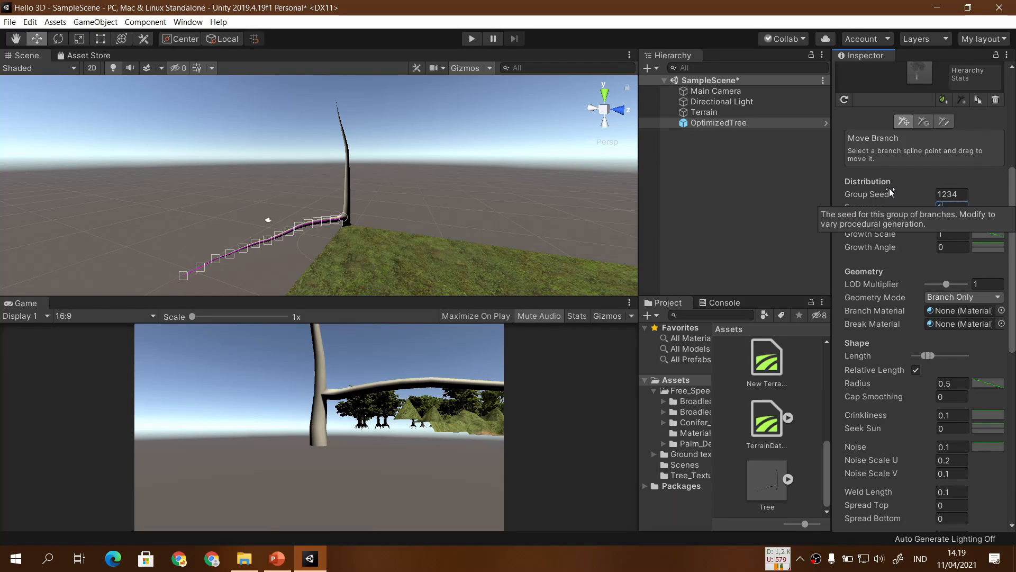
Set the child branch group's Frequency to 10 and inspect the randomly distributed branches around the trunk.
type("10")
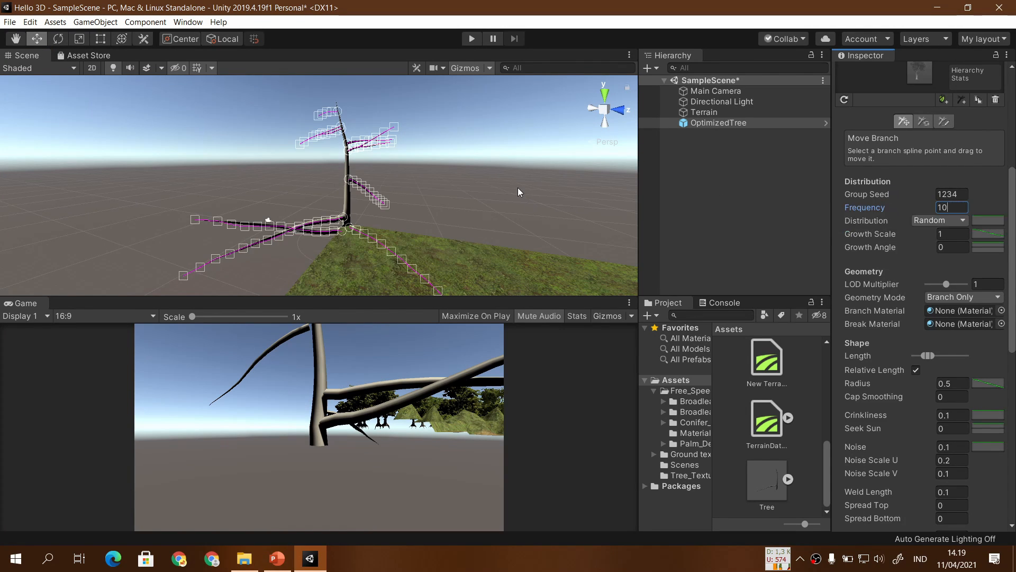
left_click(421, 202)
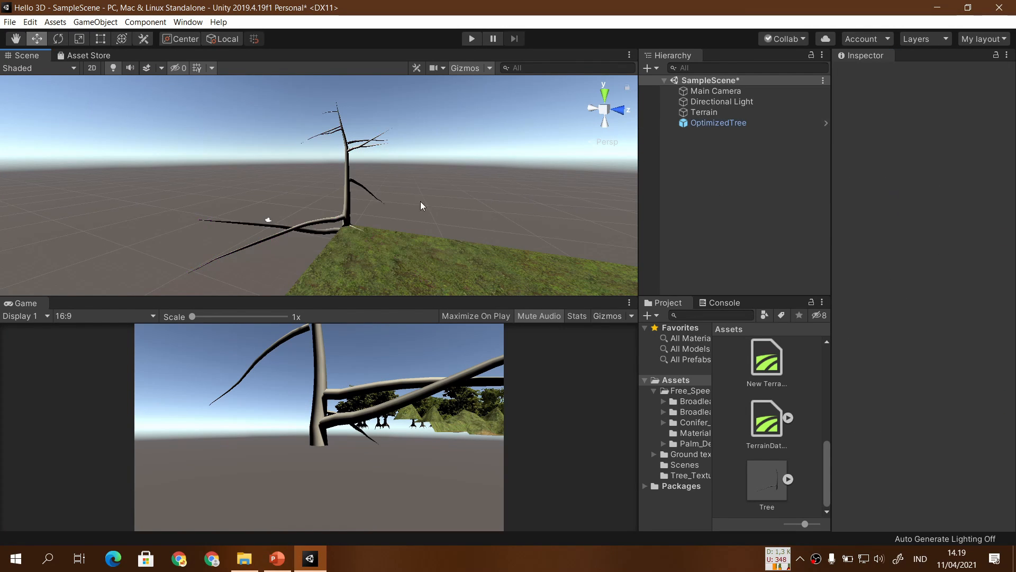
left_click(740, 125)
left_click(922, 218)
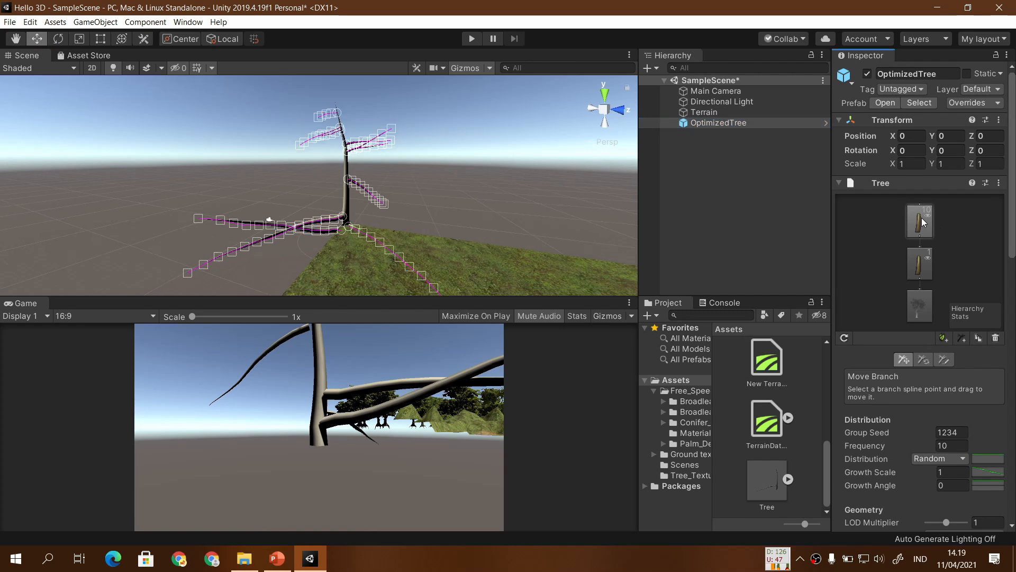
scroll(455, 206, "up", 8)
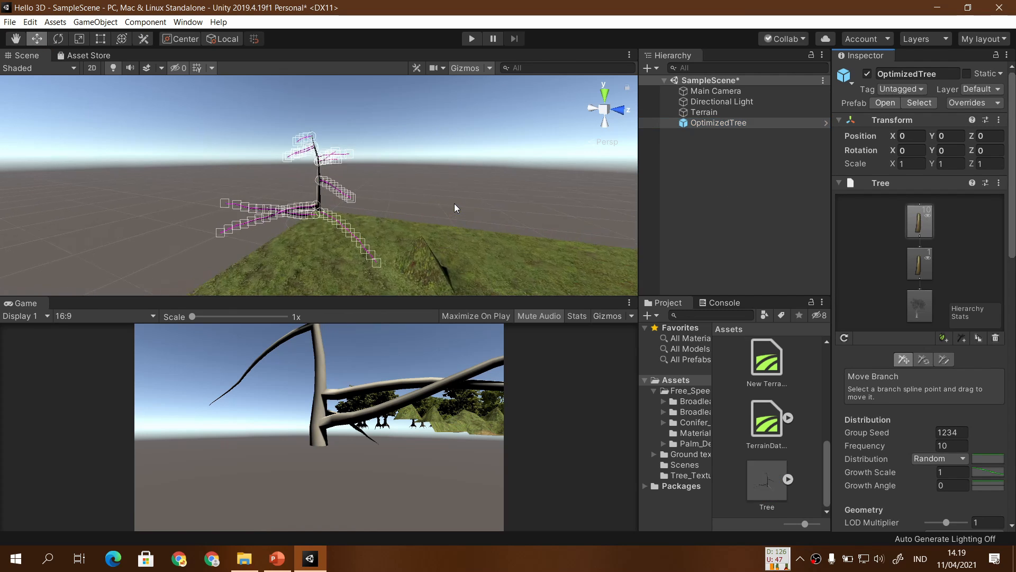
left_click_drag(441, 213, 490, 220, "alt")
scroll(960, 262, "down", 10)
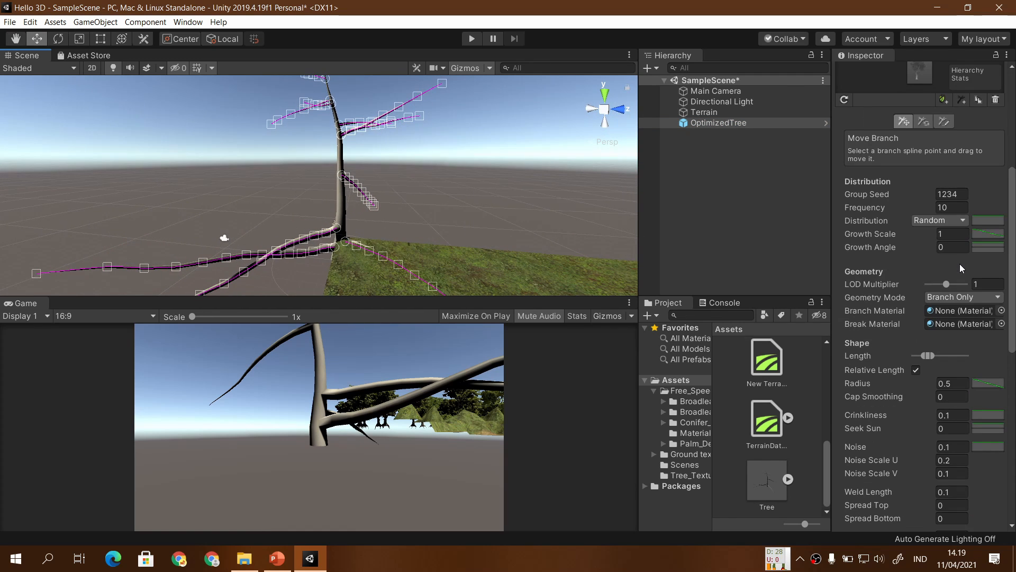
Set the child branch group's Distribution to Alternate and inspect the branch arrangement along the trunk.
left_click(960, 222)
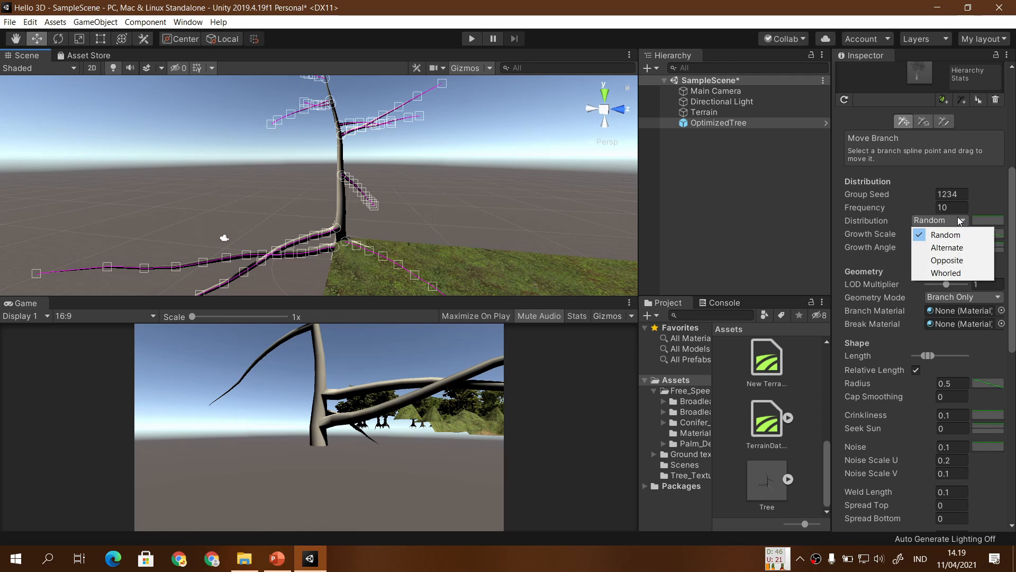
left_click(950, 248)
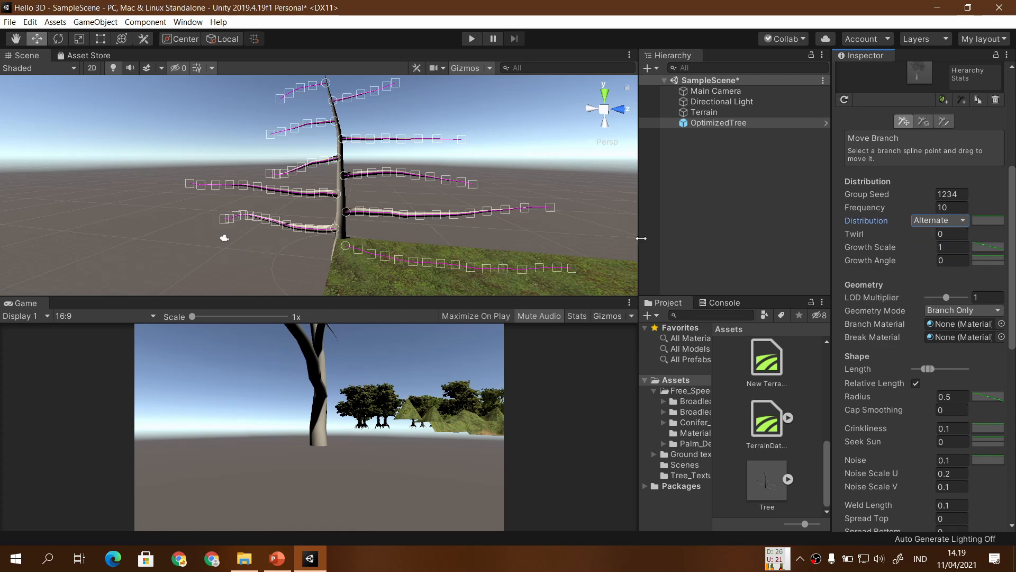
right_click_drag(376, 215, 393, 202)
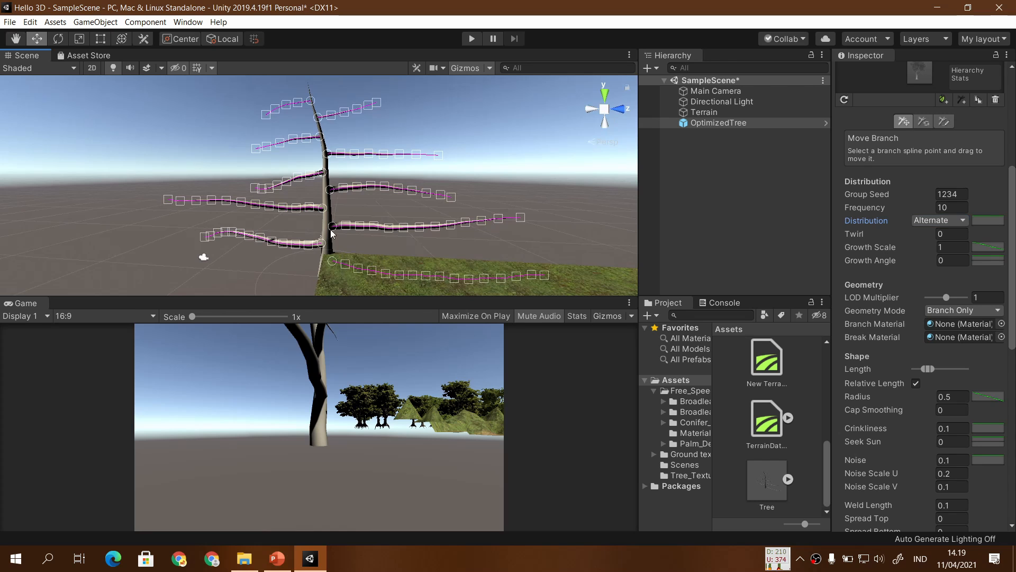
Consult the Alternate distribution and Twirl slide in PowerPoint and compare it with the tree in Unity.
left_click(277, 559)
left_click(395, 282)
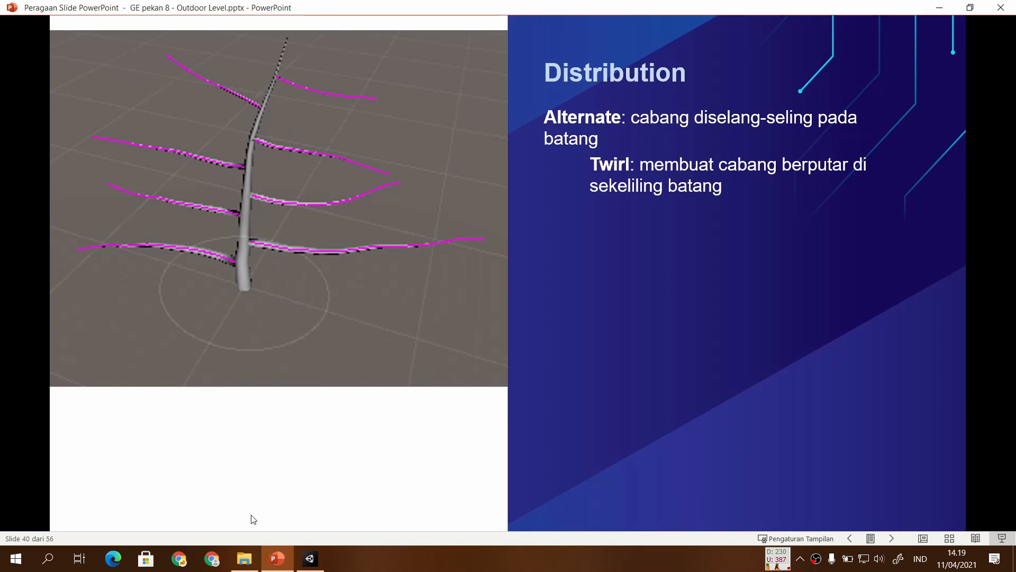
left_click(310, 559)
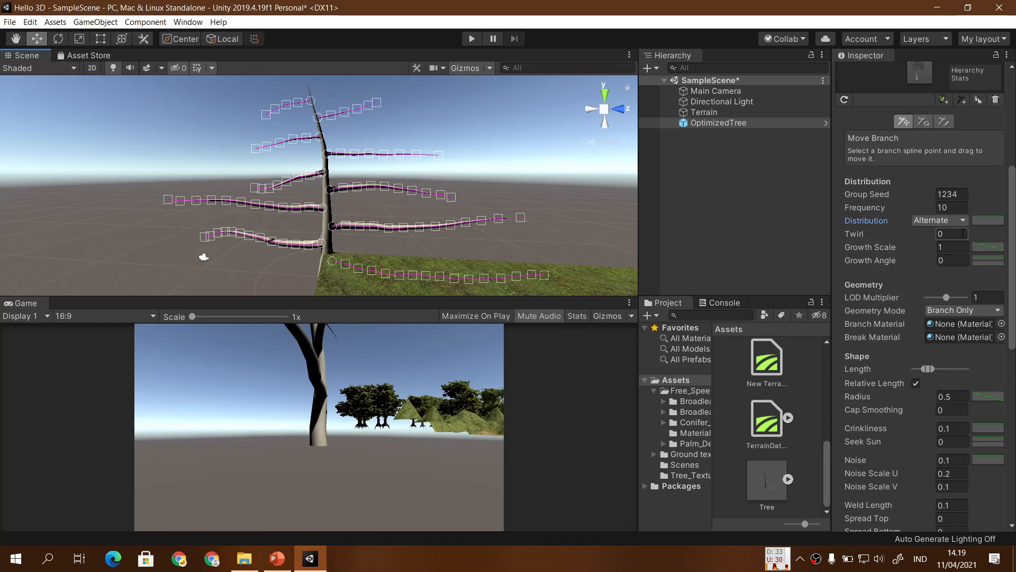
left_click(279, 562)
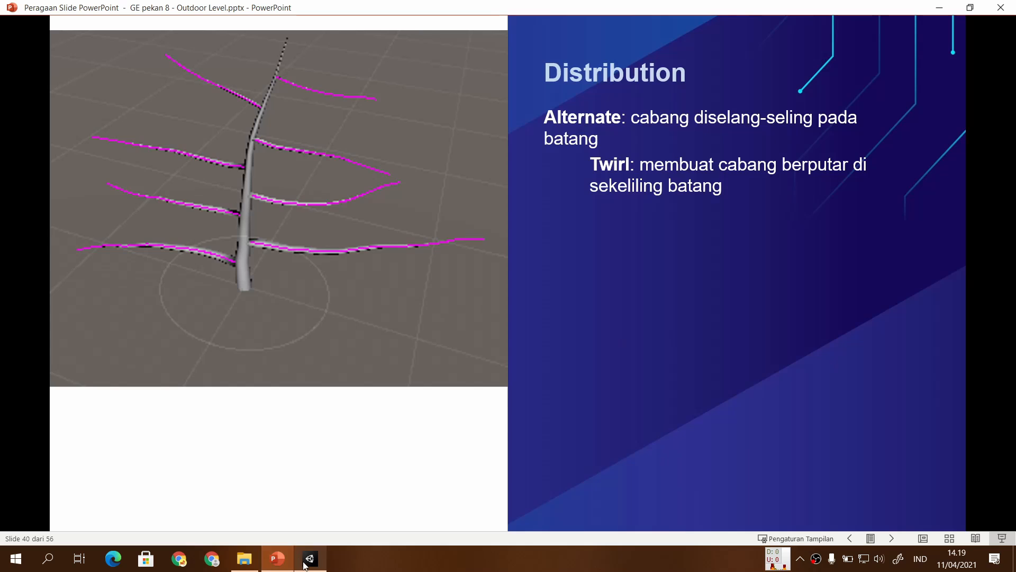
key("alt+Tab")
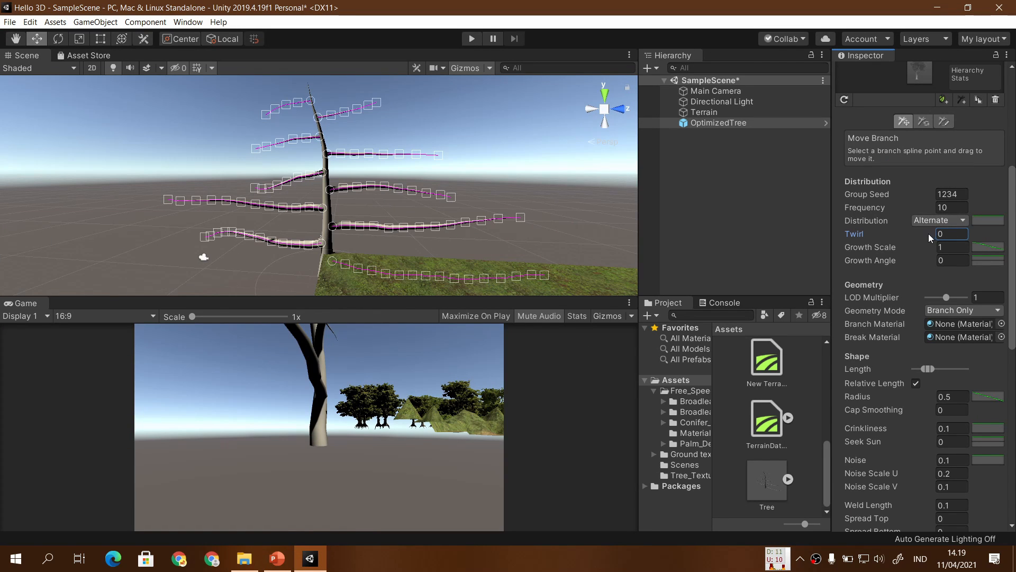
Try varying the Twirl of the alternately distributed branches, reset it to 0, and view the tree without its spline handles.
left_click(950, 234)
left_click_drag(856, 235, 947, 231)
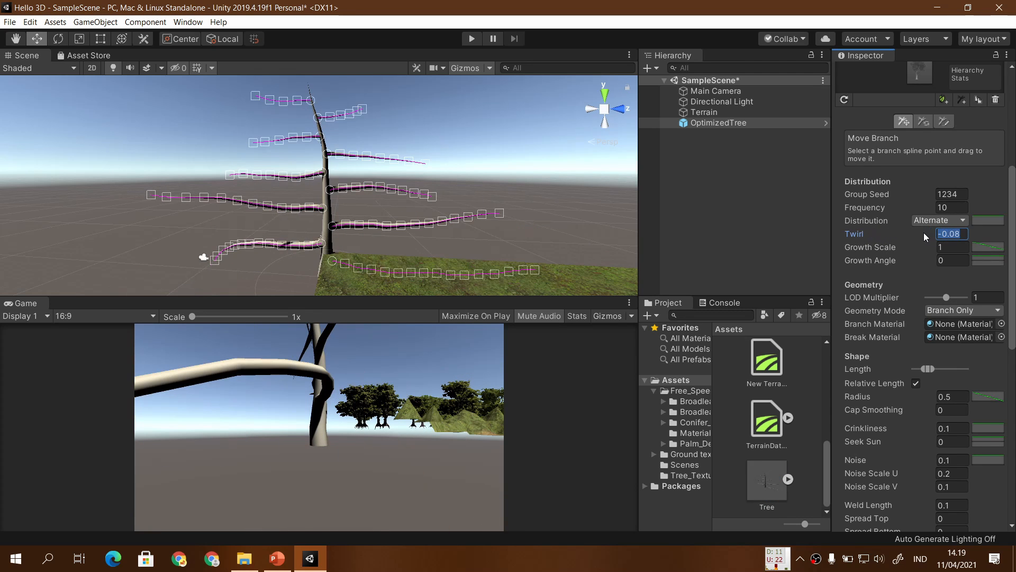
type("0")
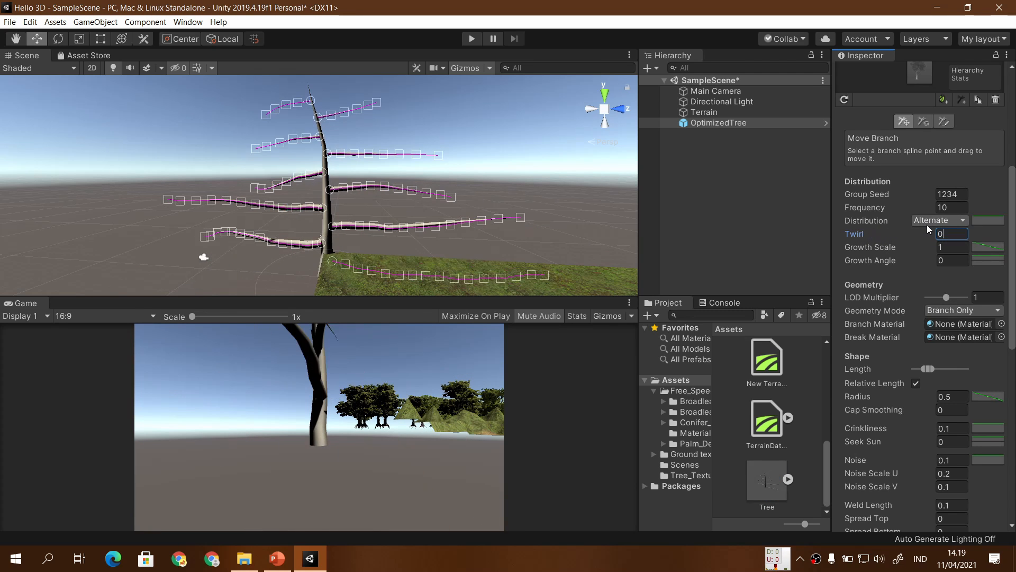
left_click(529, 167)
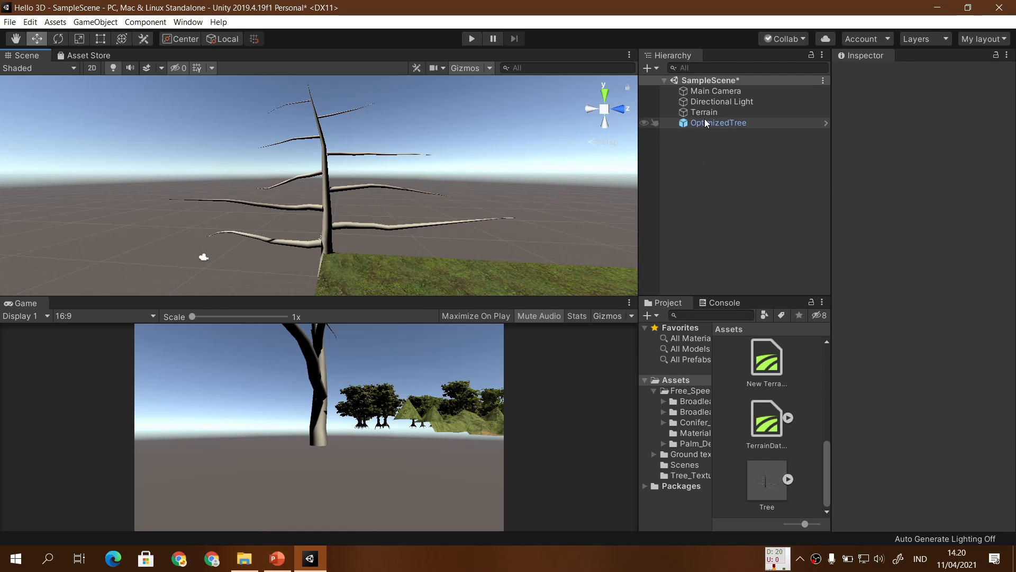
Reselect OptimizedTree and set the alternate branch group's Twirl to 1.
left_click(718, 122)
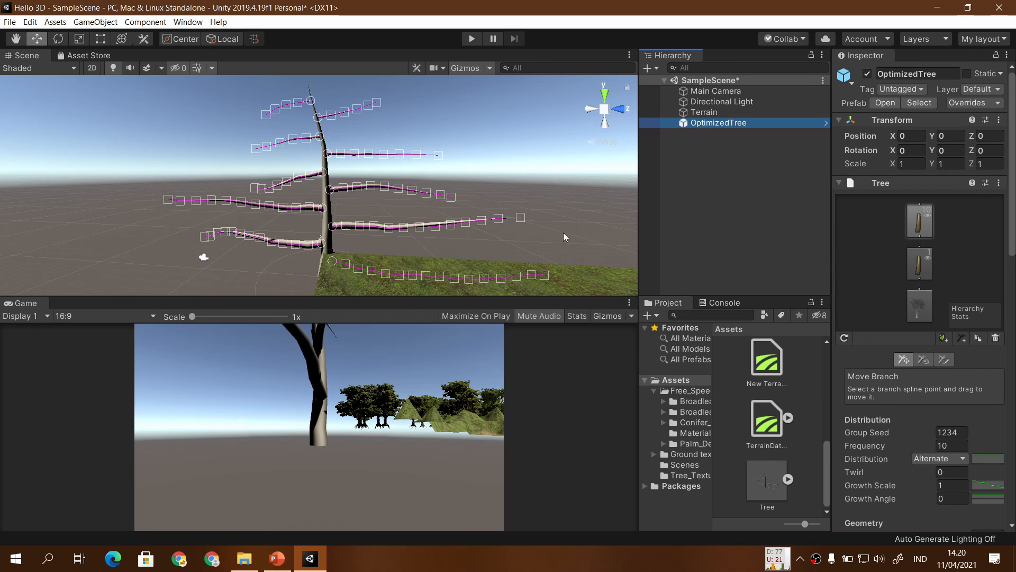
scroll(881, 371, "down", 3)
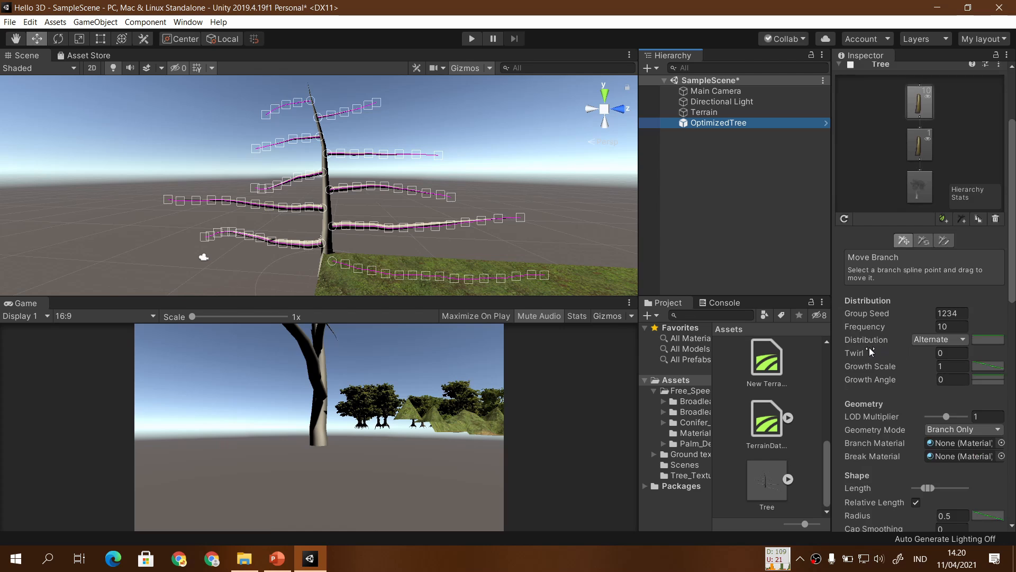
left_click_drag(871, 351, 904, 347)
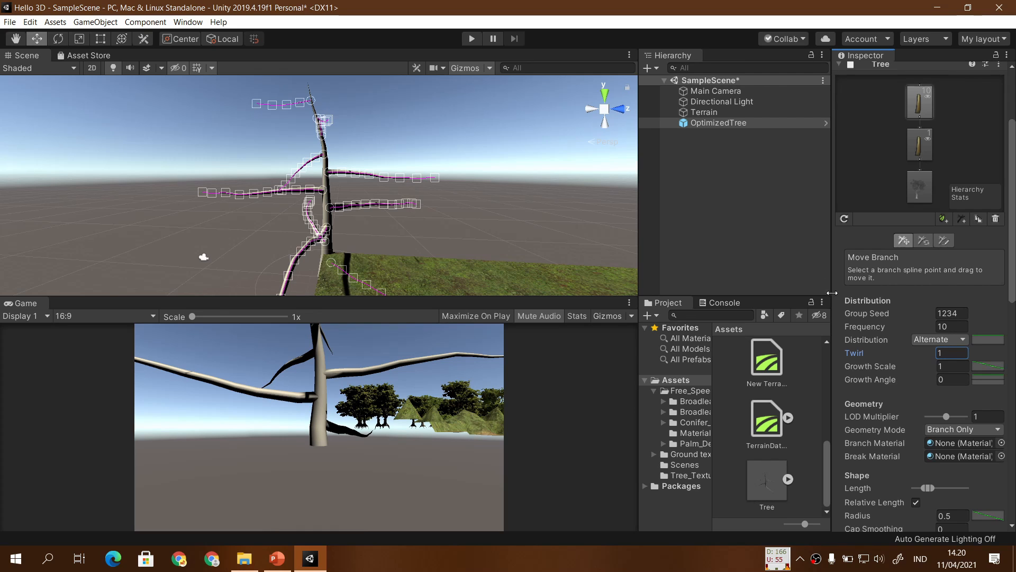
Read the Opposite distribution slide in PowerPoint and return to Unity.
left_click(276, 558)
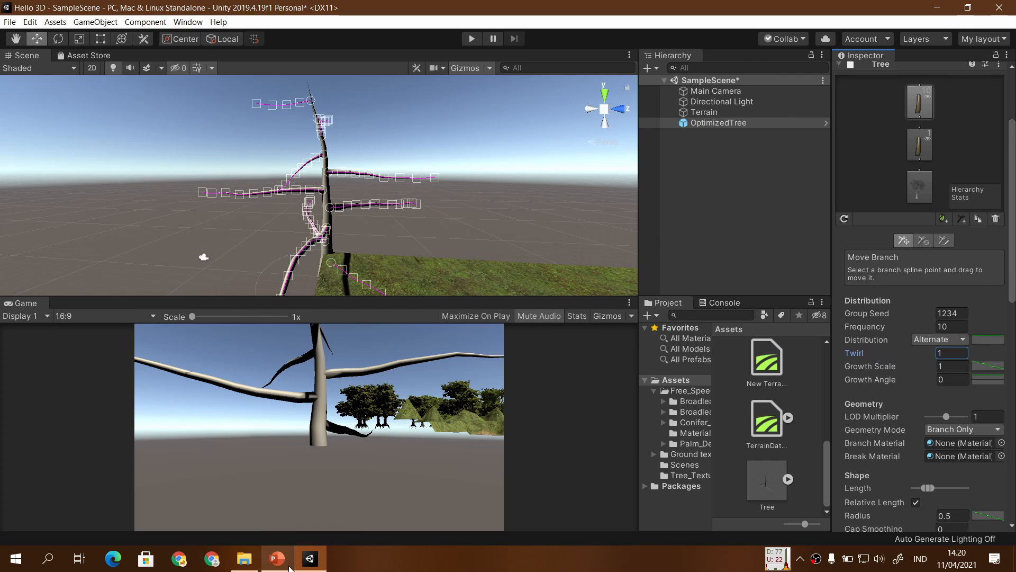
left_click(408, 351)
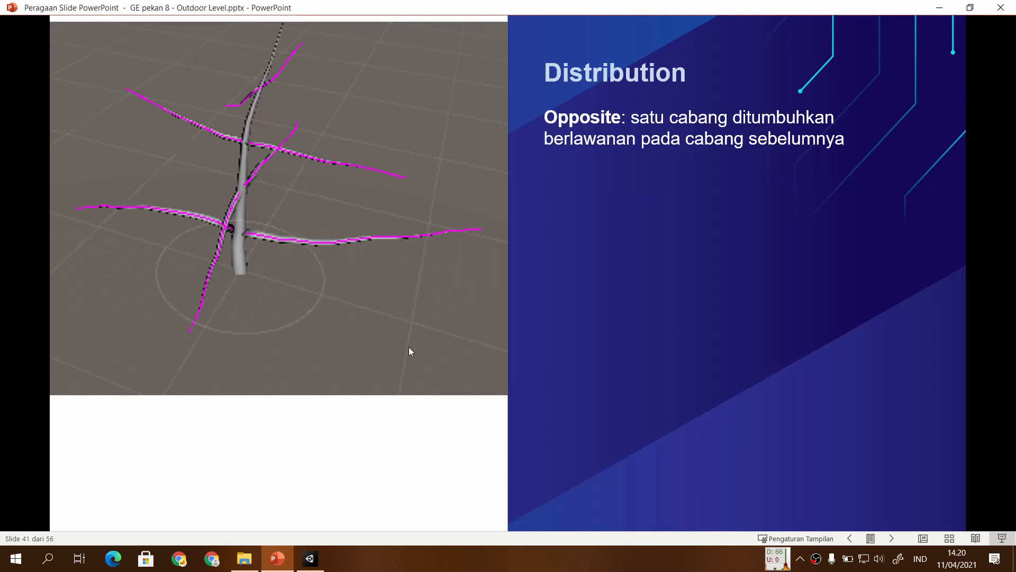
left_click(310, 558)
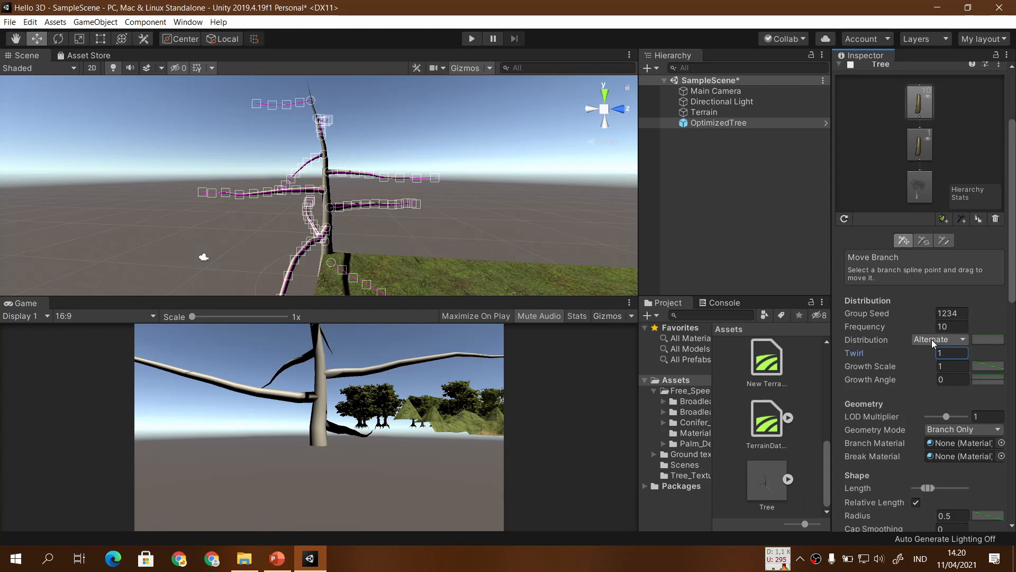
Set the branch group's Distribution to Opposite with a Twirl of 0, and inspect the paired branches from another angle.
left_click(933, 340)
left_click(931, 385)
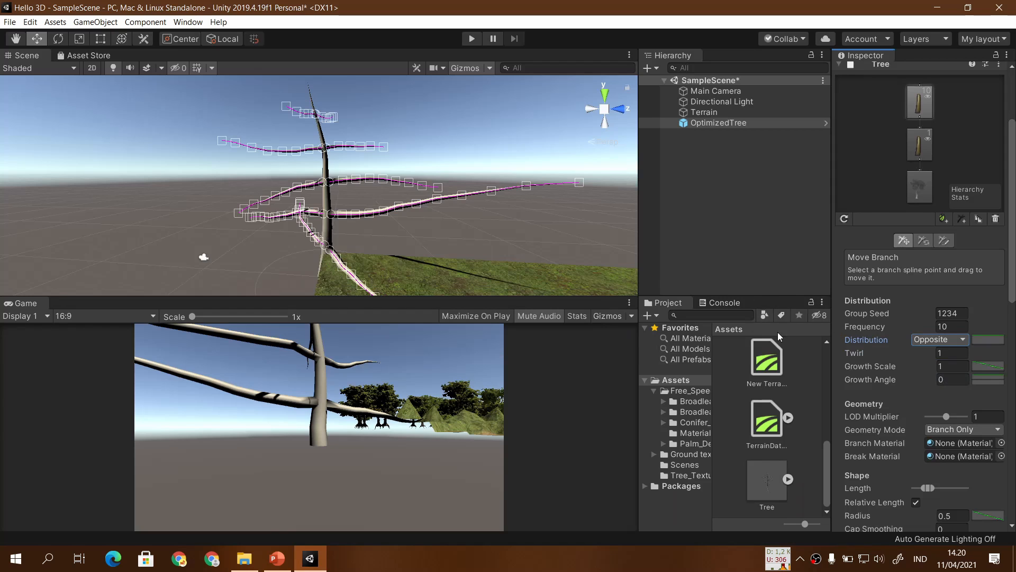
left_click_drag(950, 354, 857, 340)
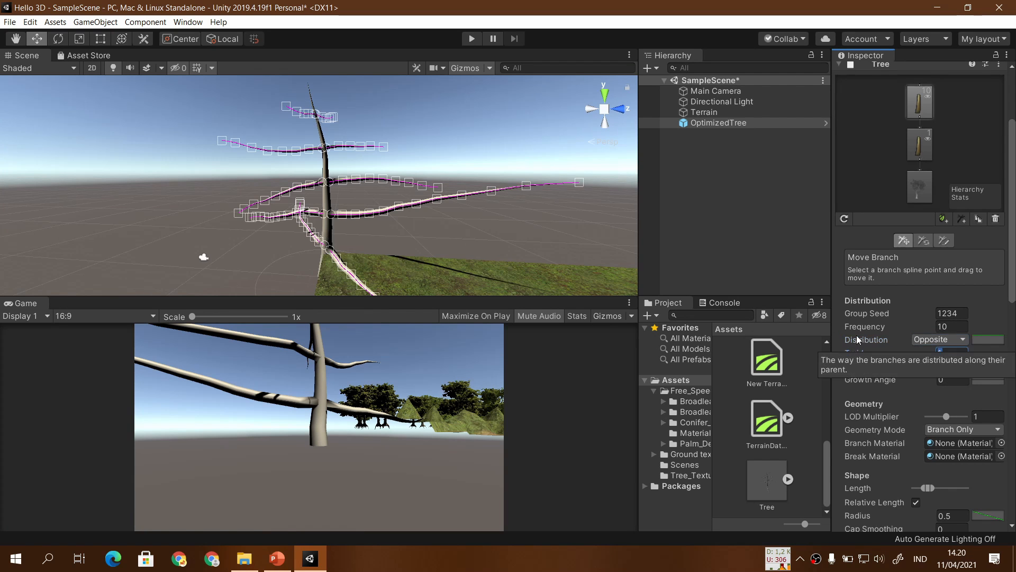
type("0")
left_click(422, 226)
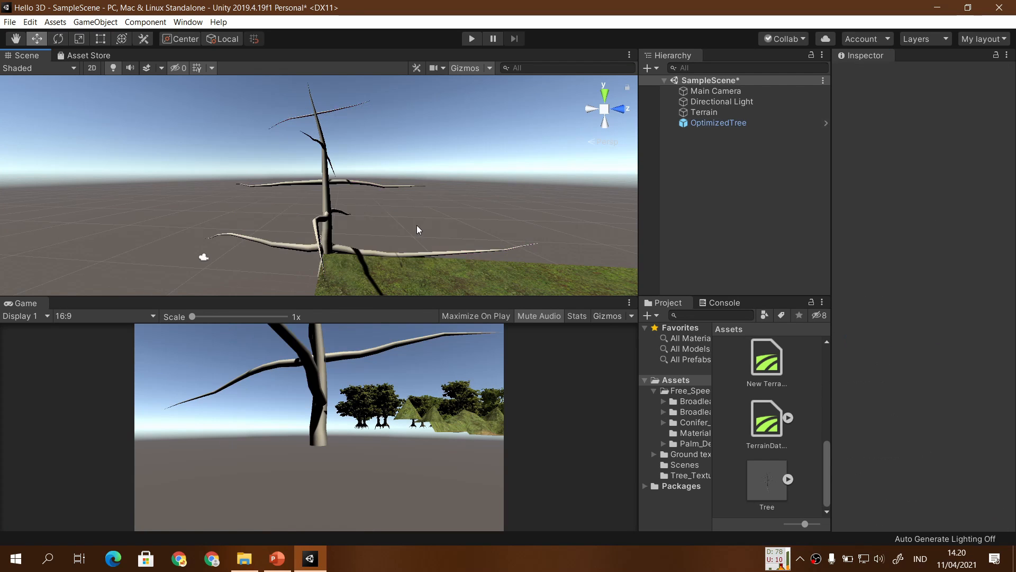
left_click_drag(417, 225, 378, 257, "alt")
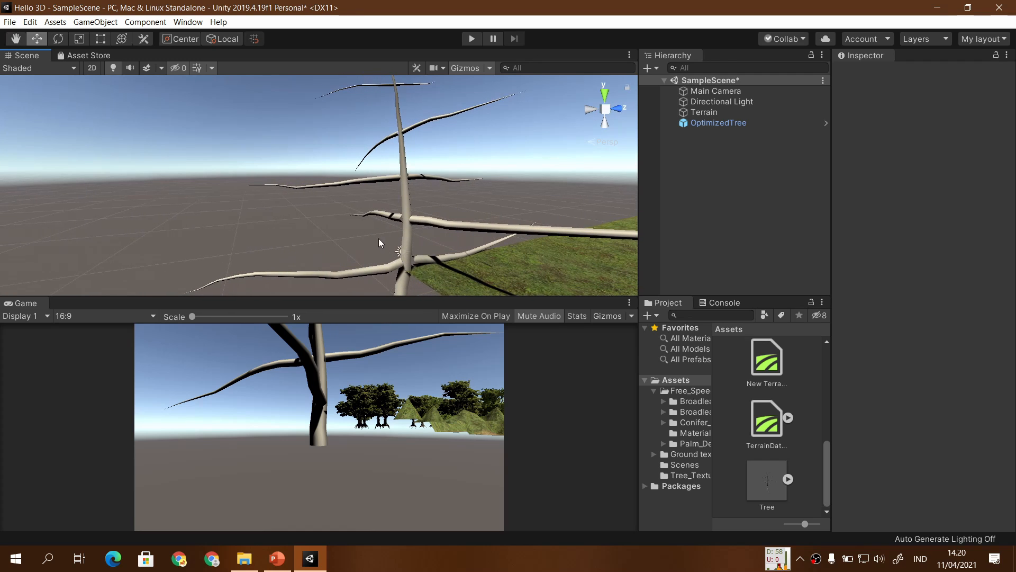
Try a Twirl of 1 on OptimizedTree's opposite branches and reset it to 0.
left_click(754, 125)
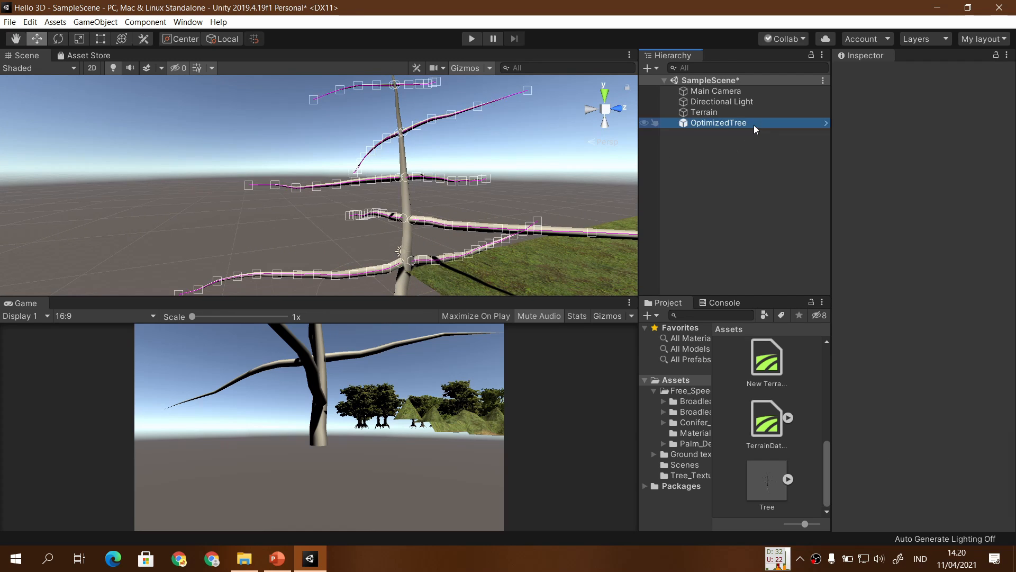
scroll(893, 365, "down", 5)
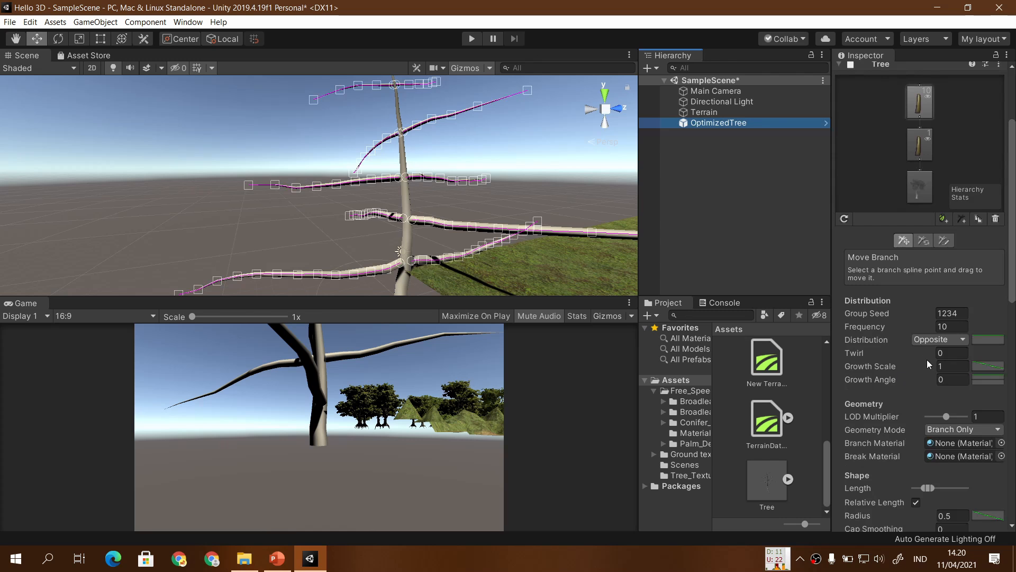
left_click_drag(874, 353, 909, 352)
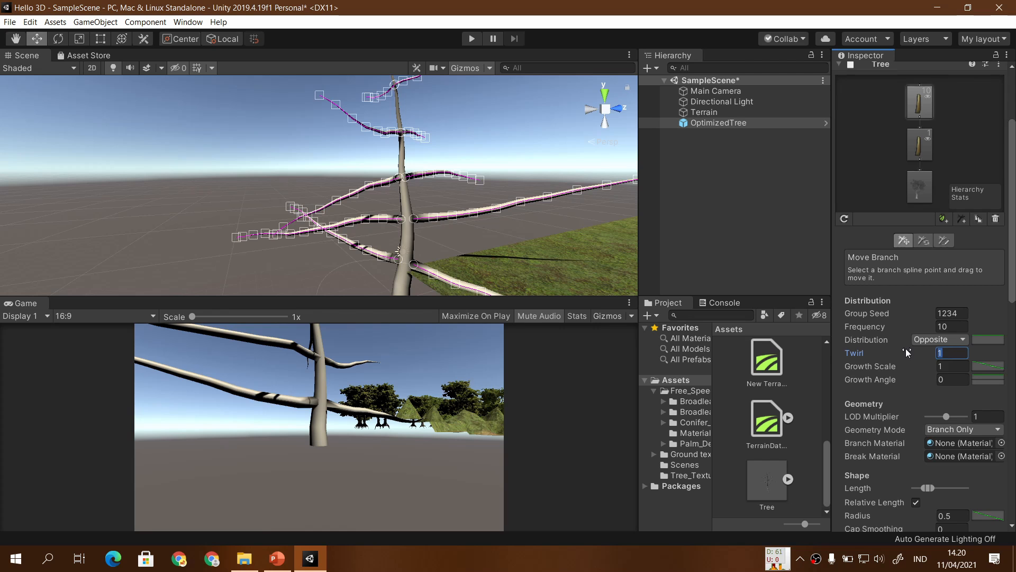
type("0")
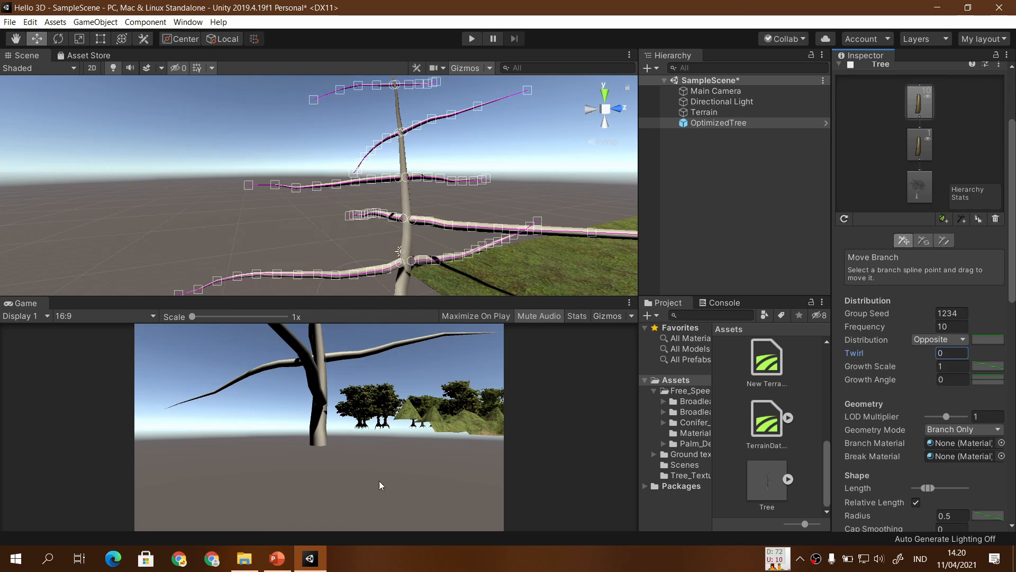
Switch to PowerPoint and read the Whorled distribution slide, including the Whorled step explanation.
left_click(277, 559)
left_click(389, 356)
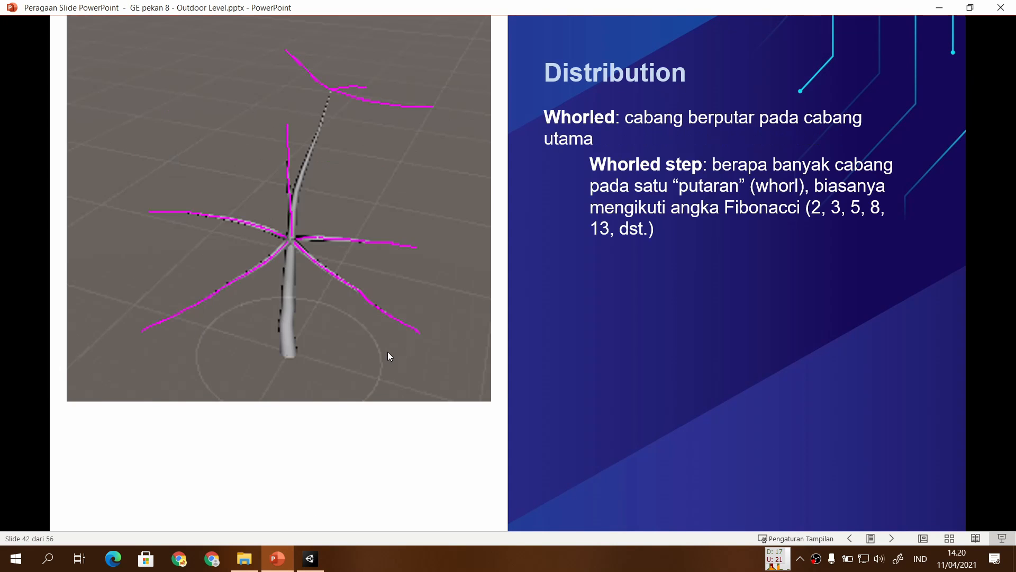
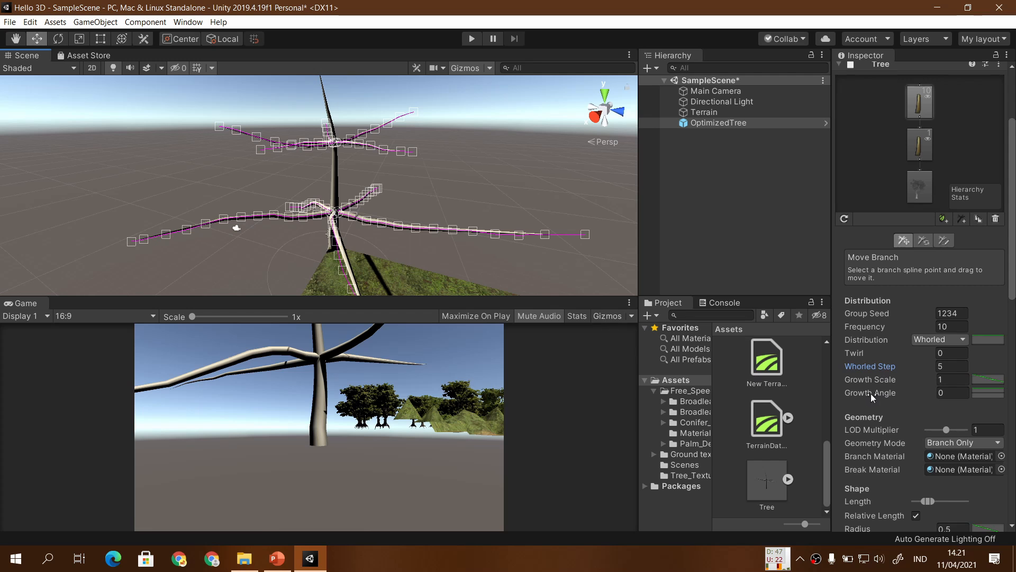
Set the whorled branch group's Growth Angle to 0.5 and inspect the upward-tilted branches.
left_click_drag(872, 393, 937, 399)
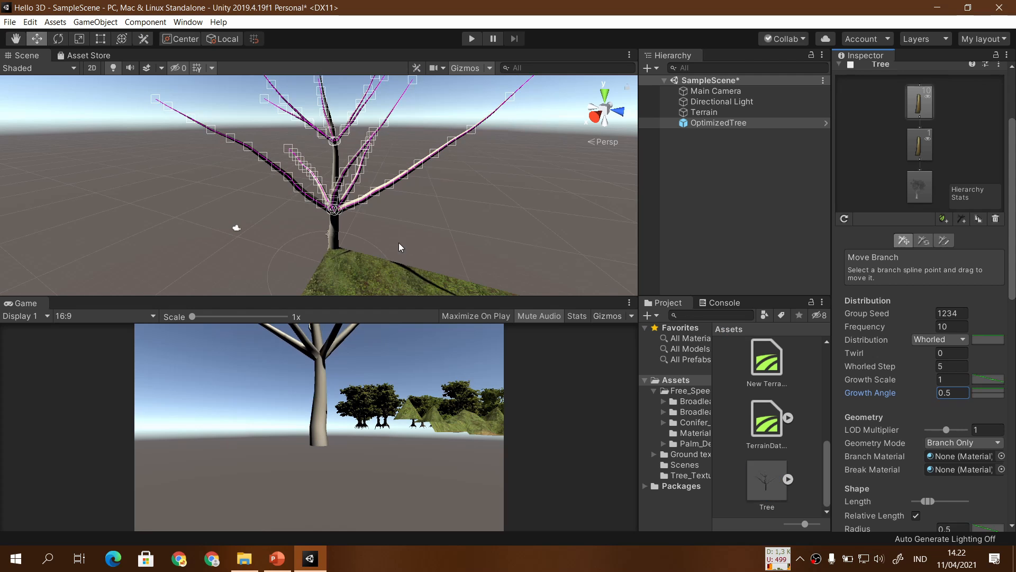
left_click_drag(399, 245, 513, 206, "alt")
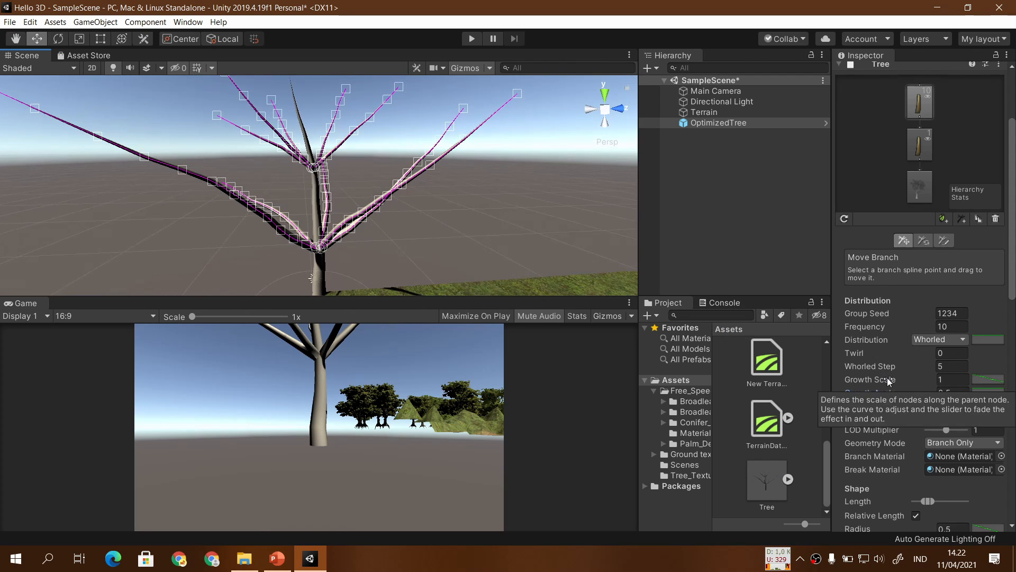
Adjust the whorled branch group's Growth Scale and inspect how branch length varies along the trunk with the tree deselected.
left_click_drag(888, 377, 926, 368)
left_click_drag(561, 244, 222, 276, "alt")
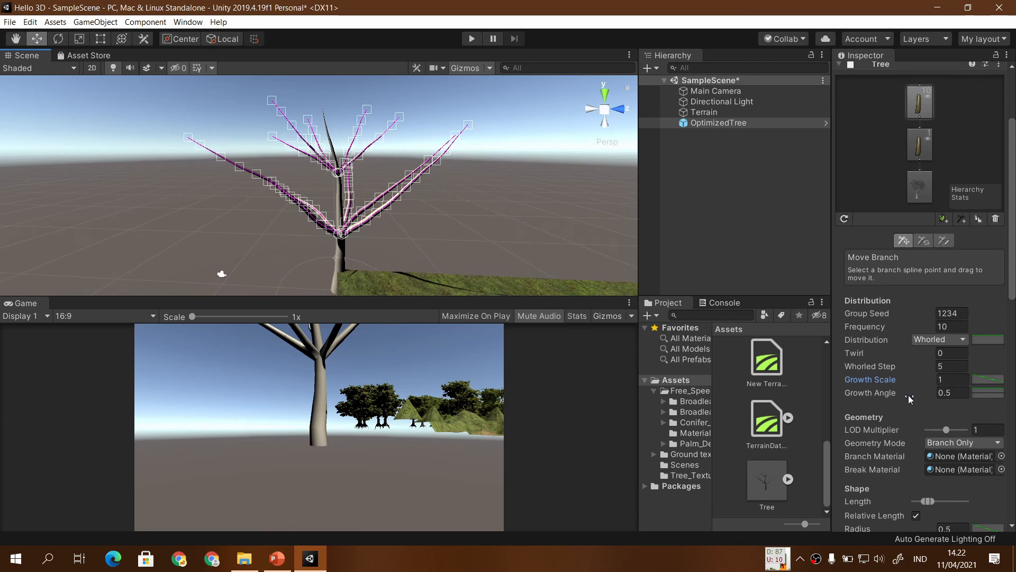
mouse_move(894, 382)
left_mouse_down()
mouse_move(858, 380)
mouse_move(941, 376)
mouse_move(904, 379)
mouse_move(923, 370)
mouse_move(887, 368)
mouse_move(917, 361)
mouse_move(886, 364)
mouse_move(944, 370)
mouse_move(902, 374)
left_mouse_up()
left_click(485, 239)
scroll(485, 238, "up", 2)
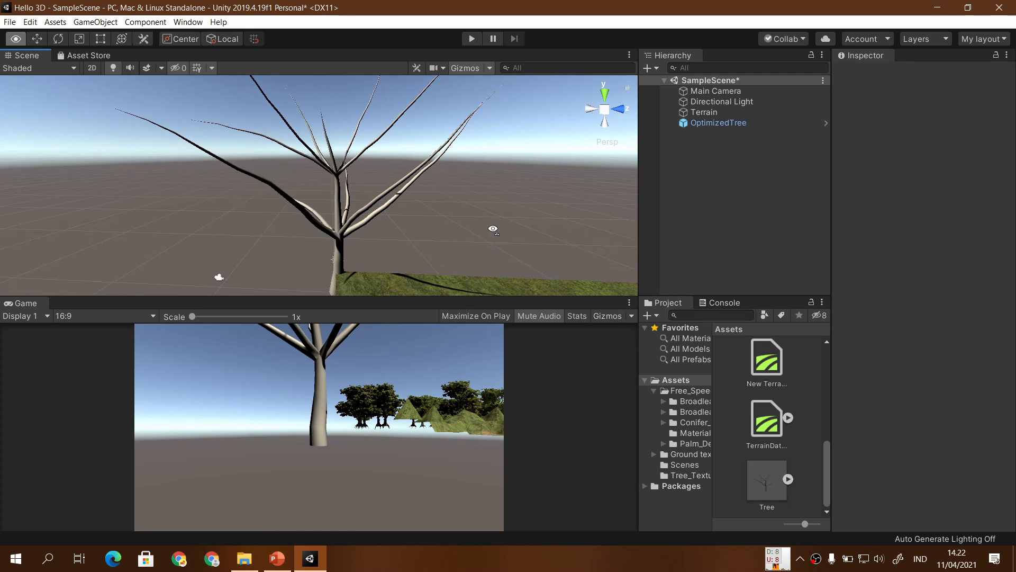
Examine OptimizedTree's branch Geometry settings alongside the Geometry slide in PowerPoint, covering LOD Multiplier and Geometry Mode.
left_click(745, 123)
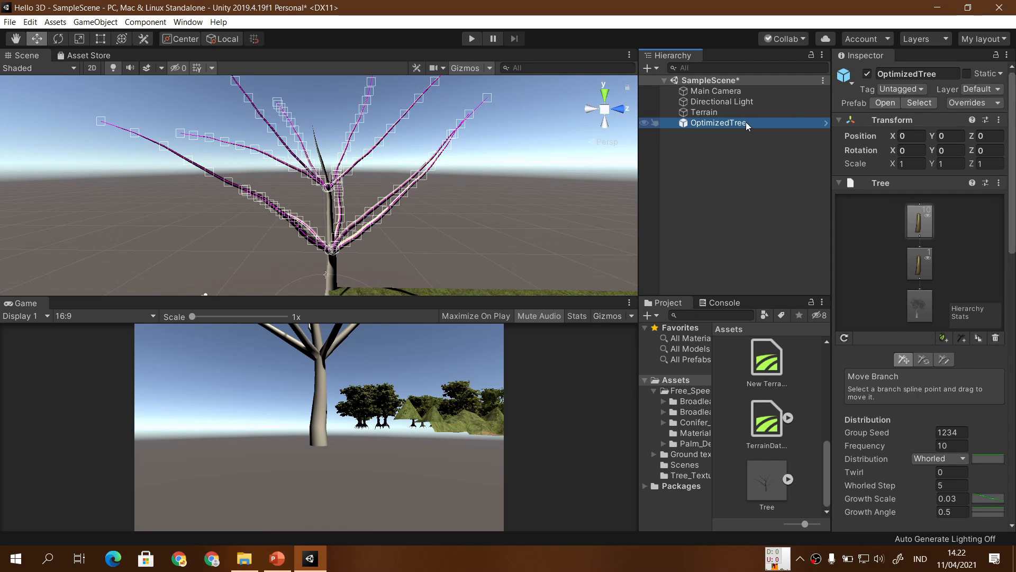
left_click(278, 558)
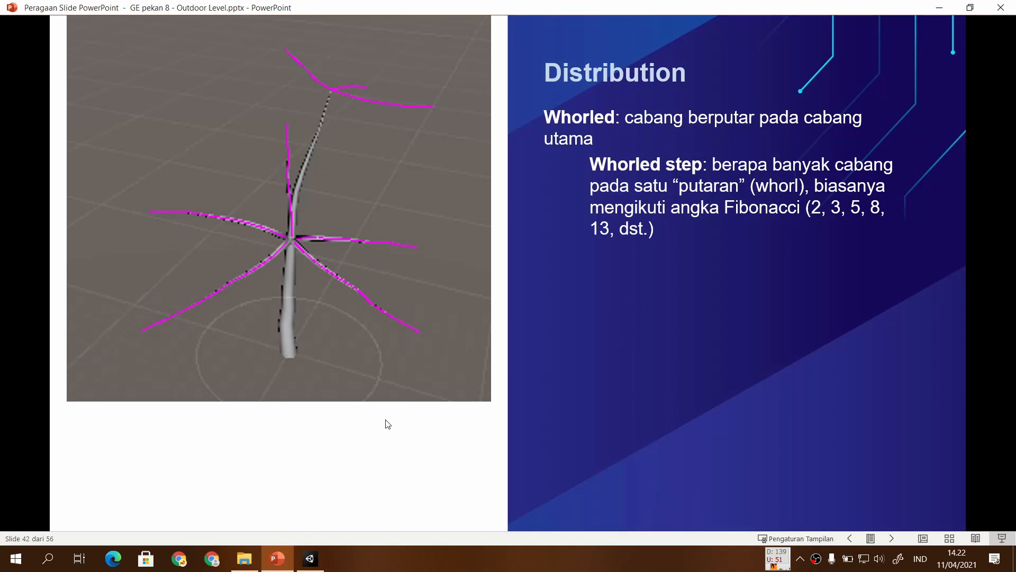
left_click(388, 424)
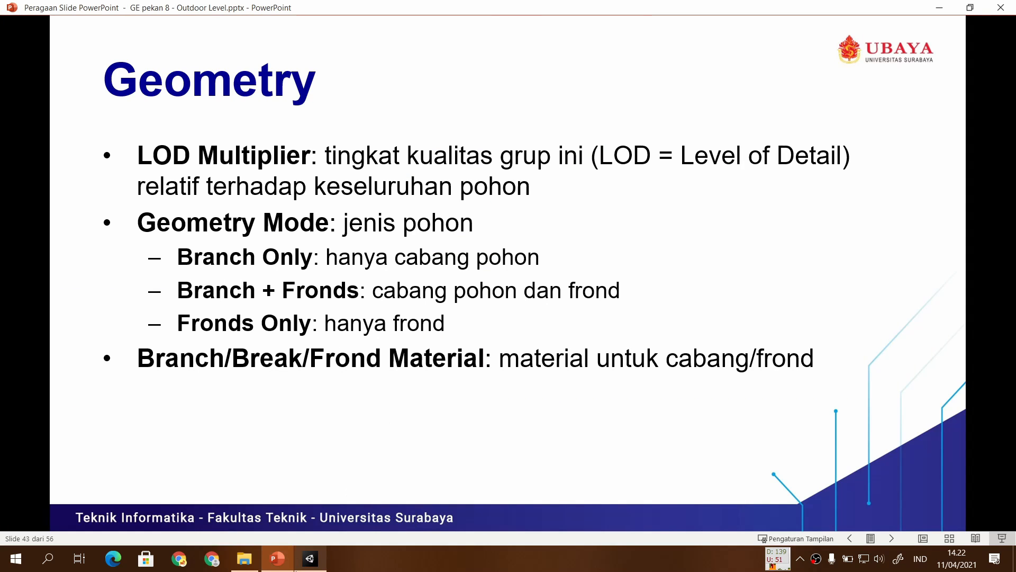
left_click(318, 566)
scroll(923, 378, "down", 5)
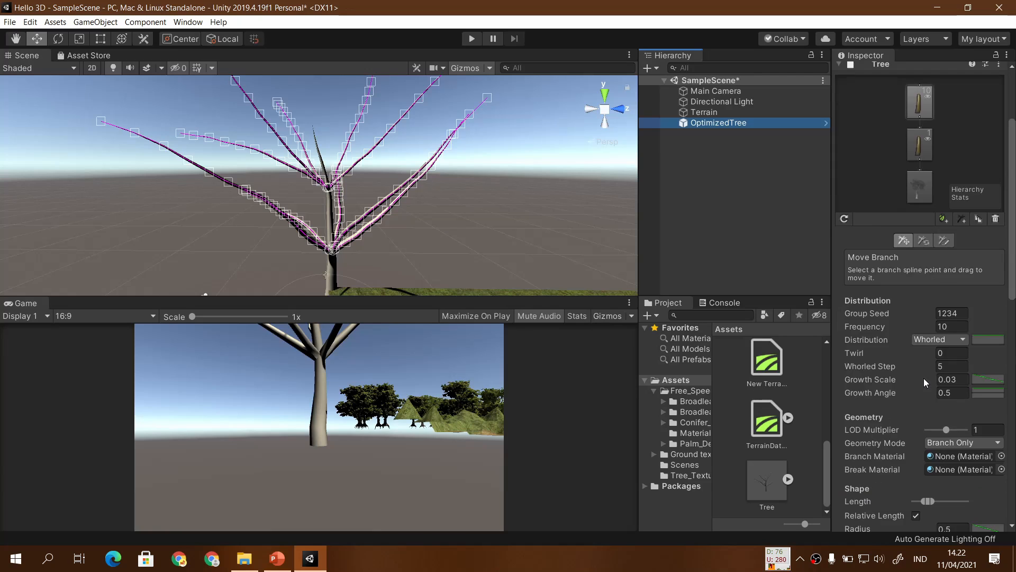
scroll(924, 378, "down", 4)
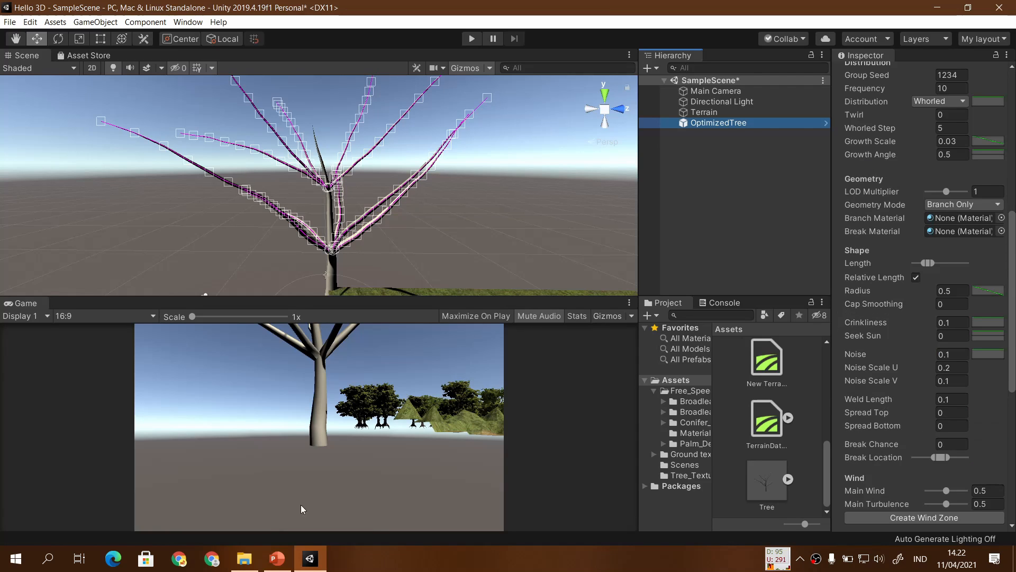
left_click(277, 558)
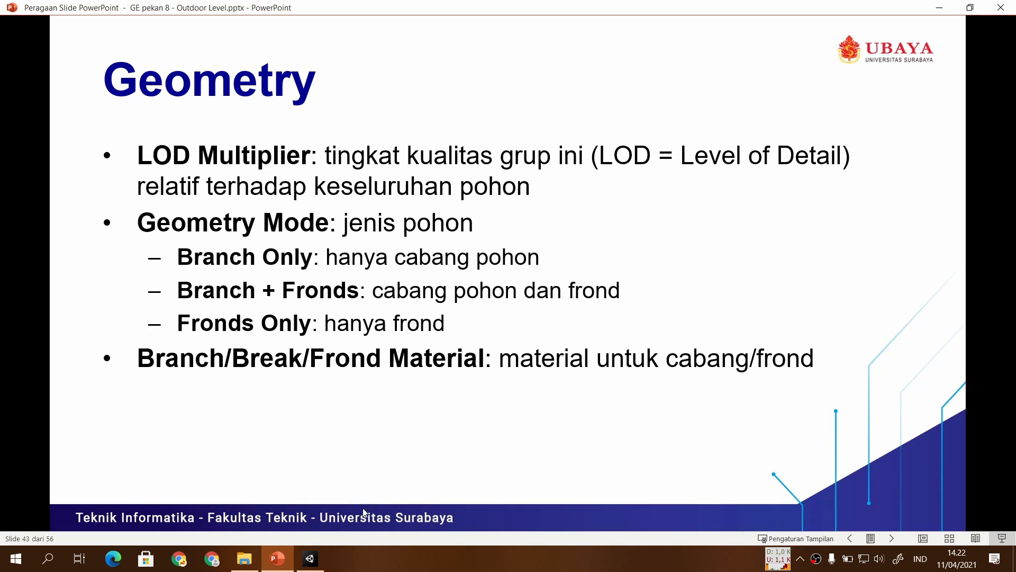
left_click(310, 559)
left_click(286, 561)
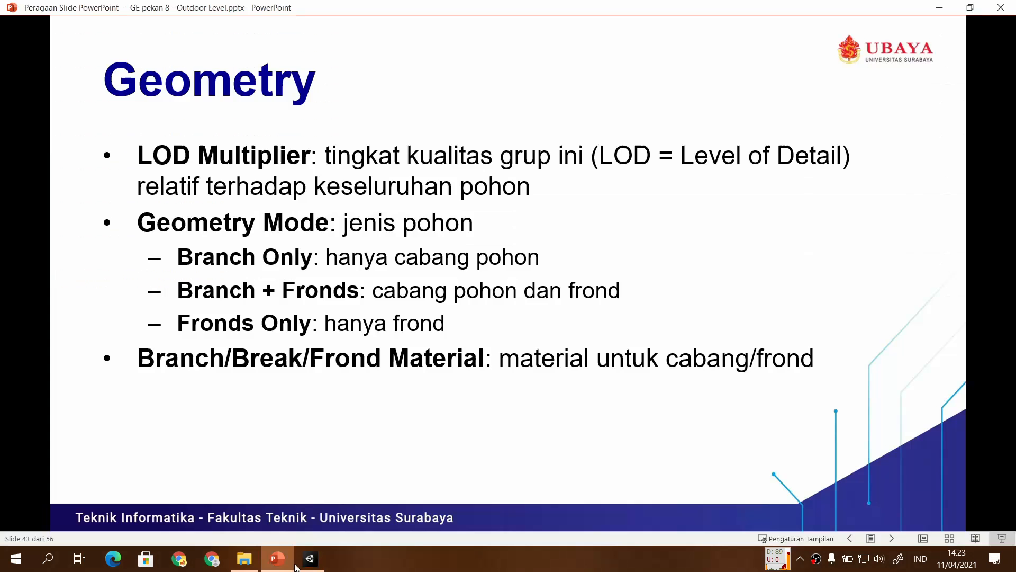
left_click(310, 559)
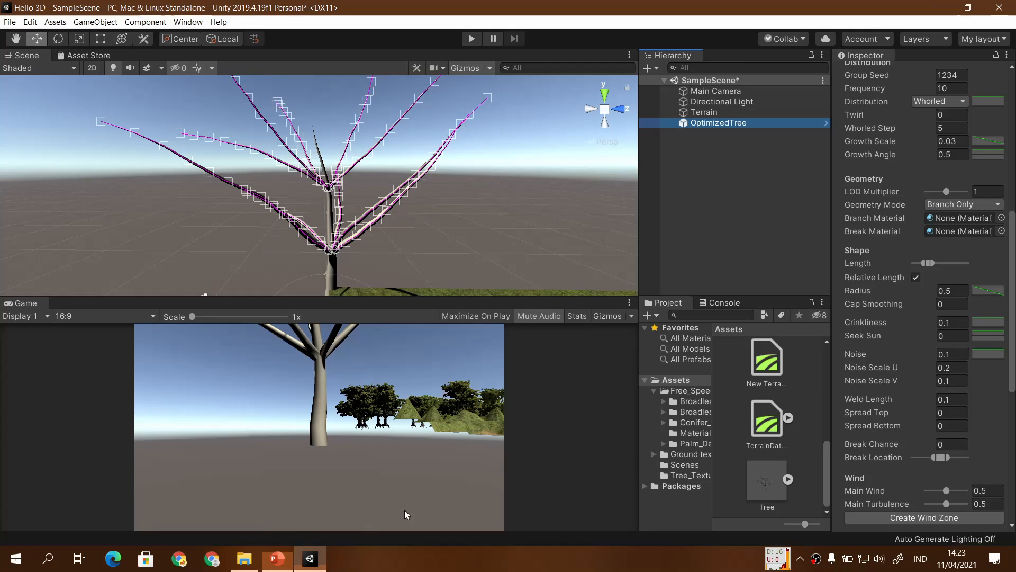
Switch to PowerPoint, look through the slides after Geometry up to the Wind Zone title, and return to the Geometry slide.
left_click(278, 559)
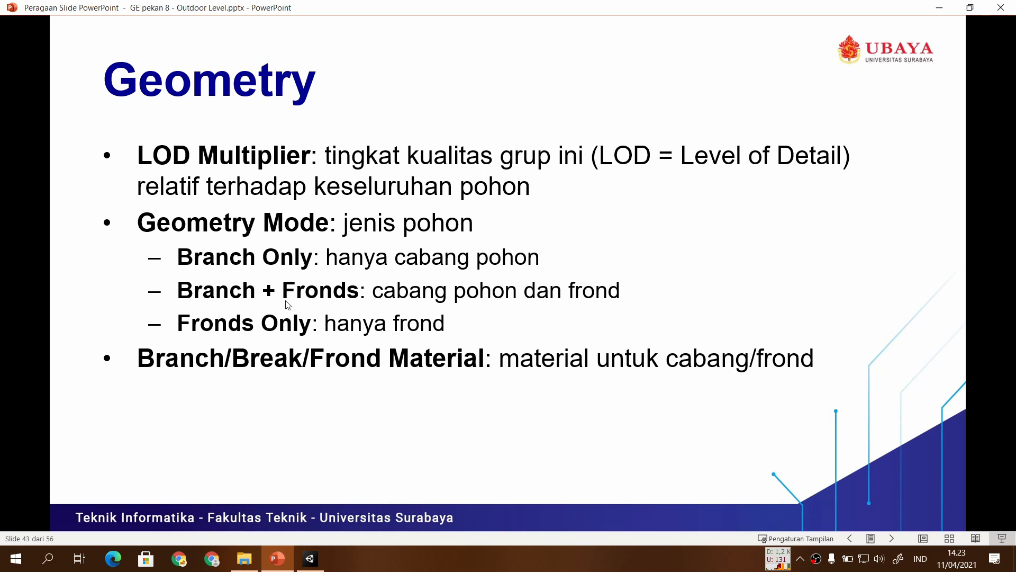
left_click(419, 292)
left_click(419, 291)
left_click(419, 292)
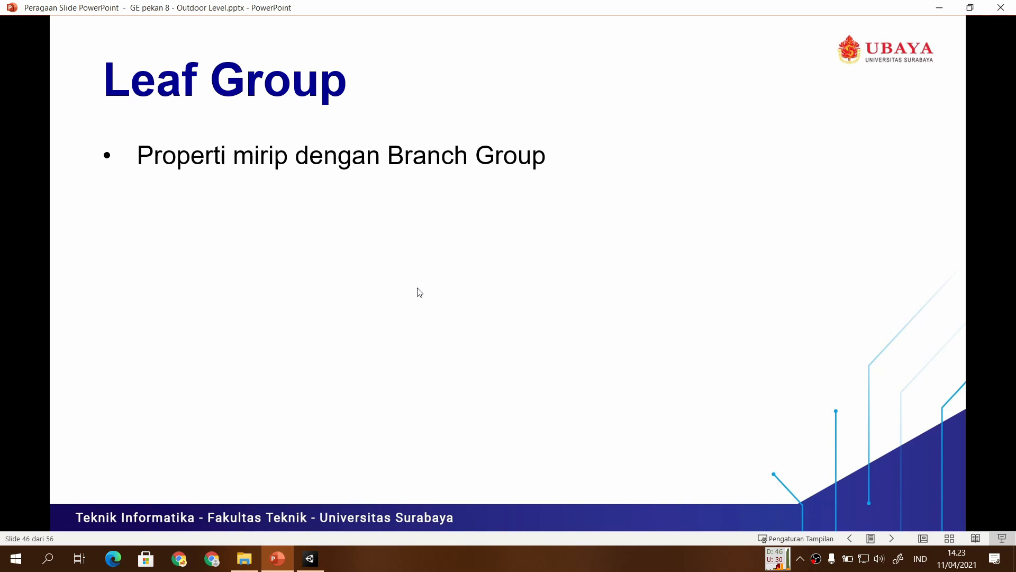
key("Left")
key("Left")
key("Left")
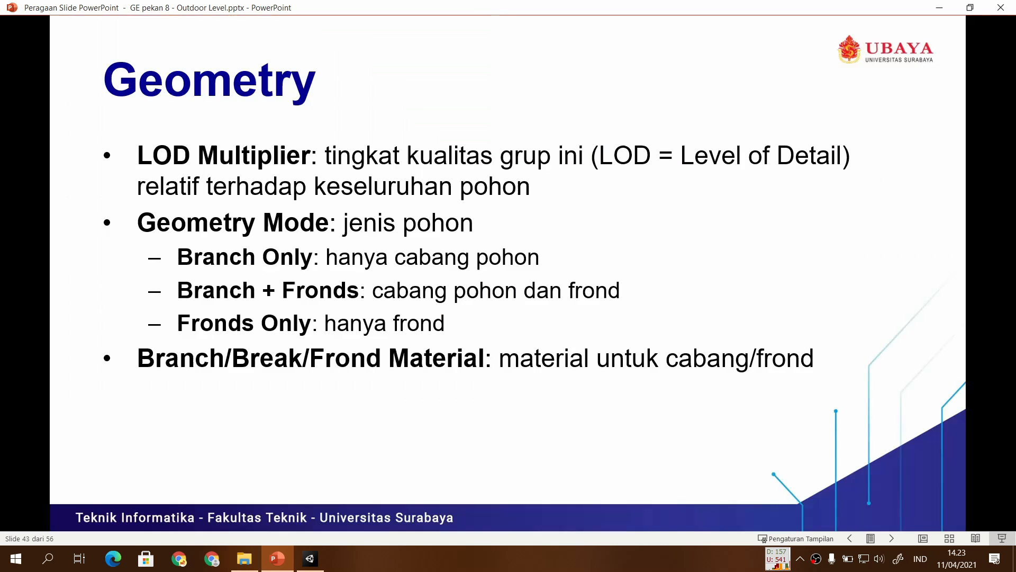
key("Right")
key("Right")
key("Right")
key("Right")
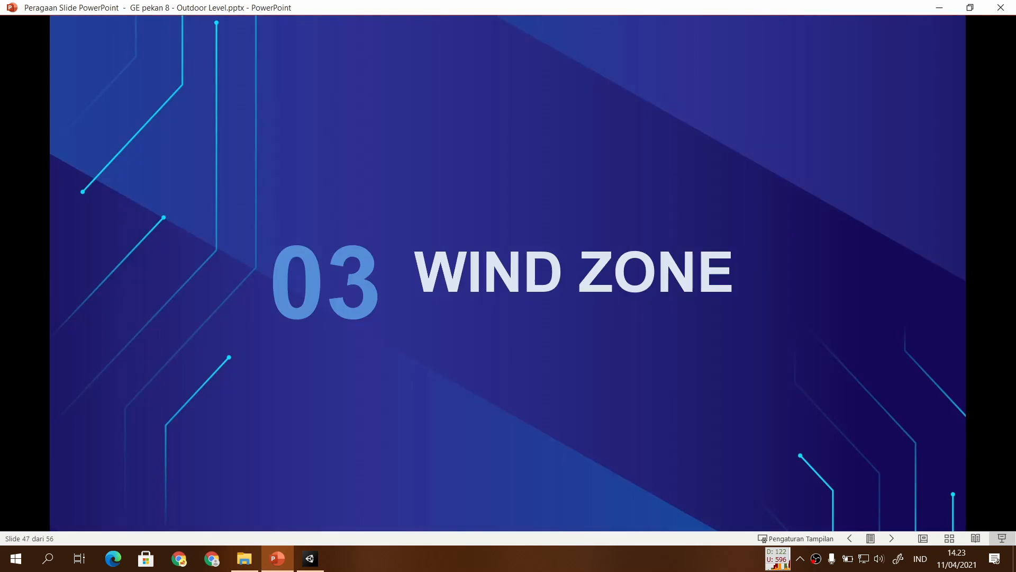
key("Left")
key("Left")
key("Left")
key("Left")
key("Left")
key("Right")
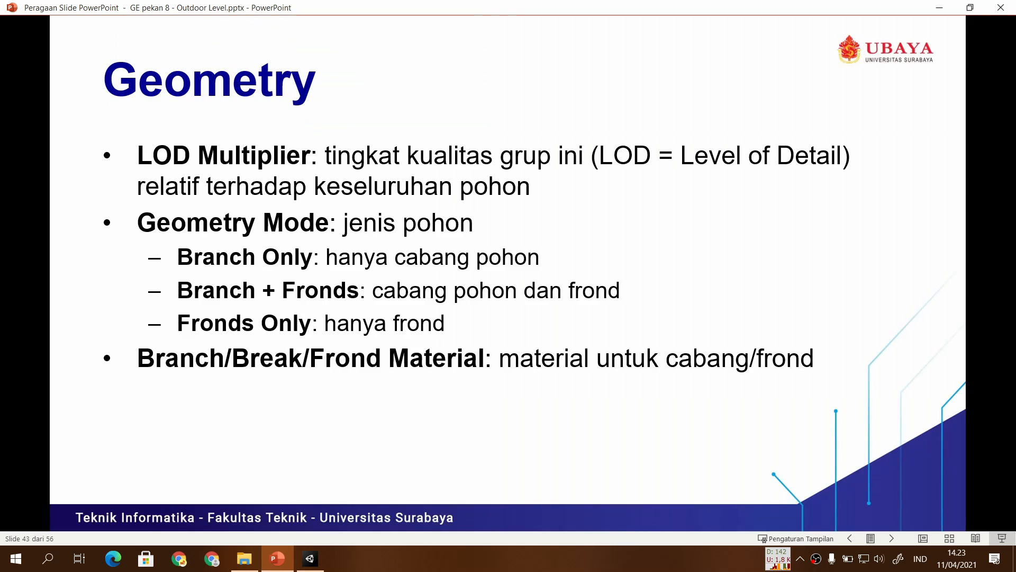
key("Left")
Switch to Chrome and search Google for "frond".
left_click(176, 560)
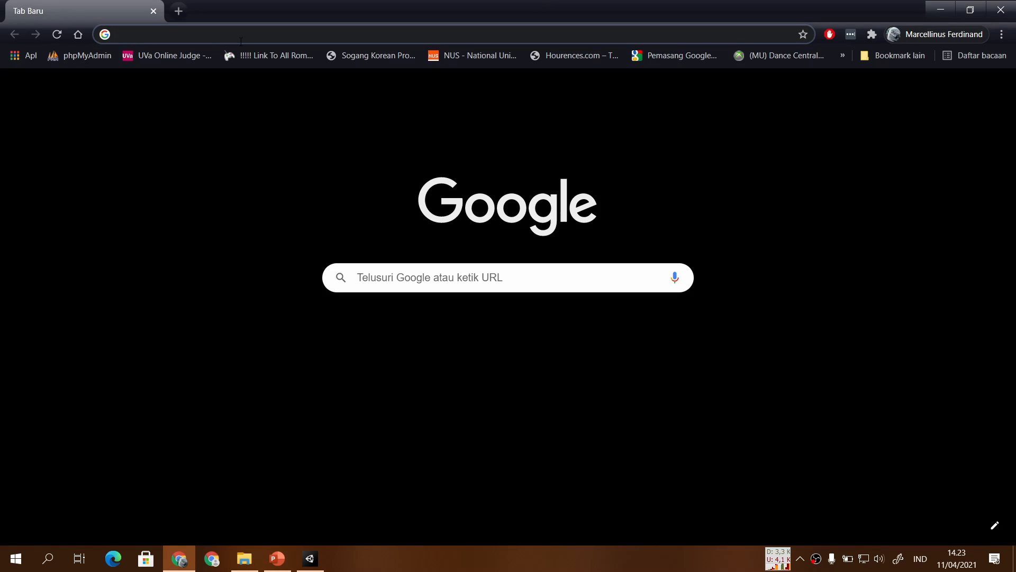
type("frond")
key("Return")
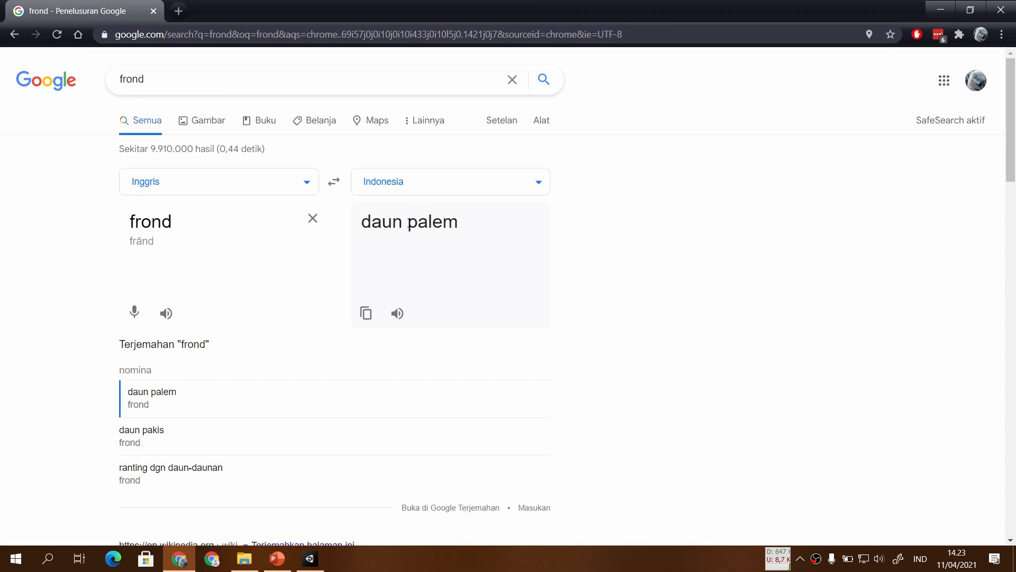
Return to Unity, try the Fronds Only geometry mode on OptimizedTree's whorled branch group, and inspect the tree deselected.
left_click(278, 558)
left_click(310, 559)
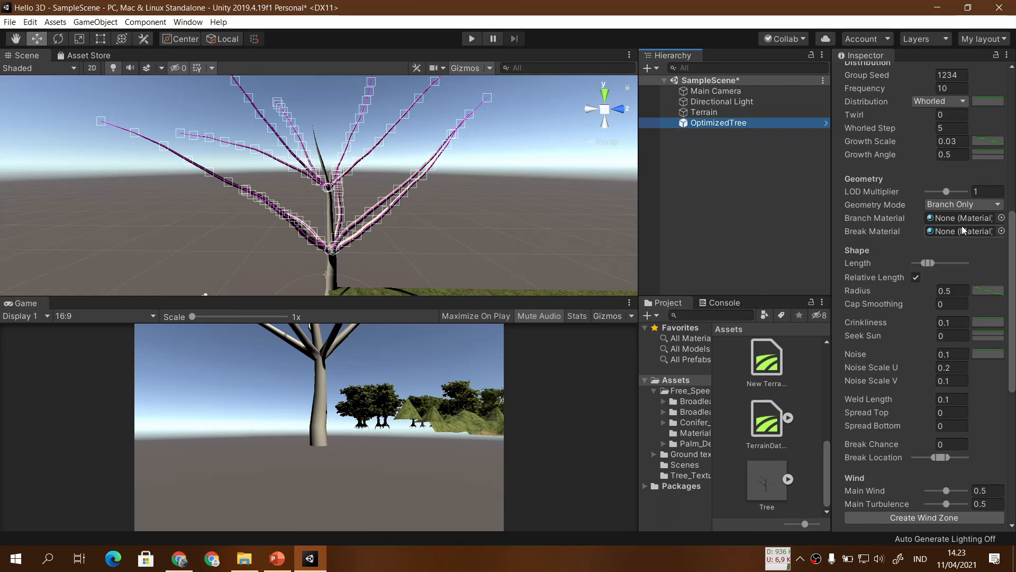
left_click(969, 206)
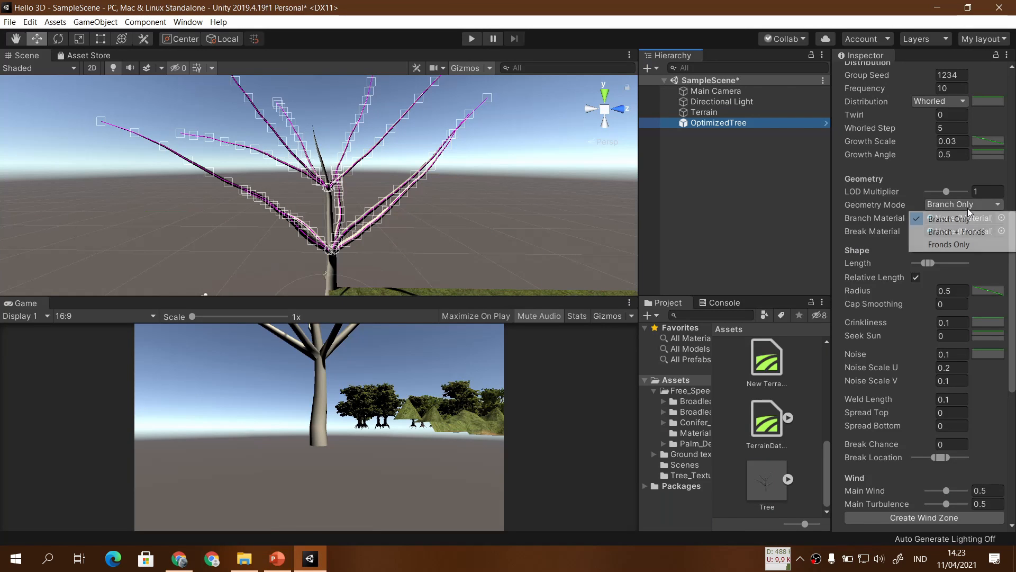
left_click(975, 246)
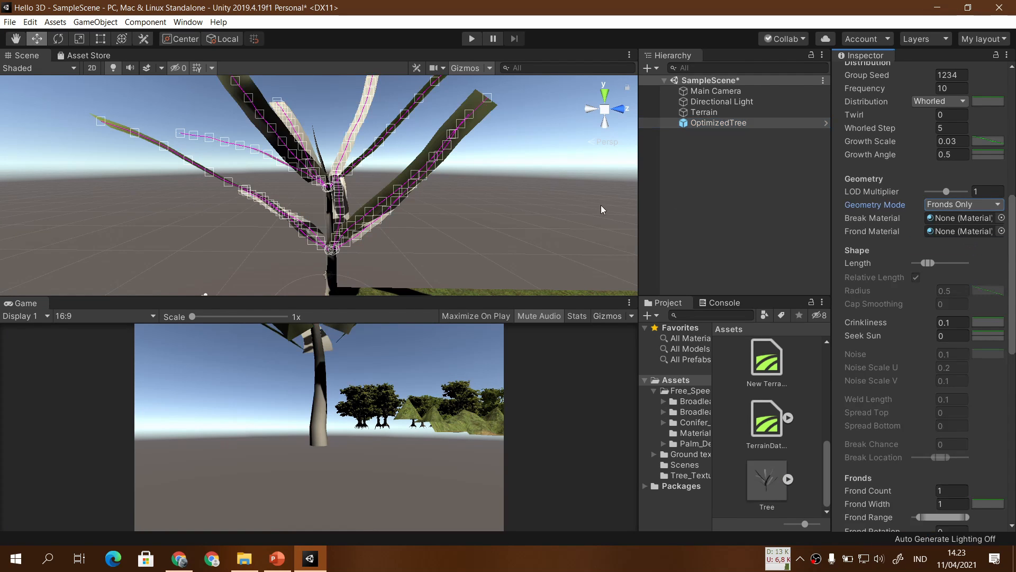
left_click(457, 210)
left_click_drag(499, 221, 576, 201, "alt")
Try the Branch + Fronds geometry mode on OptimizedTree's whorled branch group and inspect the fronds from several angles.
left_click(720, 123)
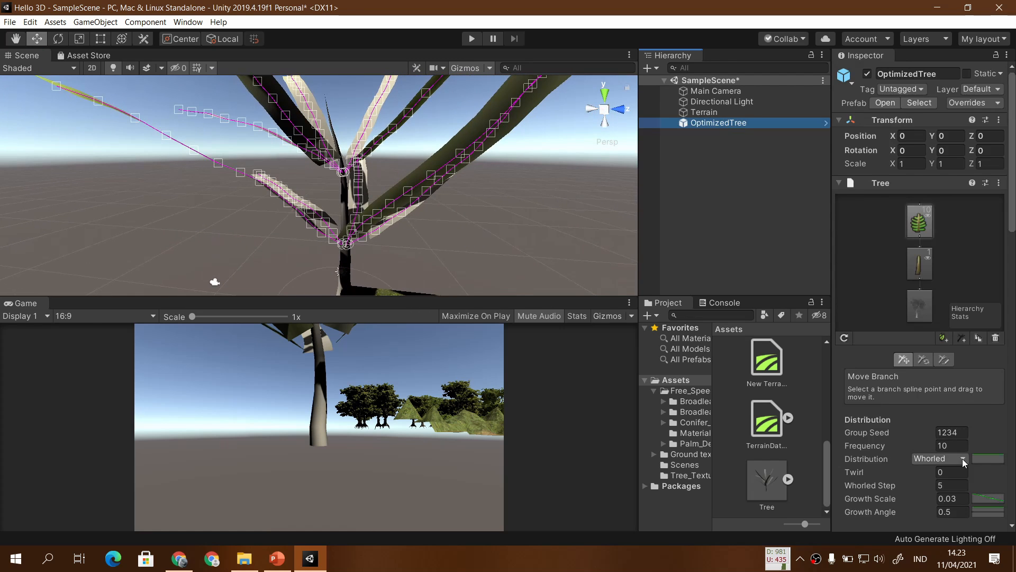
left_click(962, 458)
left_click(971, 233)
scroll(970, 239, "down", 8)
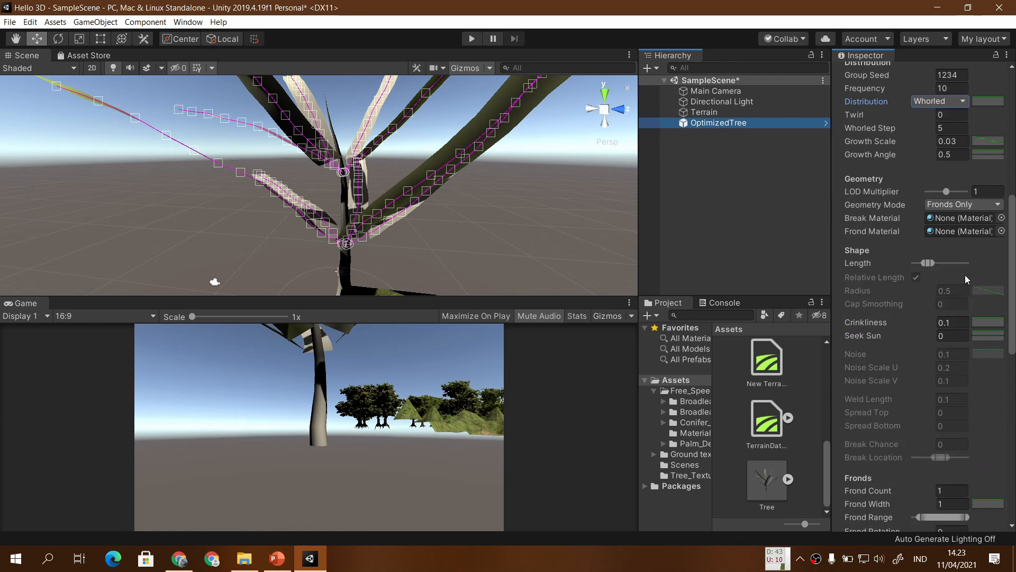
left_click(971, 205)
left_click(974, 232)
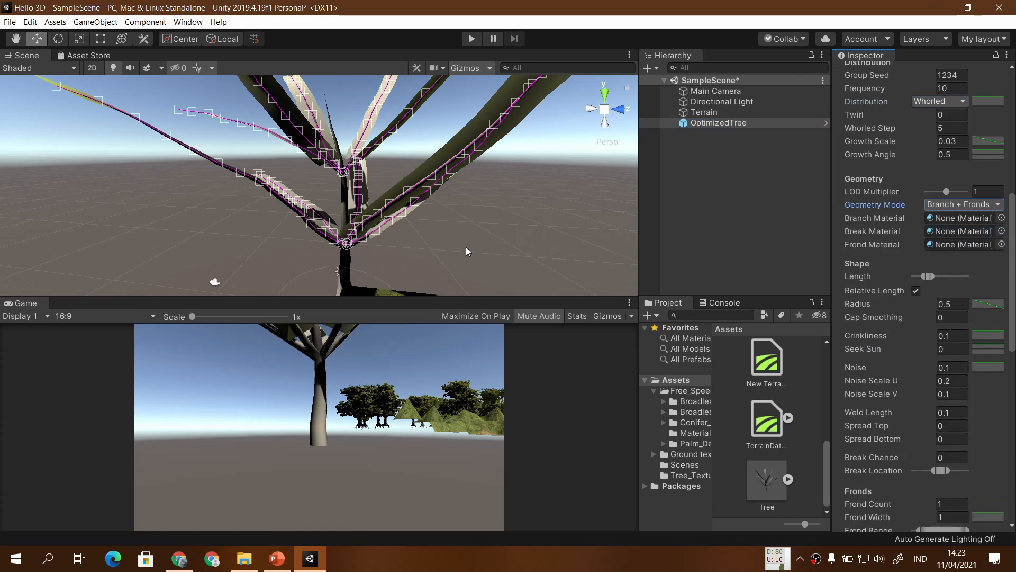
left_click_drag(469, 251, 467, 183, "alt")
left_click(467, 183)
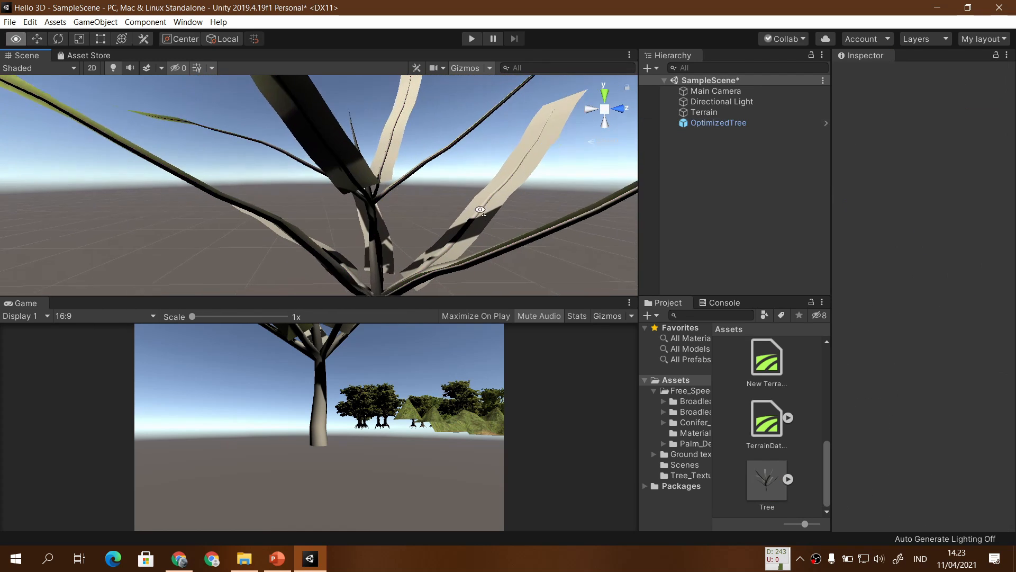
left_click_drag(516, 240, 379, 224, "alt")
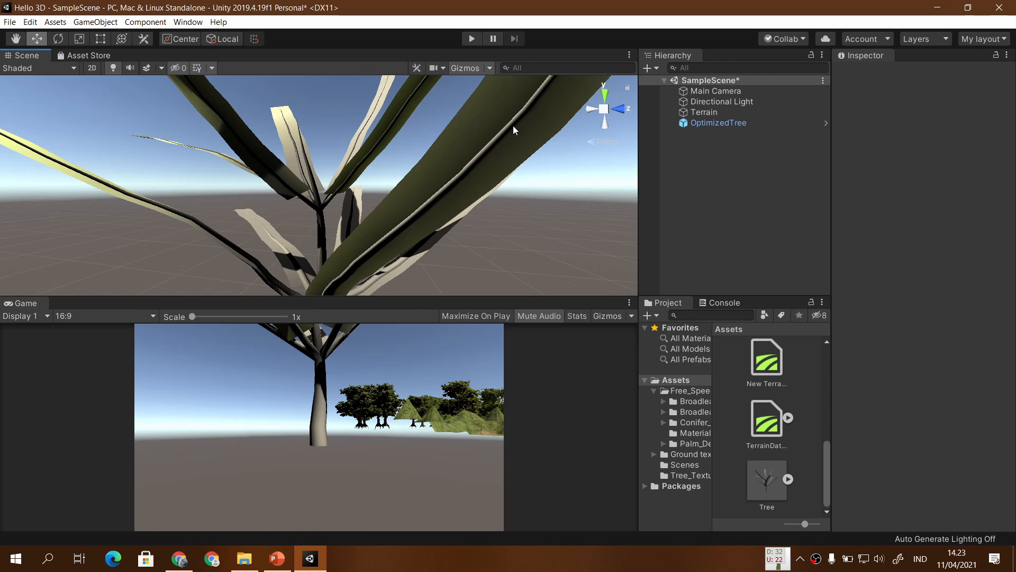
left_click_drag(440, 184, 314, 365, "alt")
left_click_drag(489, 226, 302, 279, "alt")
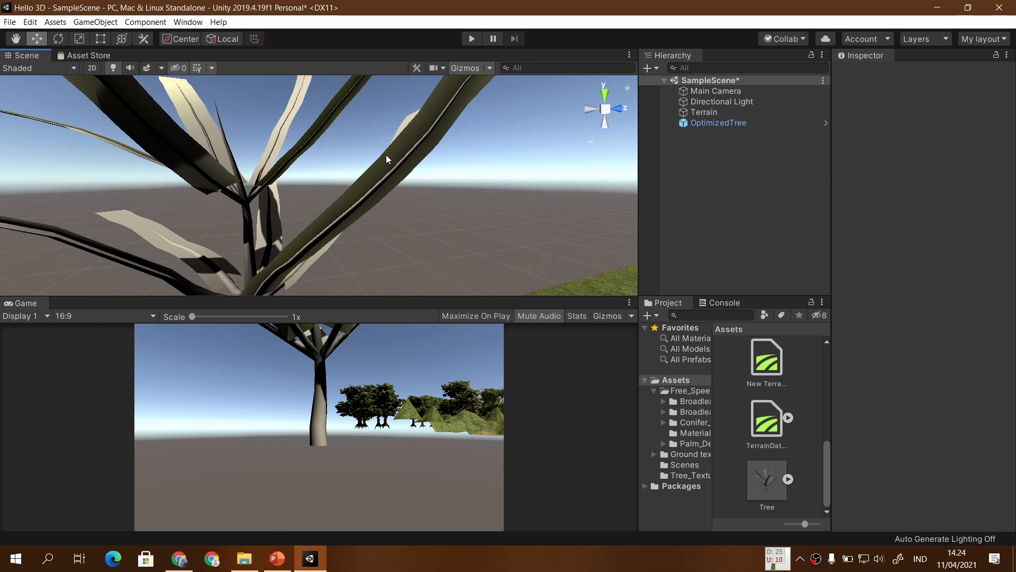
Set the geometry mode of OptimizedTree's whorled branch group back to Branch Only.
left_click(733, 124)
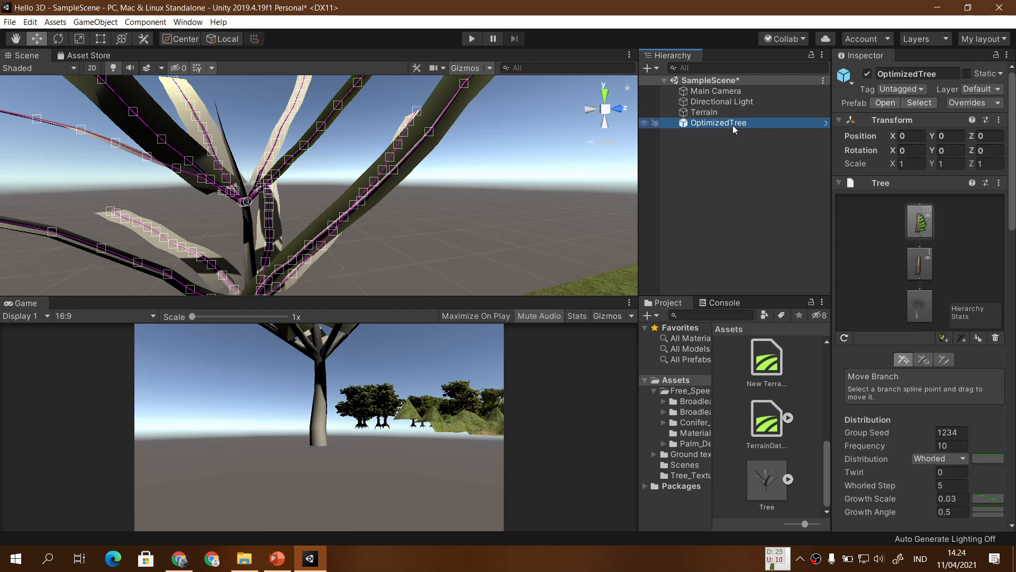
scroll(921, 265, "down", 10)
left_click(953, 205)
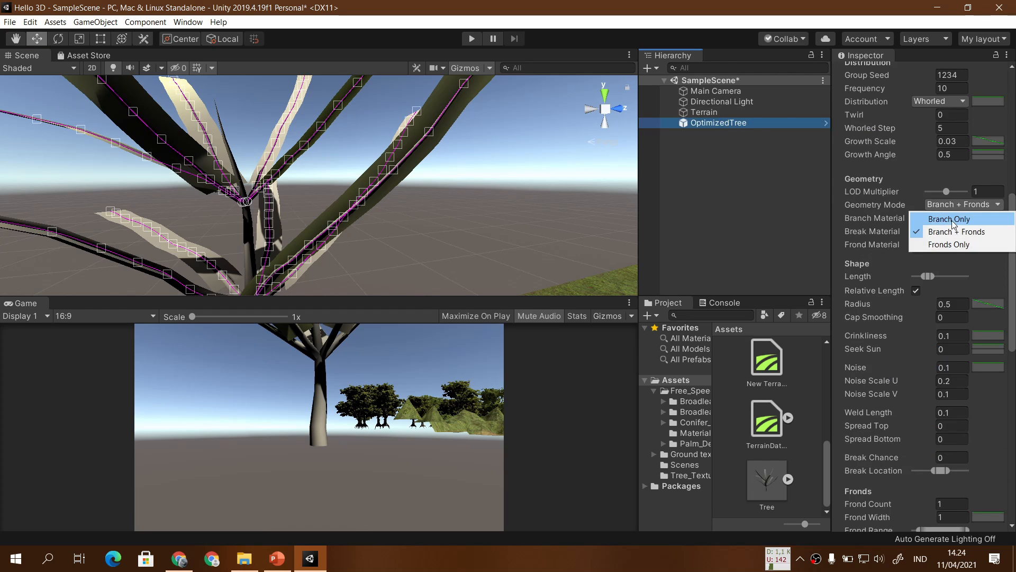
left_click(956, 220)
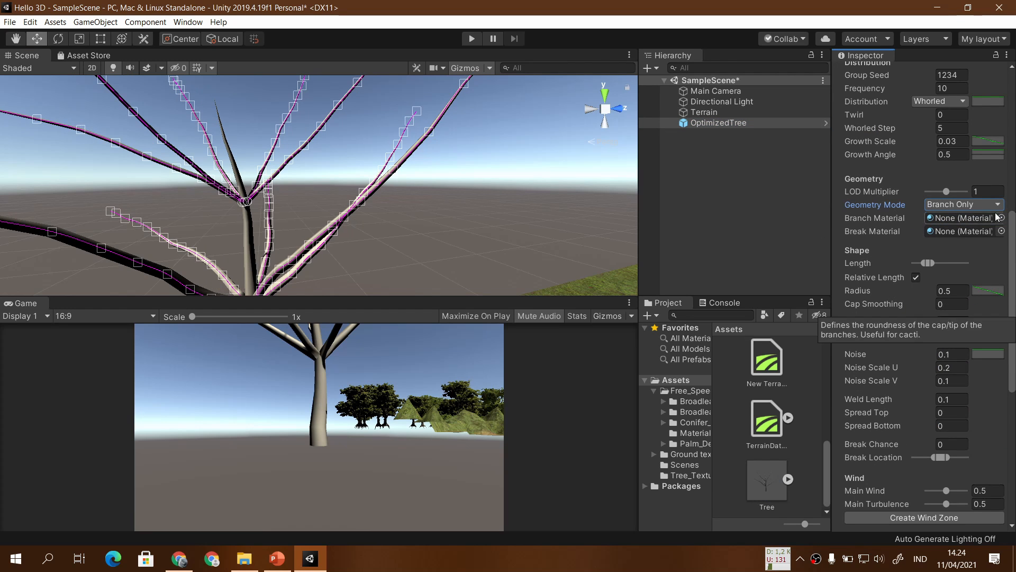
Switch to PowerPoint, review the branch, break and frond material notes on the Geometry slide, and advance to the Shape slide.
left_click(276, 558)
left_click(482, 332)
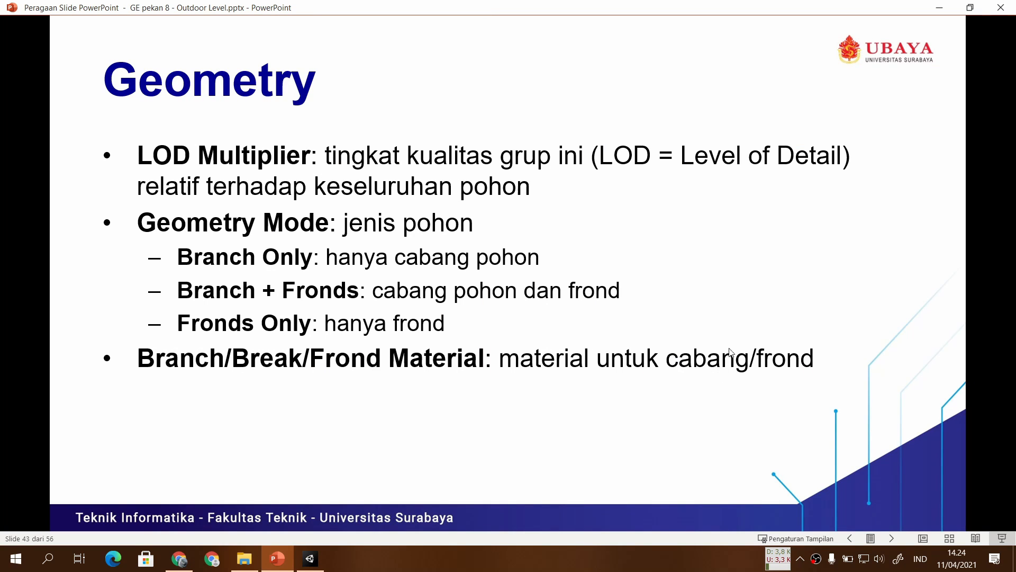
left_click(312, 558)
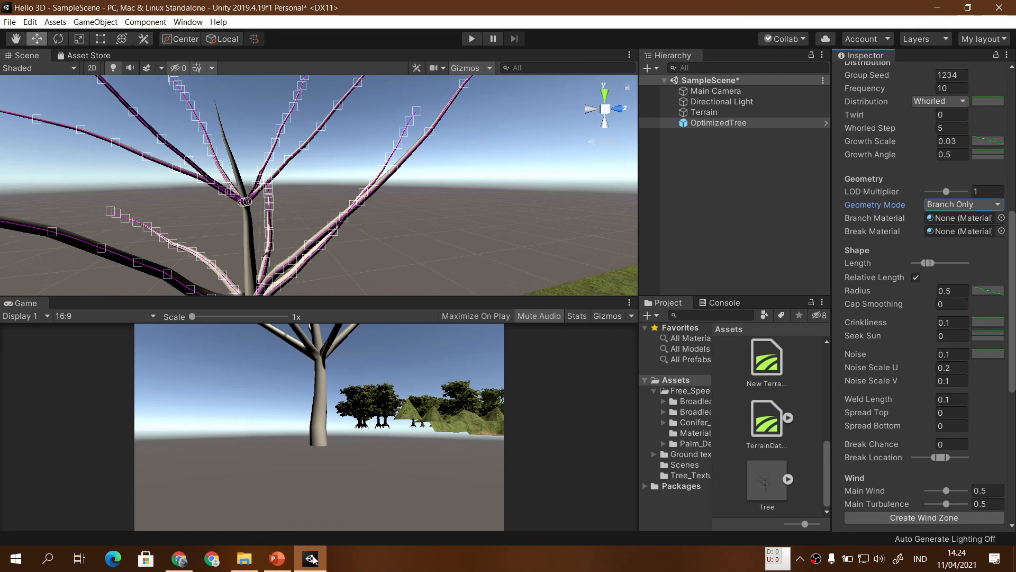
left_click(277, 559)
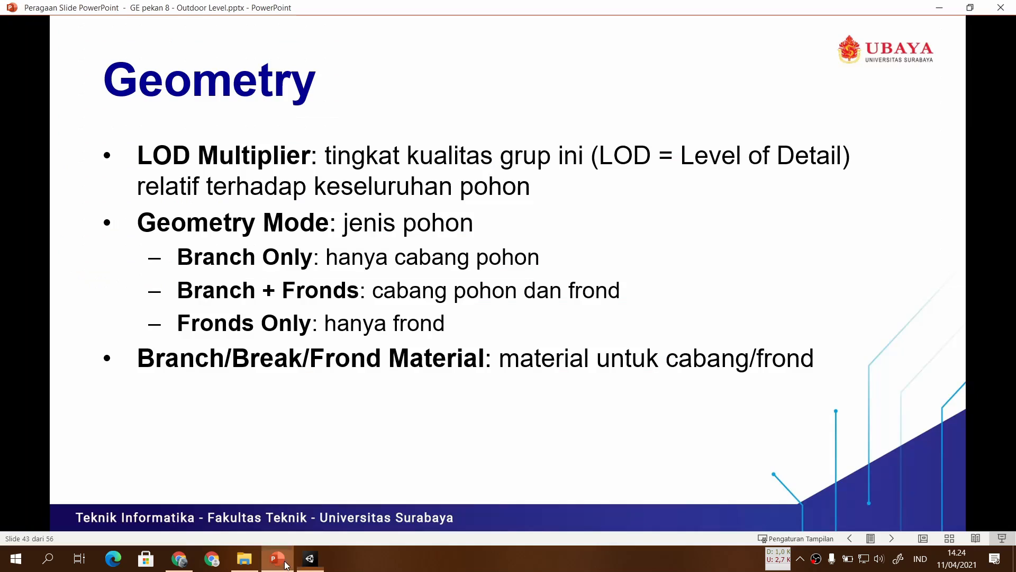
left_click(494, 329)
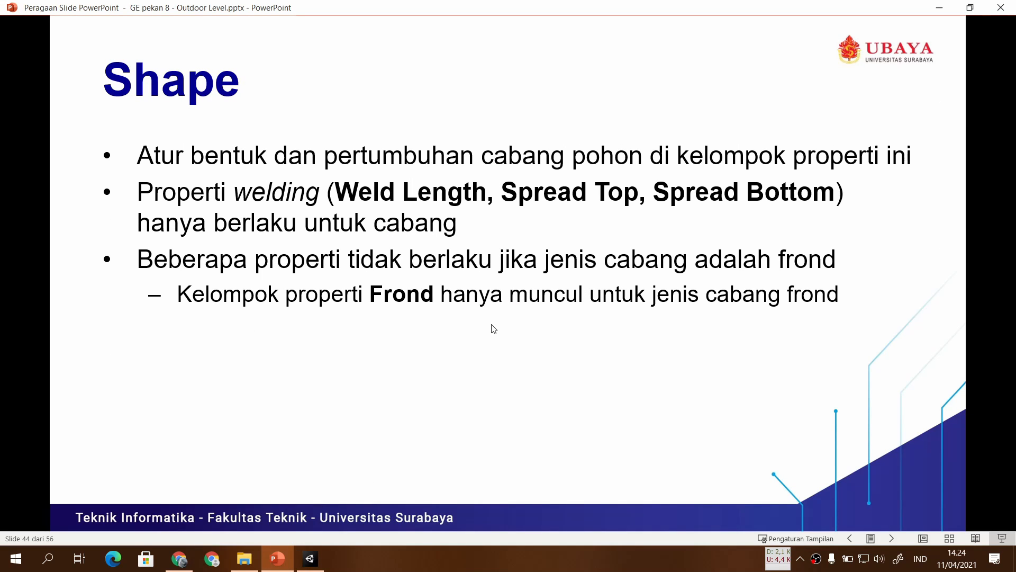
Return to Unity and slightly reduce the Length range in the branch group's Shape settings to shorten the branches.
left_click(314, 565)
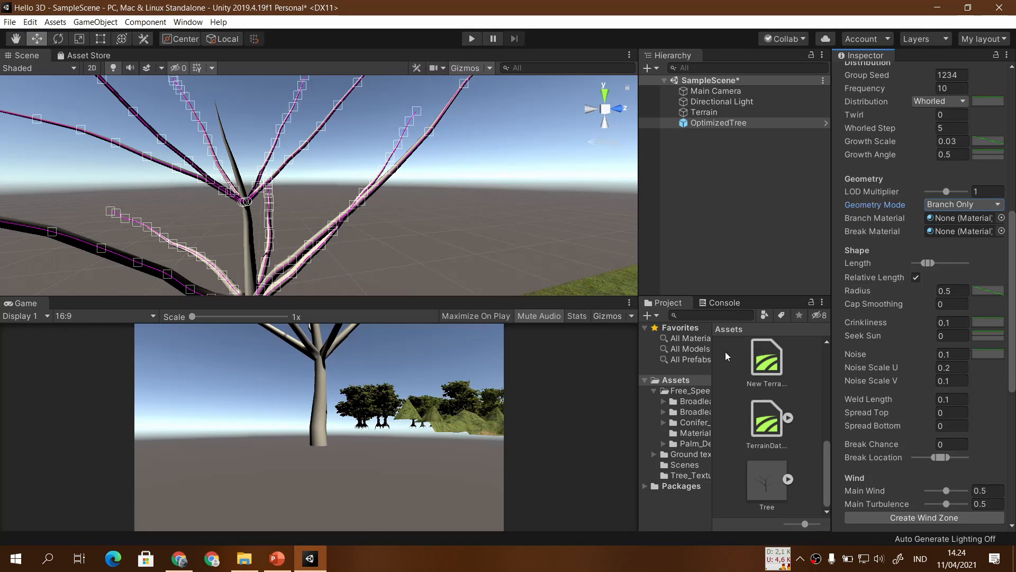
scroll(903, 277, "down", 5)
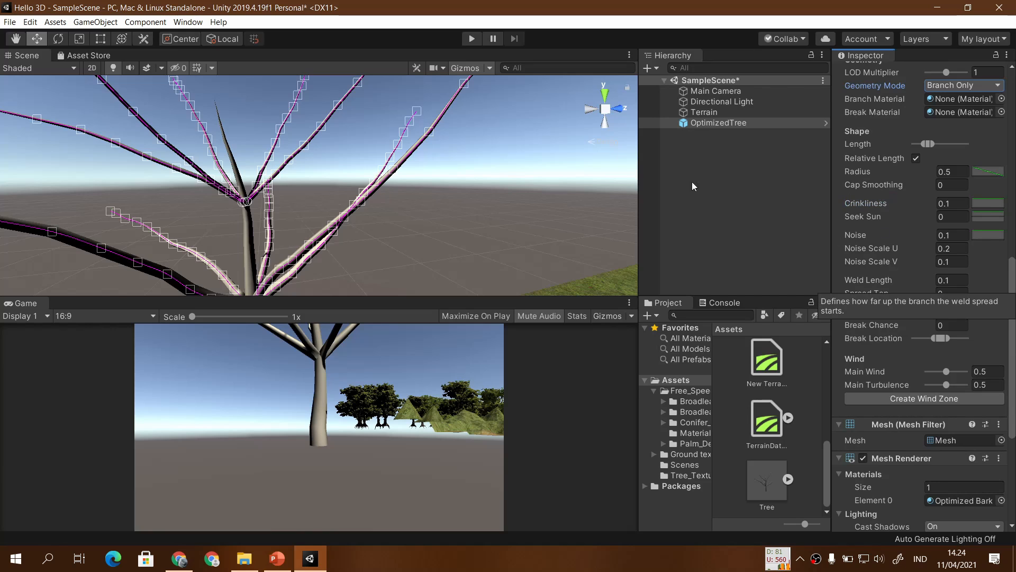
left_click_drag(537, 220, 422, 257, "alt")
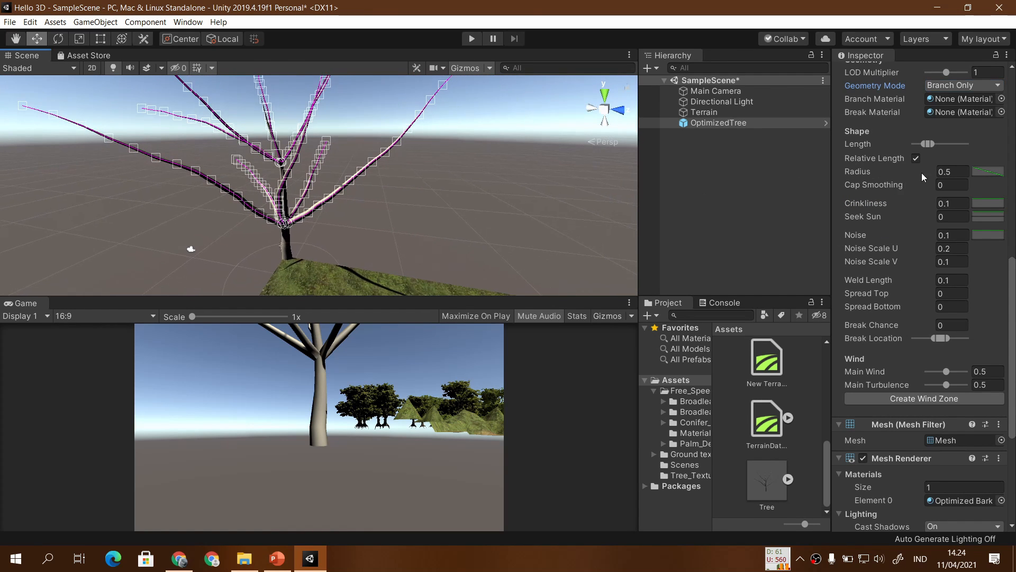
mouse_move(931, 147)
left_mouse_down()
mouse_move(963, 145)
mouse_move(927, 147)
left_mouse_up()
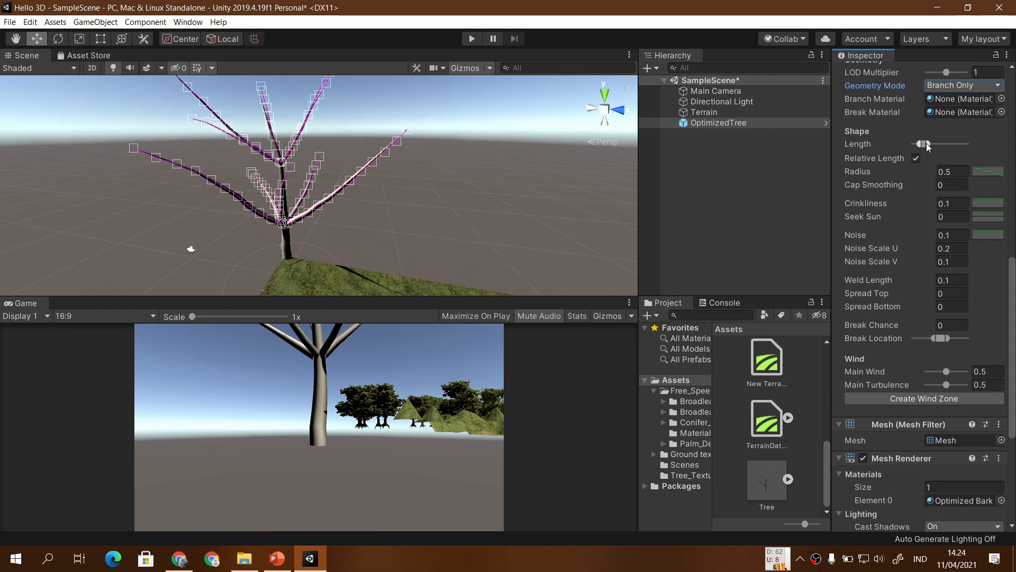
Glance at the Shape slide in PowerPoint, return to Unity, and set the whorled branch group's Radius to 1.05.
left_click(279, 563)
left_click(310, 559)
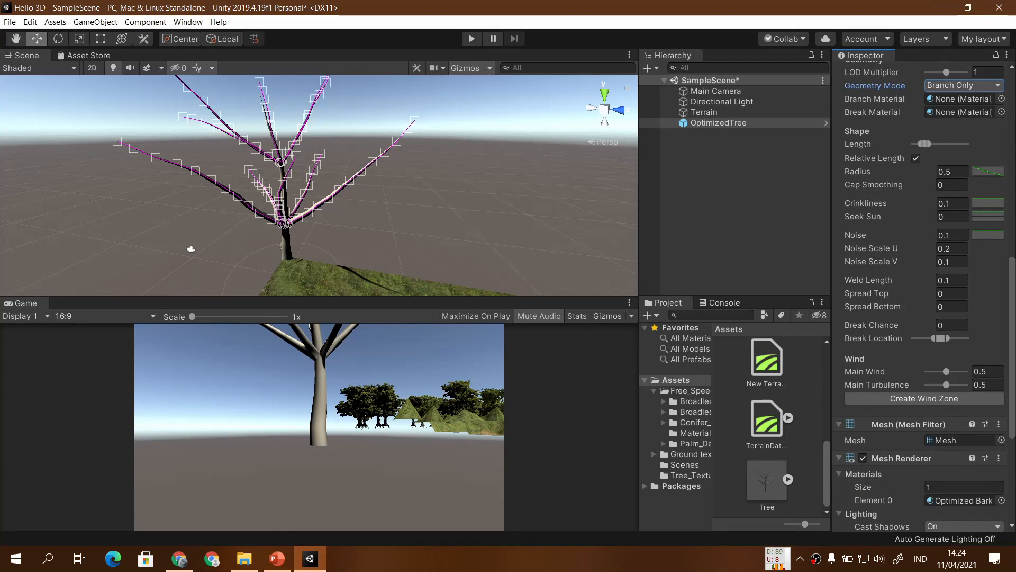
left_click_drag(859, 170, 992, 172)
left_click_drag(925, 170, 898, 169)
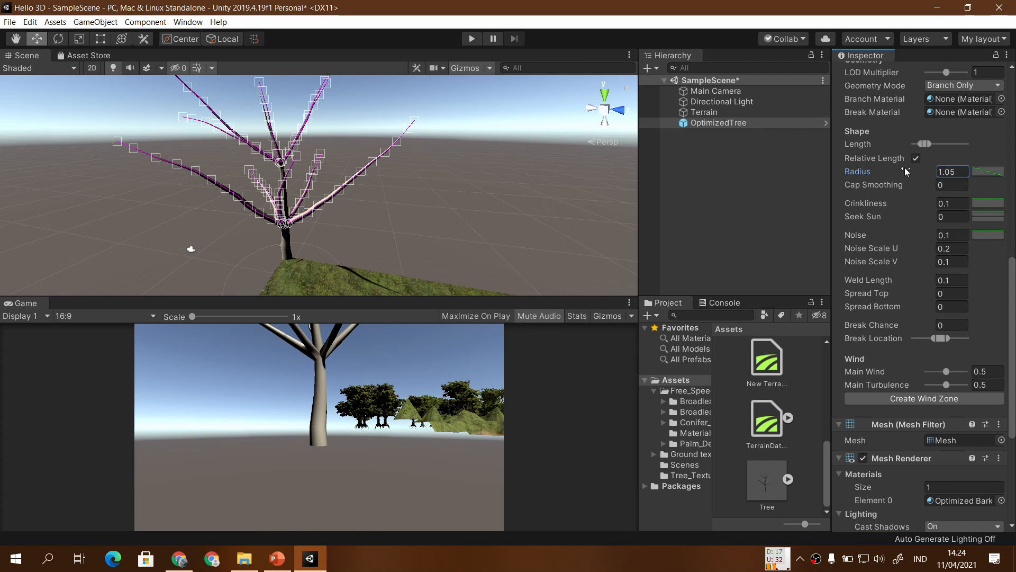
Recheck the Shape slide in PowerPoint, return to Unity, and set the branch group's Seek Sun to 0.08 to bend the branches upwards.
left_click(277, 559)
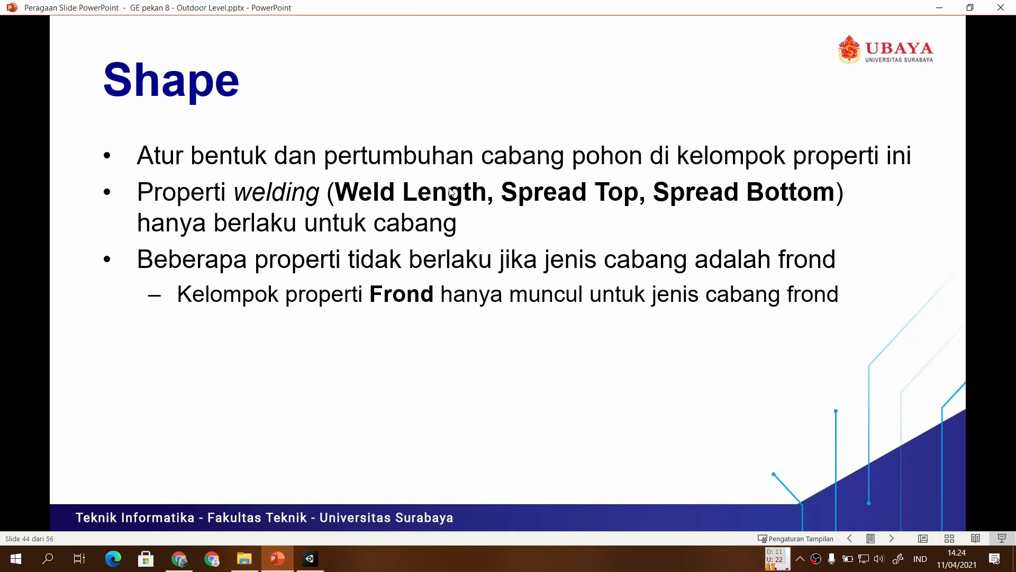
left_click(310, 558)
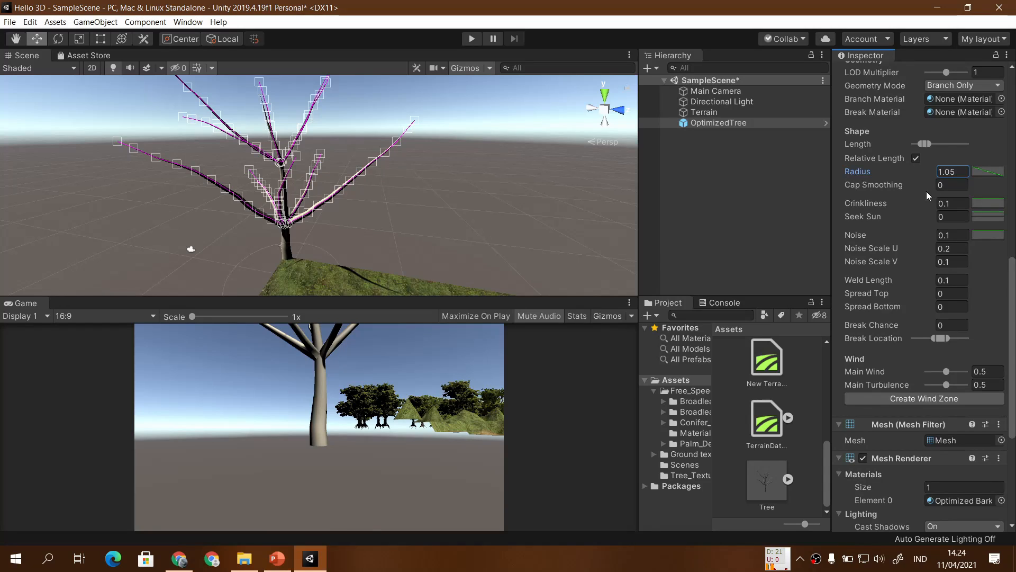
mouse_move(874, 219)
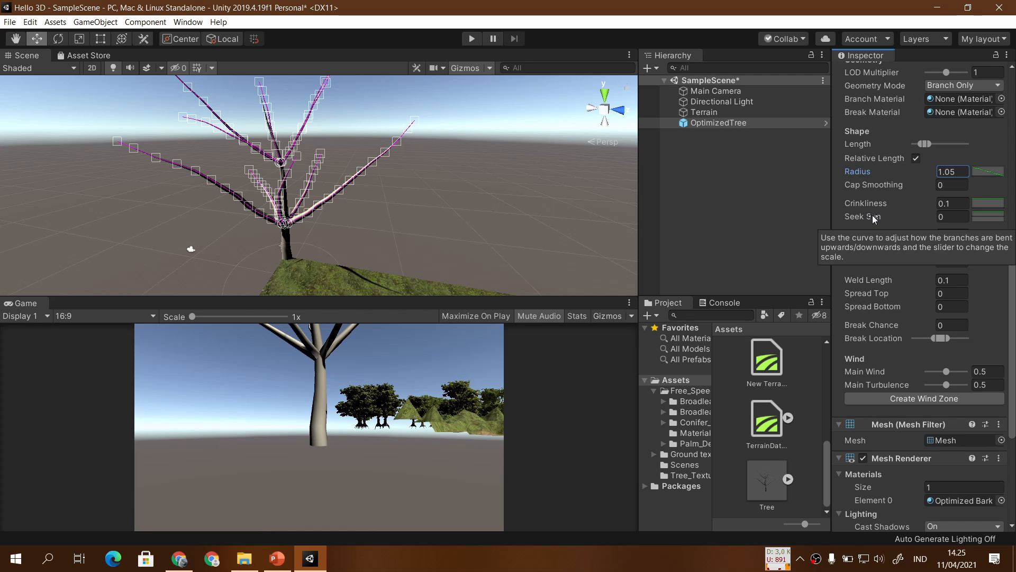
mouse_move(874, 218)
left_mouse_down()
mouse_move(908, 216)
mouse_move(879, 213)
left_mouse_up()
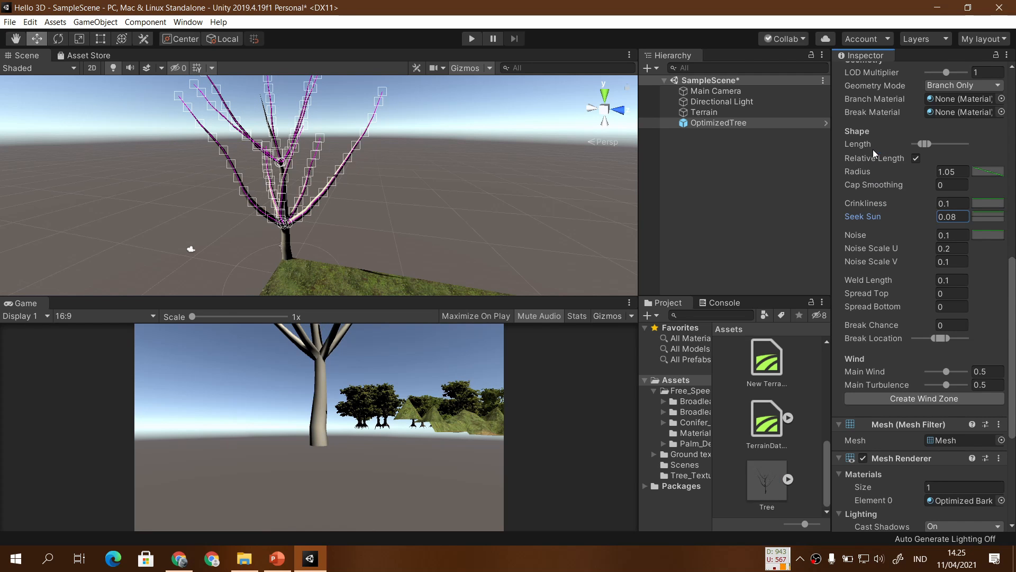
Switch to PowerPoint and advance from the Shape slide to the Wind slide to read its notes.
mouse_move(276, 559)
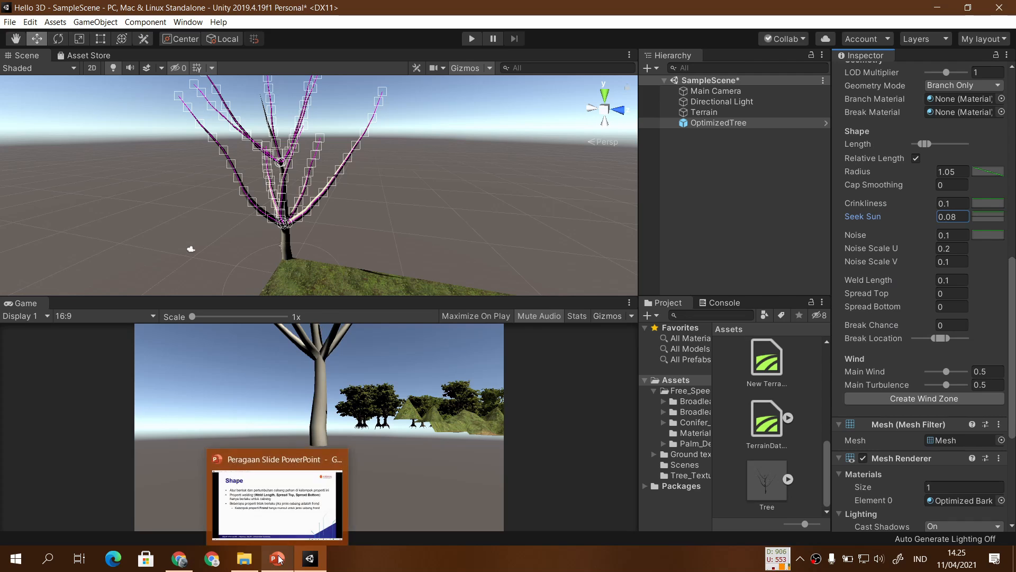
left_click(330, 484)
left_click(446, 361)
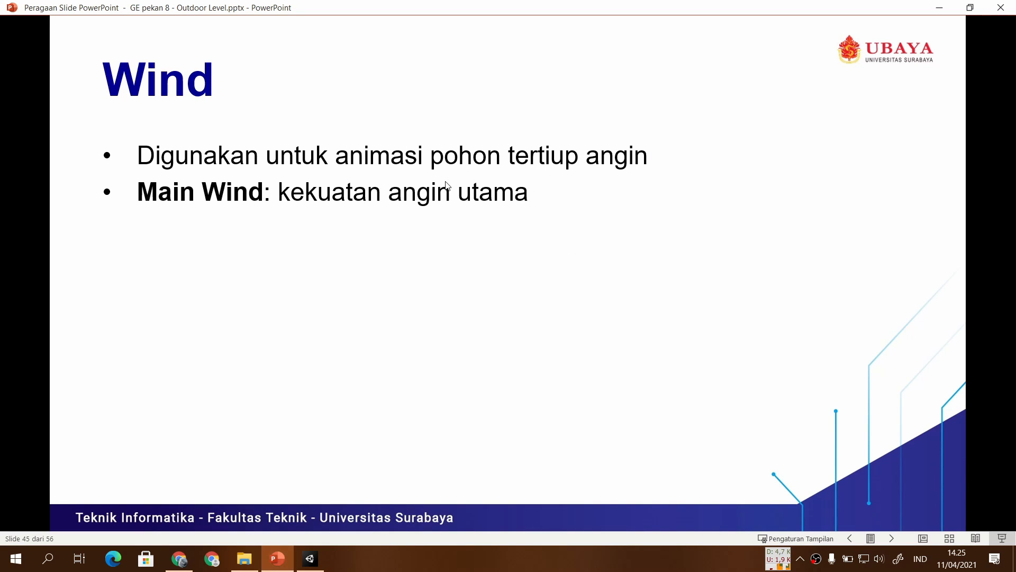
Return to Unity and add a child branch group to OptimizedTree's whorled branch group.
left_click(310, 558)
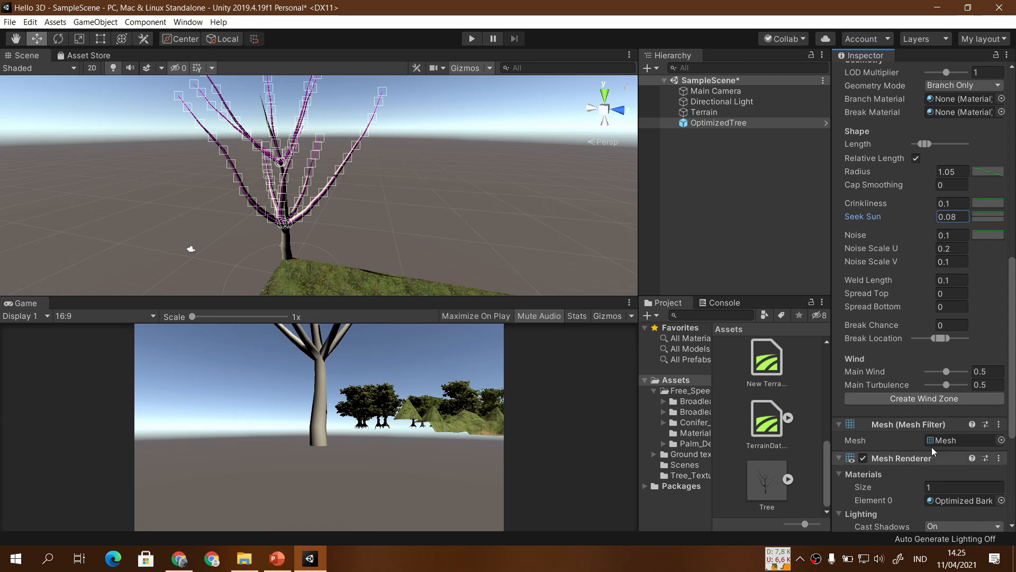
scroll(898, 306, "up", 10)
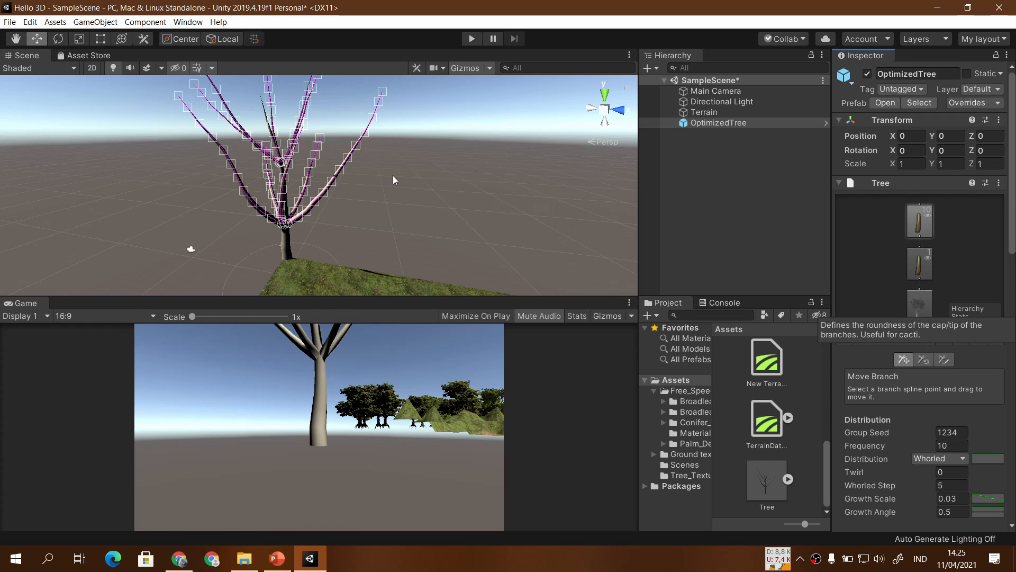
left_click_drag(395, 177, 444, 170, "alt")
double_click(919, 224)
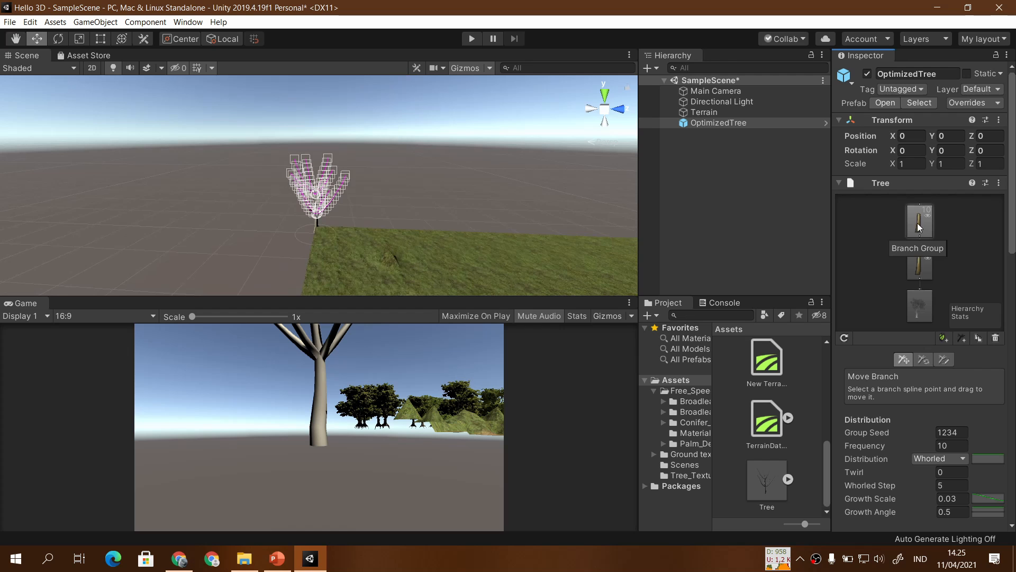
left_click(964, 342)
Set the new branch group's Frequency to 5 and its Growth Angle to 0.46, and deselect the tree to view it.
scroll(401, 256, "up", 8)
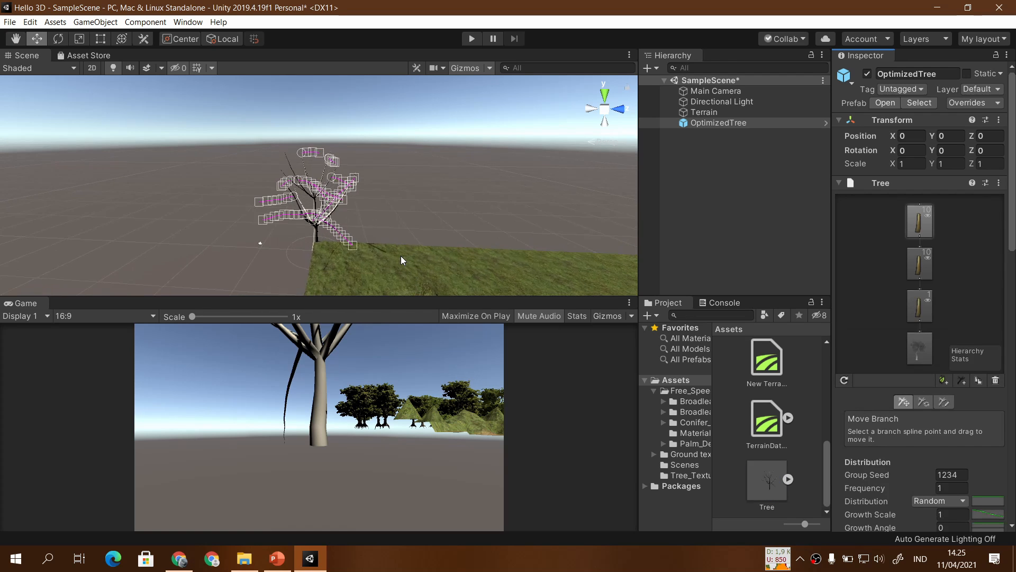
scroll(402, 256, "up", 3)
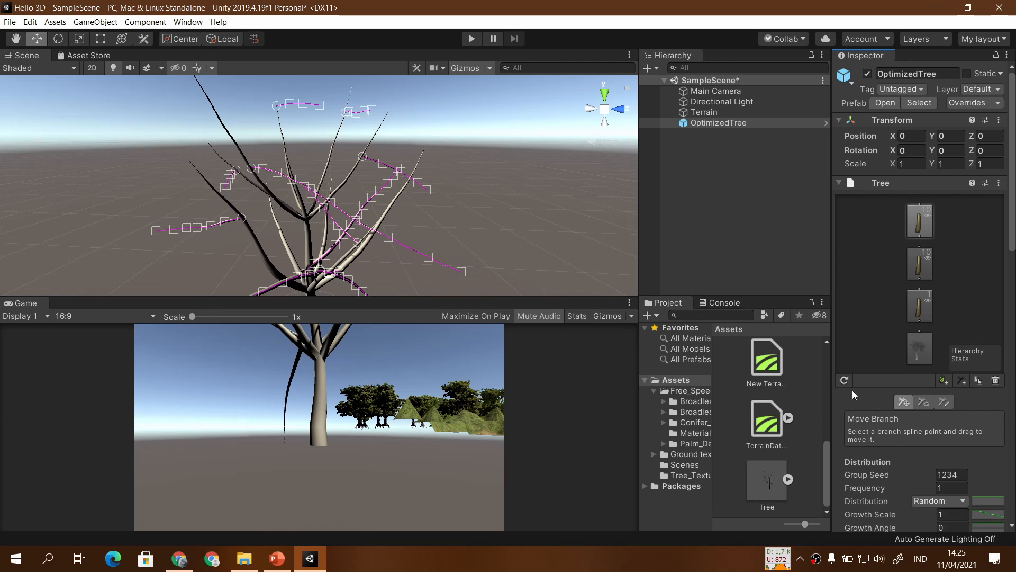
scroll(874, 365, "down", 4)
left_click(872, 365)
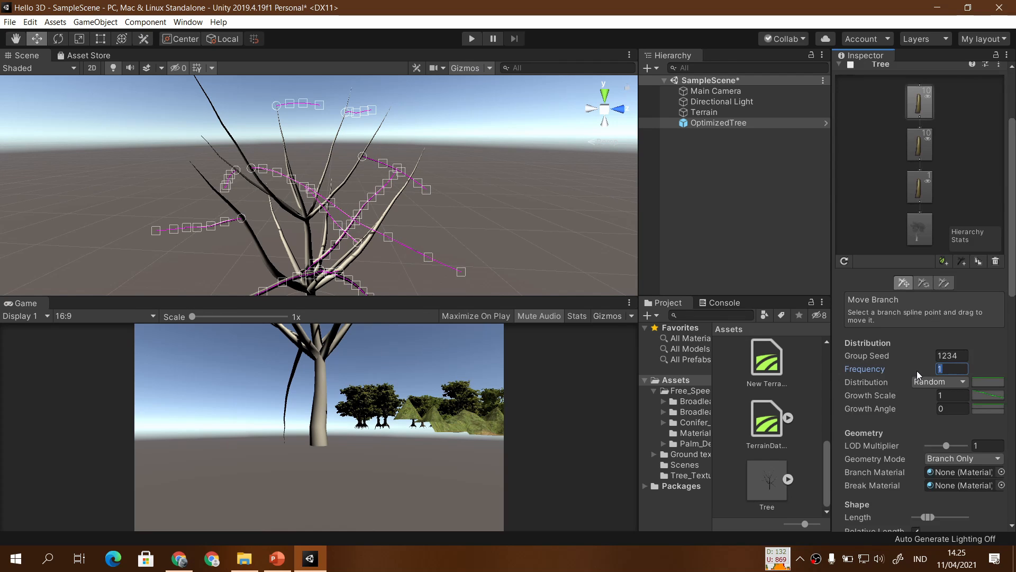
type("5")
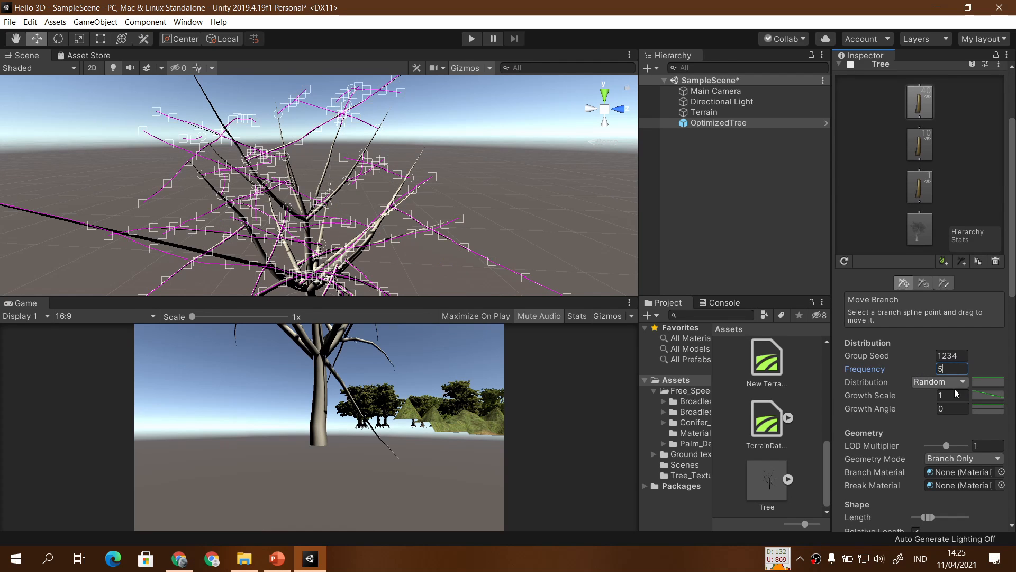
left_click_drag(887, 414, 910, 397)
left_click(579, 272)
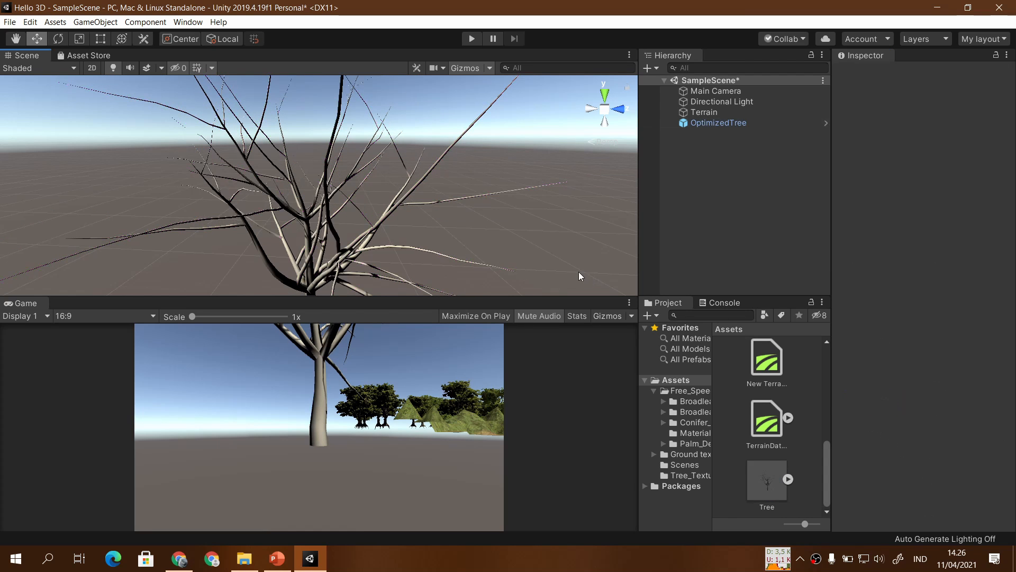
Reselect OptimizedTree's uppermost branch group, reduce its Length range to shorten the twigs, and inspect the deselected tree up close.
left_click(729, 123)
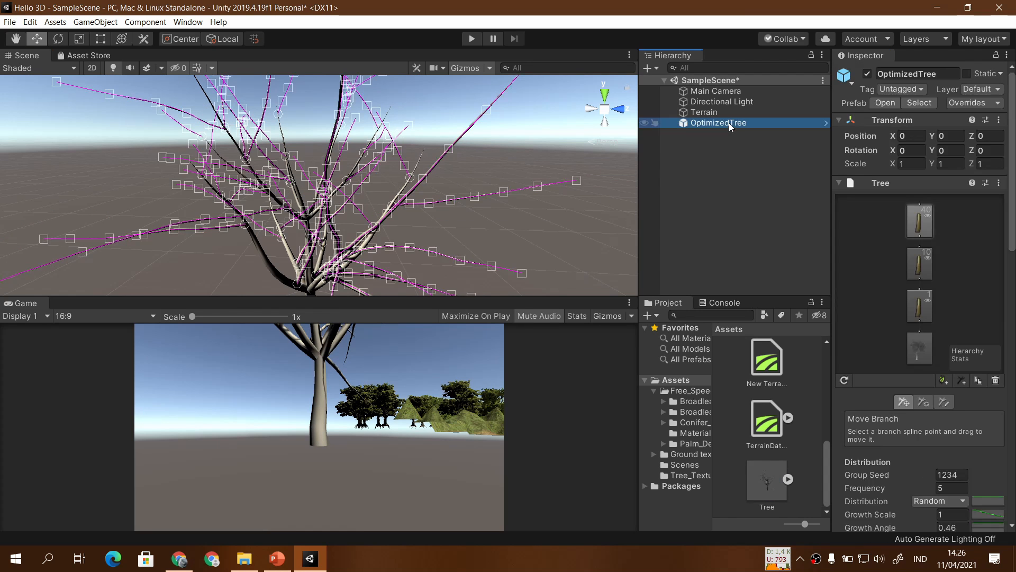
left_click(927, 223)
scroll(897, 369, "down", 7)
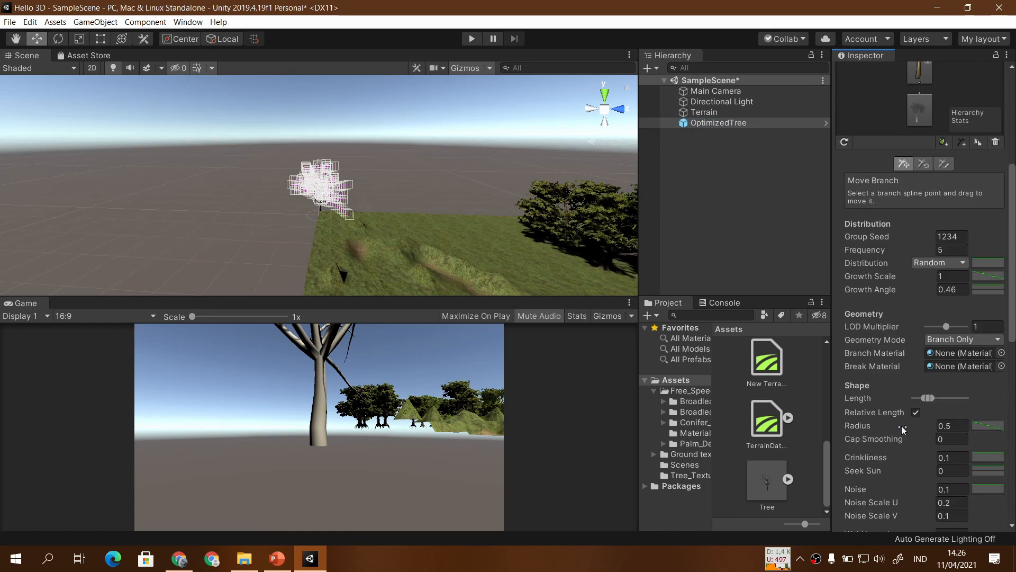
scroll(514, 246, "up", 15)
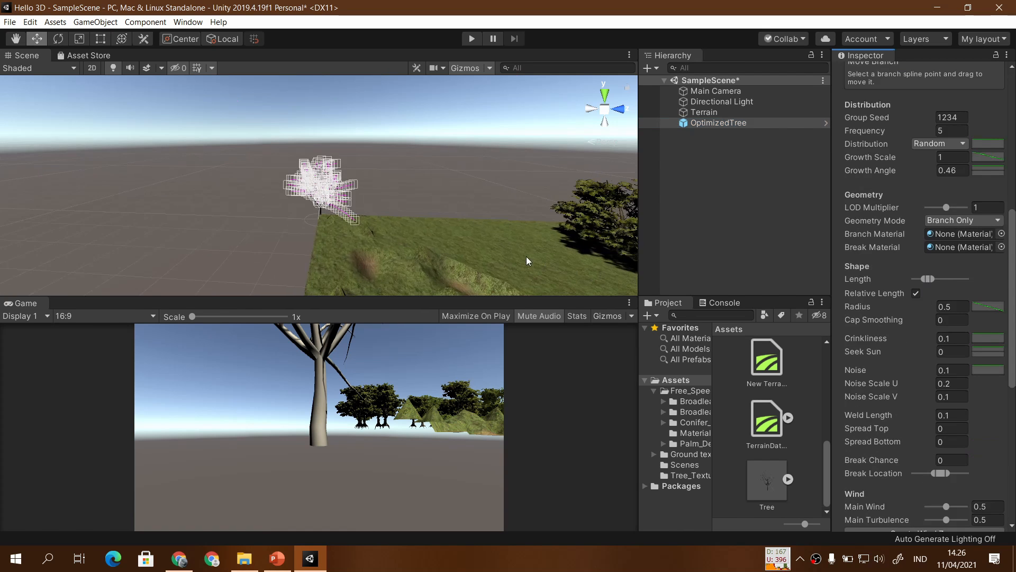
scroll(513, 245, "up", 2)
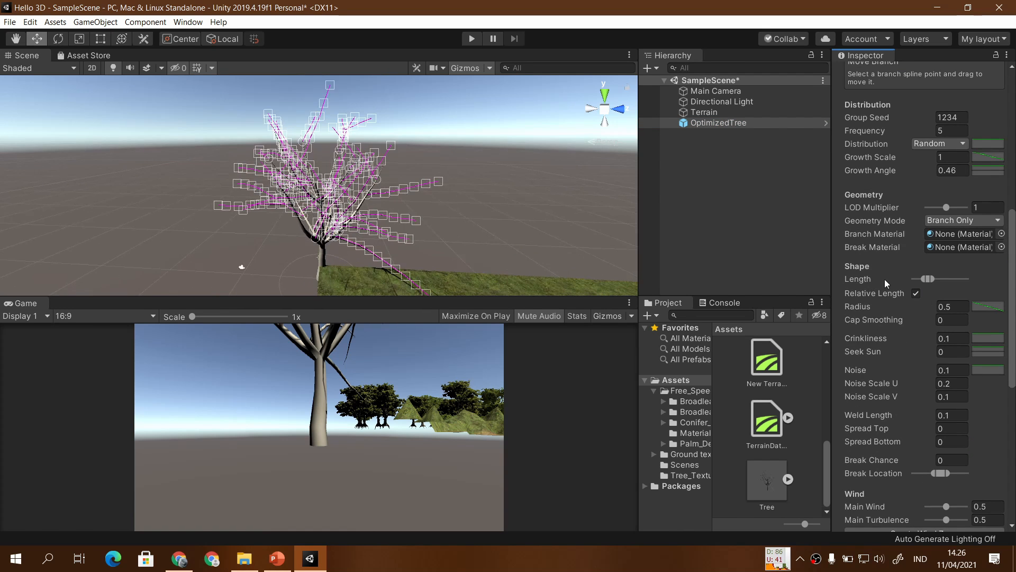
left_click_drag(926, 281, 921, 283)
left_click(489, 234)
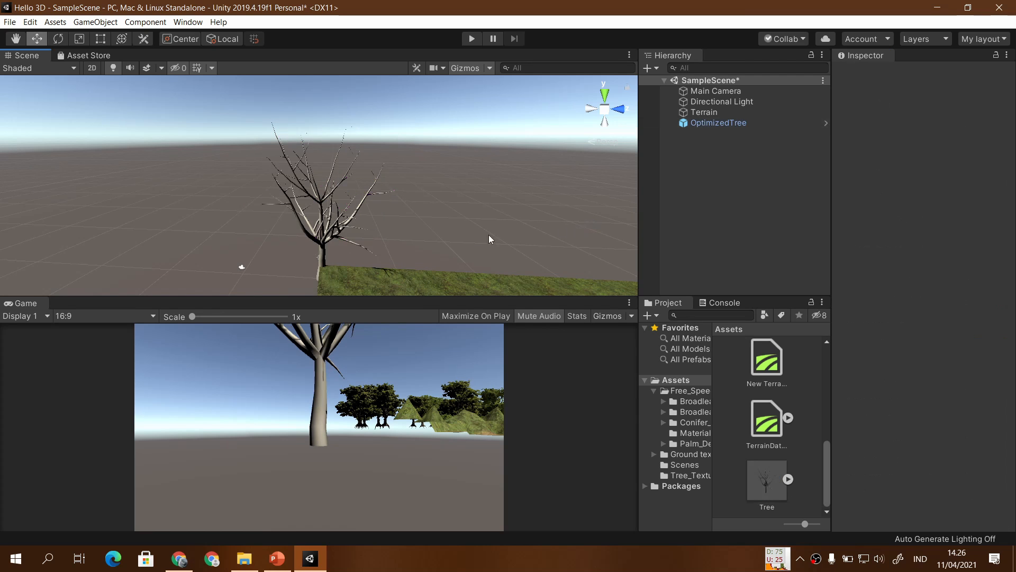
scroll(475, 233, "up", 6)
scroll(492, 246, "up", 5)
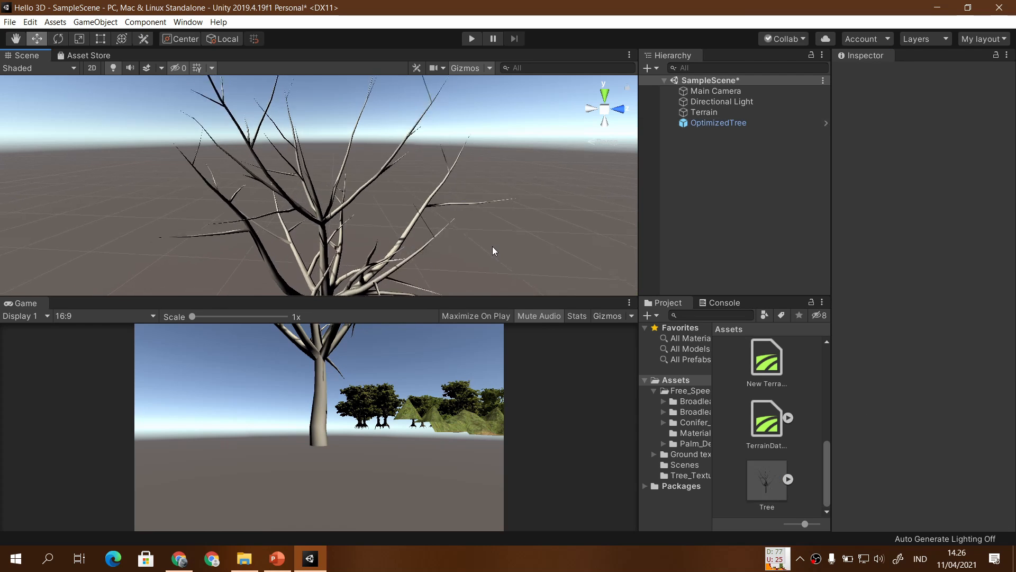
Add a leaf group to OptimizedTree's uppermost branch group.
left_click(738, 123)
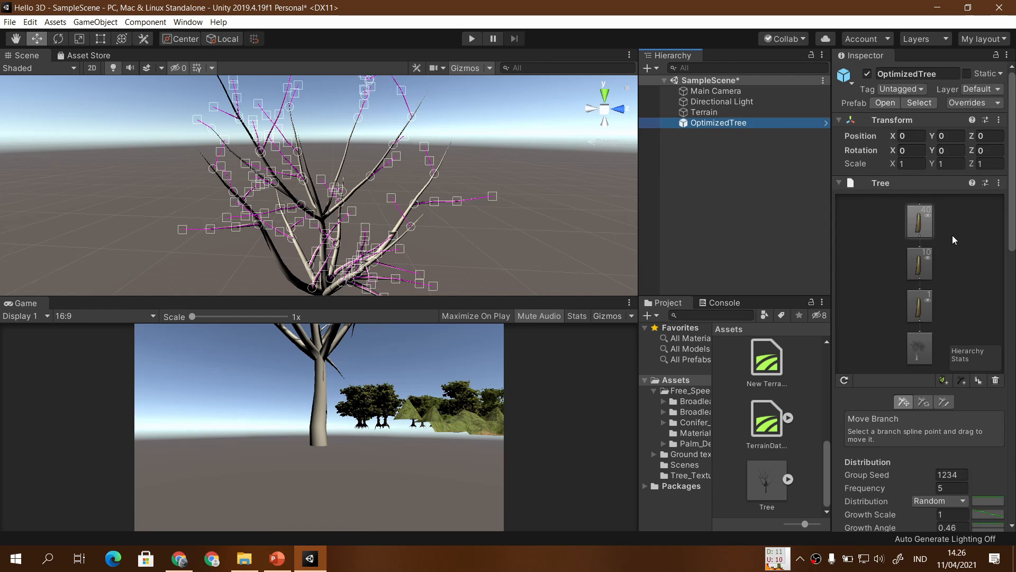
left_click(924, 224)
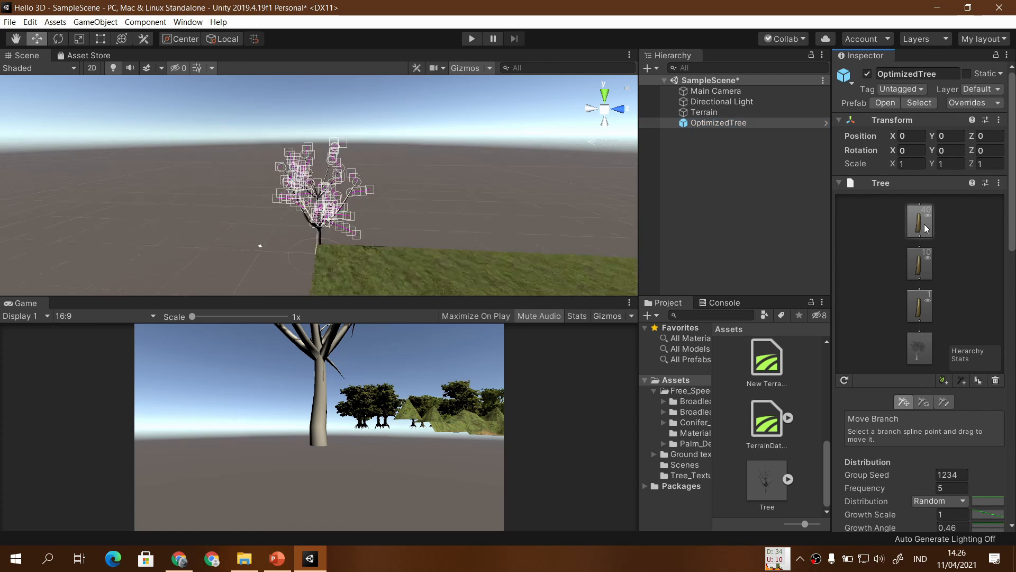
left_click(945, 382)
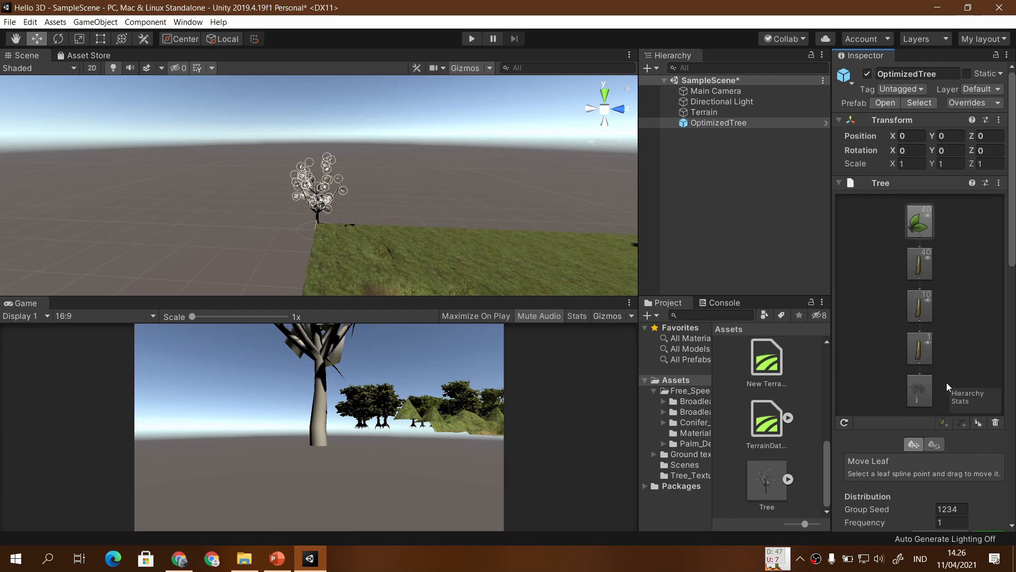
scroll(443, 214, "up", 6)
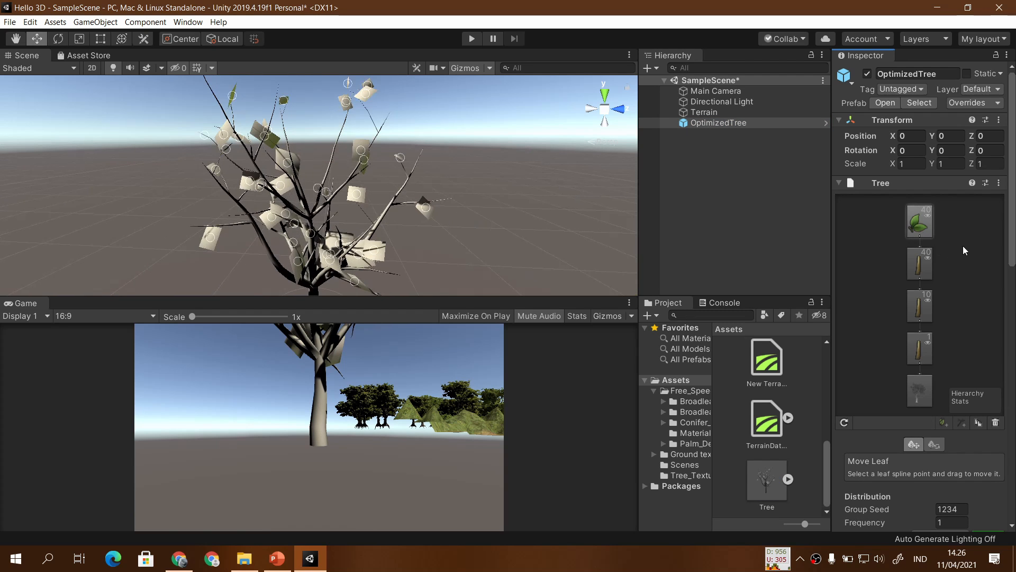
Try a Frequency of 2 on the leaf group.
left_click(921, 220)
scroll(347, 209, "up", 5)
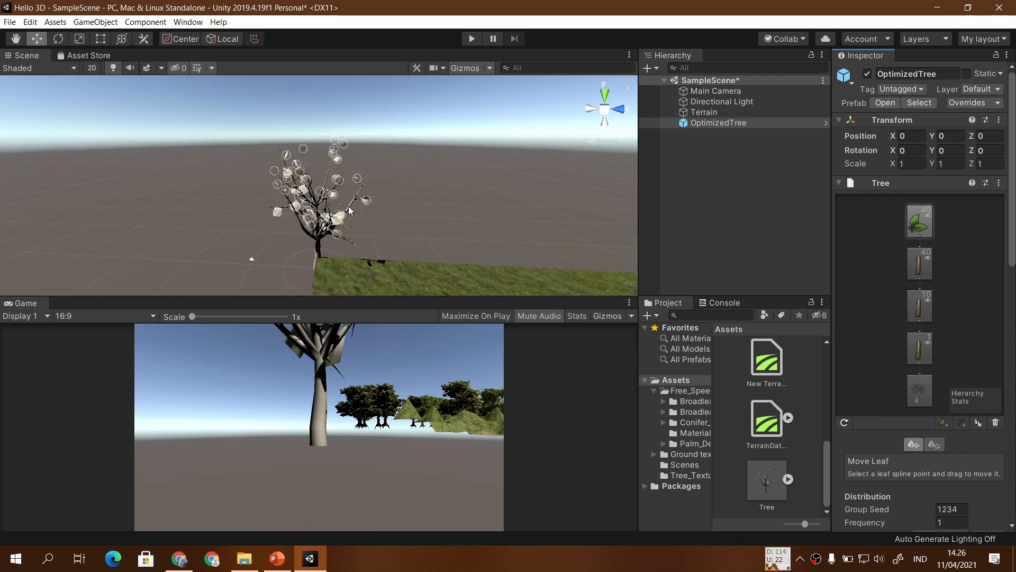
scroll(350, 210, "up", 3)
scroll(995, 300, "down", 6)
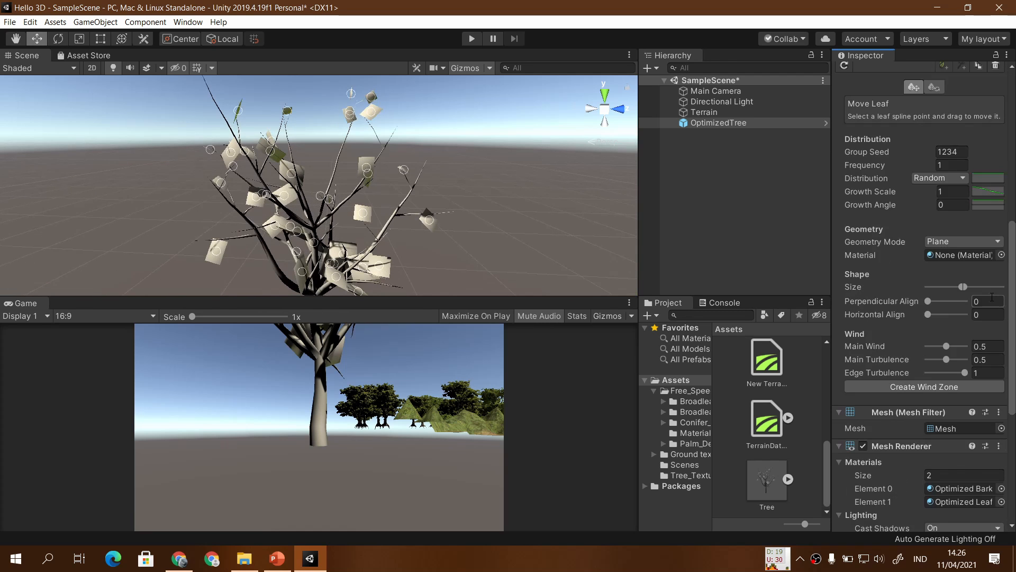
scroll(961, 282, "up", 2)
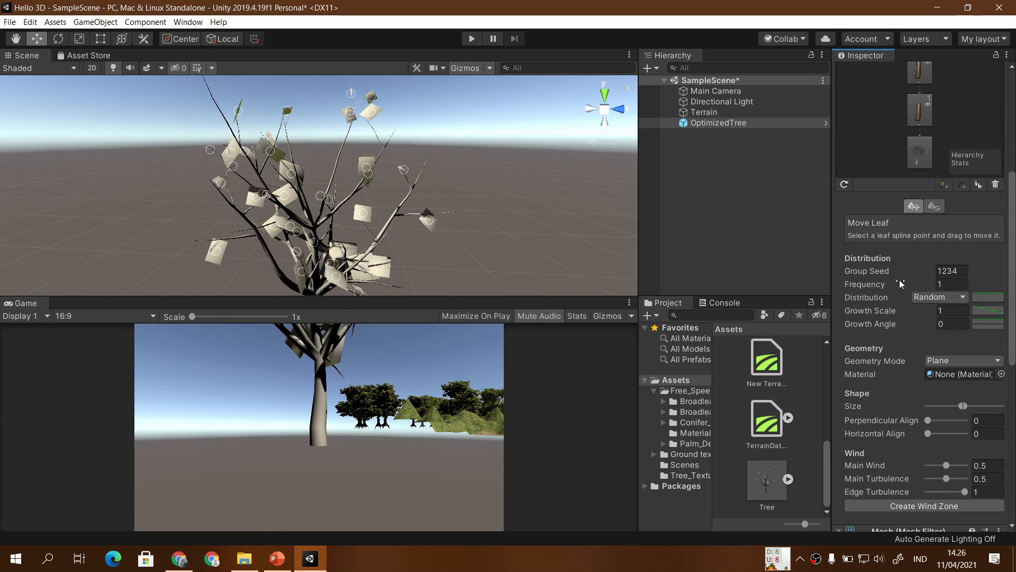
left_click(875, 289)
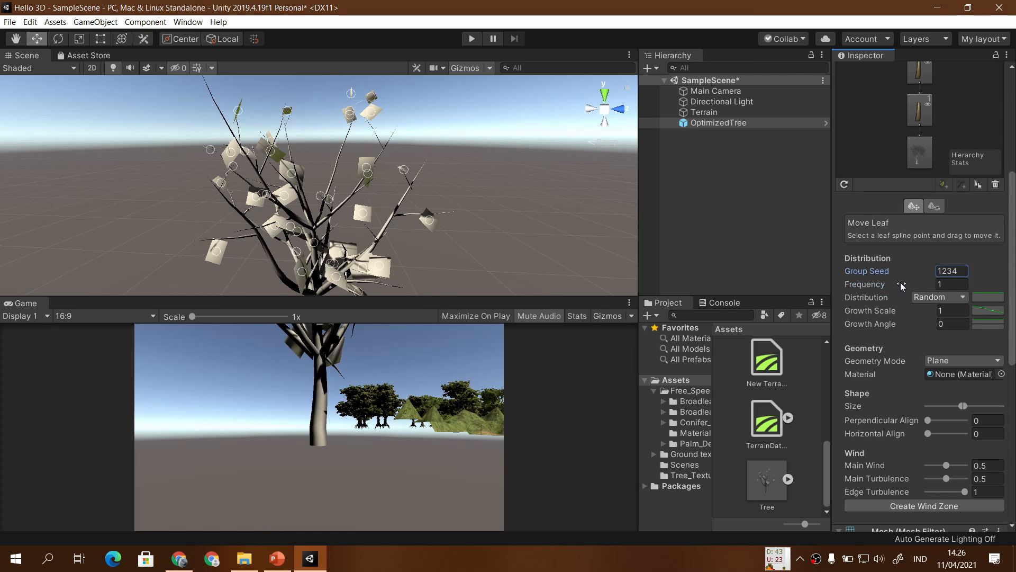
key("shift+Tab")
left_click(959, 286)
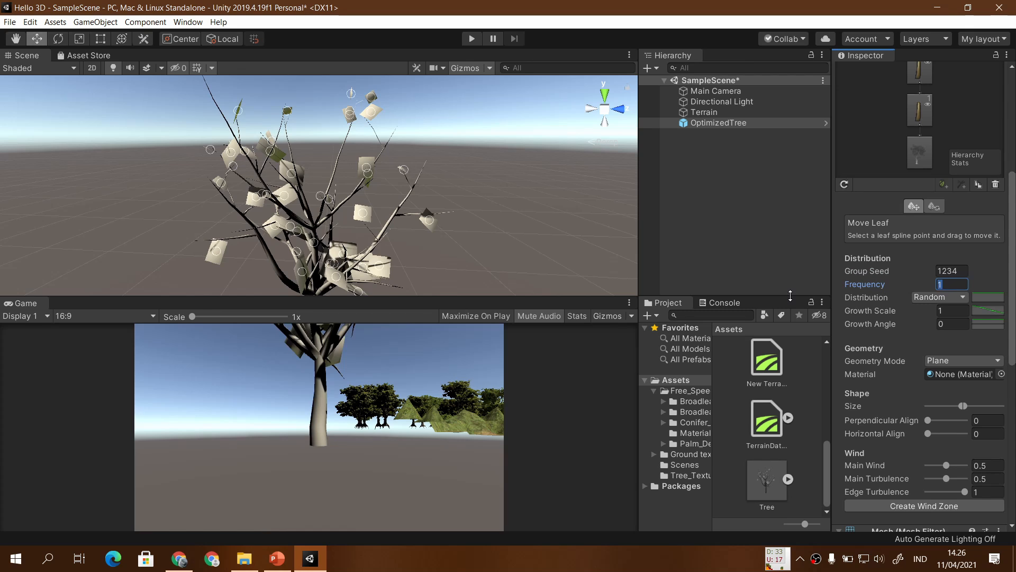
type("2")
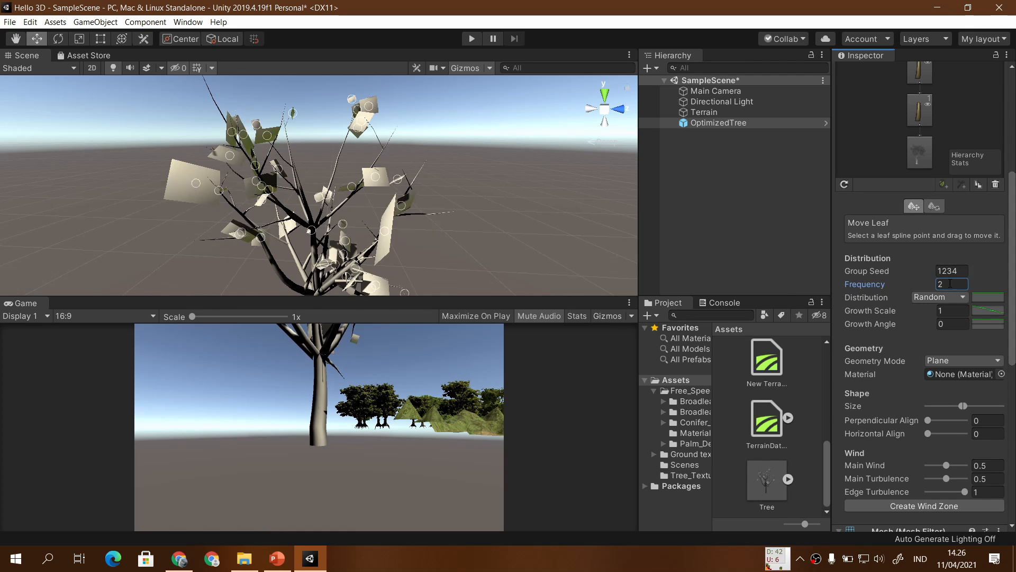
Raise the leaf group's Frequency to 4 and finally to 8 for denser foliage.
key("shift+Tab")
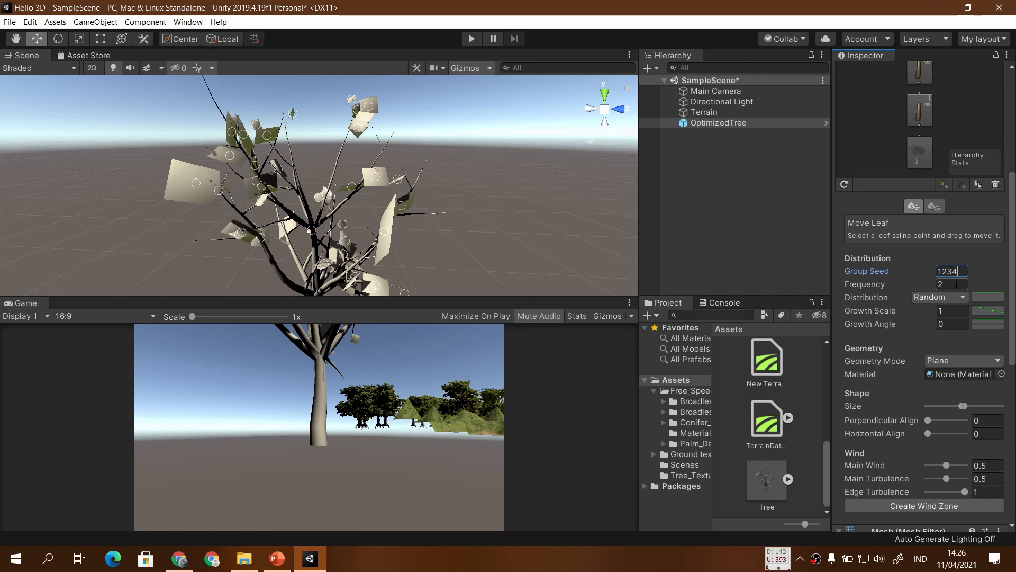
key("Tab")
type("4")
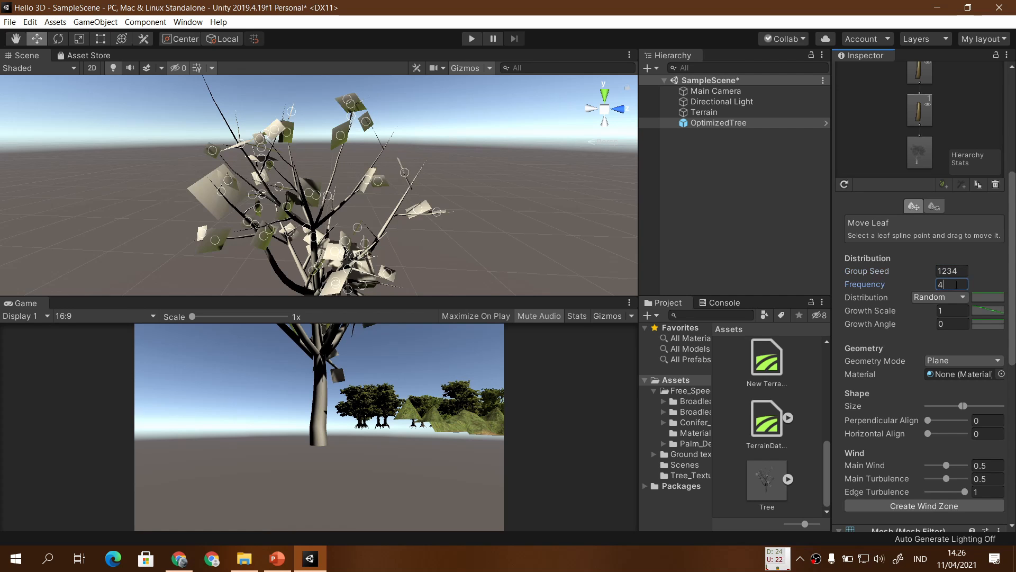
key("BackSpace")
type("8")
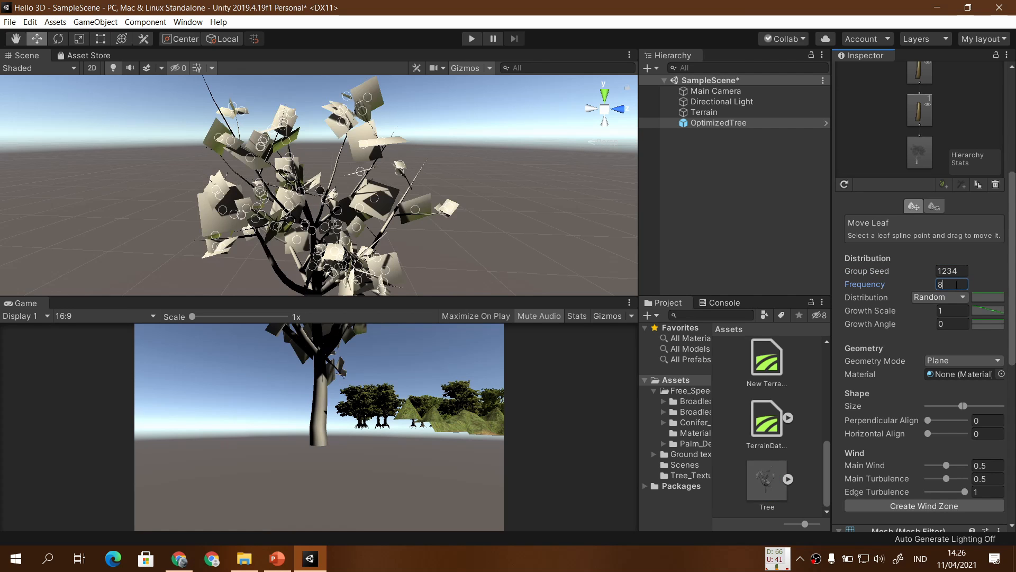
Try a Frequency of 16 on the leaf group and inspect the deselected tree.
key("BackSpace")
type("16")
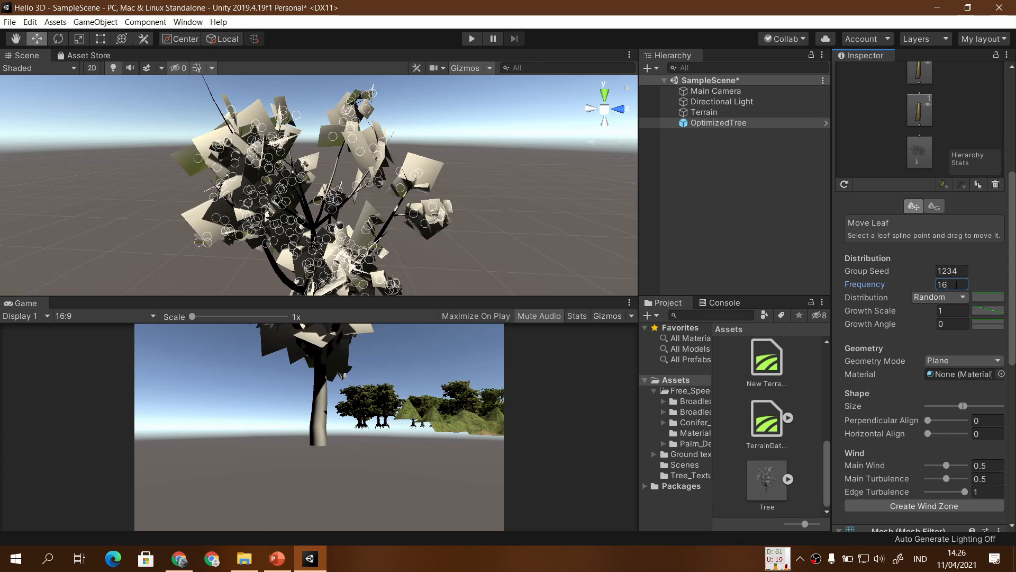
left_click(497, 201)
mouse_move(505, 244)
left_mouse_down("alt")
mouse_move(492, 209)
mouse_move(463, 257)
mouse_move(496, 257)
left_mouse_up("alt")
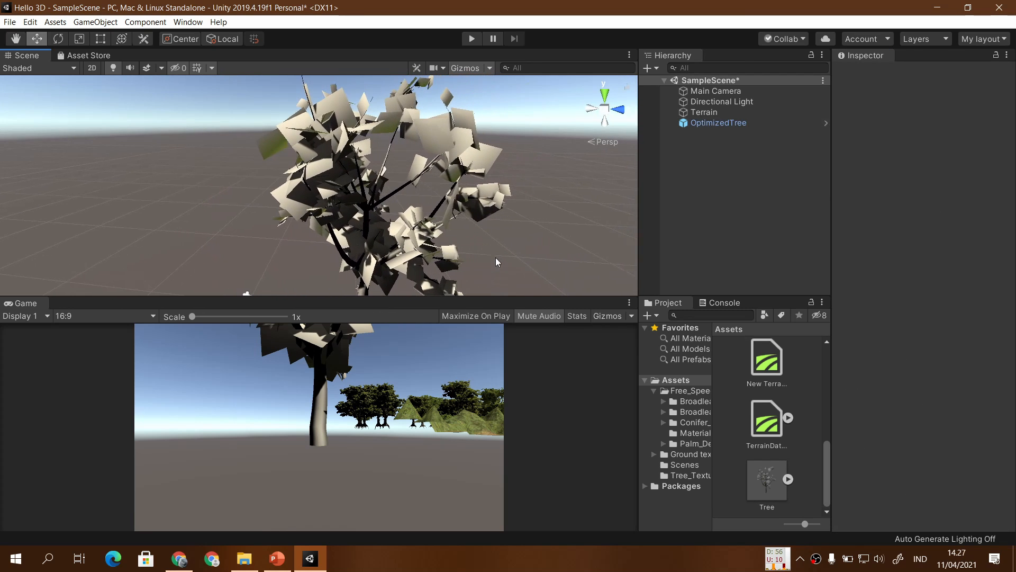
Reselect OptimizedTree's leaf group, set its Frequency to 20, and view the foliage up close.
left_click(723, 121)
key("f")
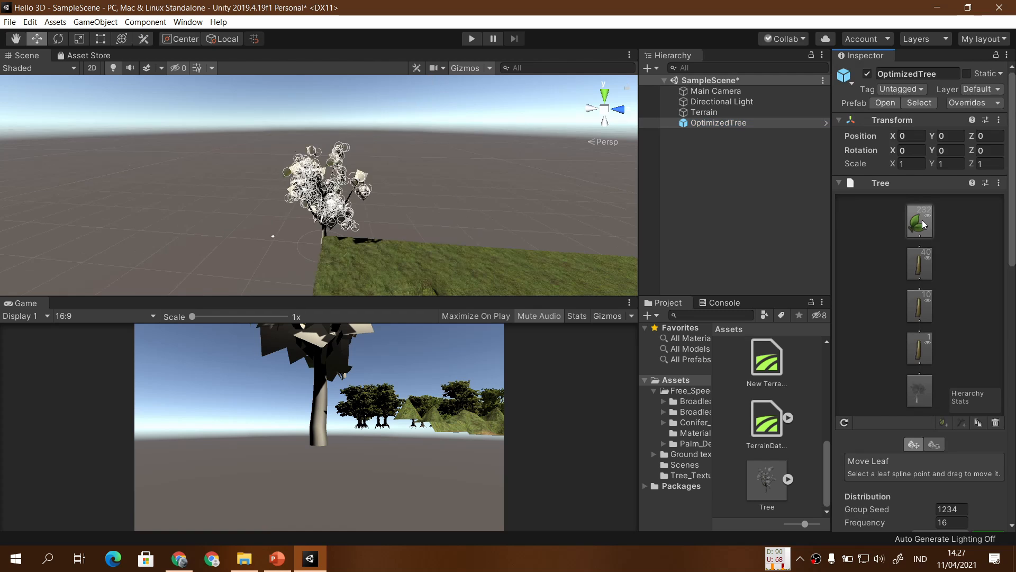
scroll(946, 303, "down", 3)
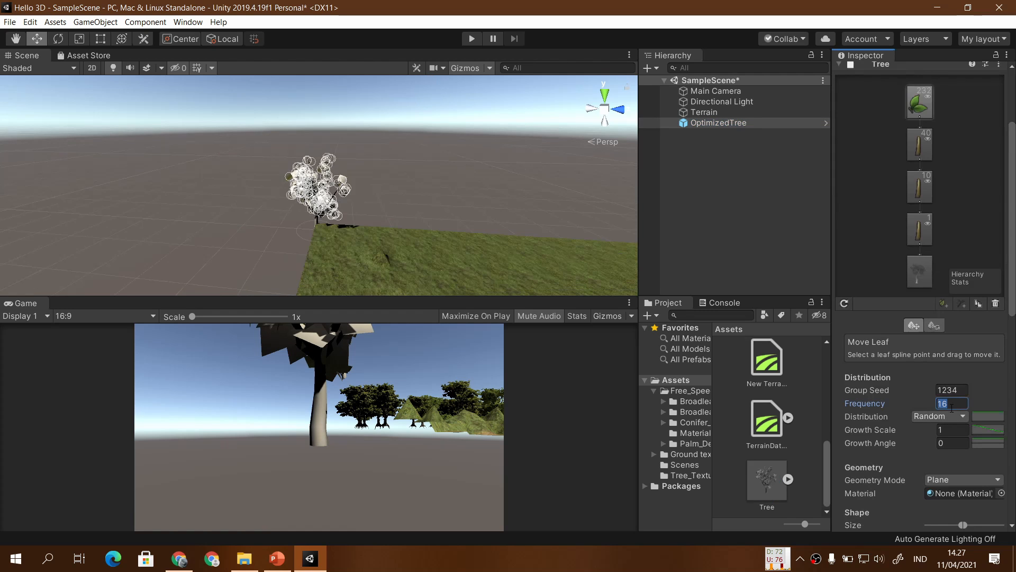
type("20")
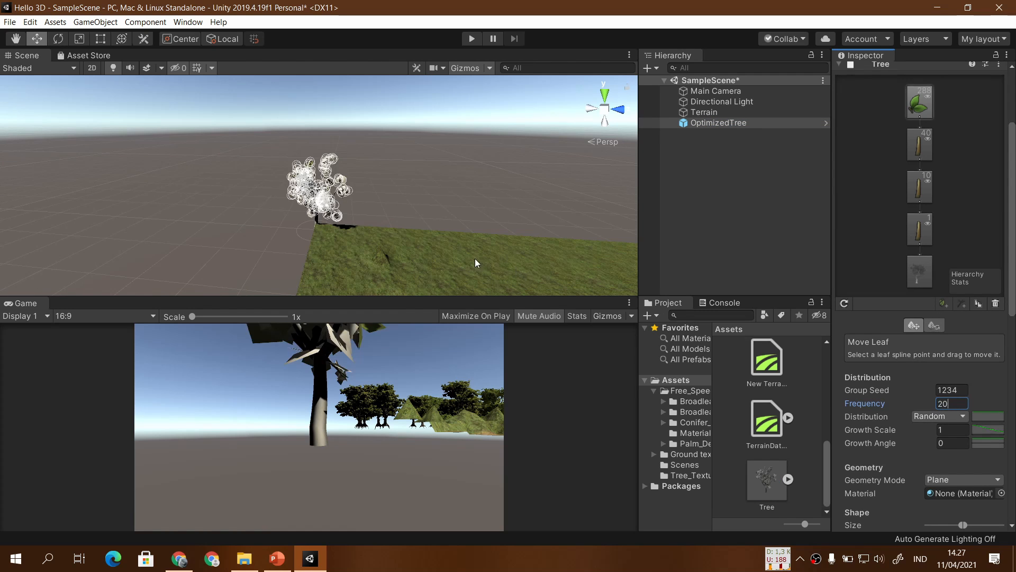
scroll(426, 240, "up", 6)
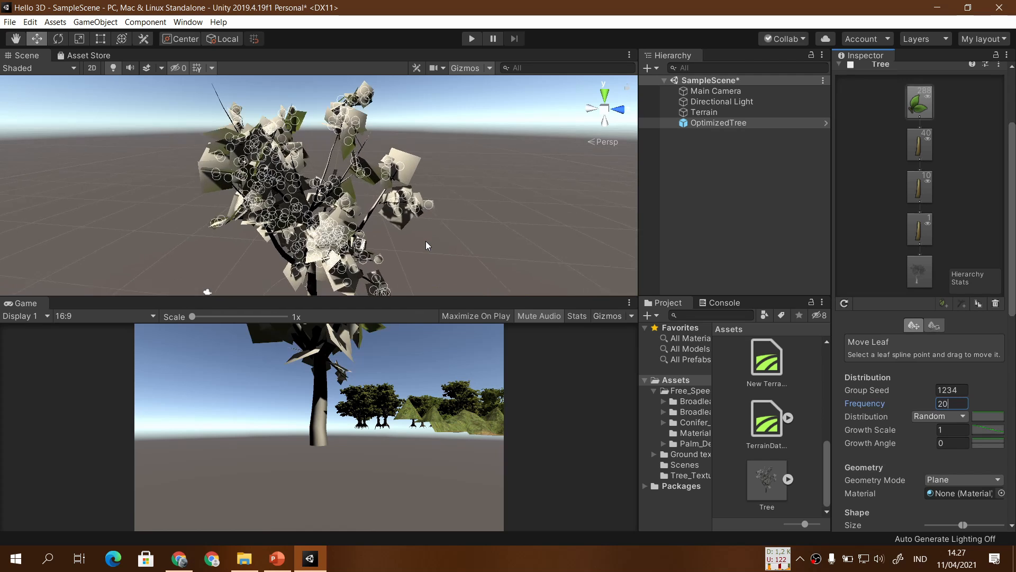
scroll(426, 240, "up", 1)
scroll(945, 392, "down", 3)
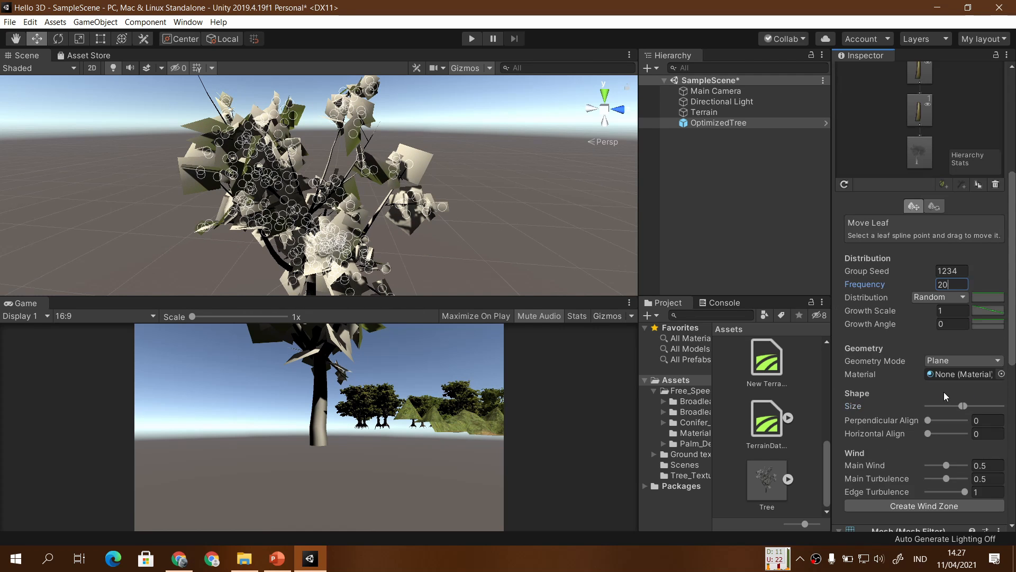
Review the leaf group's distribution settings and its available Geometry Mode options, keeping Plane.
key("Tab")
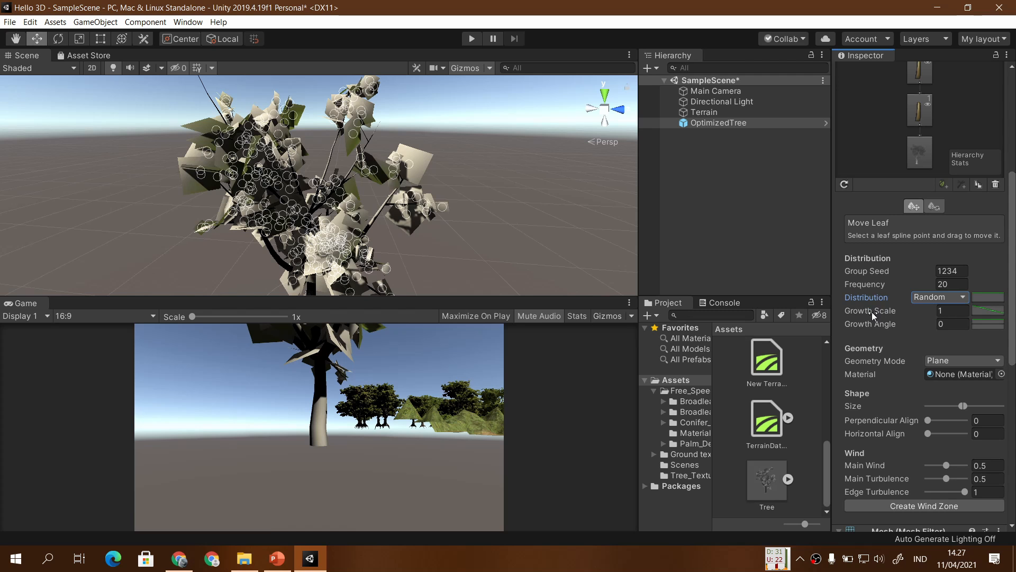
key("Tab")
scroll(928, 316, "down", 5)
left_click(959, 244)
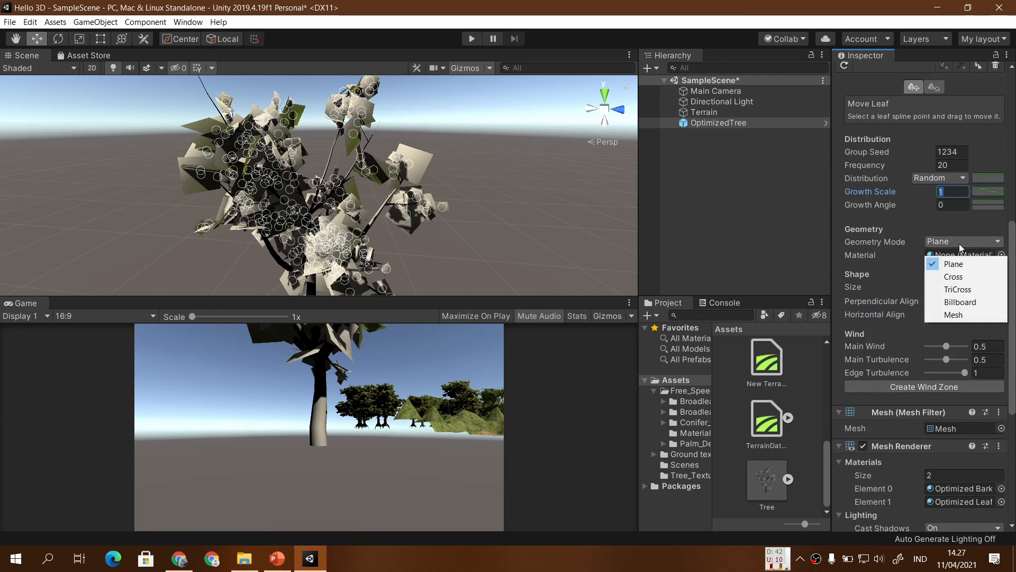
left_click(956, 242)
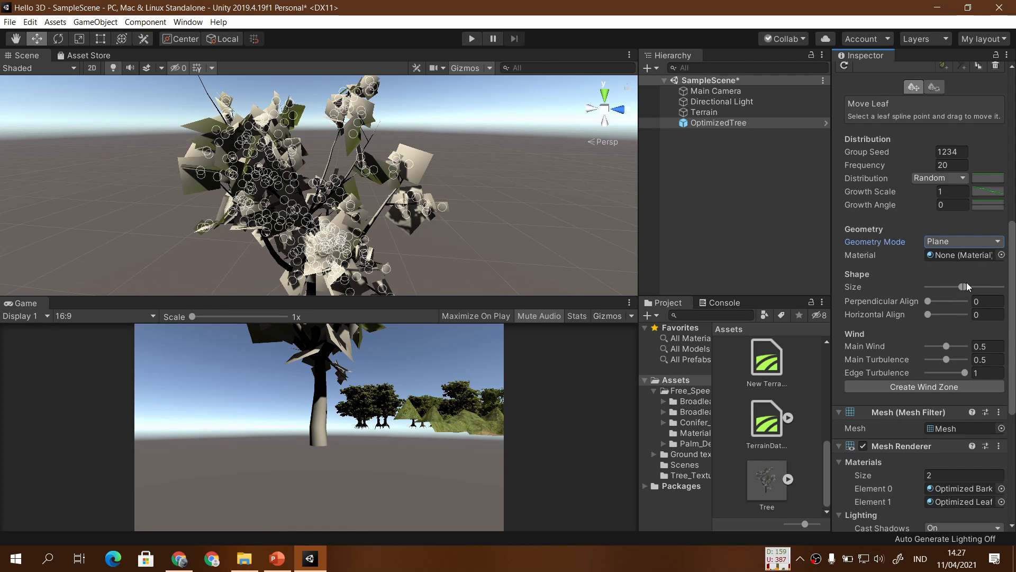
Try narrowing the leaf group's Size range and shifting it towards much smaller leaves.
left_click_drag(965, 285, 963, 287)
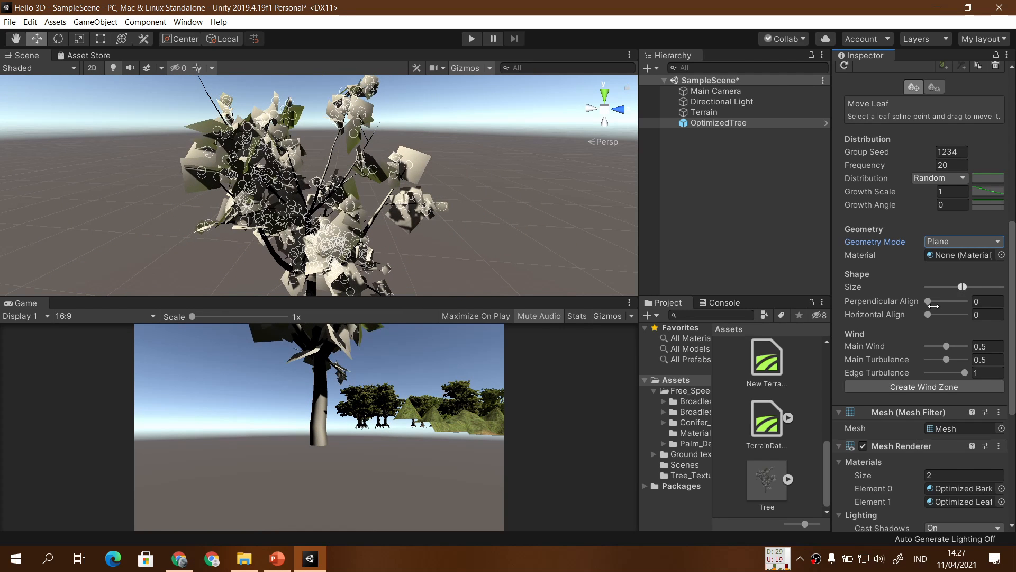
left_click(933, 286)
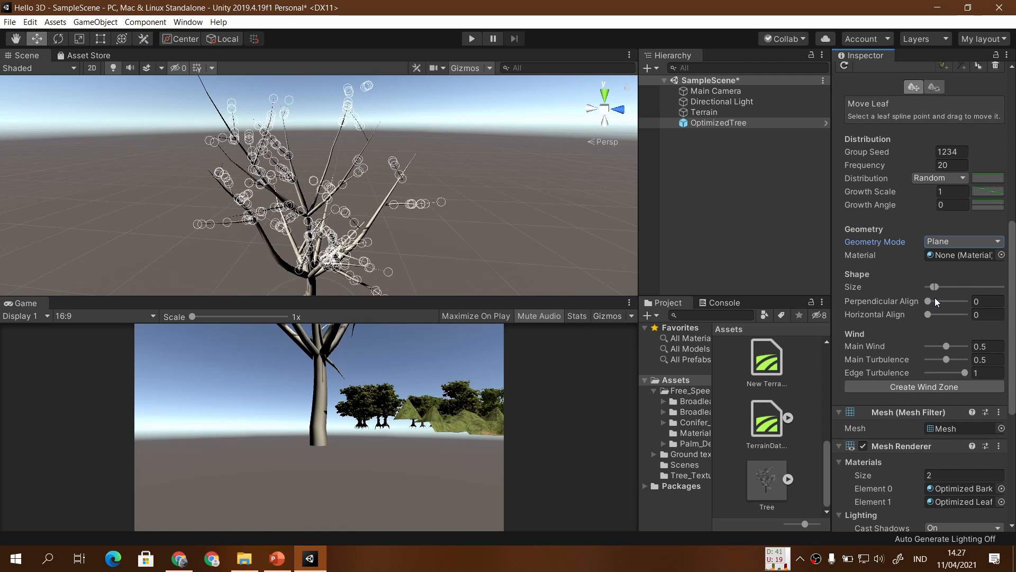
left_click(942, 286)
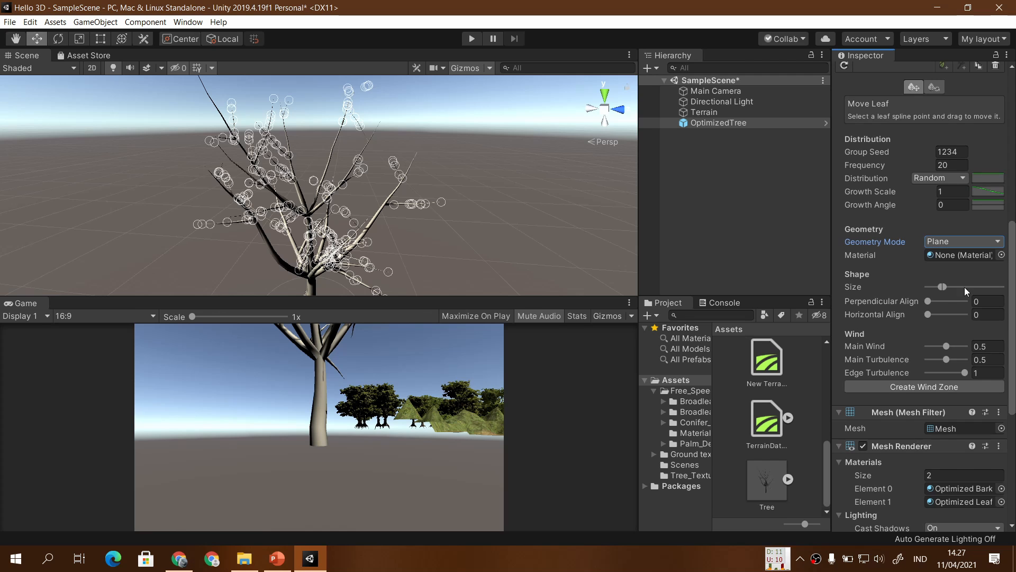
Reselect OptimizedTree's leaf group and examine its distribution and shape settings against the leaves on the tree.
left_click(526, 207)
left_click(763, 115)
left_click(770, 122)
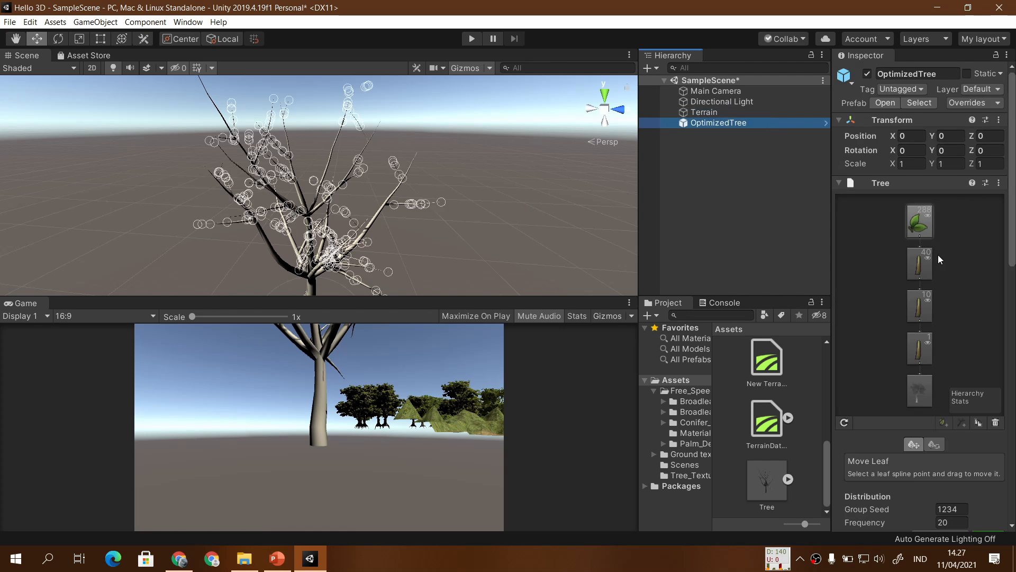
left_click(922, 214)
scroll(899, 256, "down", 15)
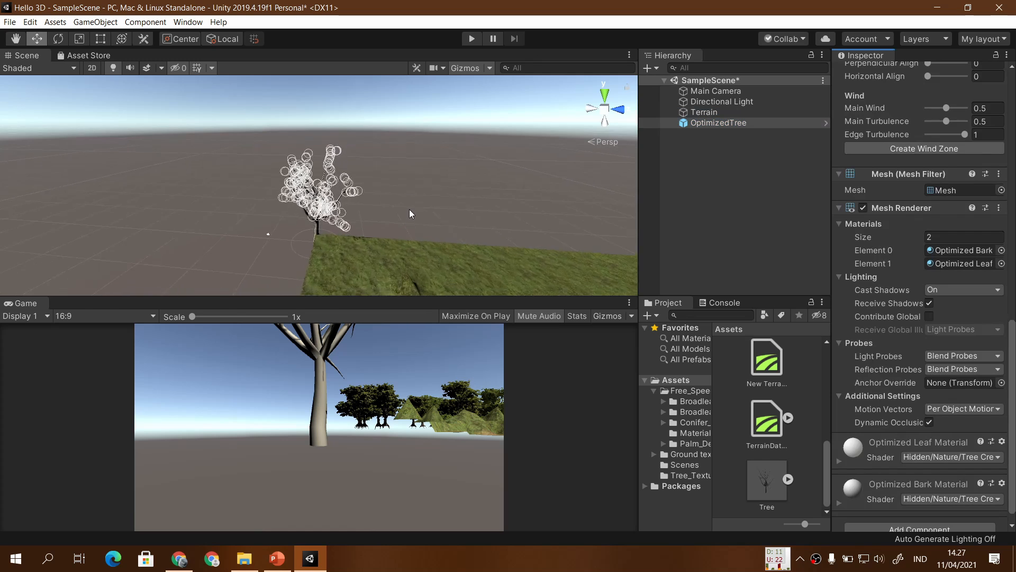
scroll(410, 212, "up", 5)
scroll(923, 262, "up", 10)
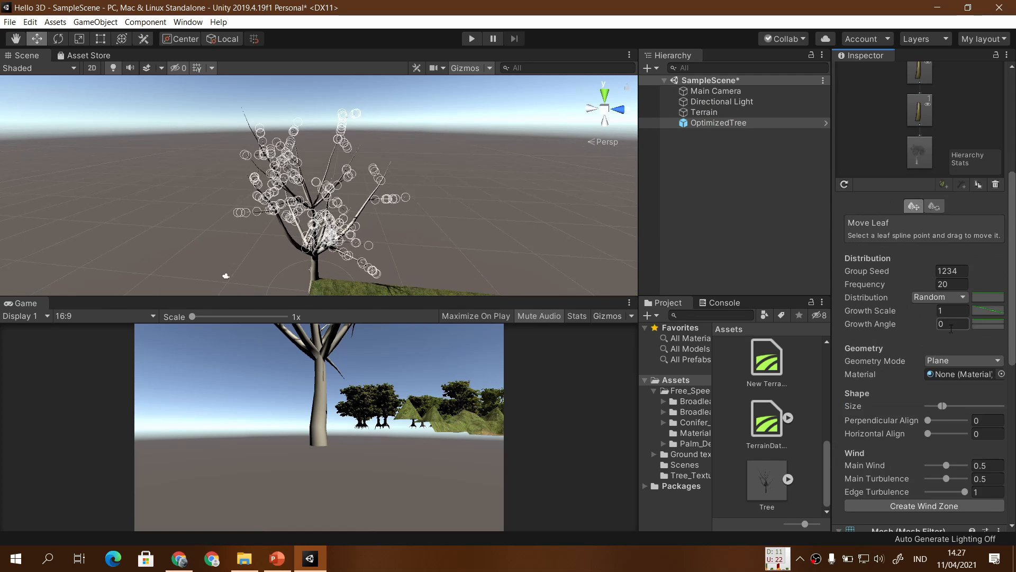
scroll(951, 329, "down", 3)
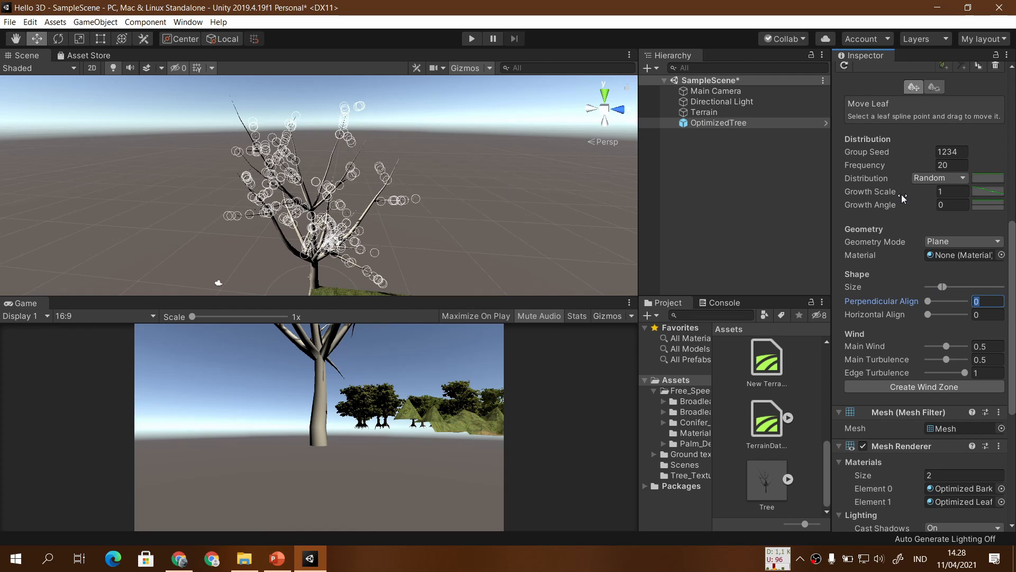
Delete OptimizedTree's leaf group and add a fresh one to the uppermost branch group.
scroll(938, 182, "up", 9)
double_click(926, 220)
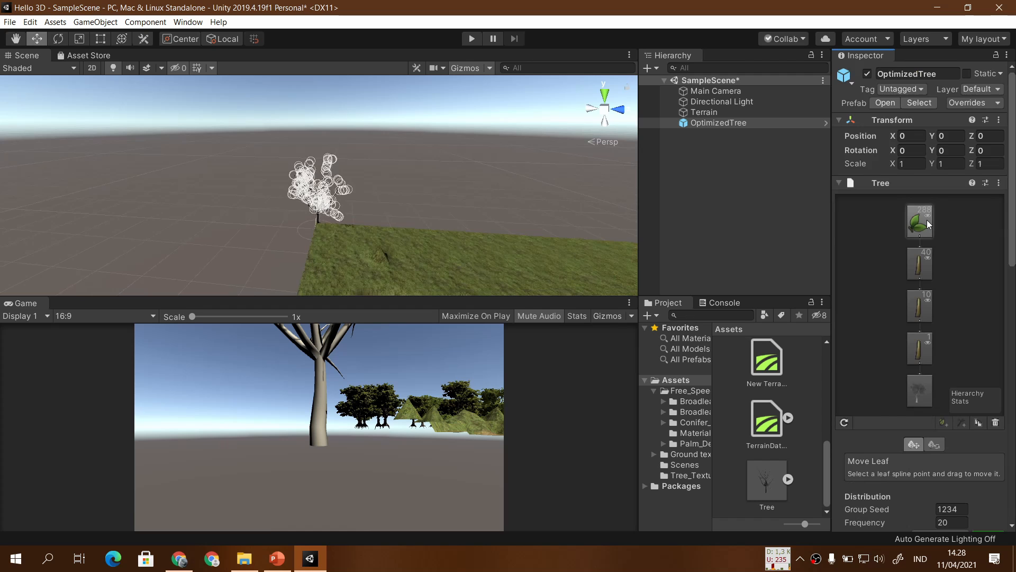
left_click(997, 422)
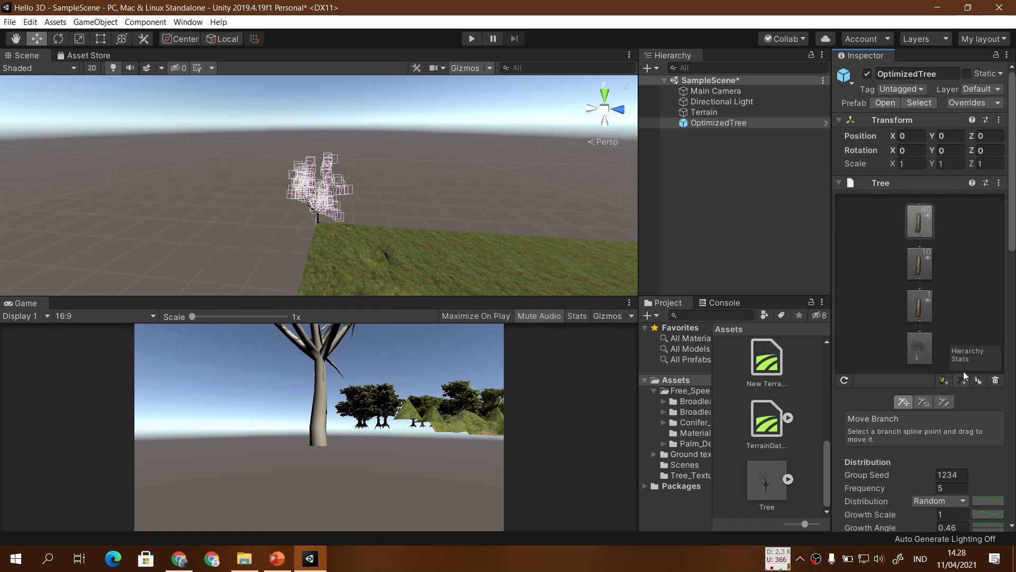
left_click(944, 379)
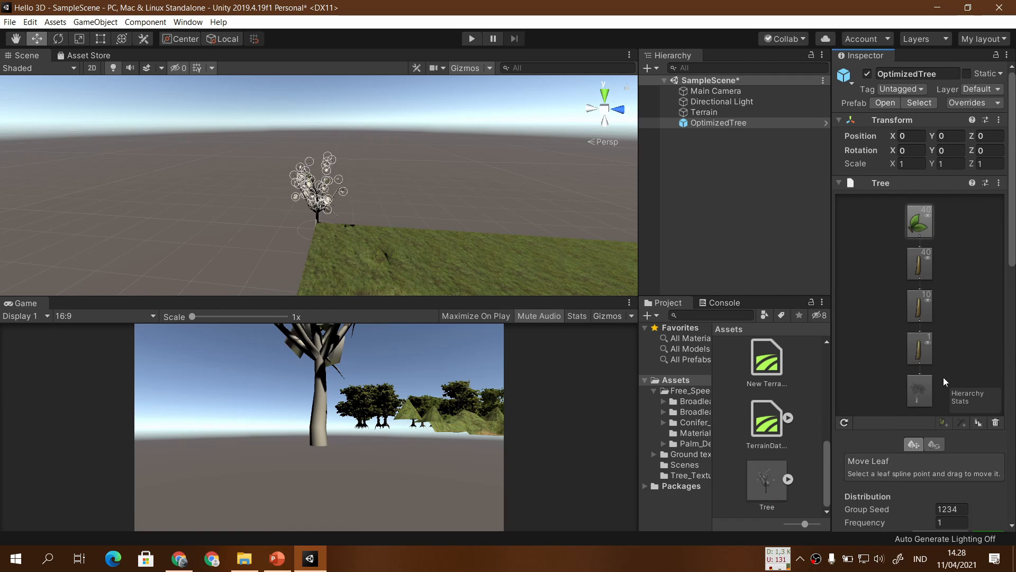
Set the new leaf group's Frequency to 20.
scroll(947, 252, "down", 5)
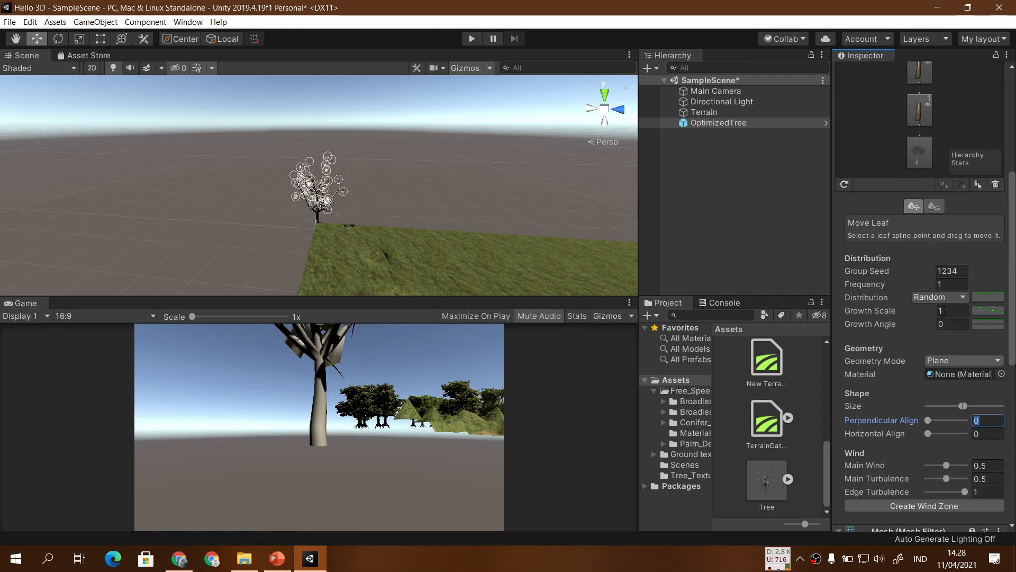
left_click(951, 286)
double_click(954, 287)
type("20")
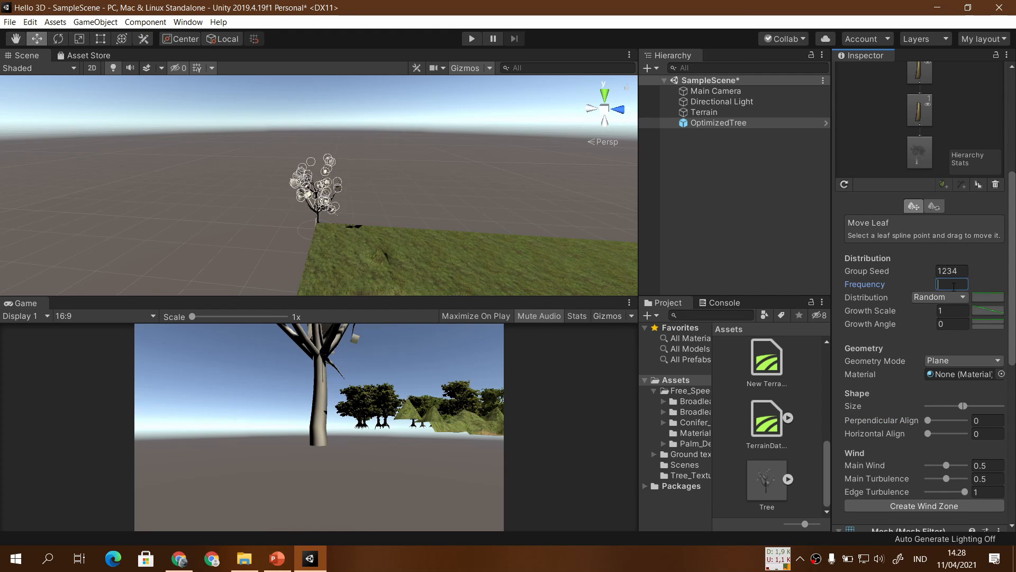
scroll(459, 248, "up", 5)
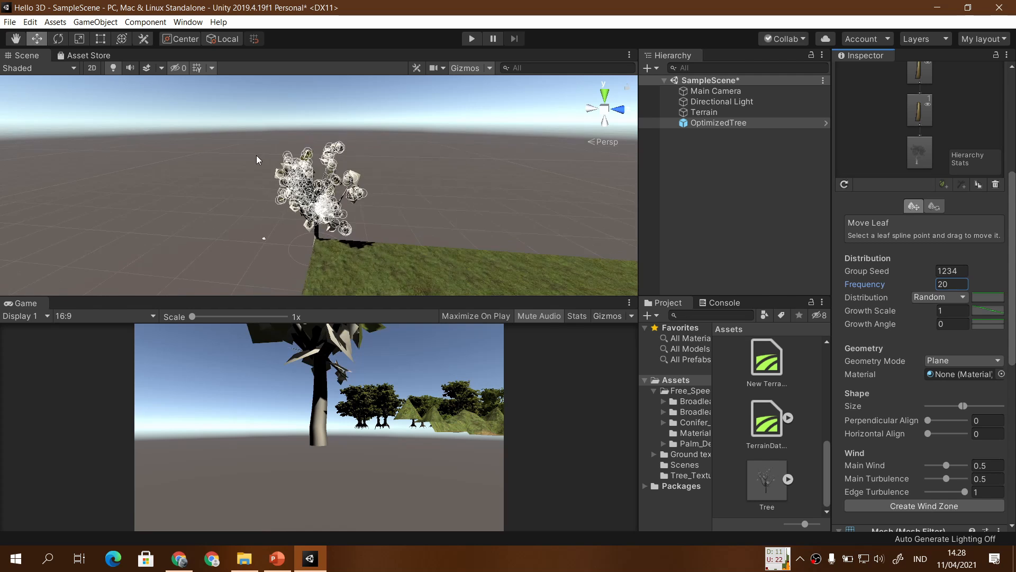
Inspect the deselected tree, then reselect its leaf group and examine the distribution, geometry, shape and wind properties.
left_click(459, 245)
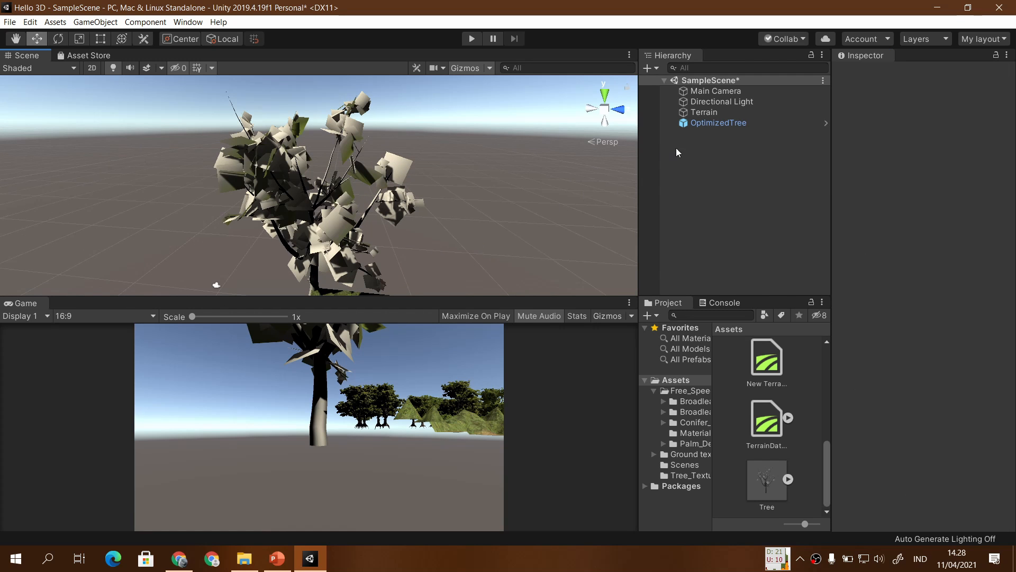
left_click(710, 123)
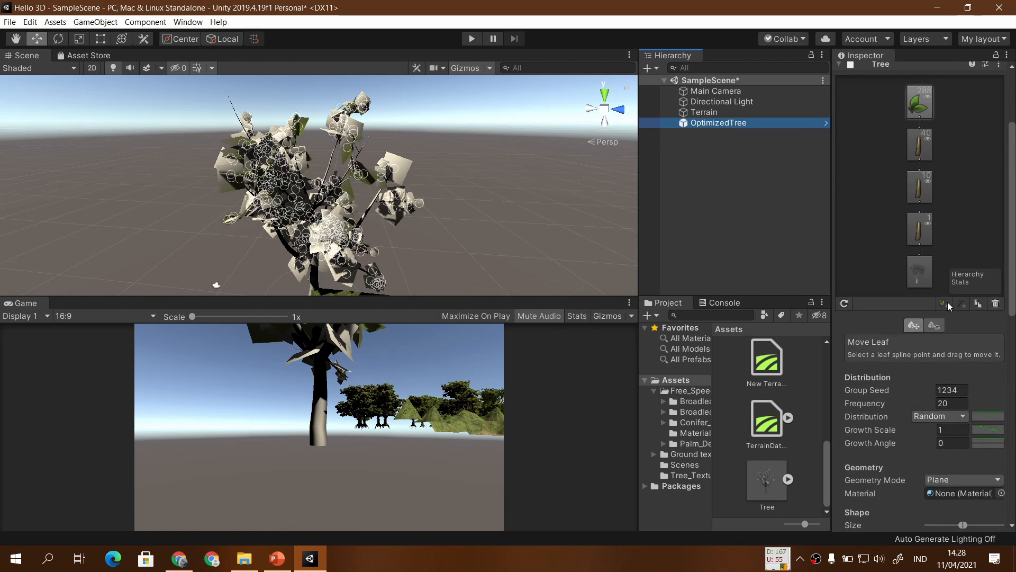
scroll(948, 302, "up", 3)
double_click(925, 226)
scroll(898, 392, "down", 3)
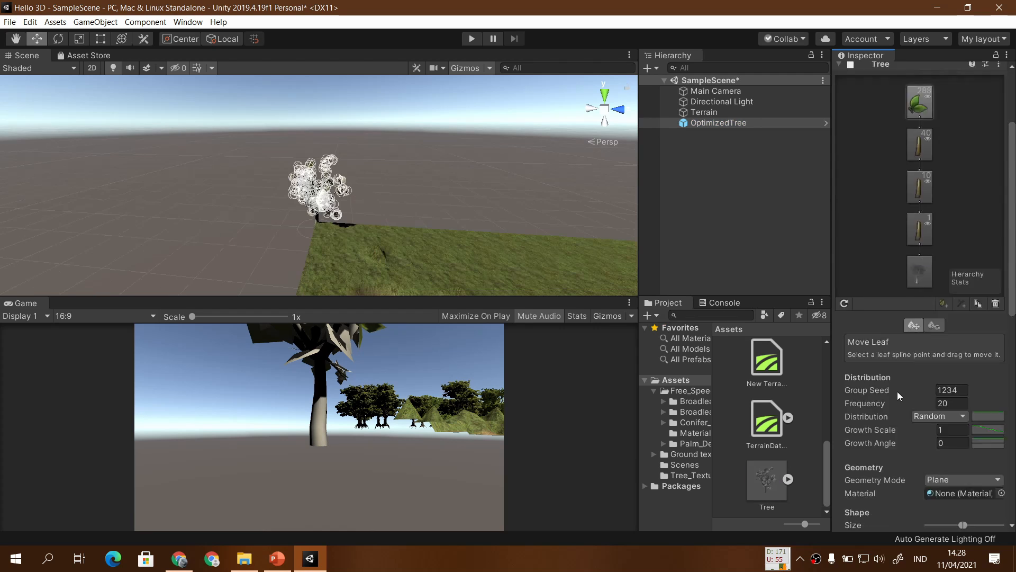
scroll(900, 381, "down", 5)
scroll(905, 367, "up", 2)
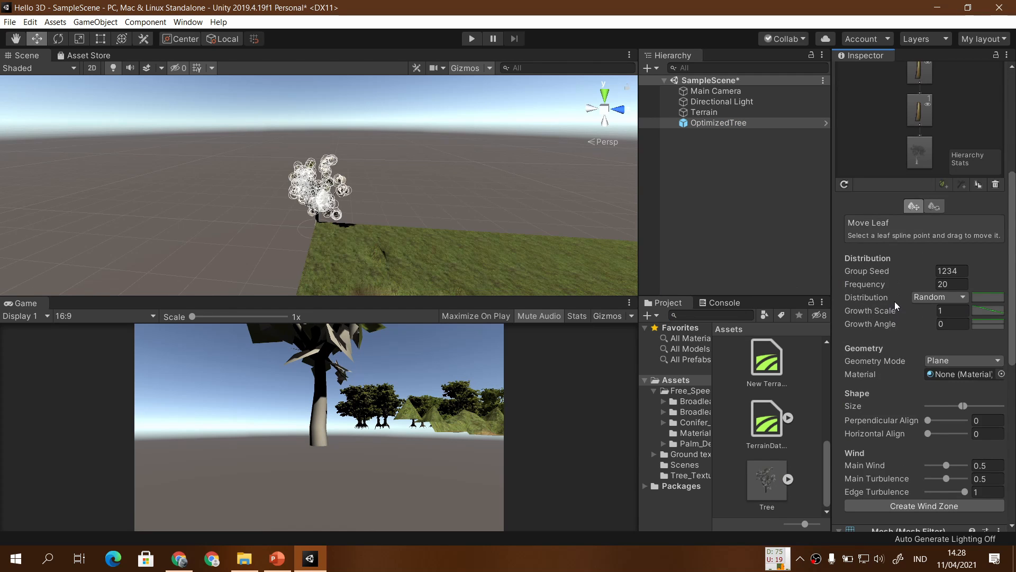
scroll(895, 301, "down", 10)
scroll(445, 229, "up", 8)
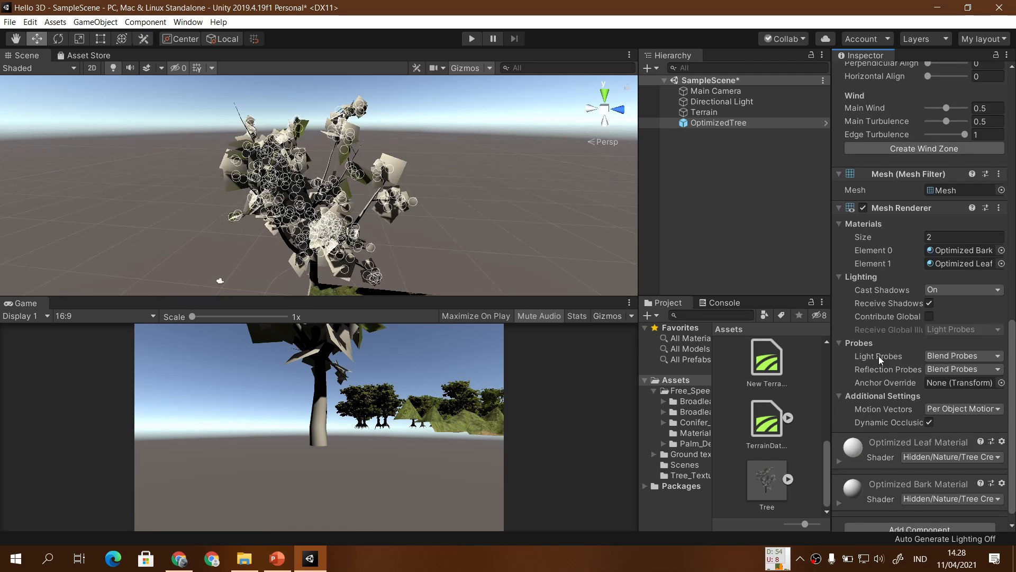
scroll(879, 356, "up", 7)
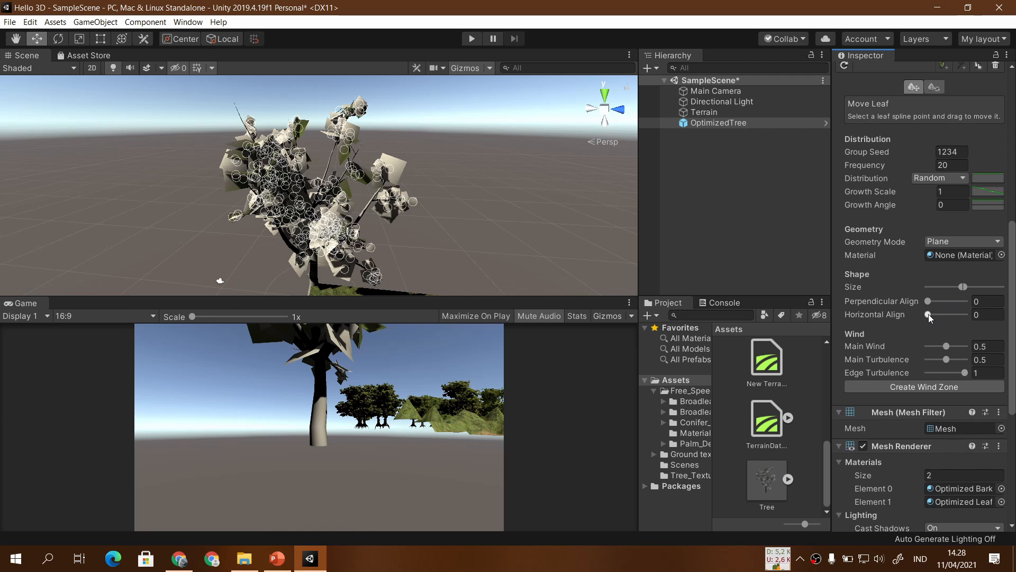
mouse_move(928, 301)
left_mouse_down()
mouse_move(958, 313)
mouse_move(917, 313)
left_mouse_up()
Switch to the PowerPoint lecture to read the Leaf Group slide, then return to Unity and view the deselected tree.
left_click(277, 558)
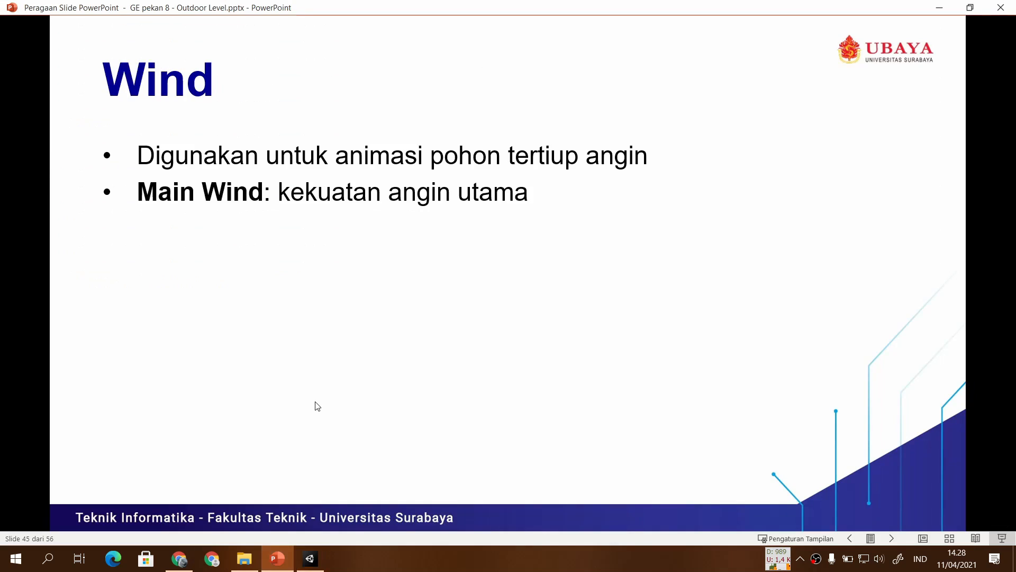
left_click(316, 405)
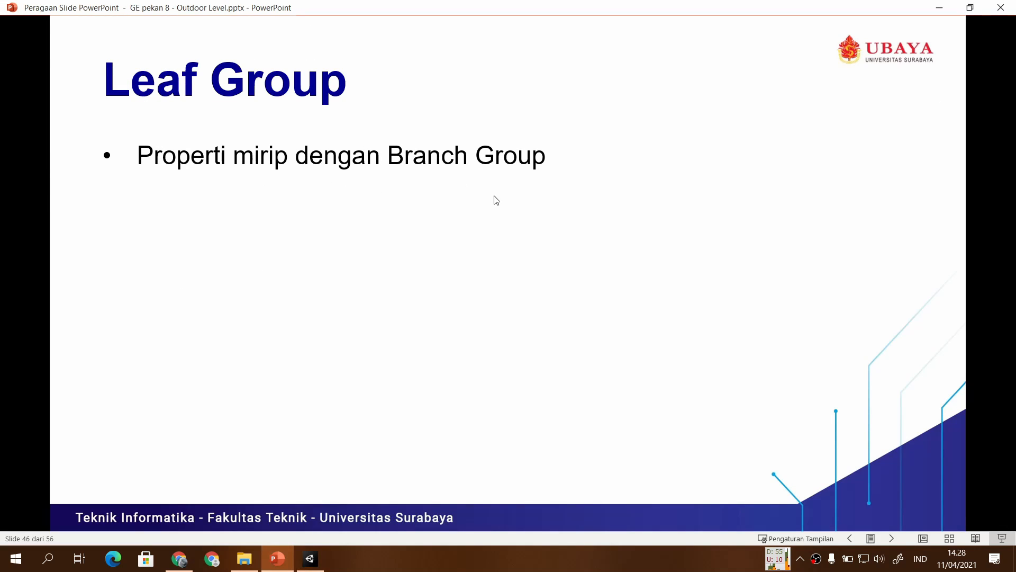
left_click(474, 244)
key("Left")
left_click(463, 265)
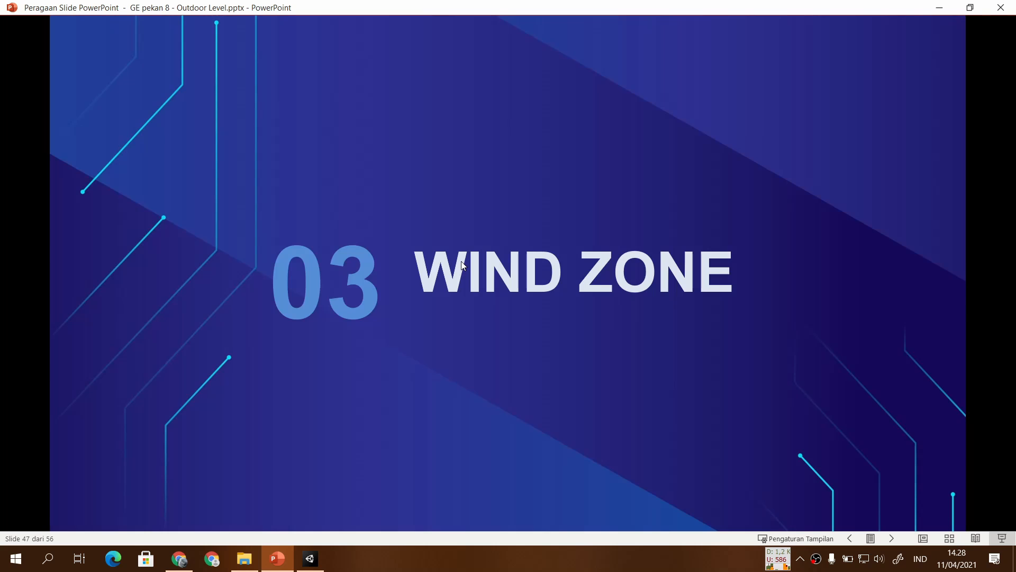
key("Left")
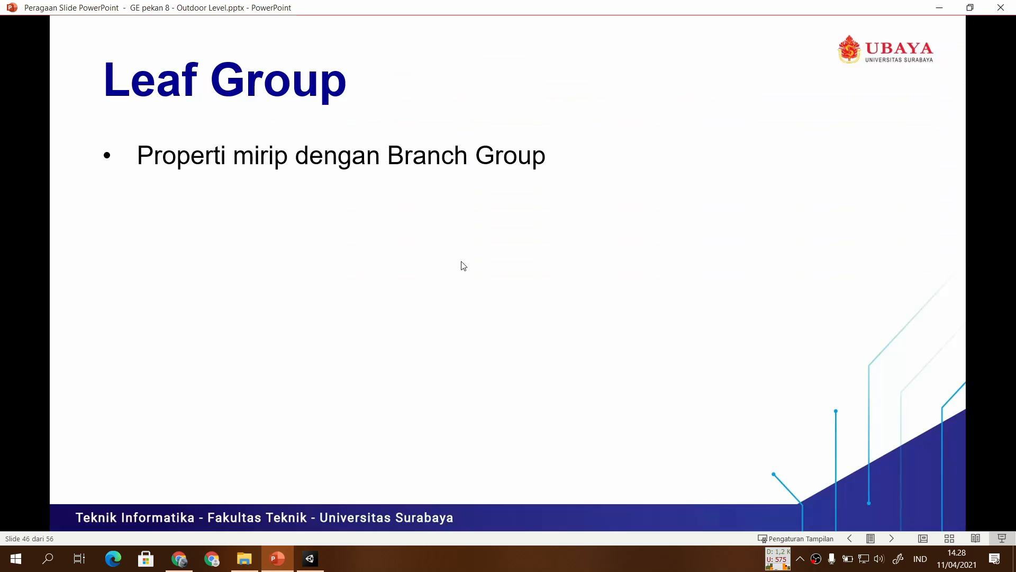
left_click(310, 568)
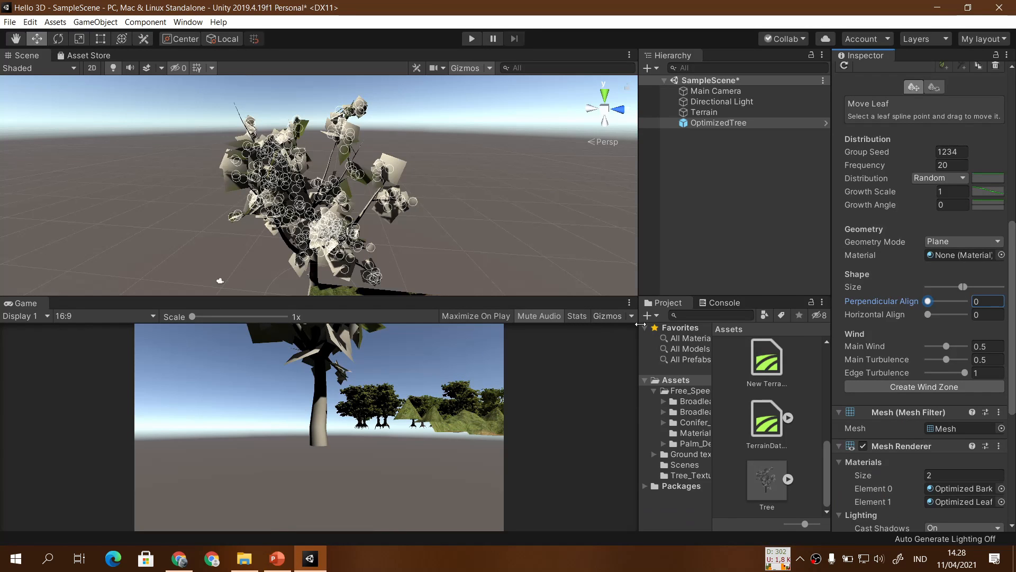
left_click(490, 208)
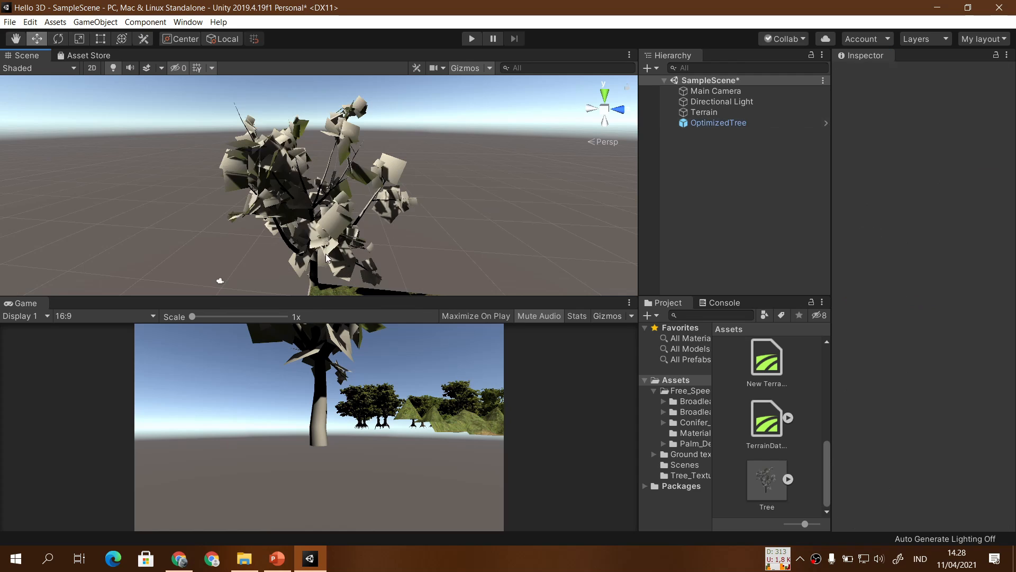
Take a closer look at the tree, reselect OptimizedTree and examine the trunk branch group's geometry, material and shape properties.
scroll(295, 245, "up", 6)
left_click_drag(296, 244, 327, 208, "alt")
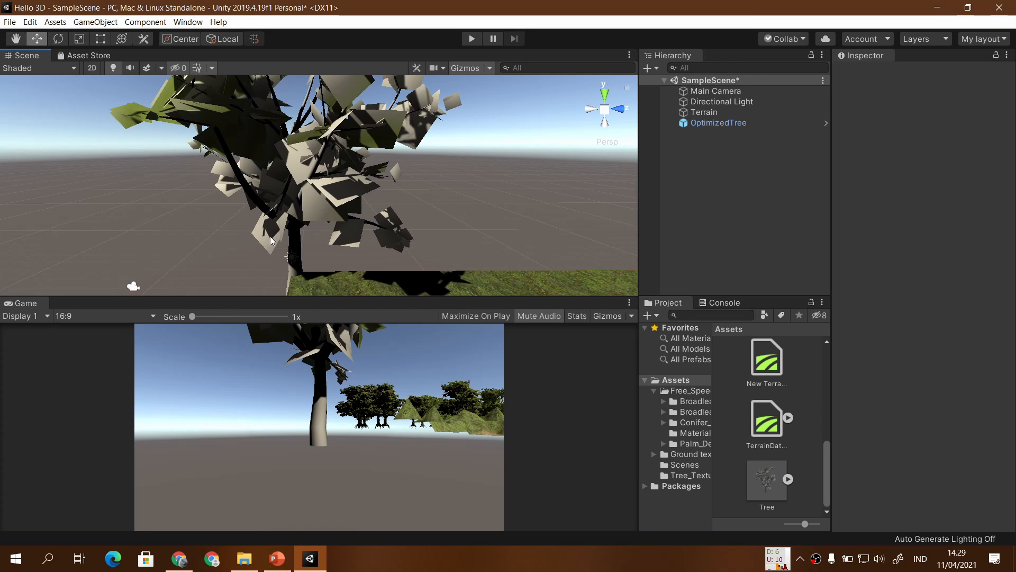
left_click(752, 119)
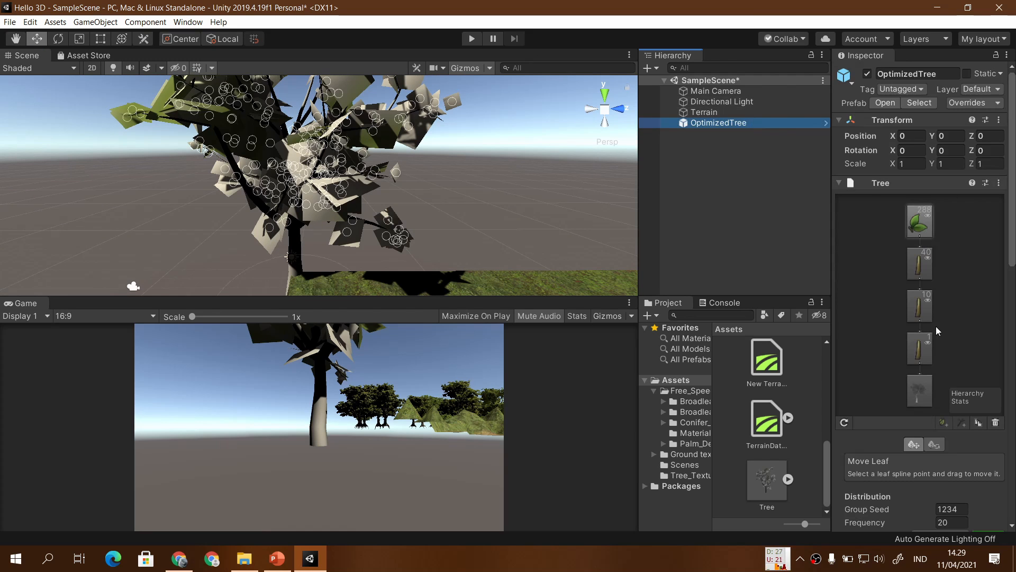
left_click(923, 393)
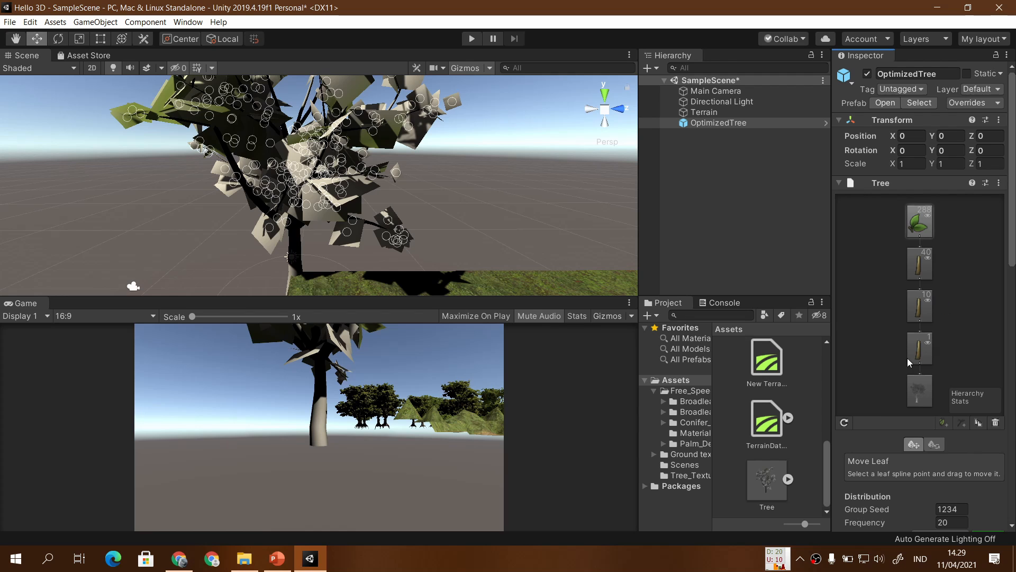
scroll(911, 253, "down", 6)
scroll(912, 255, "up", 3)
left_click(919, 228)
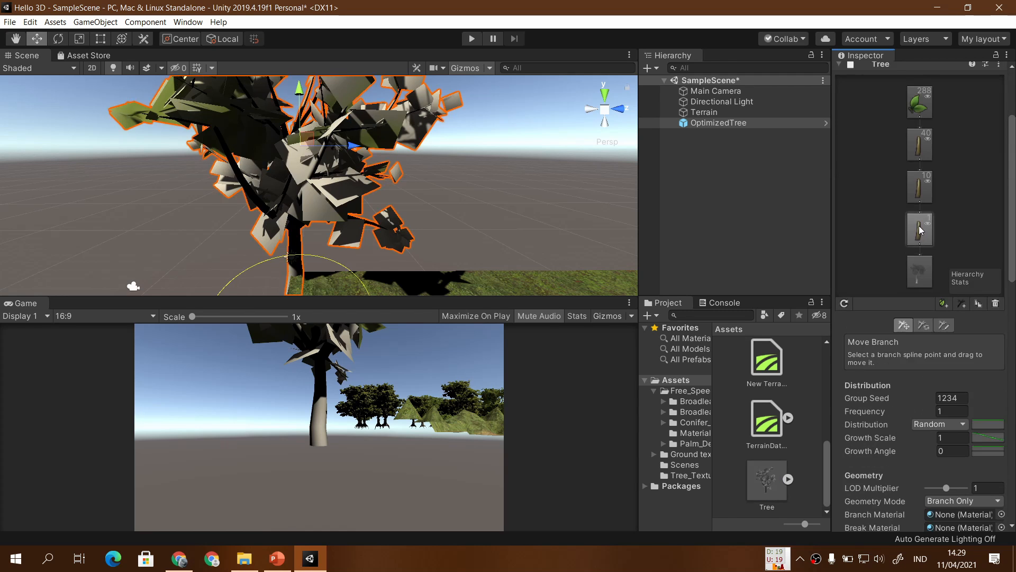
scroll(888, 286, "down", 8)
scroll(895, 318, "down", 3)
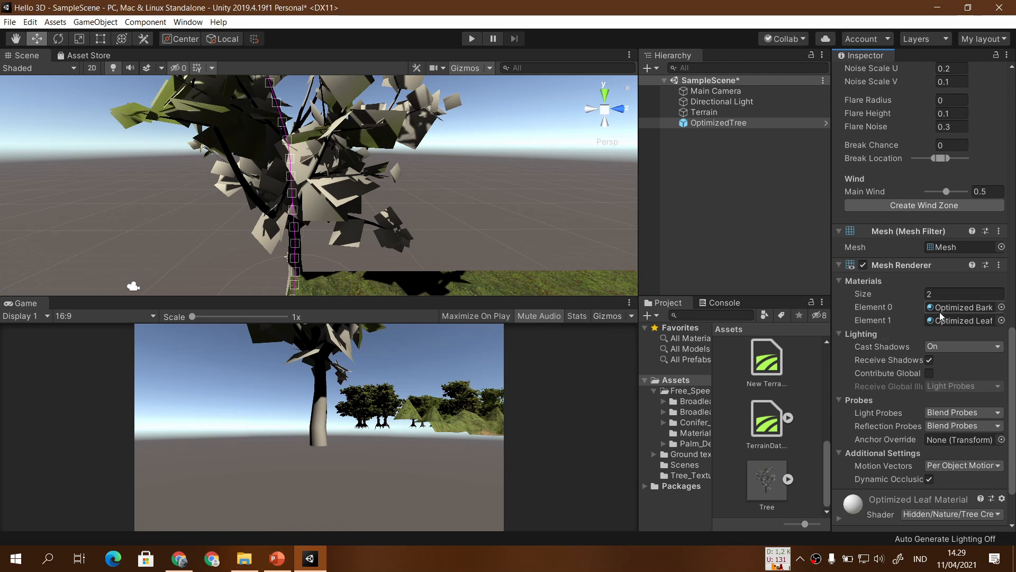
scroll(876, 317, "up", 8)
scroll(876, 316, "up", 15)
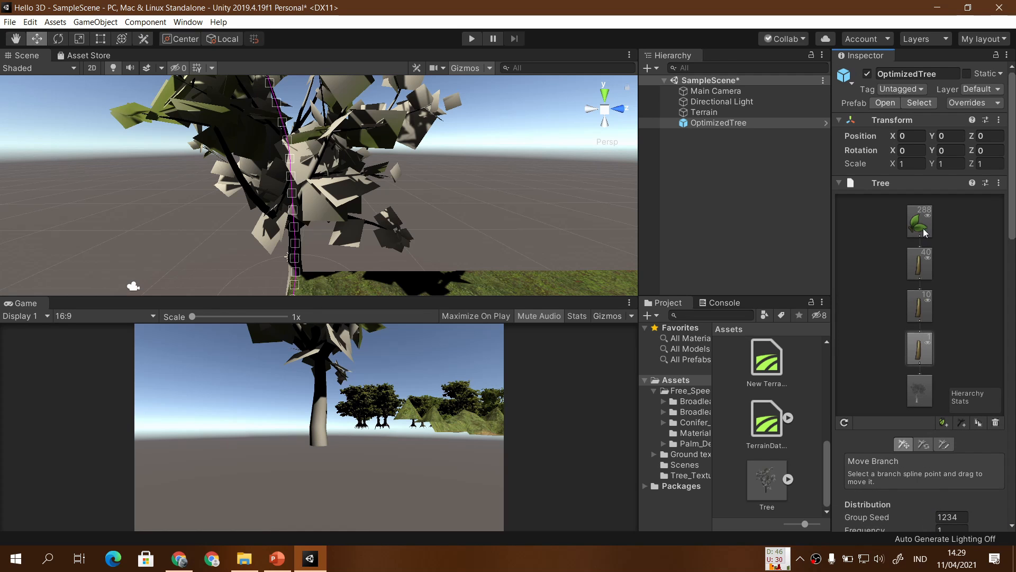
scroll(904, 301, "down", 8)
scroll(877, 361, "down", 4)
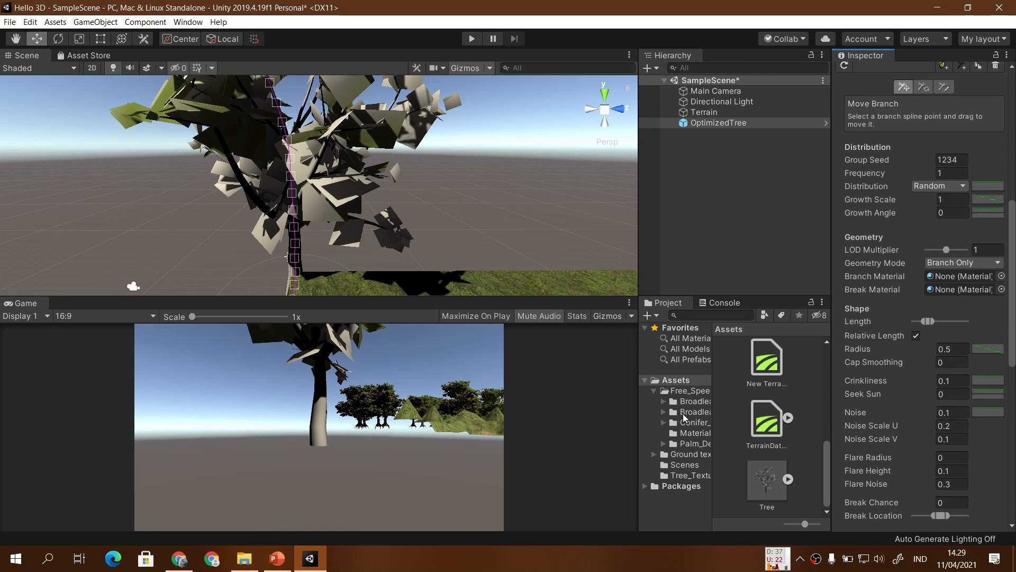
Look through the assets in the Free_SpeedTrees folder for bark and leaf materials.
left_click(696, 444)
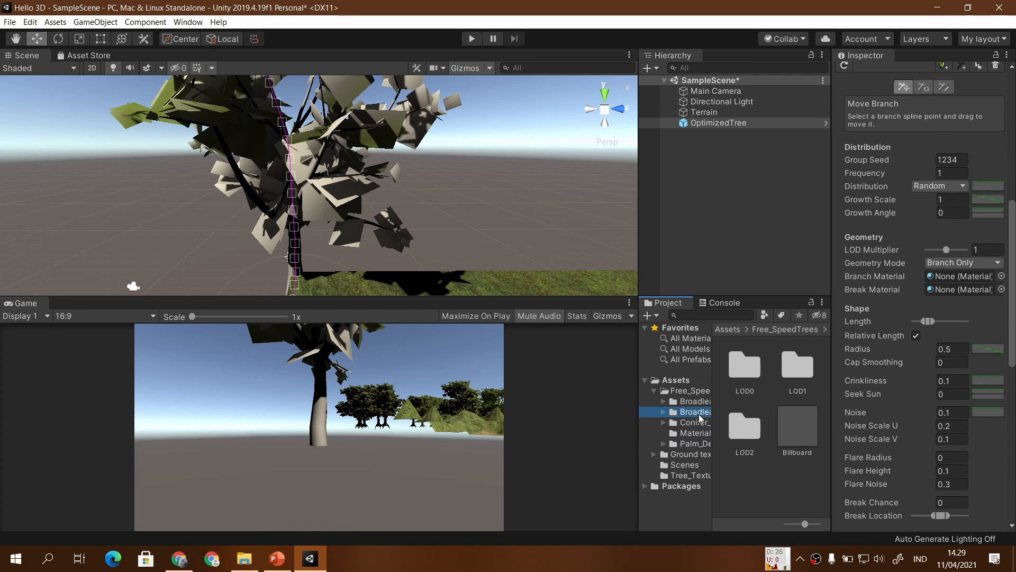
left_click(702, 392)
scroll(780, 410, "down", 5)
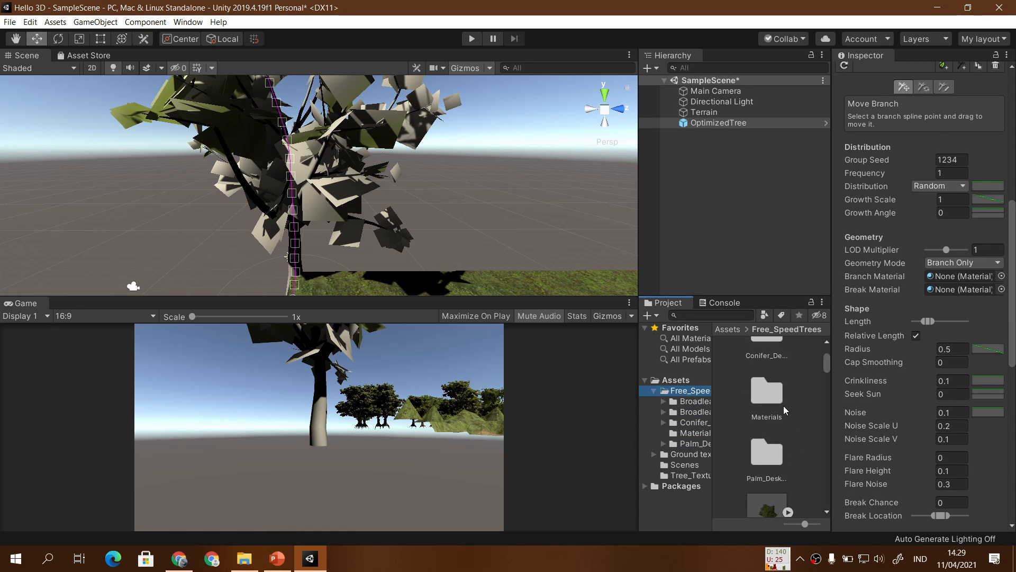
scroll(783, 406, "down", 3)
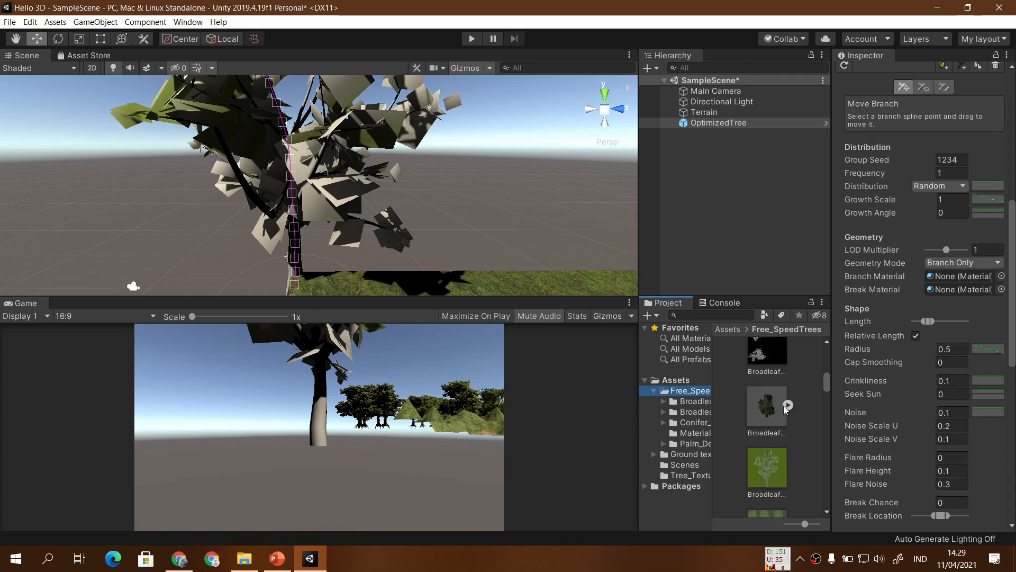
scroll(784, 405, "down", 4)
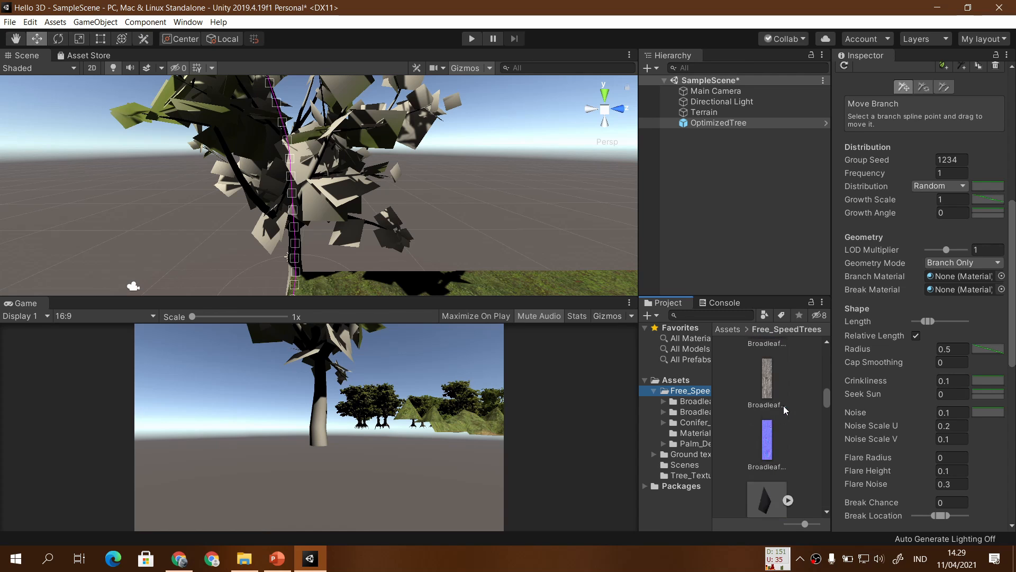
scroll(783, 405, "down", 5)
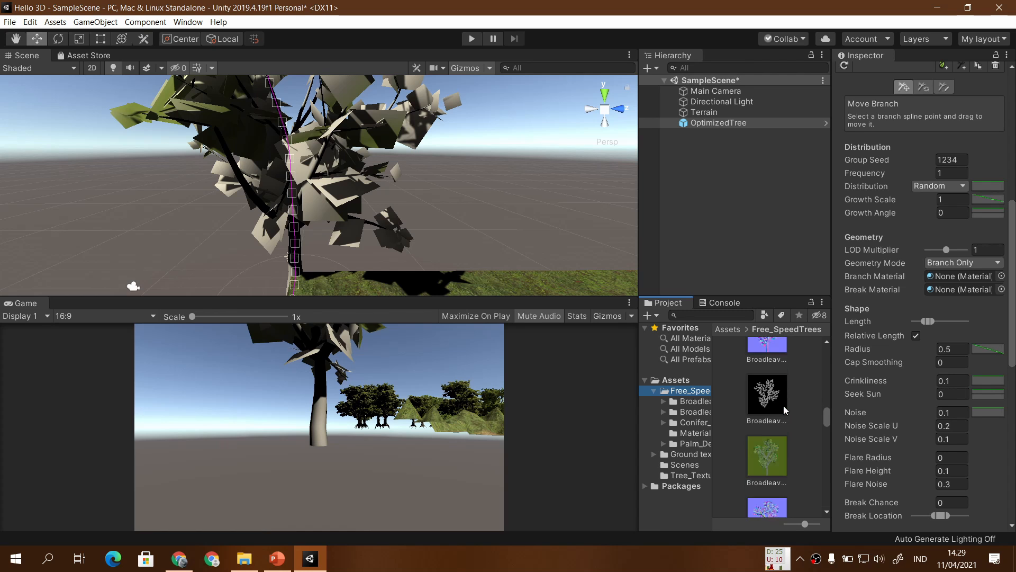
scroll(783, 406, "down", 6)
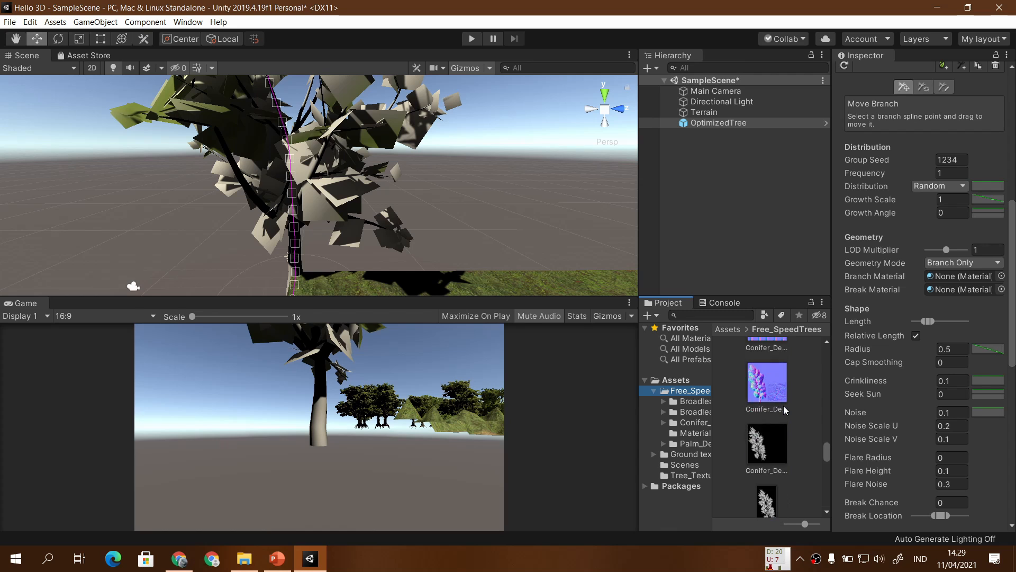
scroll(783, 406, "up", 3)
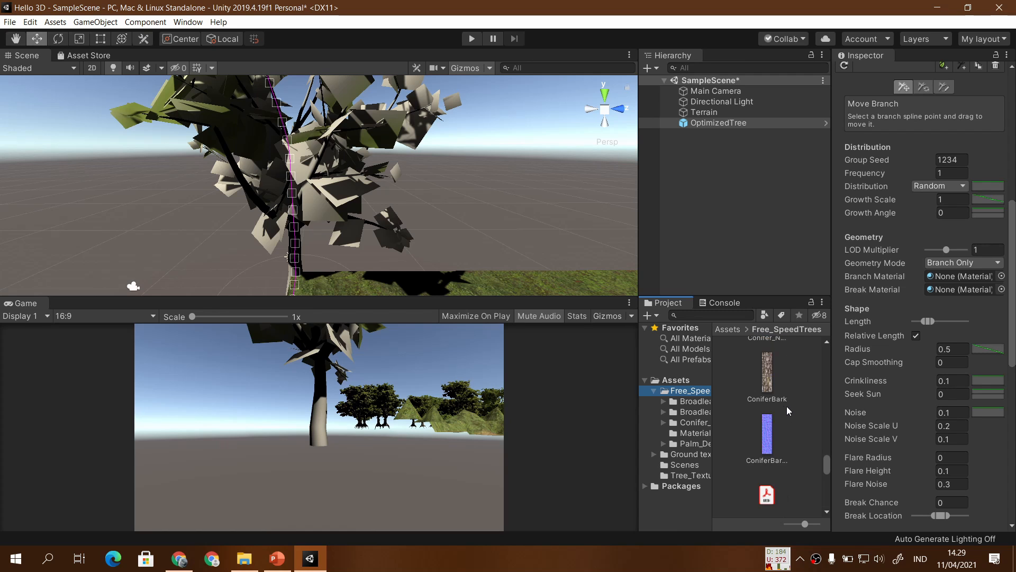
scroll(799, 424, "up", 3)
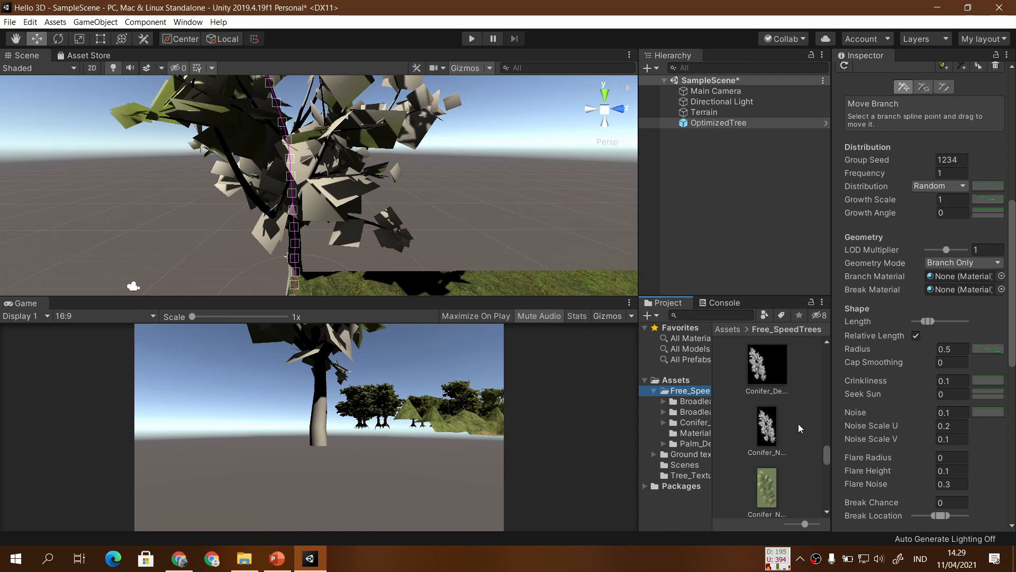
scroll(799, 424, "down", 3)
scroll(799, 425, "down", 2)
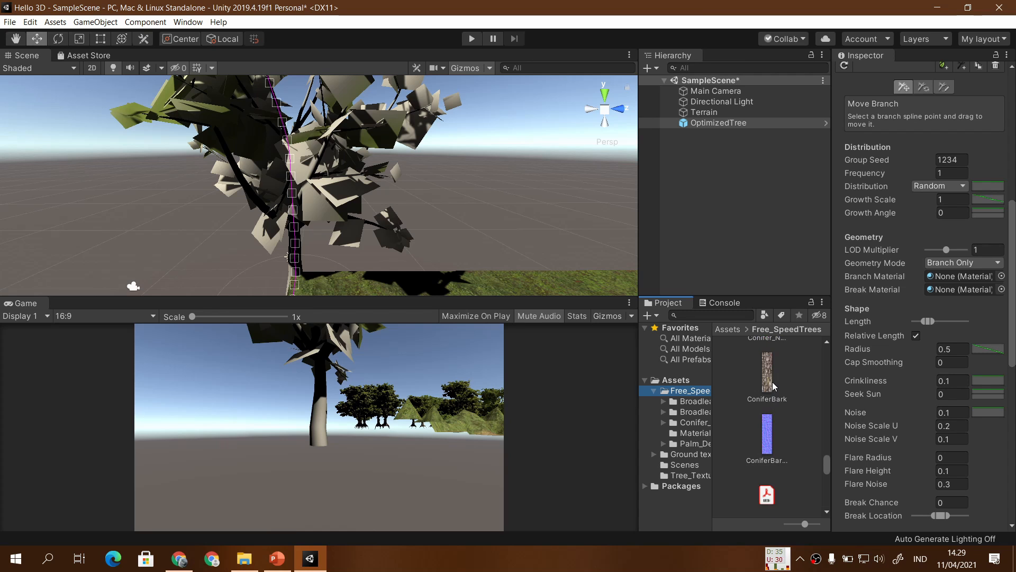
scroll(794, 440, "down", 3)
scroll(797, 434, "down", 5)
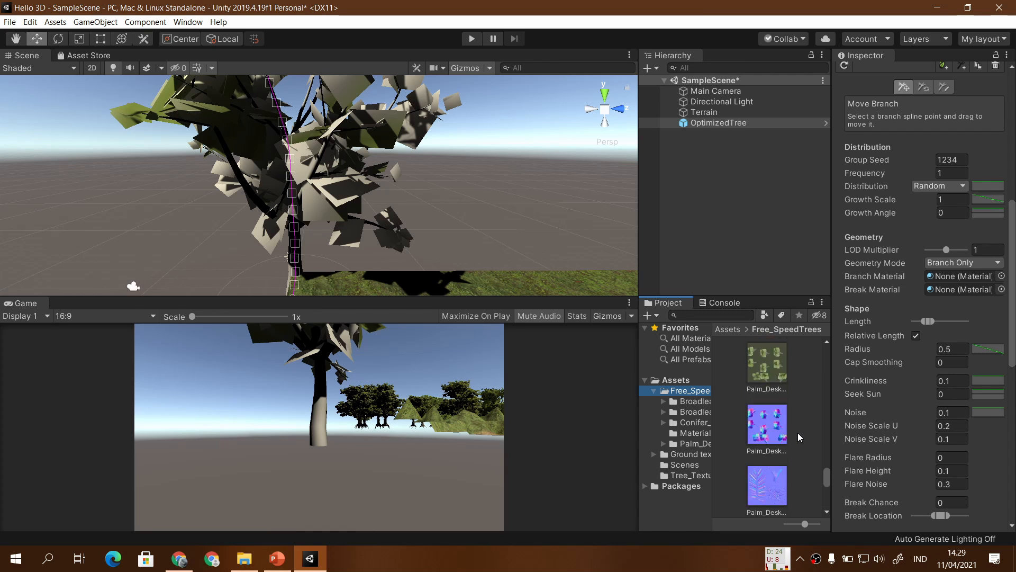
scroll(799, 430, "up", 5)
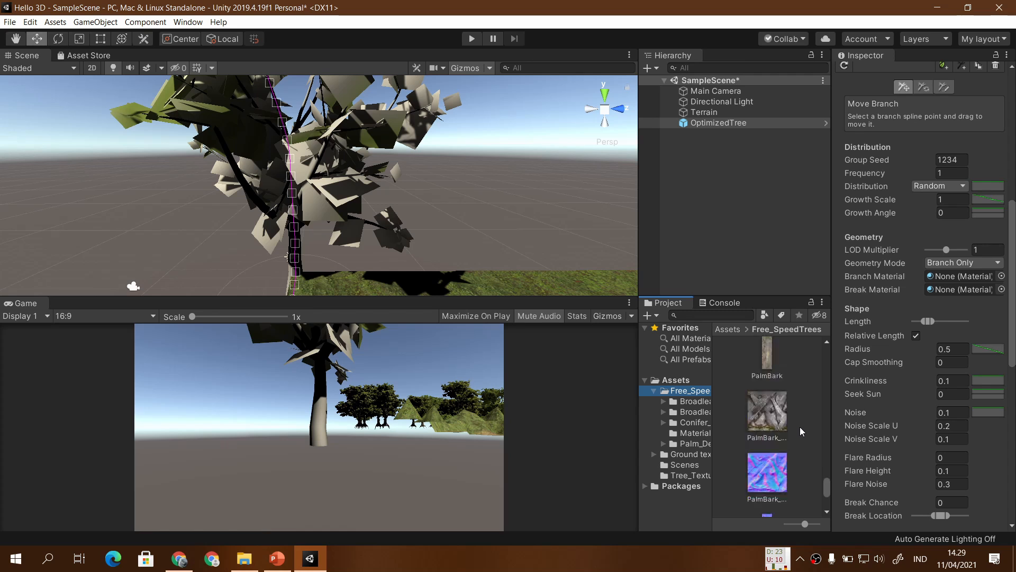
scroll(802, 420, "down", 3)
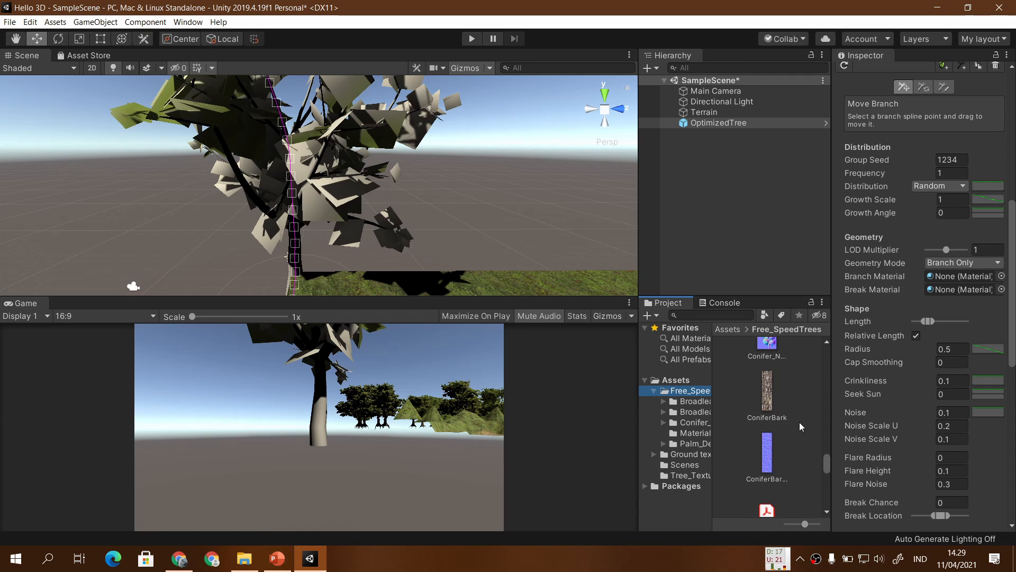
Check the Broadleaf, Materials and Palm subfolders of Free_SpeedTrees for usable tree materials.
left_click(694, 403)
left_click(696, 413)
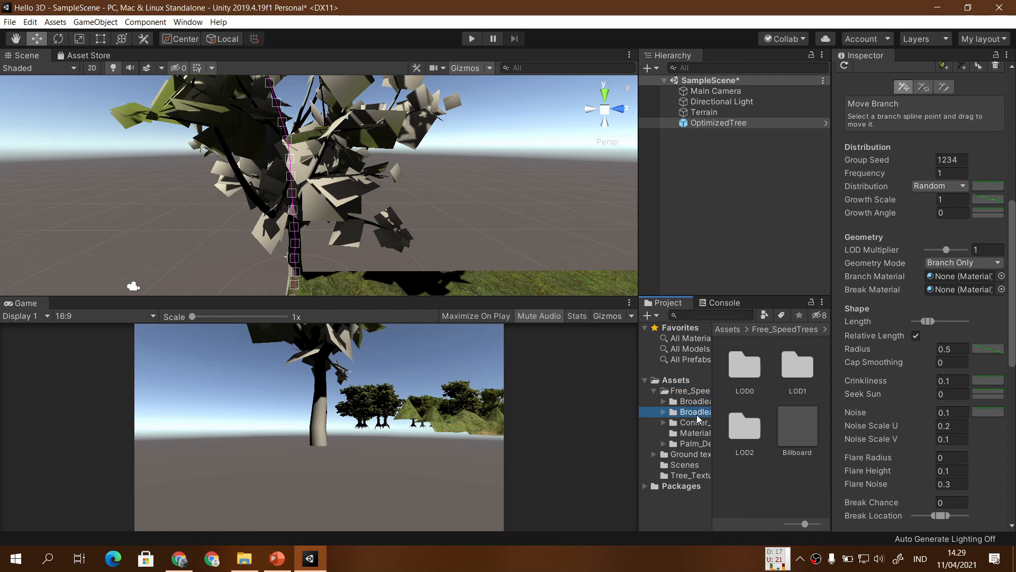
left_click(696, 433)
left_click(698, 444)
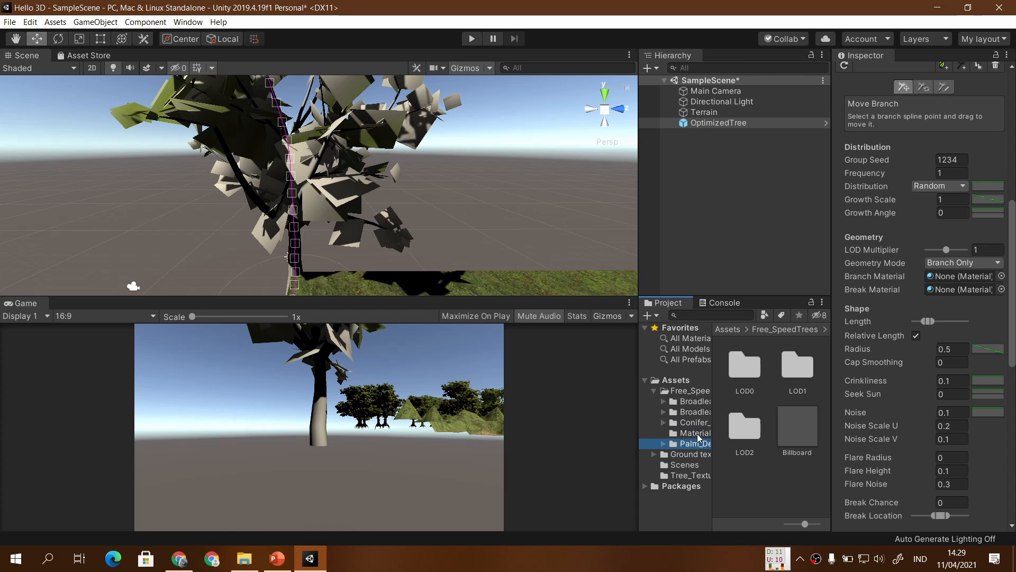
left_click(698, 433)
left_click(696, 443)
left_click(695, 412)
left_click(702, 406)
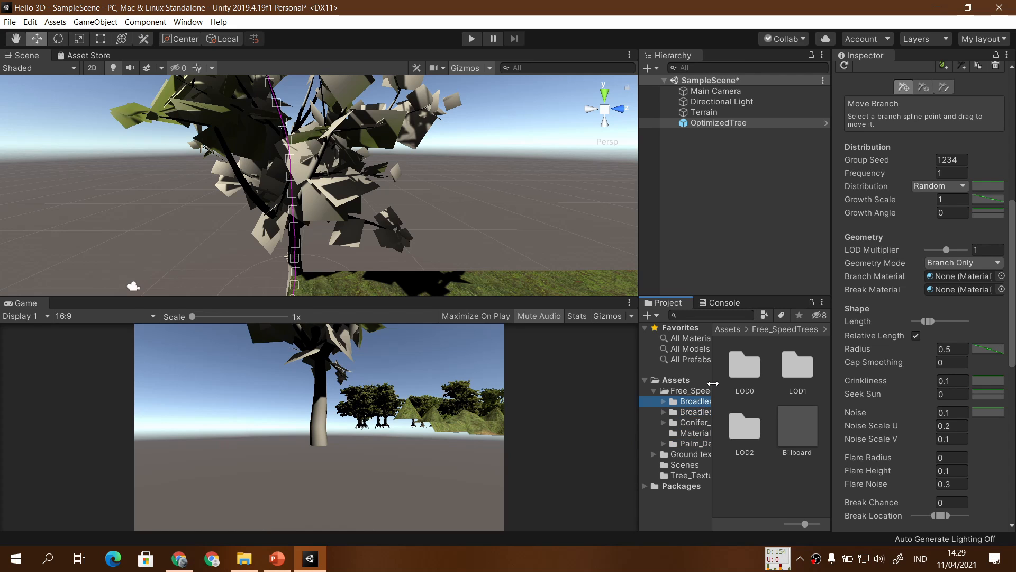
Show the project assets as a compact list and open the LOD0 folder inside Free_SpeedTrees' Broadleaf_Desktop Materials.
left_click(713, 380)
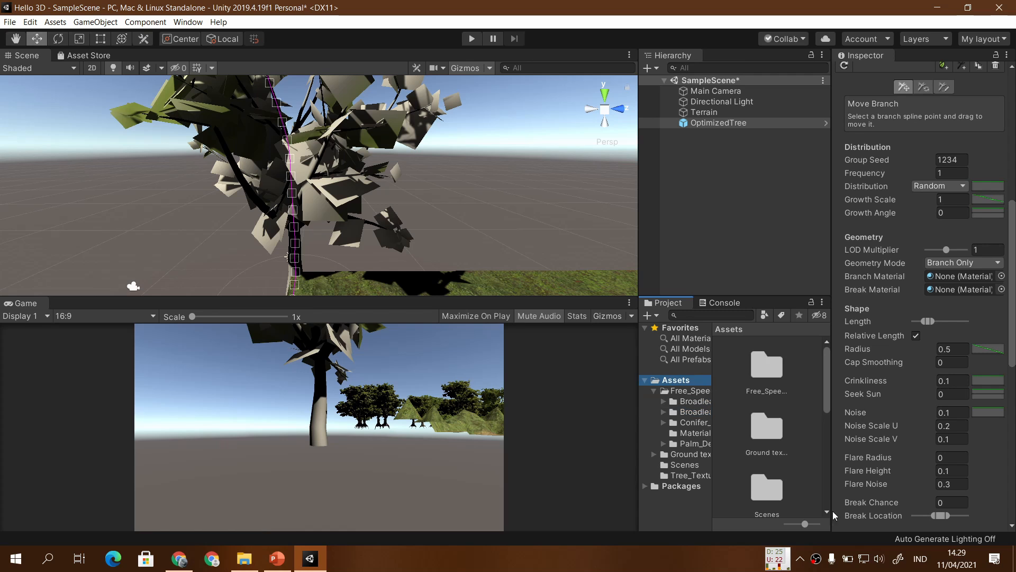
left_click_drag(805, 525, 783, 524)
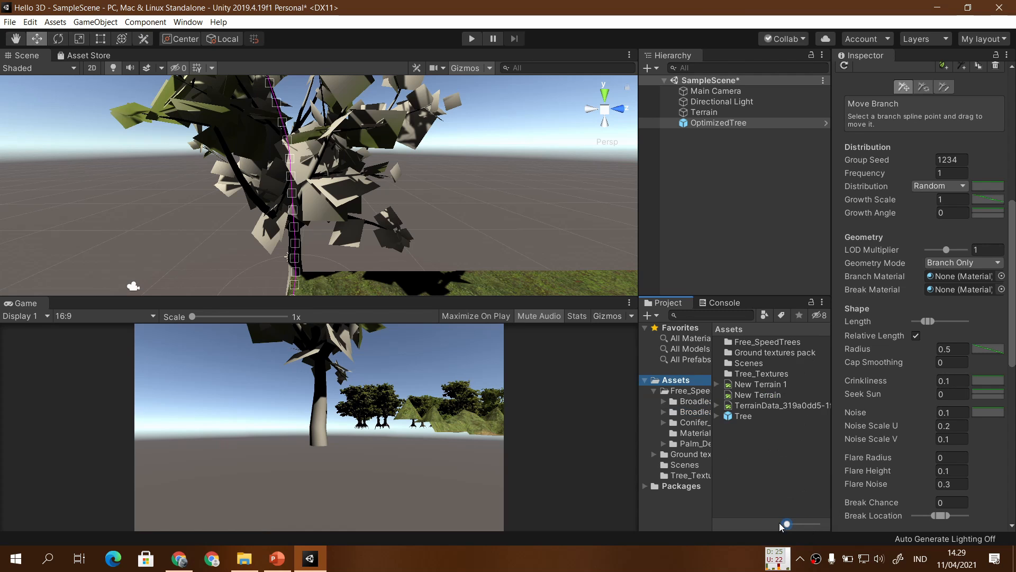
left_click(698, 403)
left_click(694, 391)
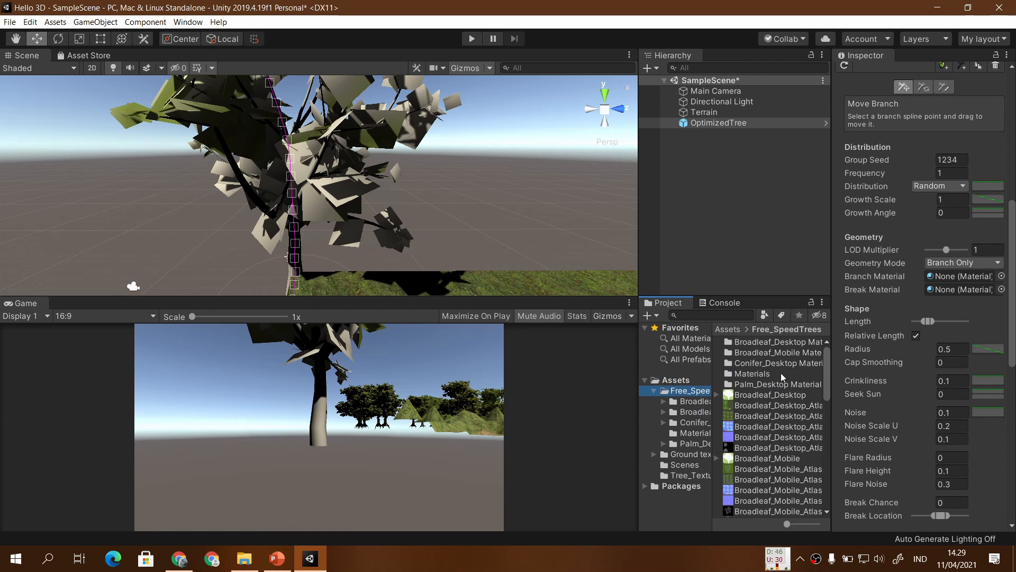
left_click(786, 345)
double_click(786, 345)
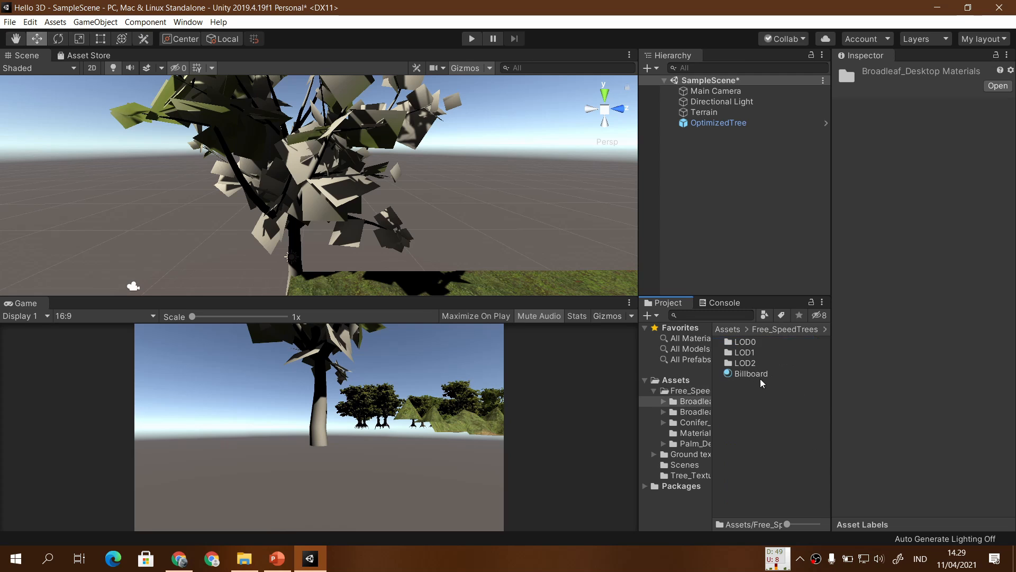
double_click(750, 343)
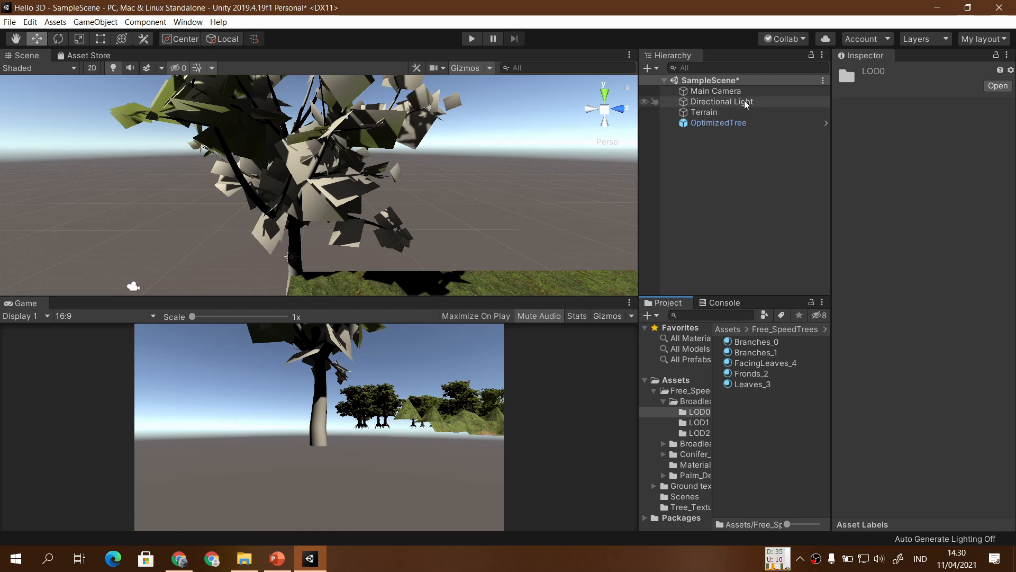
Assign the Branches_0 material as the Branch Material of OptimizedTree's trunk branch group.
left_click(749, 123)
scroll(929, 348, "down", 3)
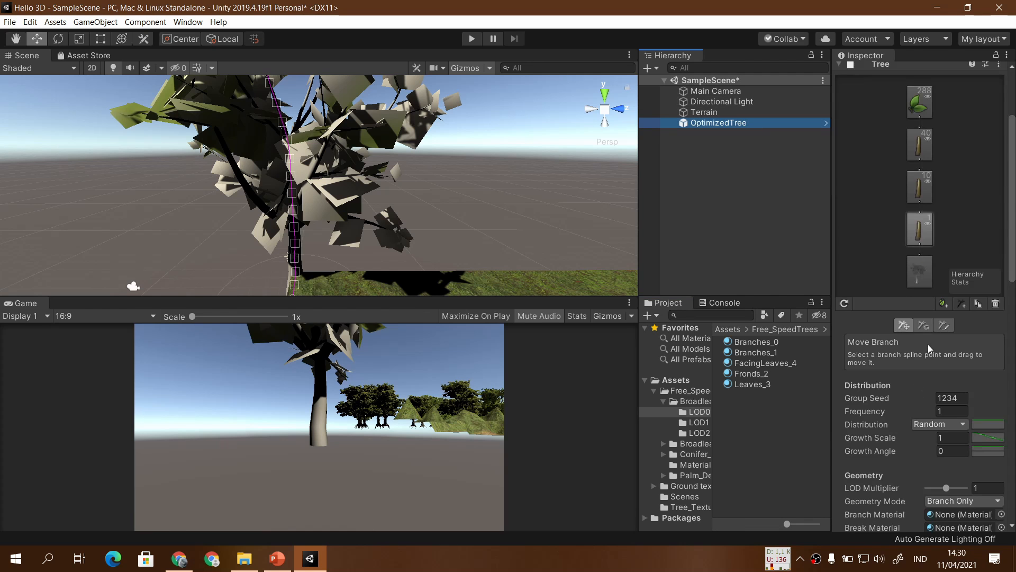
left_click(923, 228)
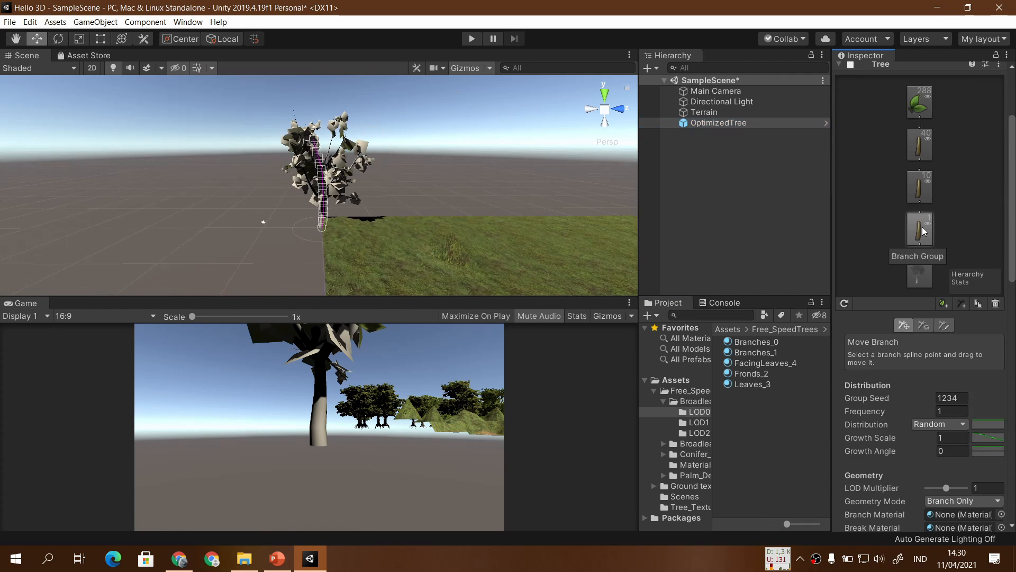
left_click(769, 342)
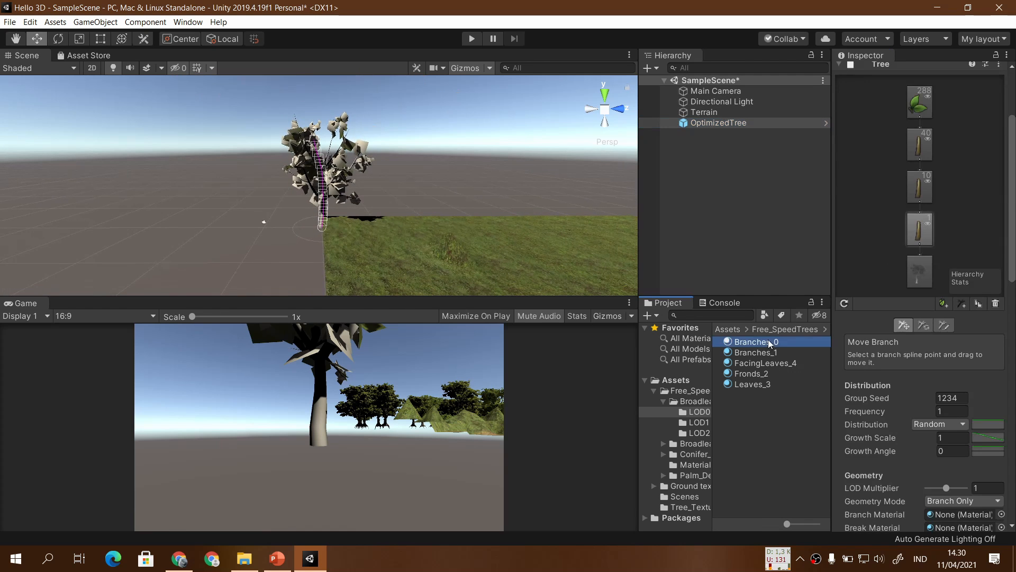
left_click(749, 125)
scroll(937, 275, "down", 9)
scroll(937, 275, "up", 9)
left_click(925, 351)
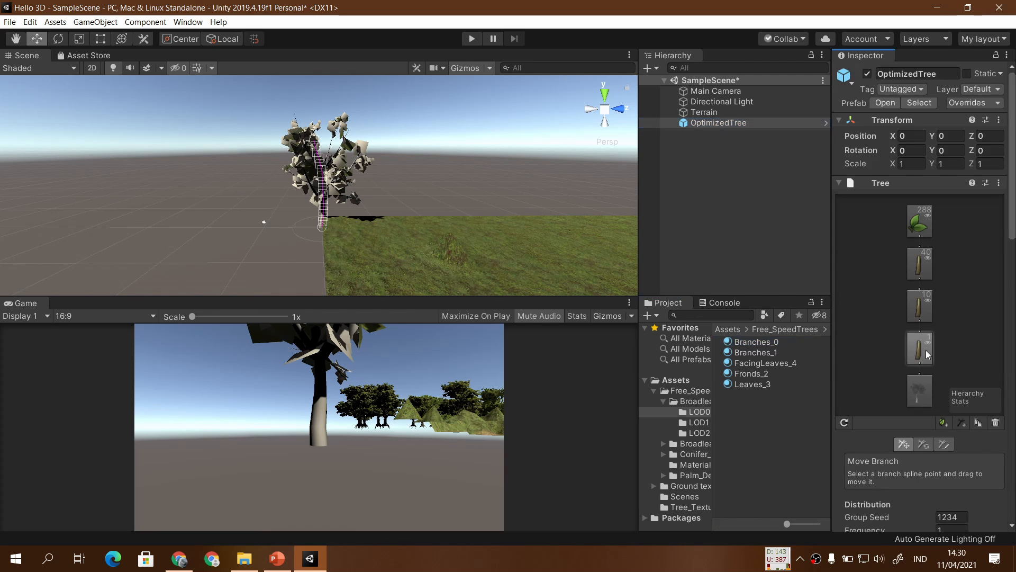
scroll(954, 292, "down", 3)
scroll(953, 292, "down", 5)
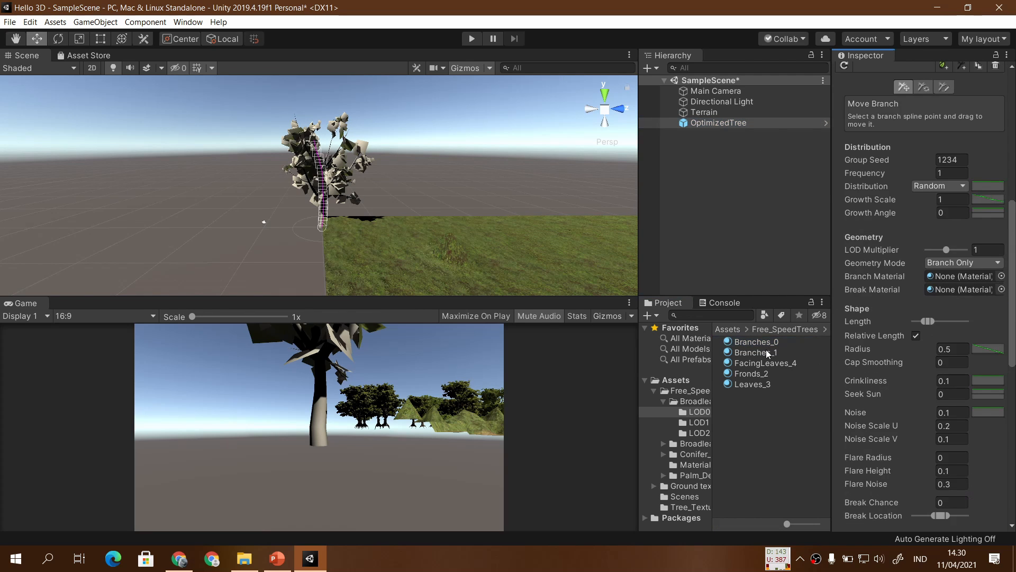
left_click_drag(764, 344, 965, 277)
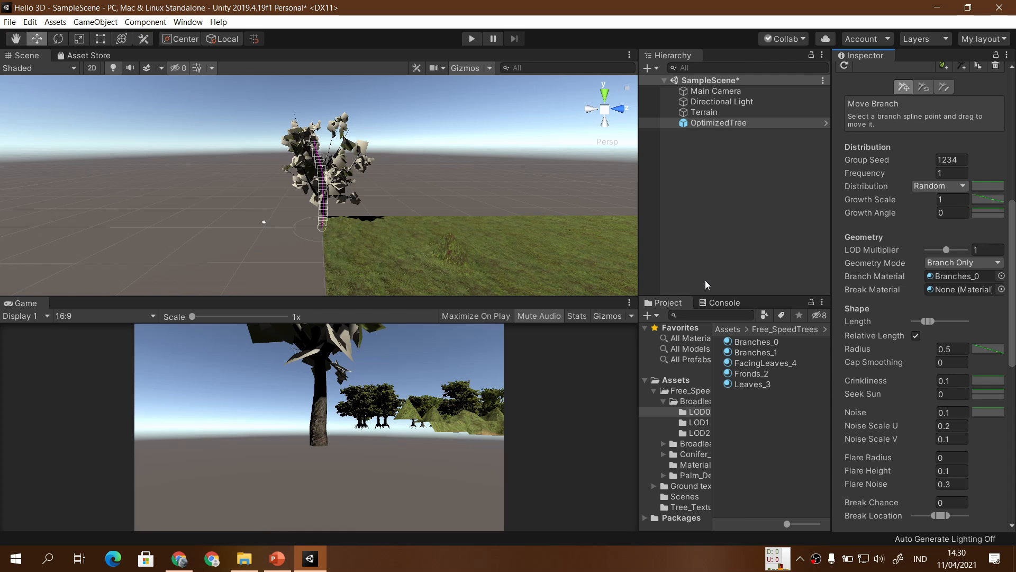
Assign Branches_1 as the Branch Material of OptimizedTree's whorled branch group and apply the Nature/Tree Creator Bark shader to it.
scroll(916, 209, "up", 7)
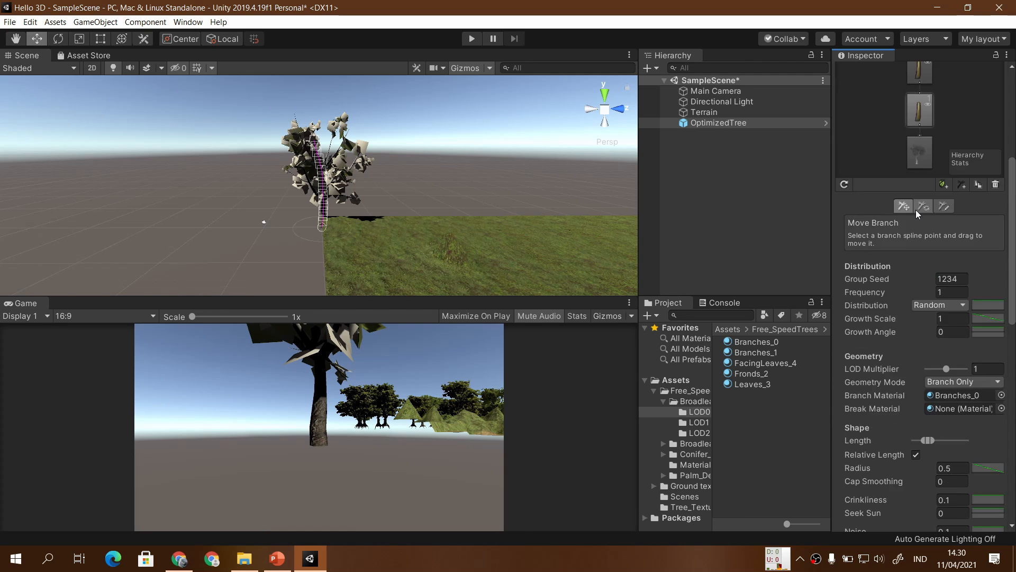
left_click(919, 307)
scroll(863, 340, "down", 5)
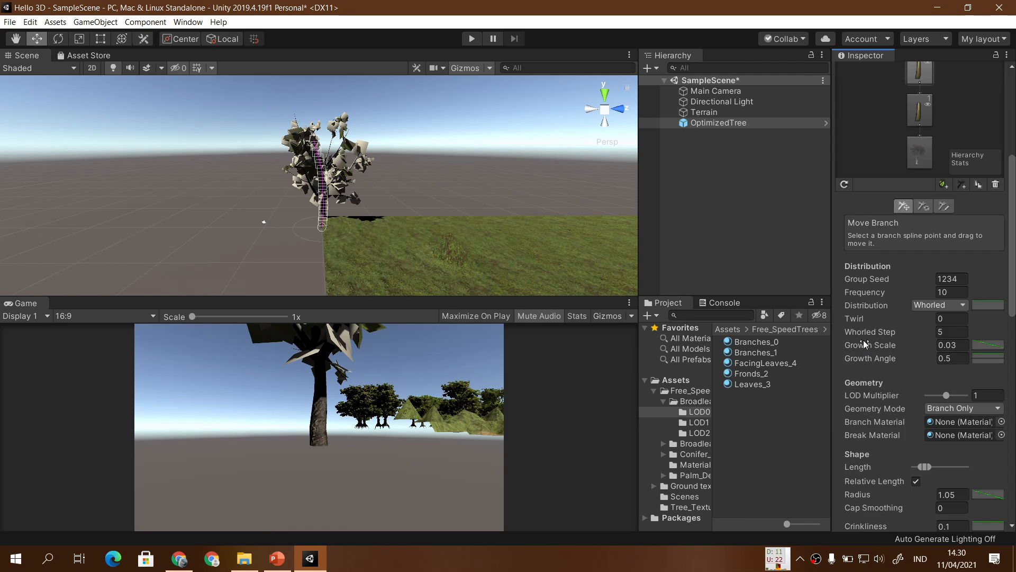
scroll(865, 338, "down", 3)
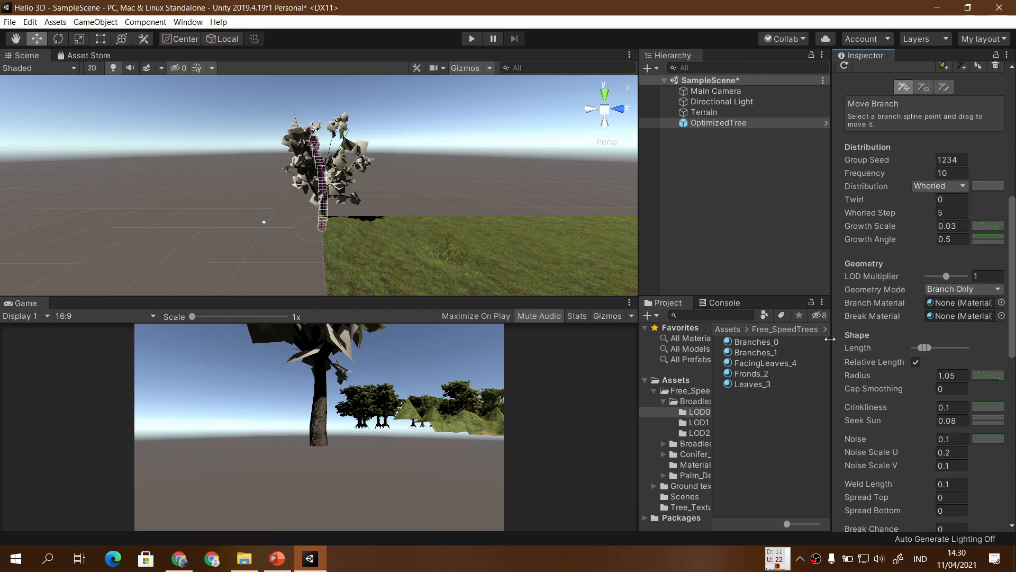
left_click_drag(766, 351, 932, 306)
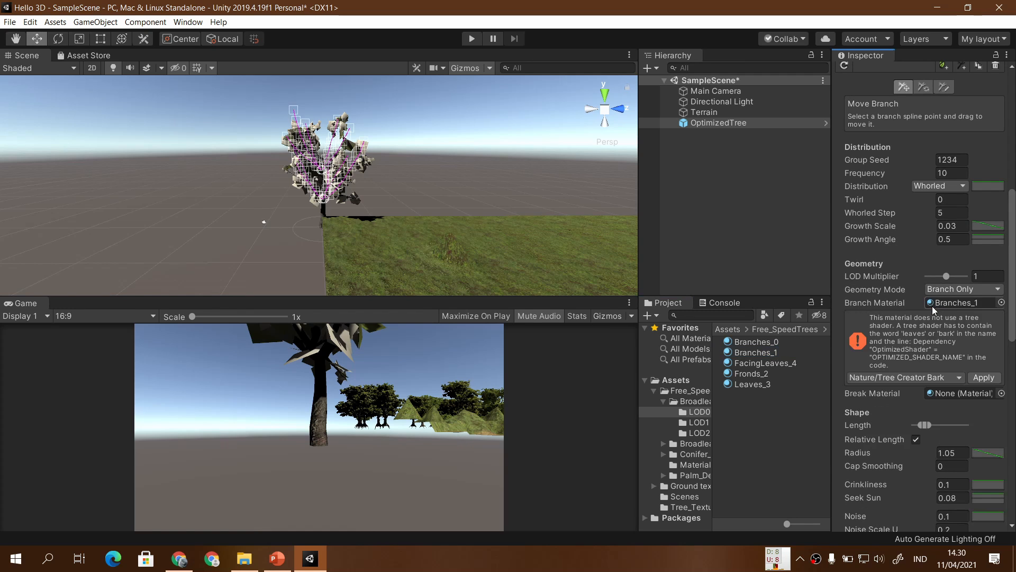
left_click(986, 380)
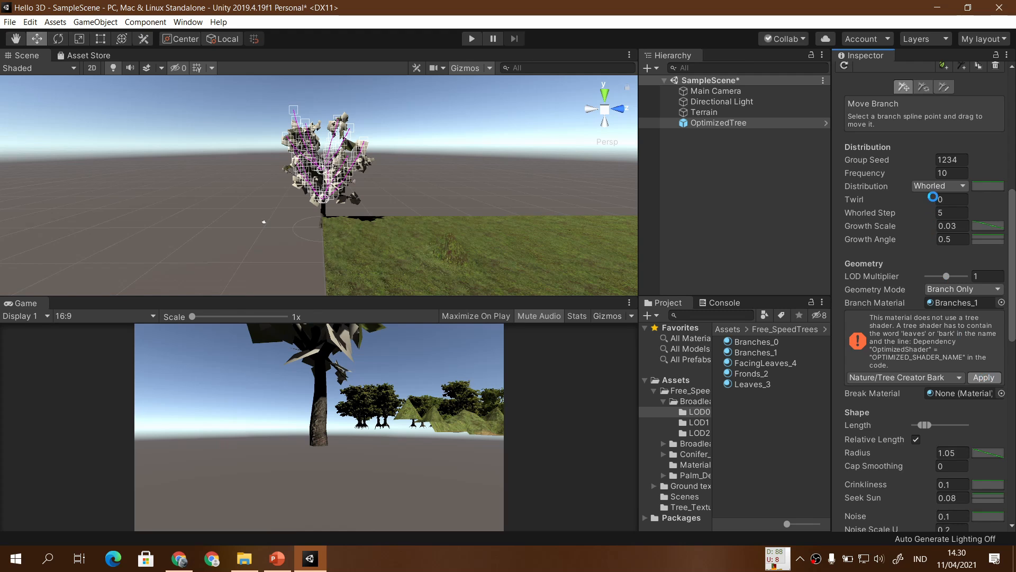
Assign Branches_1 as the Branch Material of the uppermost branch group, the one directly below the leaf group.
left_click(914, 270)
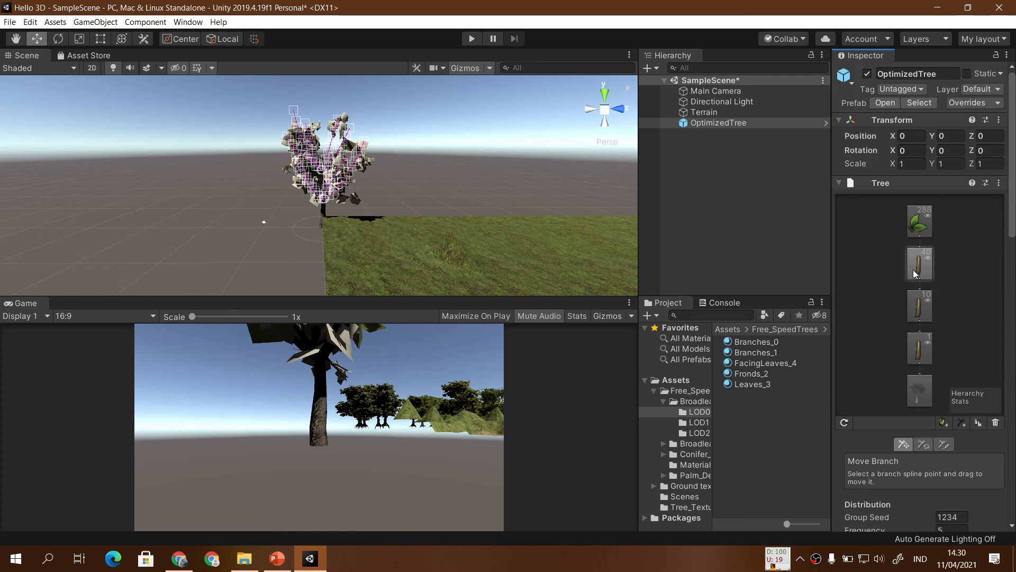
scroll(913, 269, "down", 10)
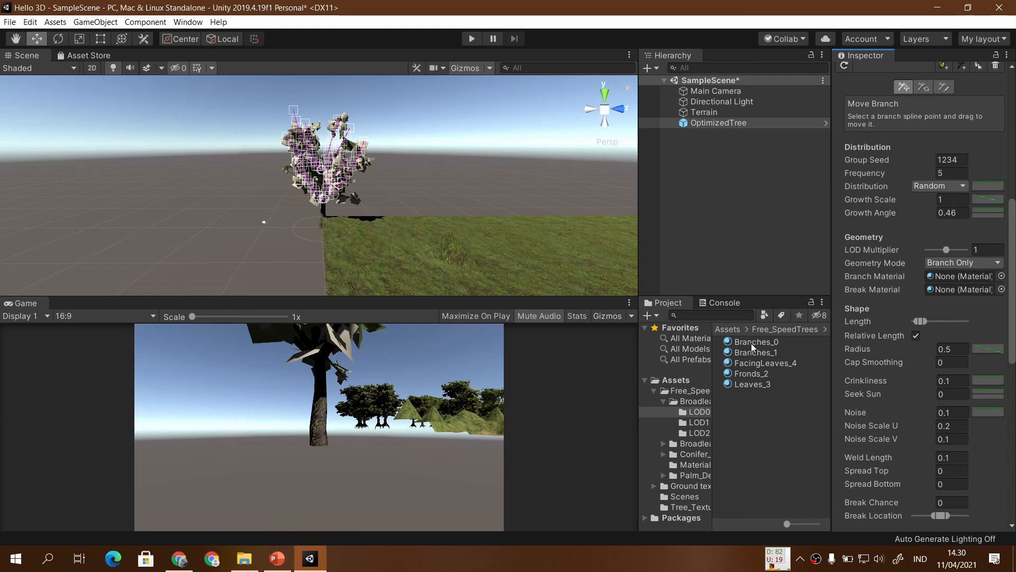
left_click_drag(753, 344, 953, 279)
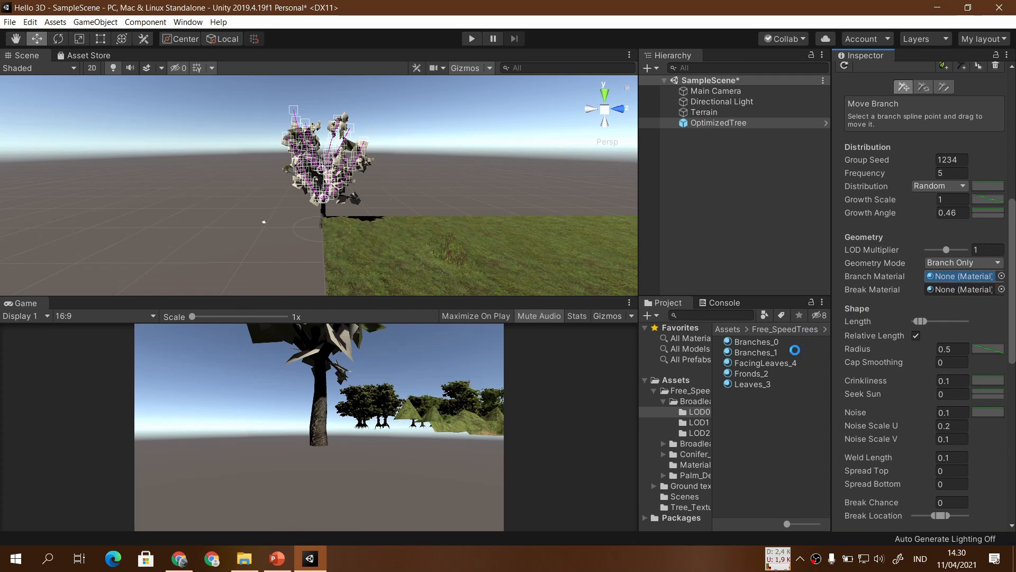
scroll(940, 292, "up", 10)
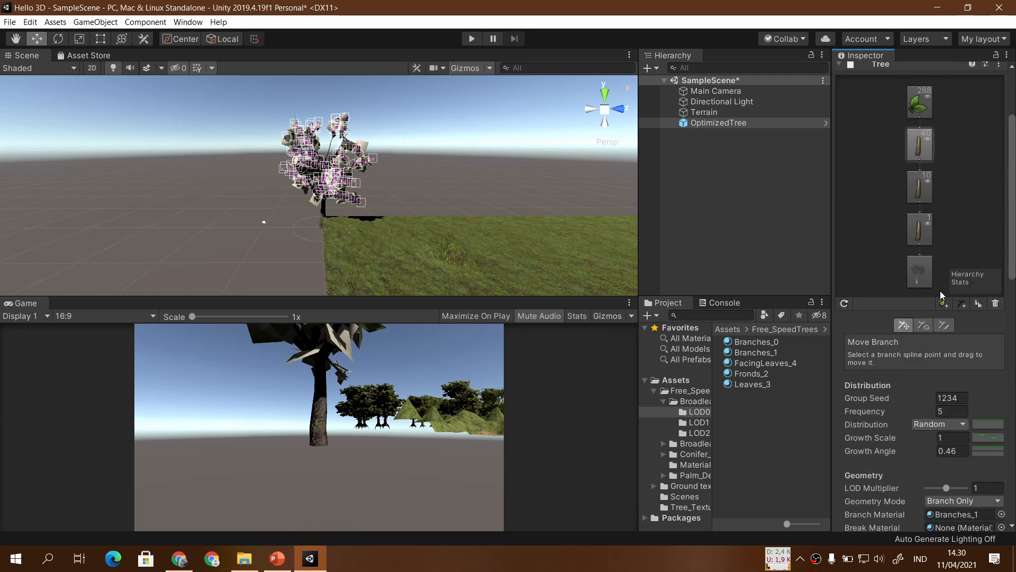
Assign Leaves_3 as the leaf group's material and apply the Nature/Tree Creator Leaves shader suggested for it.
left_click(919, 227)
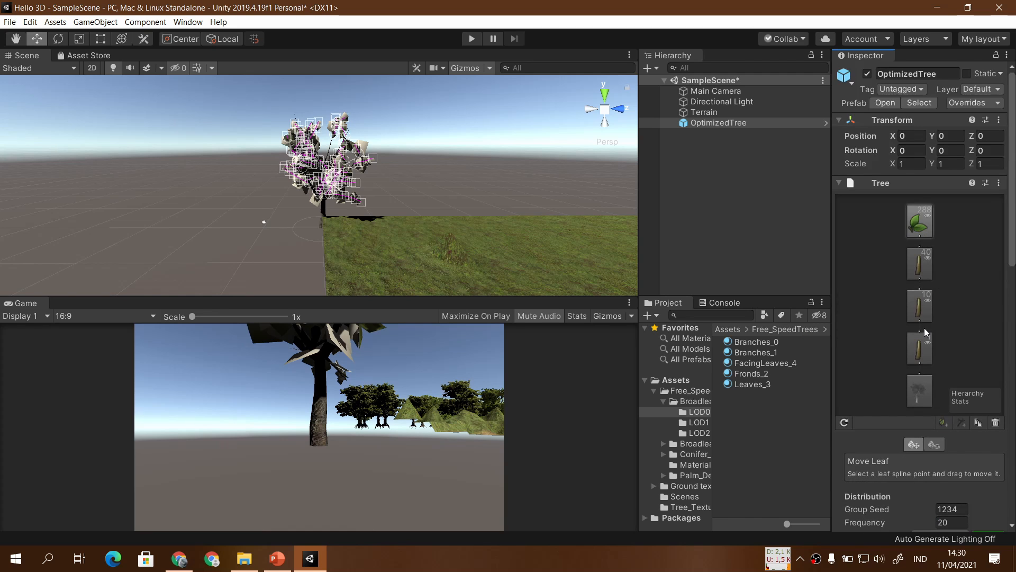
scroll(924, 329, "down", 10)
scroll(925, 327, "up", 3)
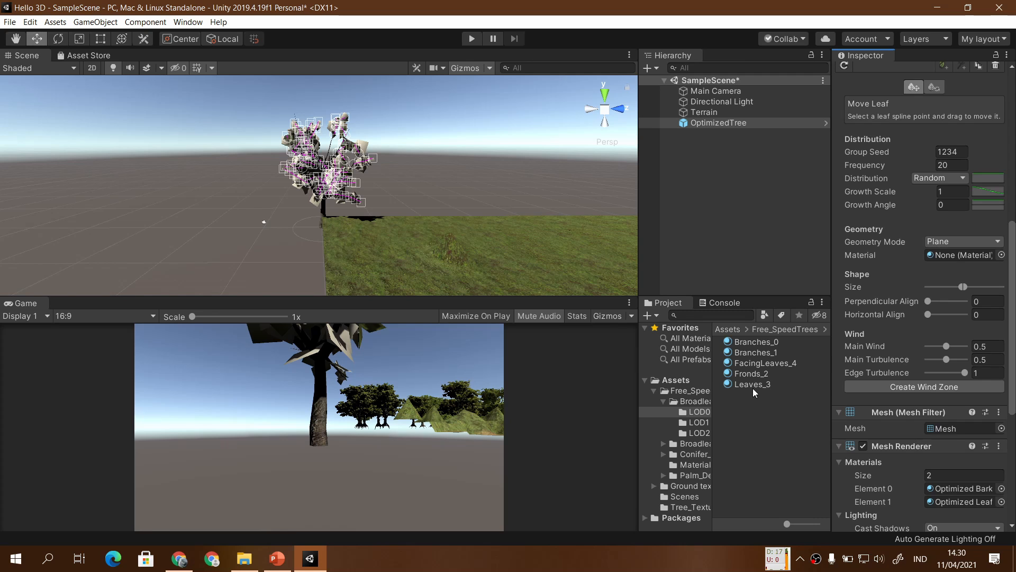
left_click_drag(762, 387, 951, 259)
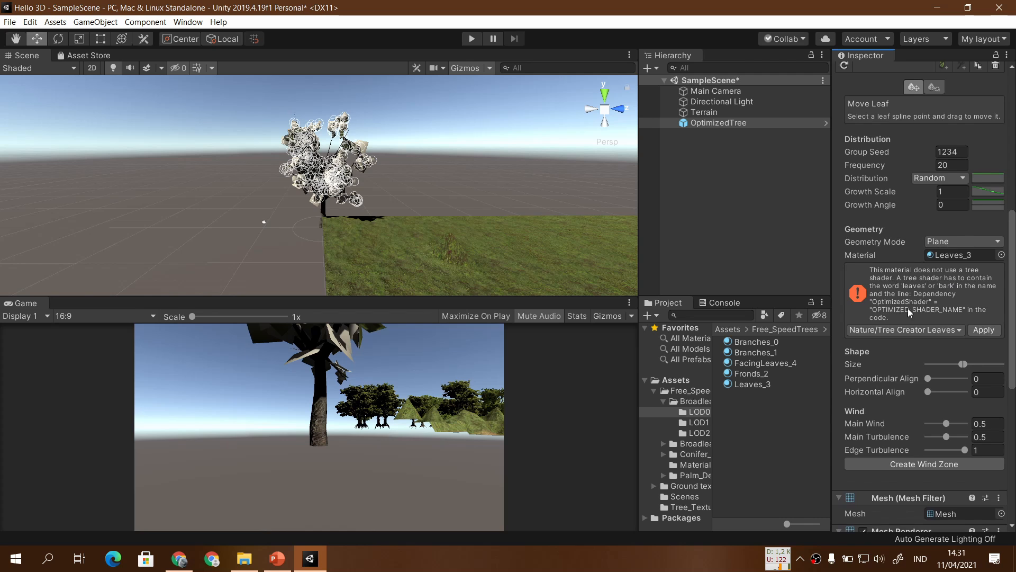
scroll(908, 308, "down", 3)
scroll(908, 308, "up", 3)
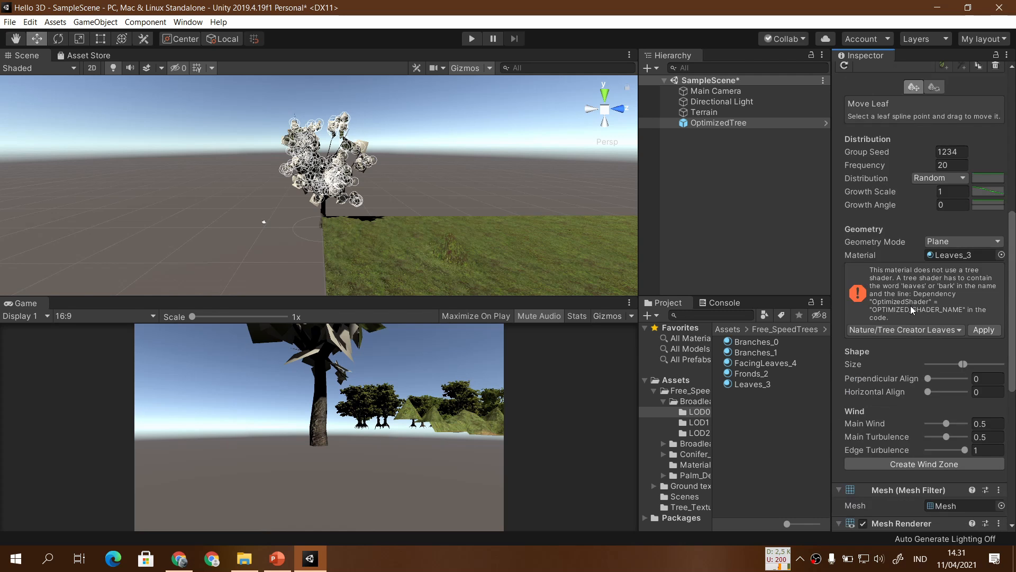
left_click(984, 330)
Try to replace the material of OptimizedTree's leaf group with FacingLeaves_4.
left_click(478, 191)
left_click_drag(484, 196, 453, 222, "alt")
left_click(706, 124)
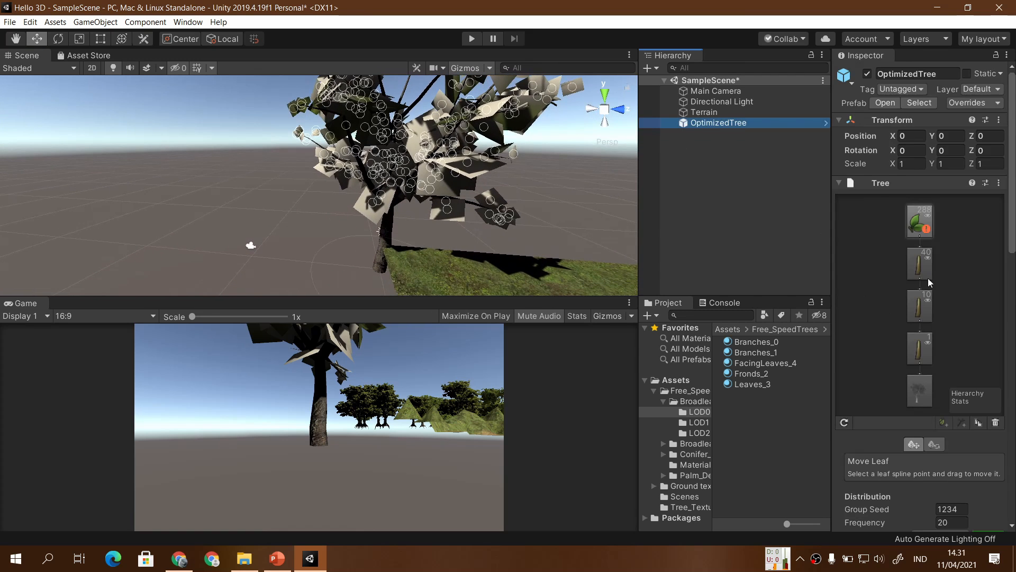
left_click(922, 224)
scroll(946, 298, "down", 9)
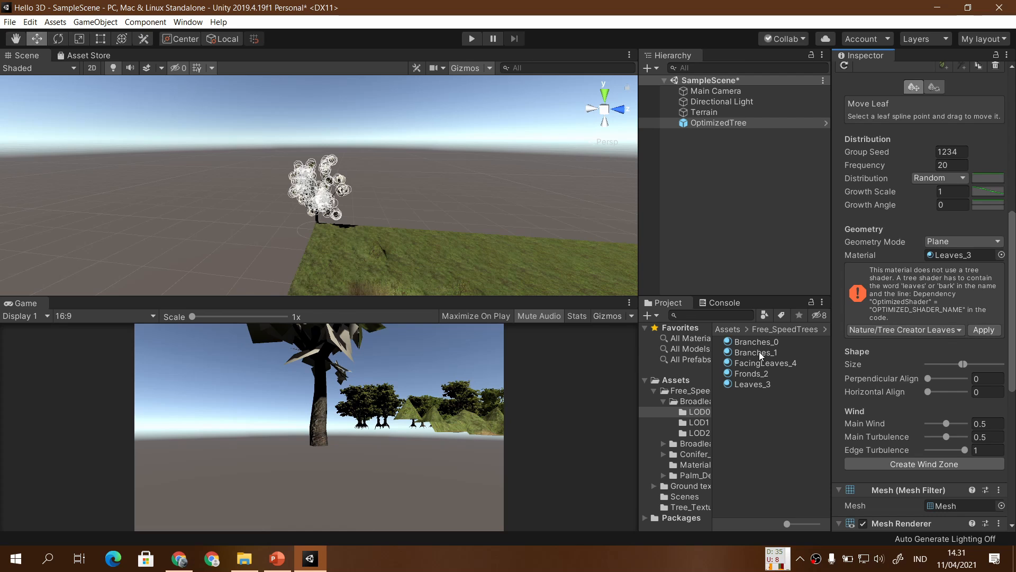
left_click_drag(769, 365, 955, 269)
left_click(971, 255)
left_click(972, 256)
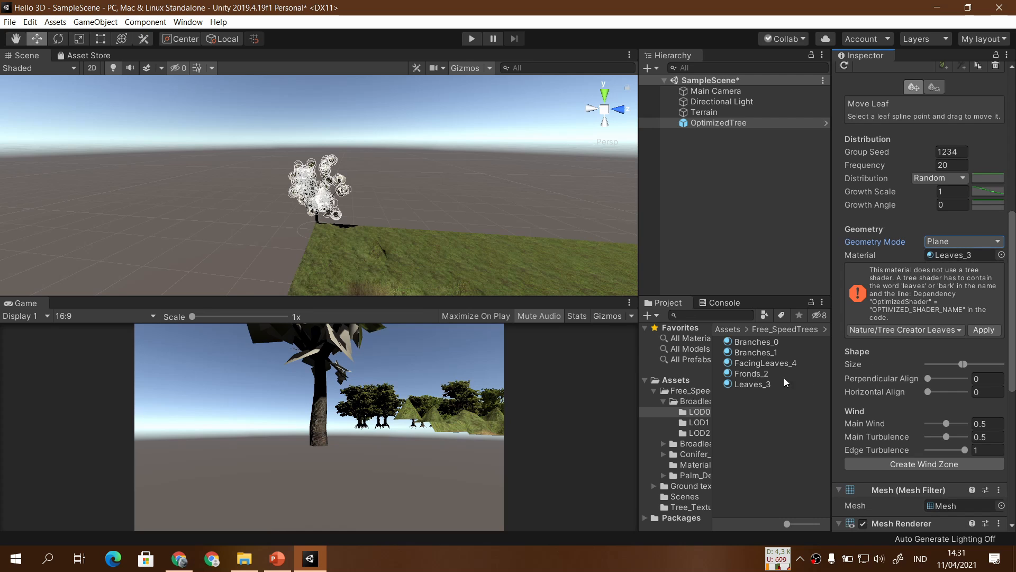
Locate the leaf group's assigned material among the project assets and check which tree shaders are offered for it.
left_click(988, 255)
left_click(987, 253)
left_click(974, 255)
left_click(974, 255)
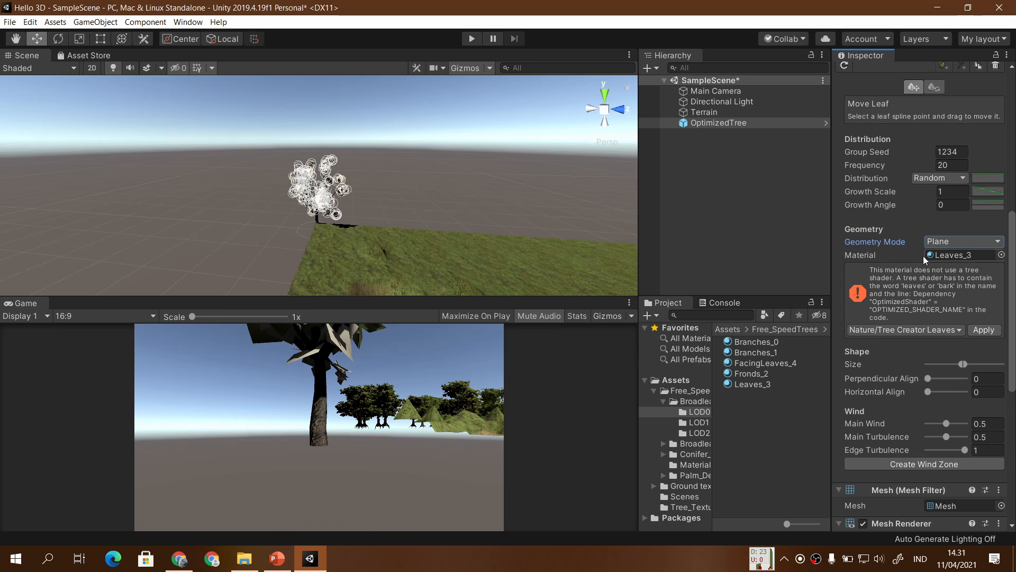
left_click(959, 258)
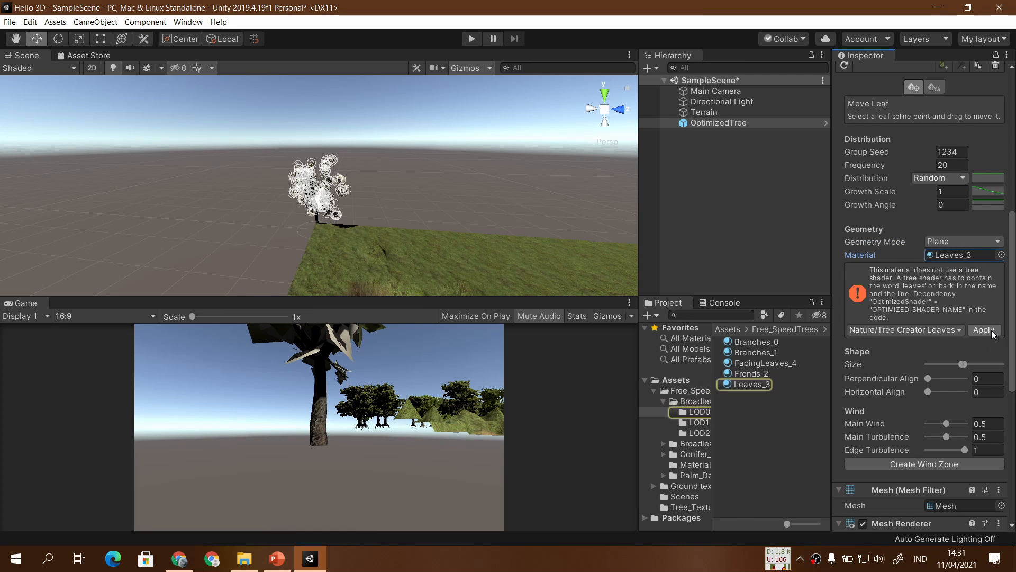
left_click(946, 332)
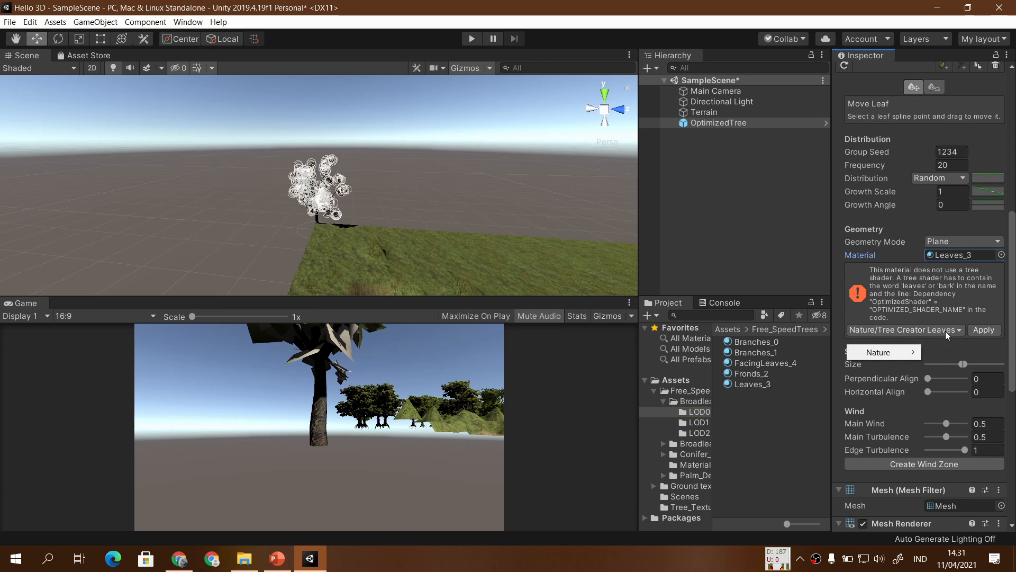
mouse_move(888, 352)
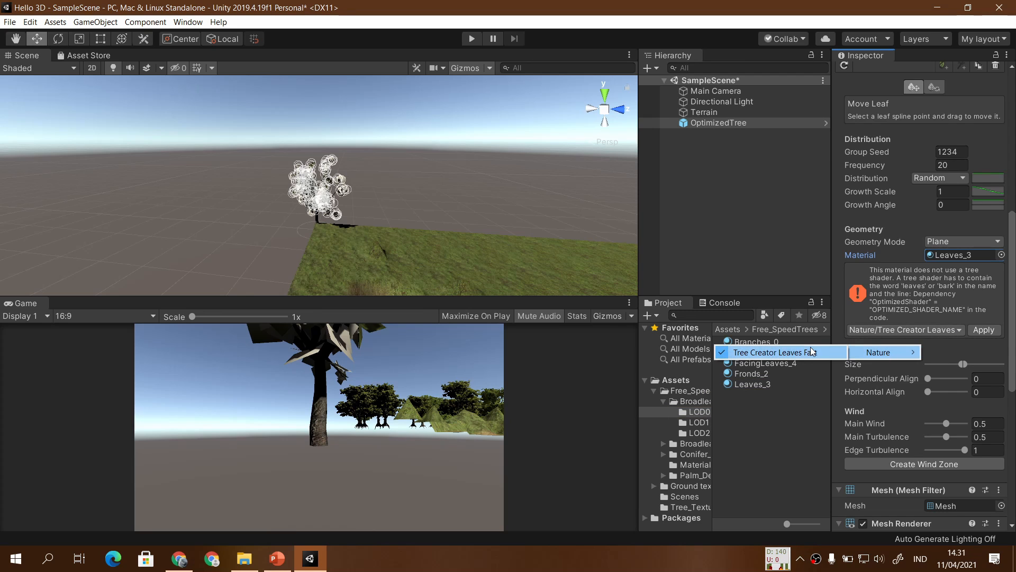
left_click(939, 292)
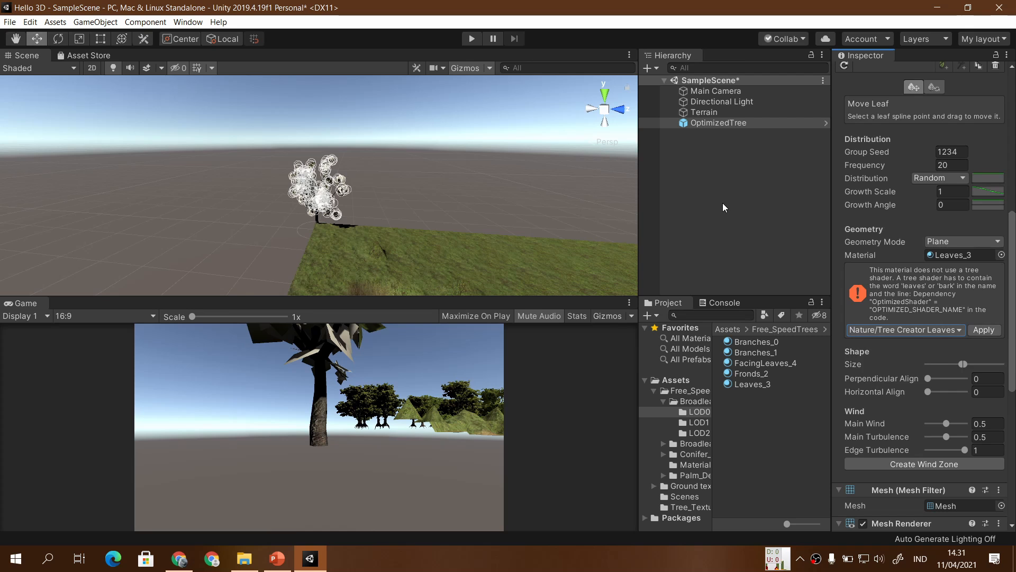
Examine the tree's leaves up close, and set the Leaves_3 material's Geometry Type to Leaf.
scroll(295, 202, "up", 2)
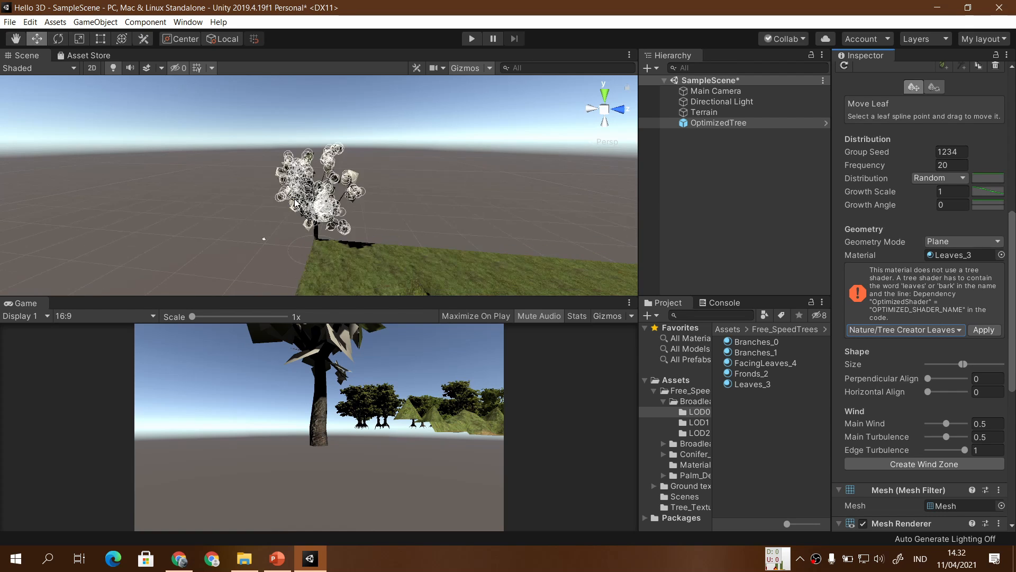
scroll(295, 202, "up", 6)
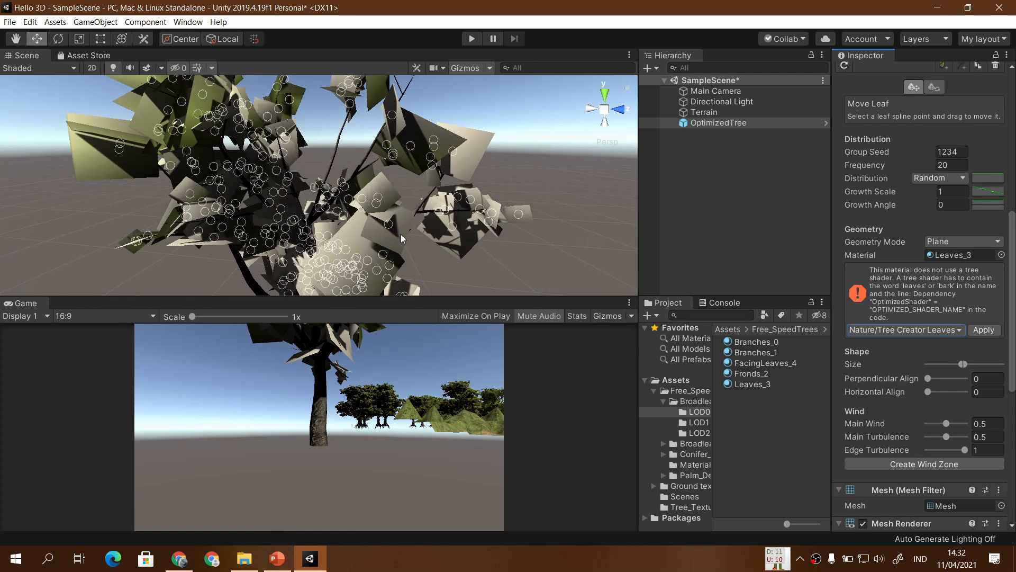
scroll(401, 238, "down", 5)
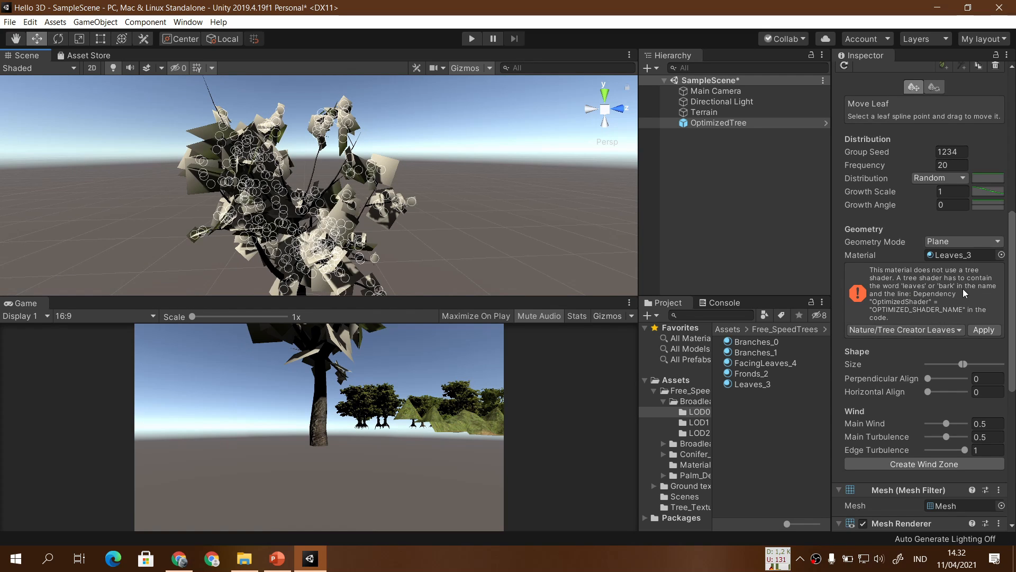
left_click(752, 383)
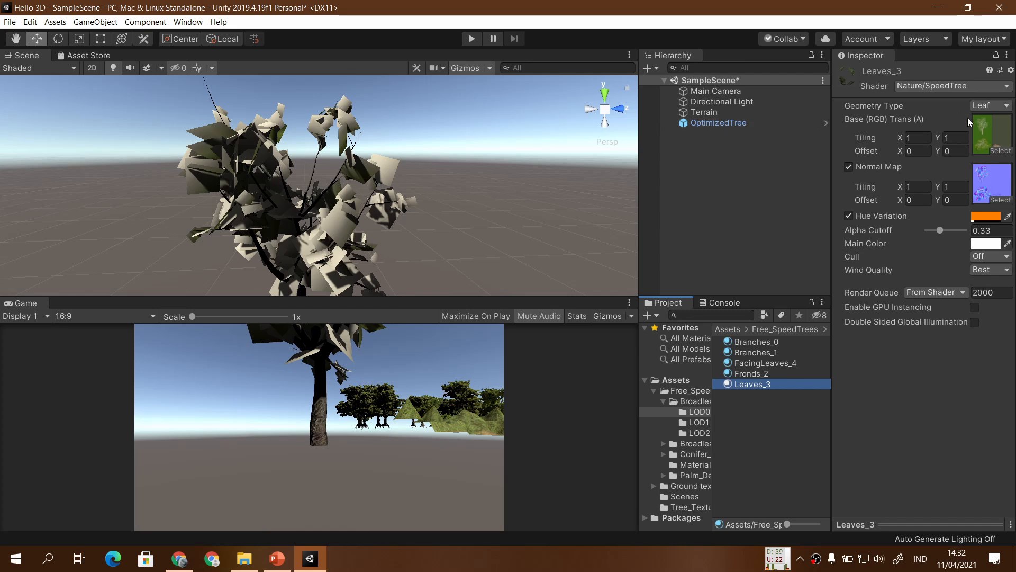
left_click(988, 106)
left_click(972, 157)
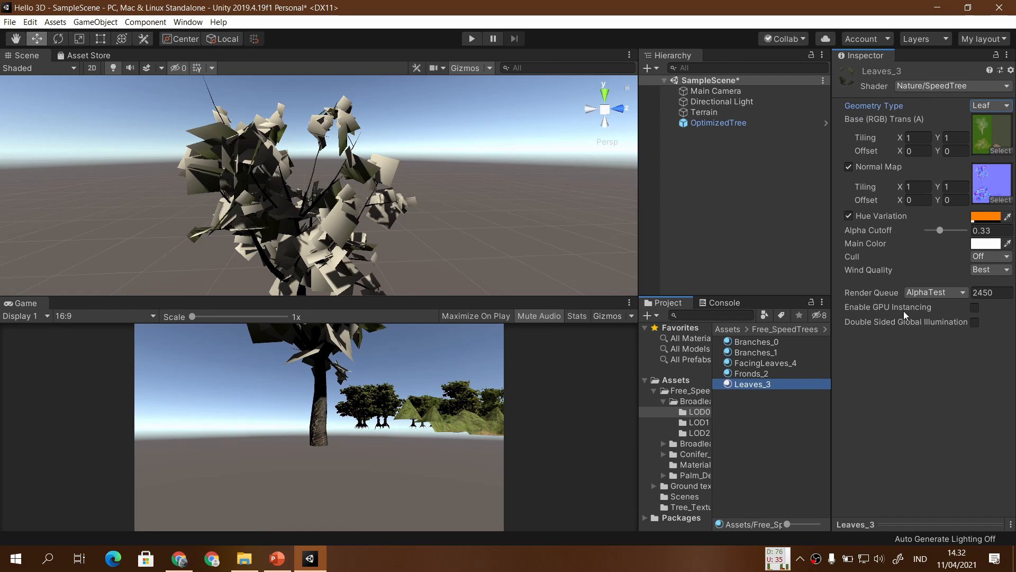
Try again to apply the Nature/Tree Creator Leaves shader to the material of OptimizedTree's leaf group.
left_click(727, 123)
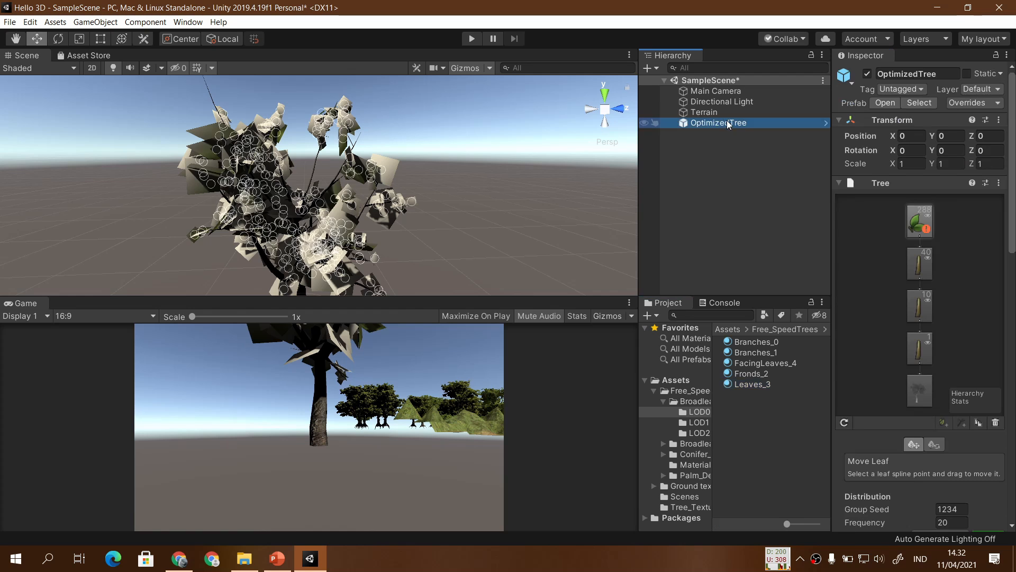
scroll(934, 323, "down", 10)
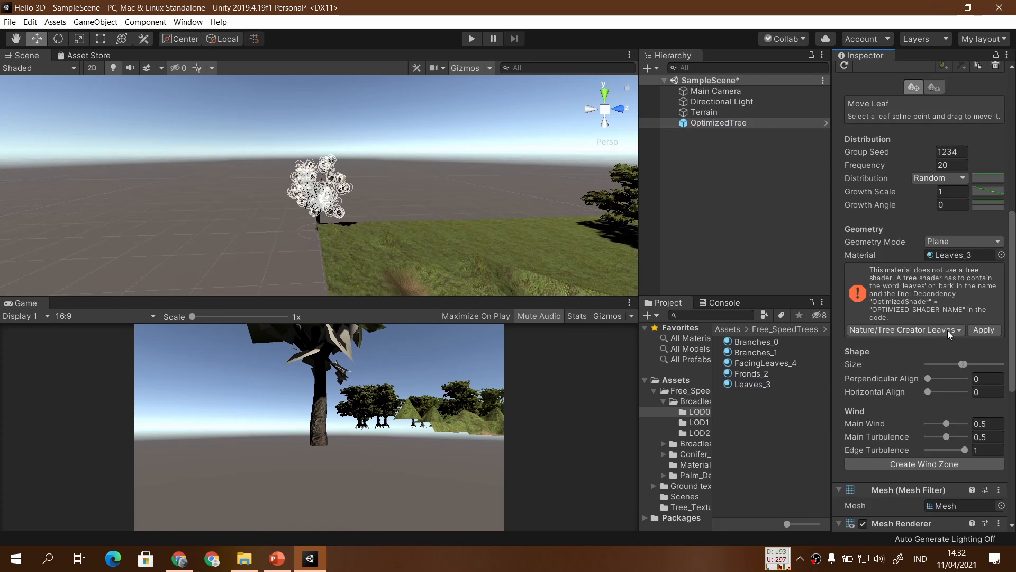
left_click(985, 331)
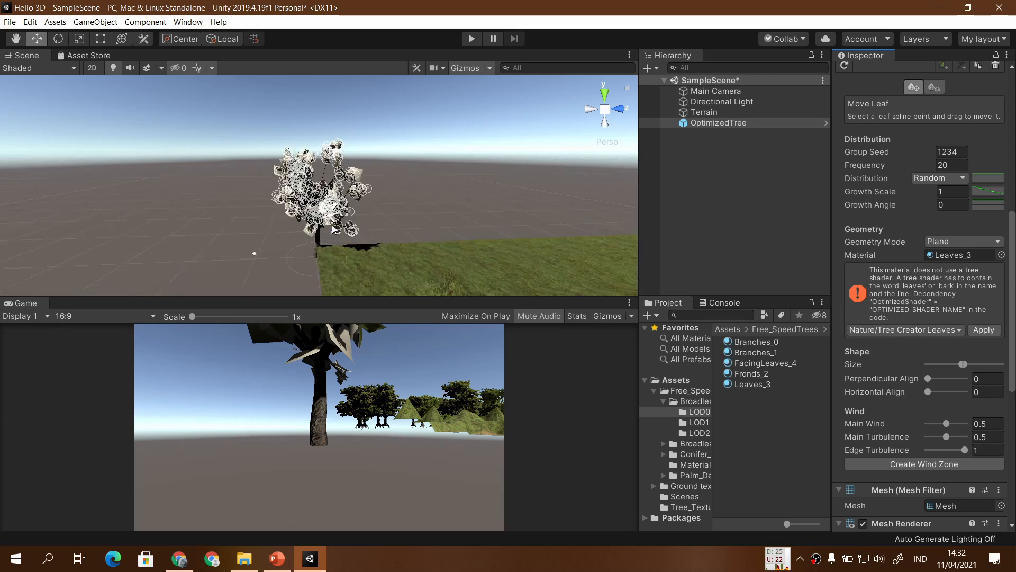
Examine OptimizedTree's trunk, branches and leaves in the scene to judge the applied materials.
scroll(332, 229, "up", 8)
right_click_drag(490, 272, 508, 232)
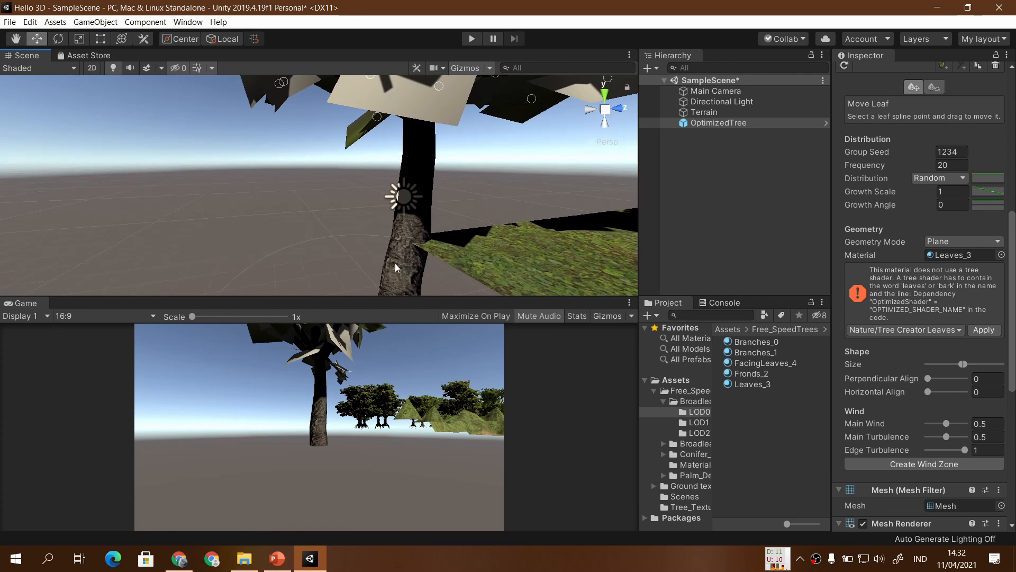
right_click_drag(405, 243, 359, 245)
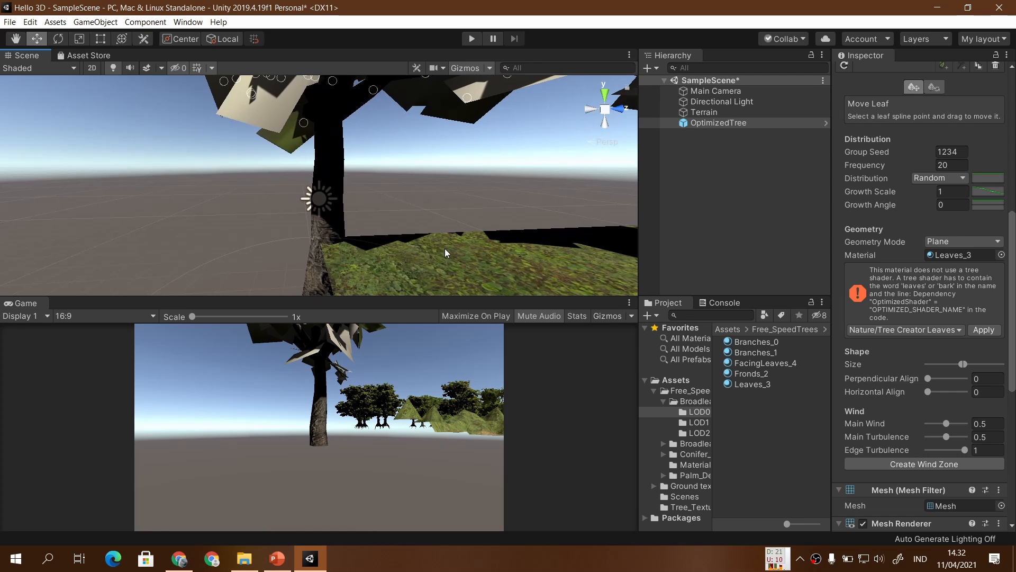
right_click_drag(445, 253, 429, 233)
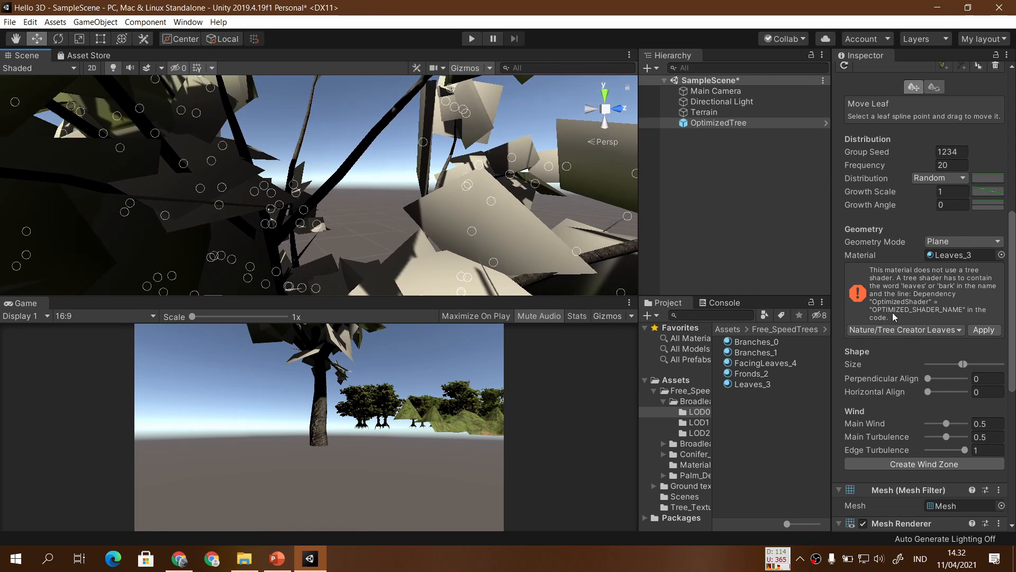
scroll(893, 310, "up", 6)
left_click(919, 227)
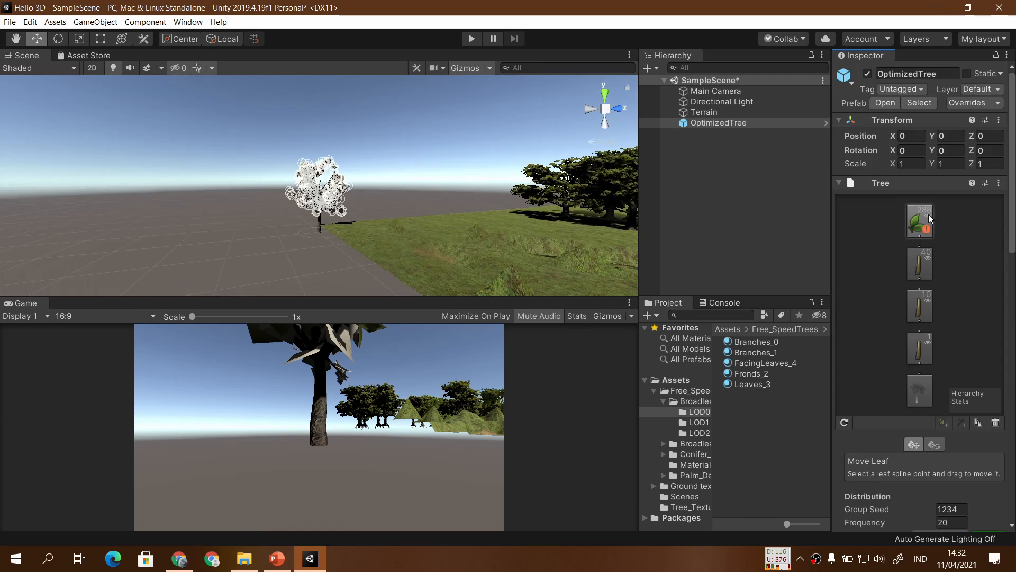
left_click(484, 222)
scroll(395, 202, "up", 5)
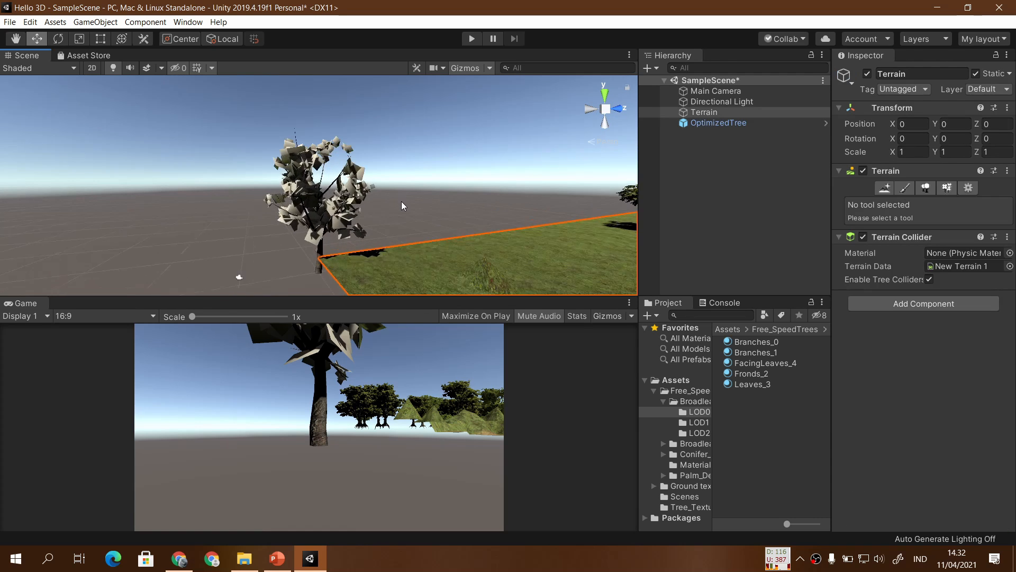
left_click(731, 124)
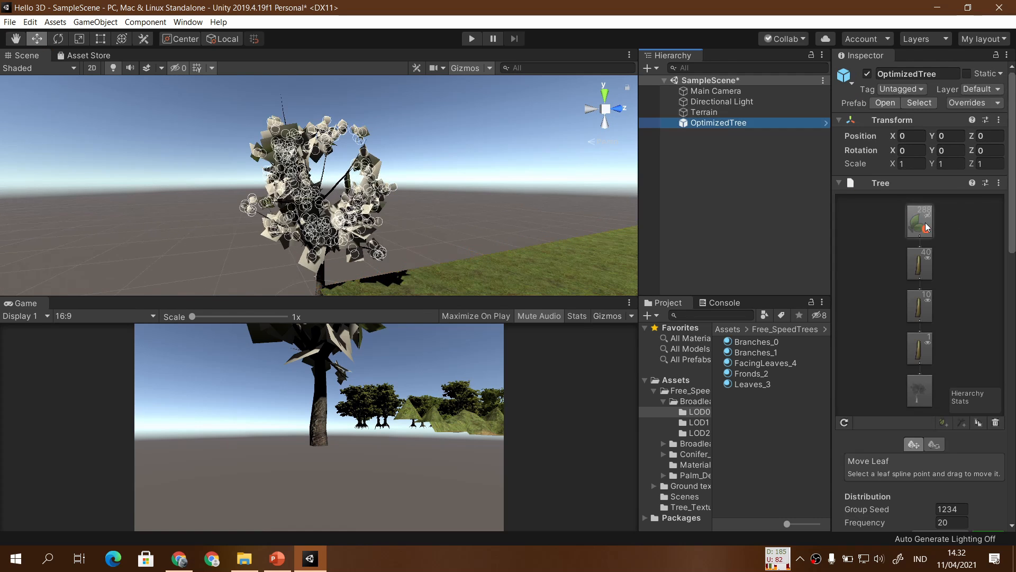
Delete the leaf group from OptimizedTree and view its bare branches up close in the scene.
left_click(926, 217)
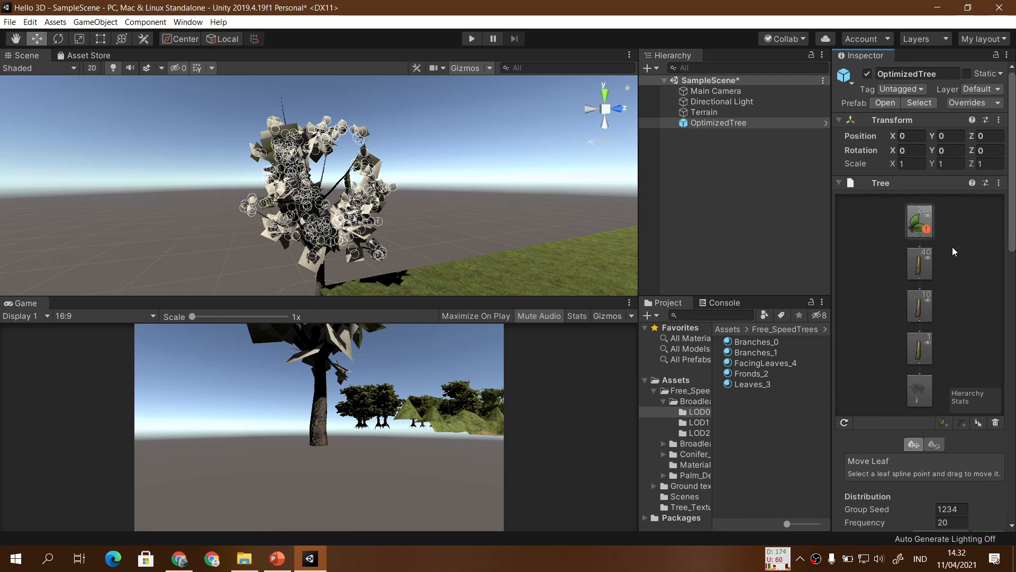
scroll(403, 201, "down", 5)
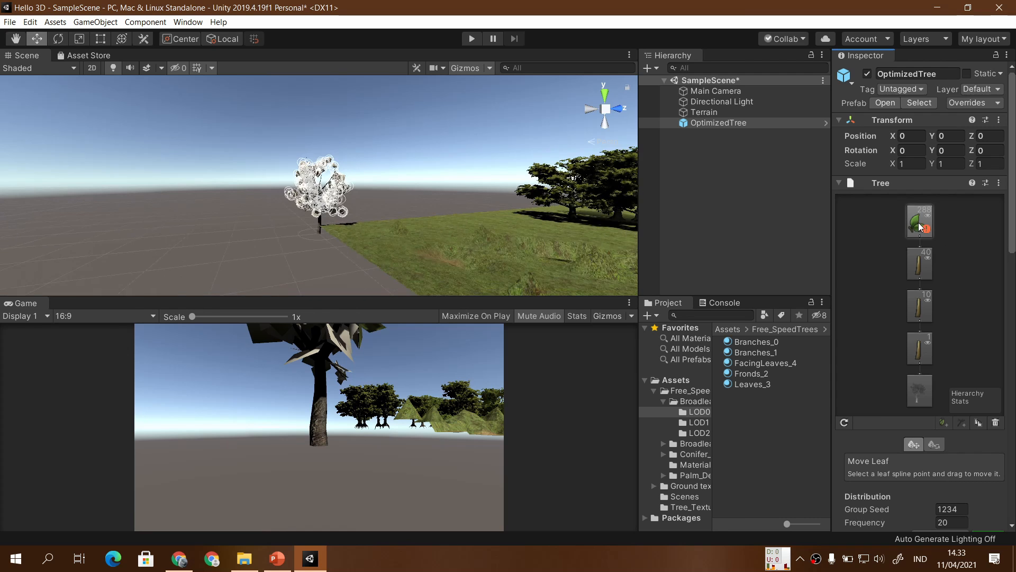
scroll(986, 300, "down", 3)
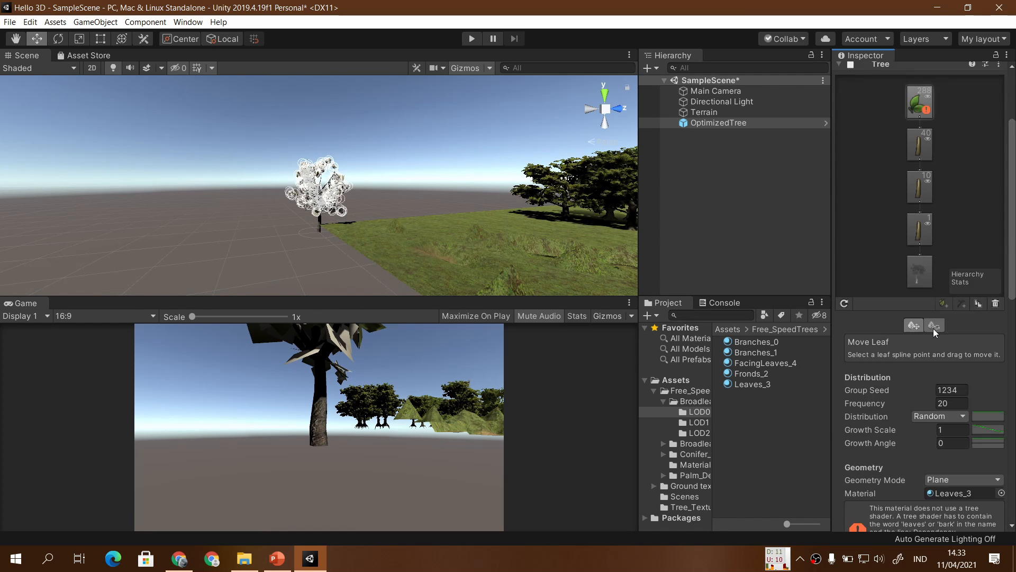
scroll(869, 361, "down", 2)
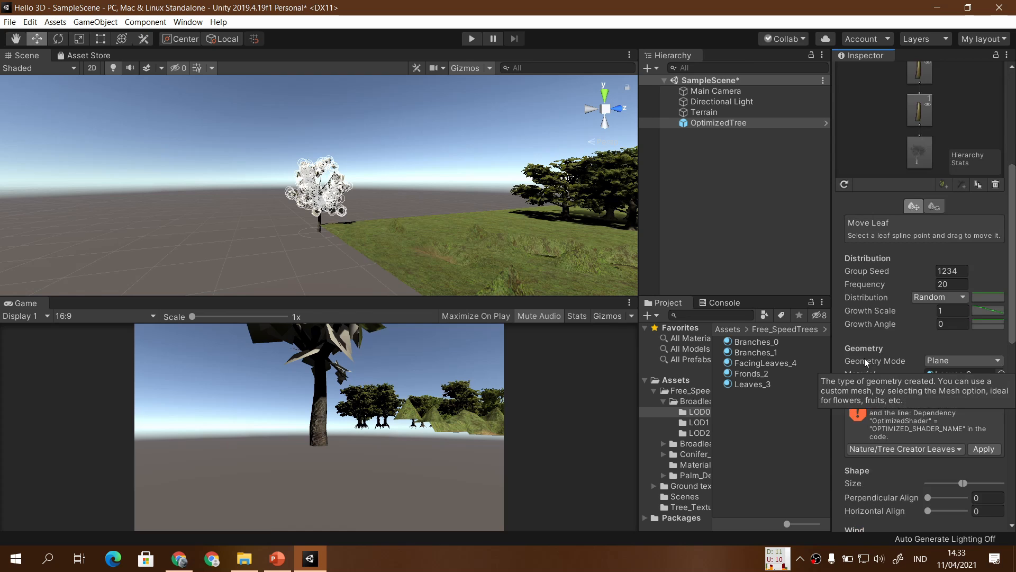
scroll(890, 322, "up", 5)
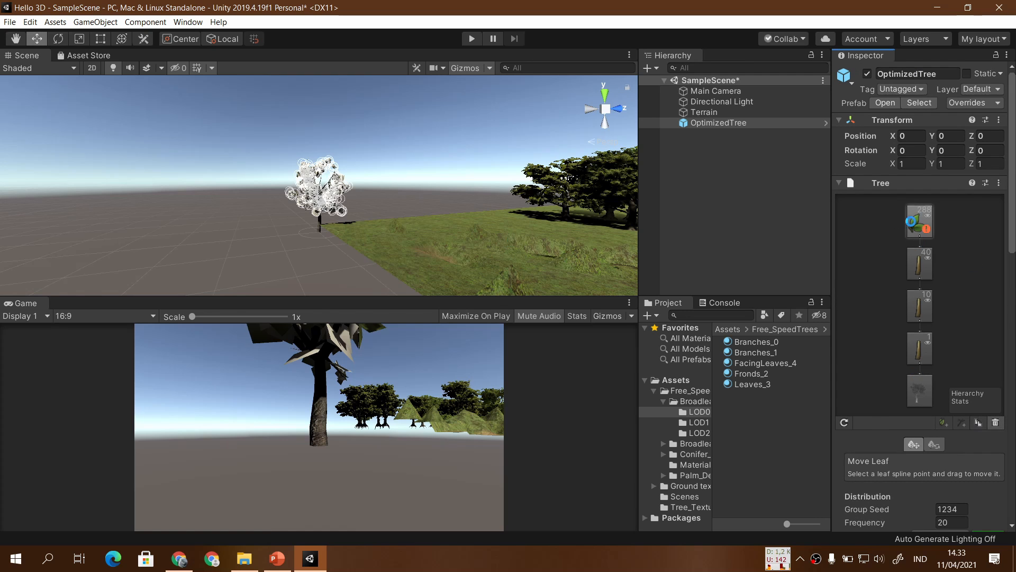
key("Delete")
left_click(383, 212)
scroll(383, 213, "up", 10)
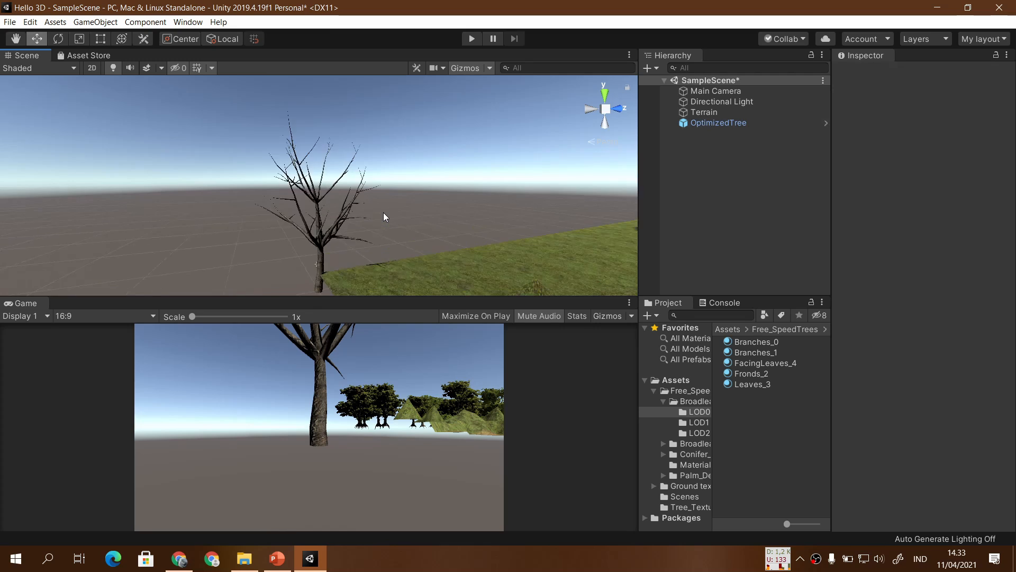
right_click_drag(383, 223, 342, 252)
key("s")
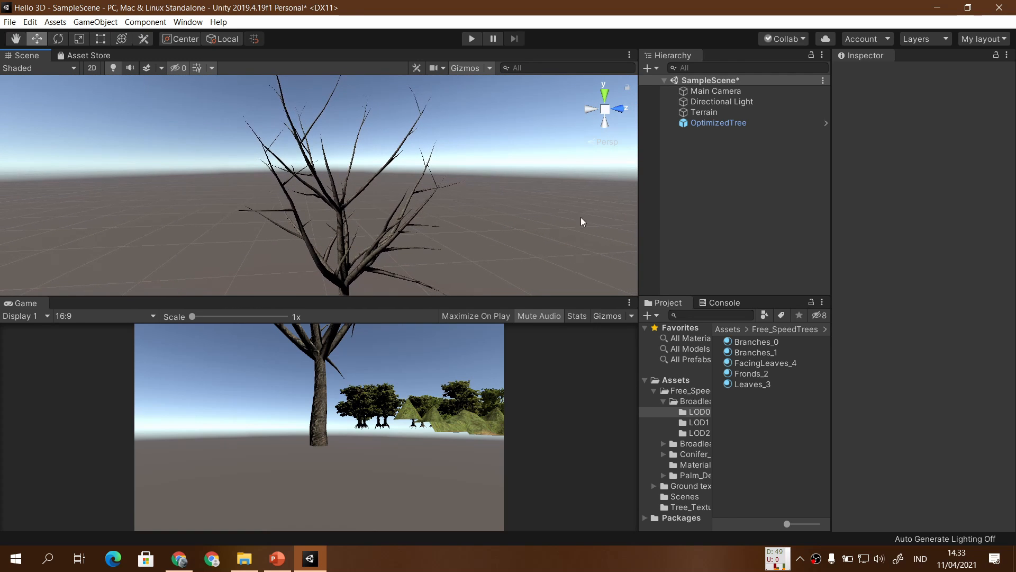
Add a new leaf group to OptimizedTree's outermost branch group.
left_click(741, 123)
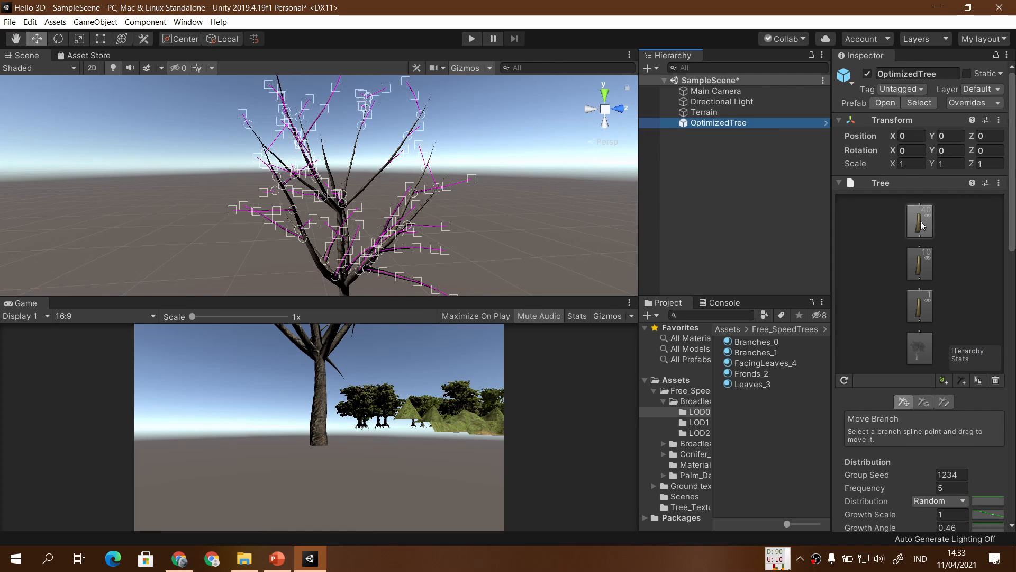
left_click(920, 220)
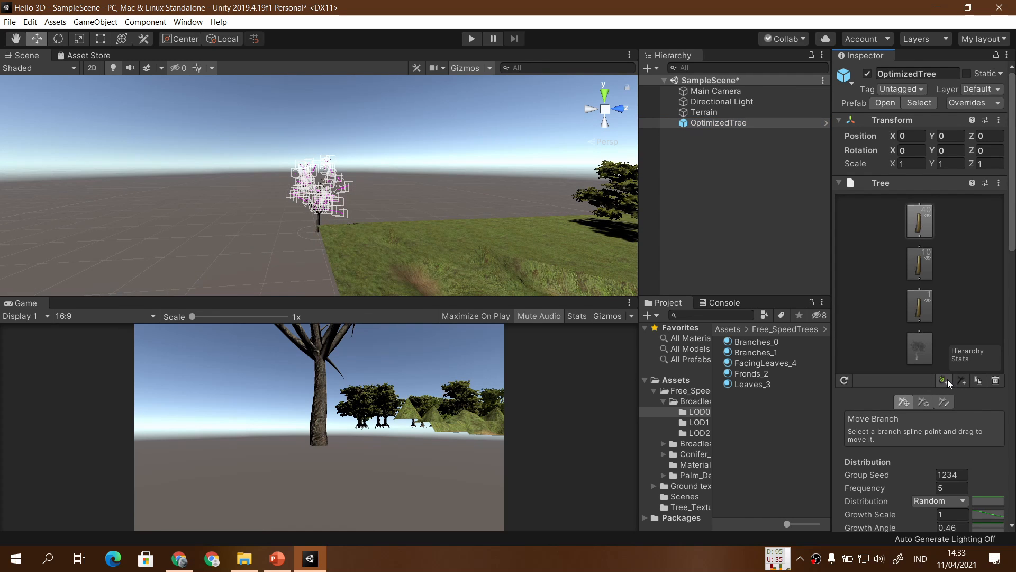
left_click(945, 380)
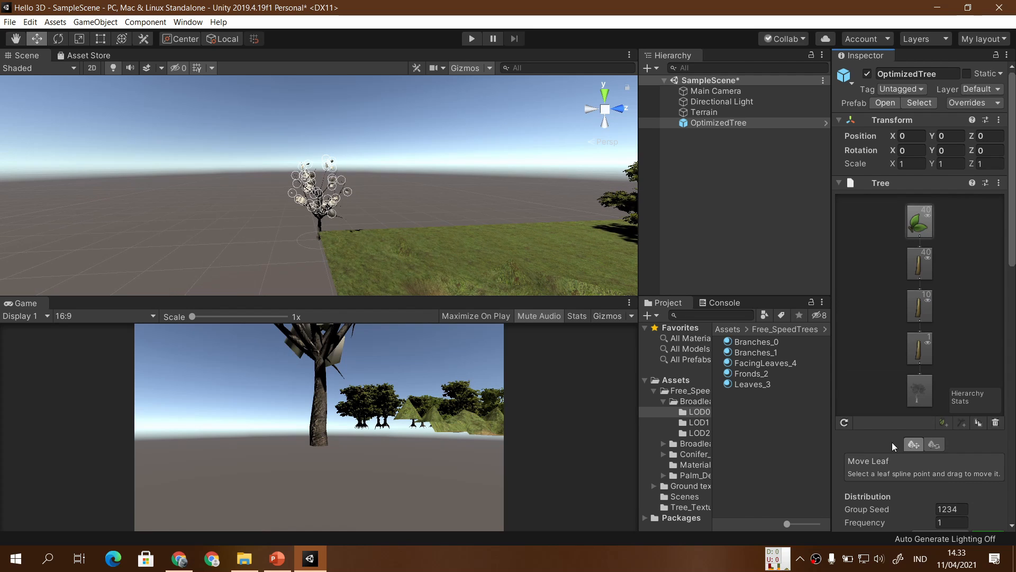
Set the new leaf group's Frequency to 40.
scroll(923, 476, "down", 5)
left_click(950, 403)
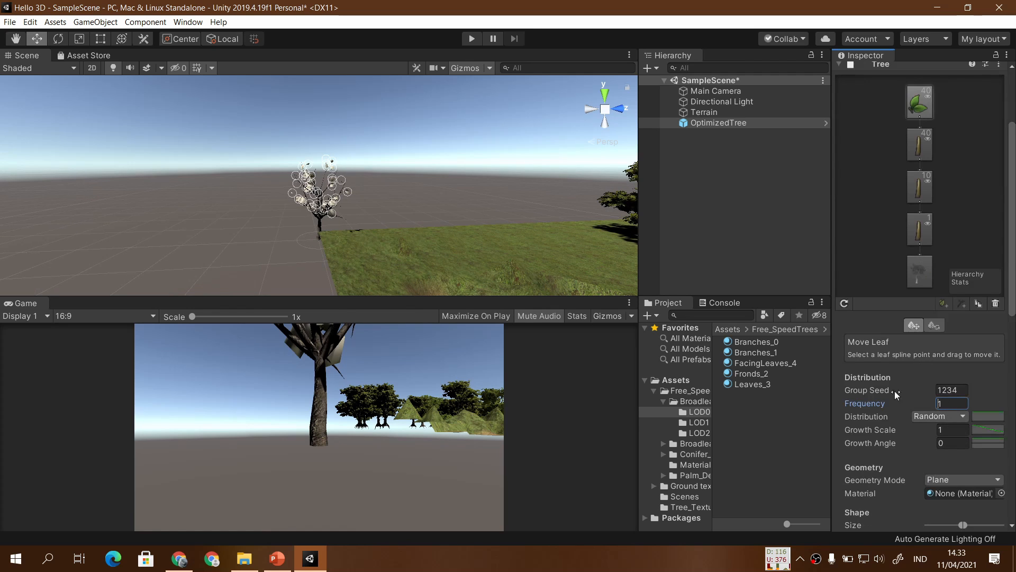
type("1")
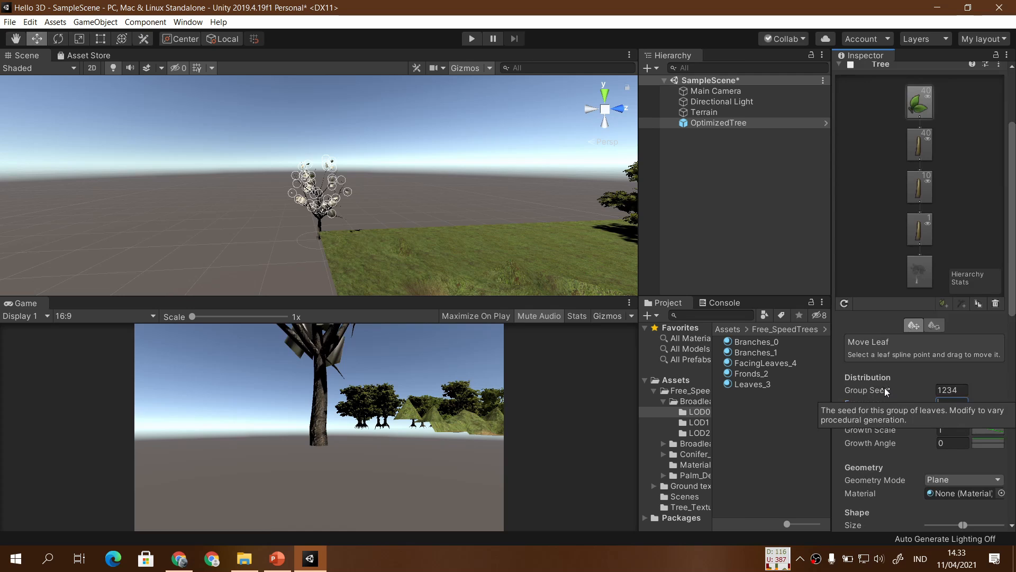
type("0")
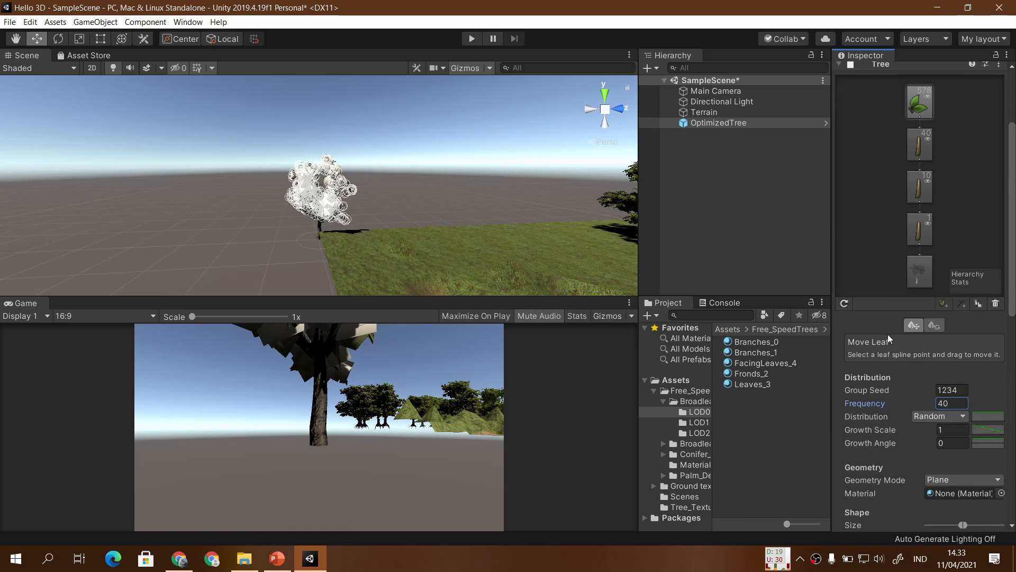
Check the leaf group's available Geometry Mode options, keep Plane, and set its Frequency back to 1.
scroll(888, 333, "down", 10)
left_click(979, 242)
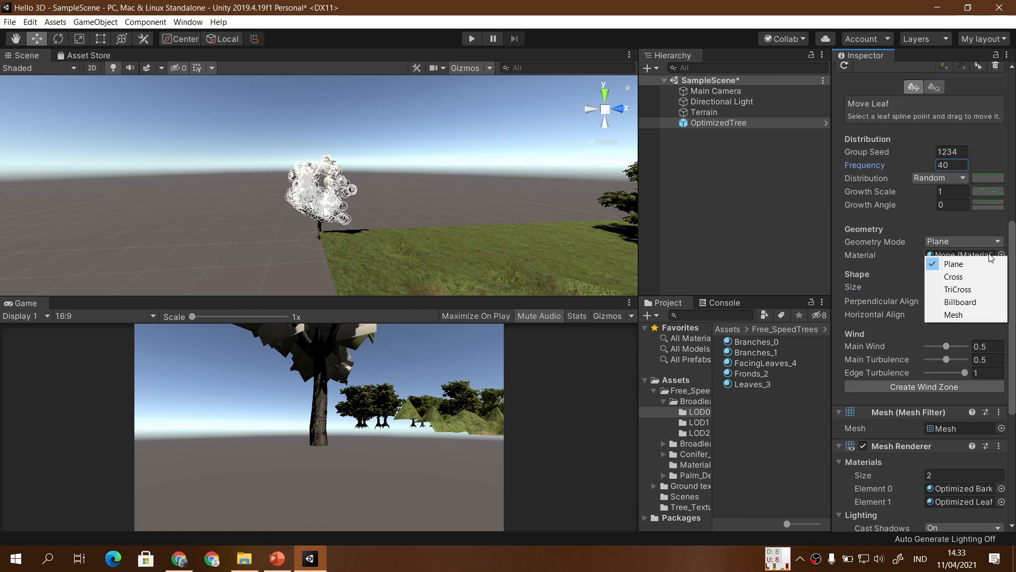
left_click(977, 242)
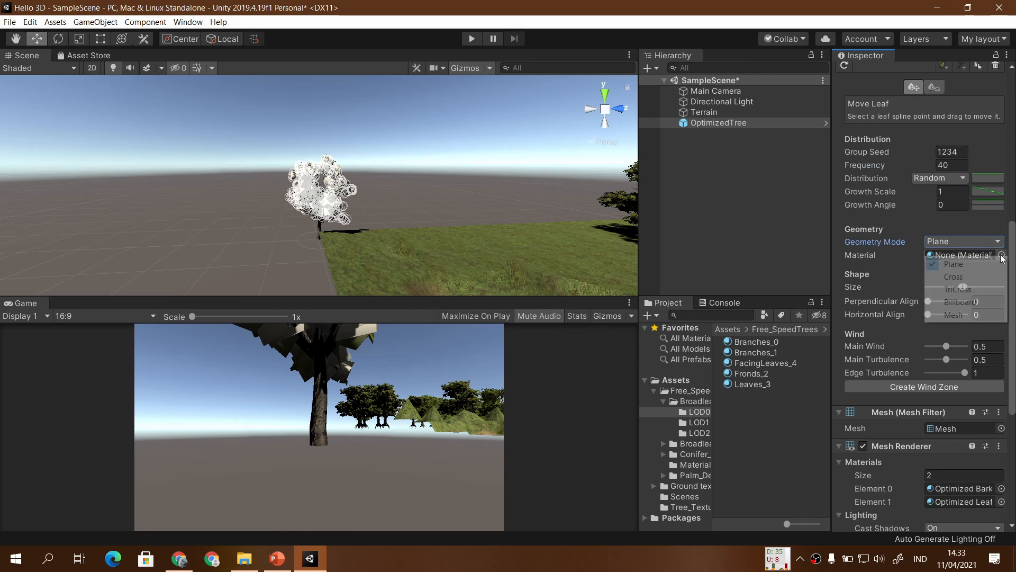
left_click(984, 241)
left_click(886, 258)
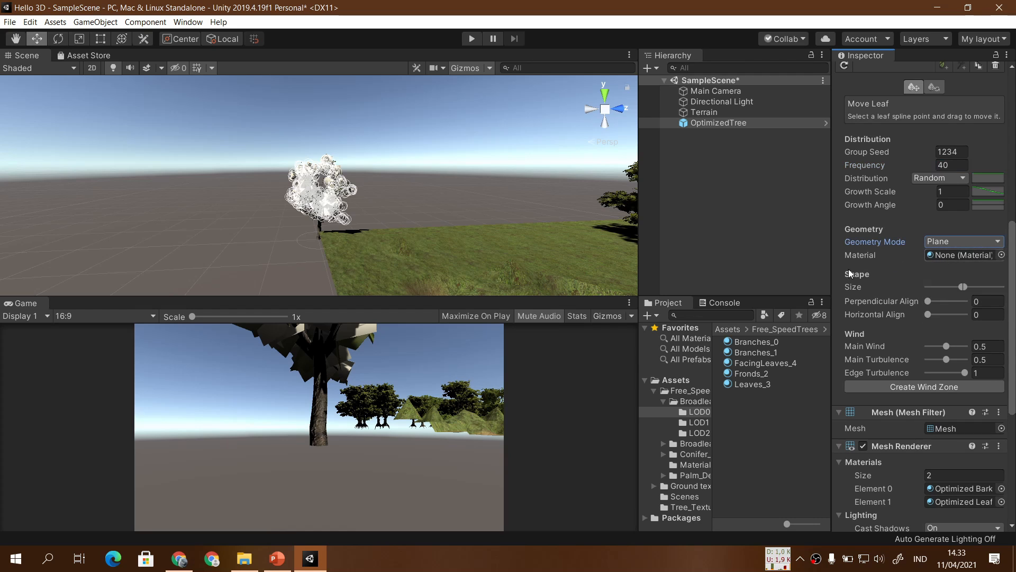
left_click(950, 166)
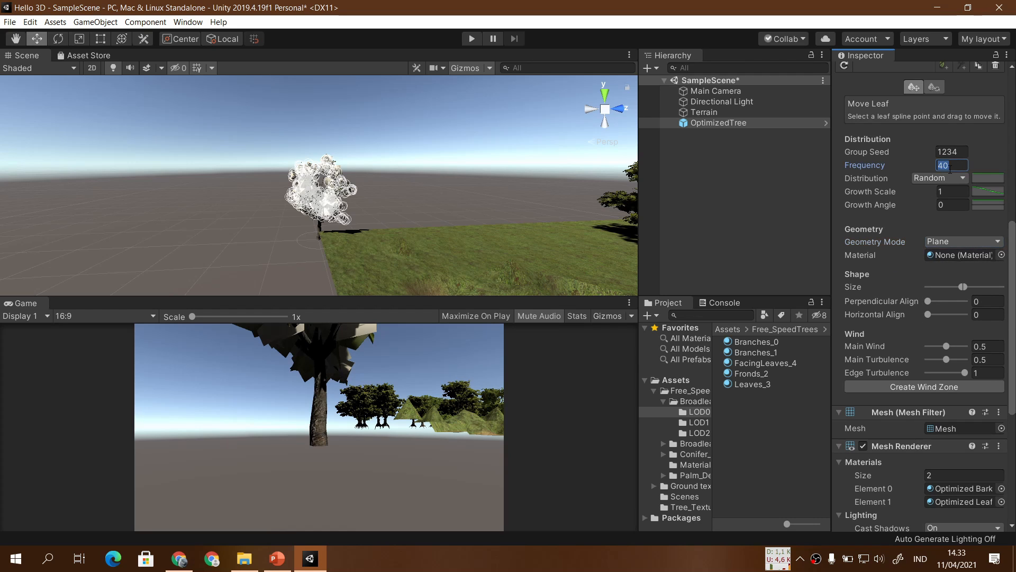
type("1")
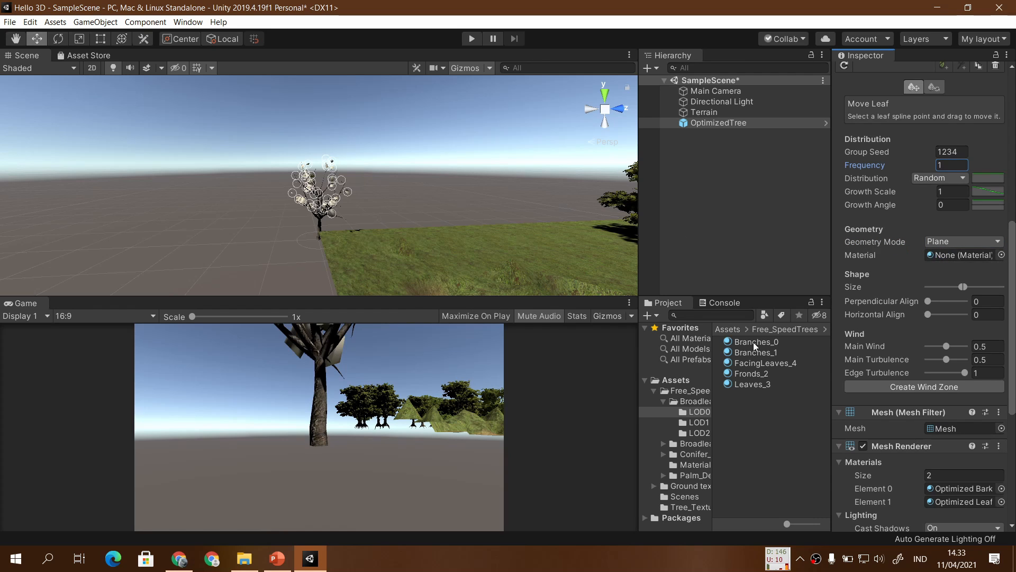
Assign the Leaves_3 material from the Free_SpeedTrees LOD0 folder to OptimizedTree's new leaf group.
left_click(756, 384)
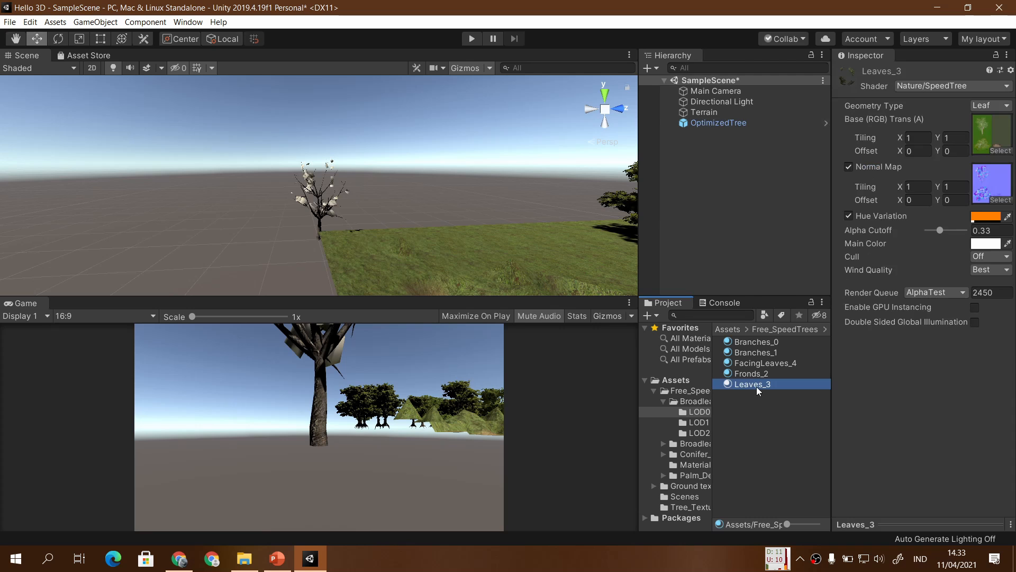
left_click(723, 123)
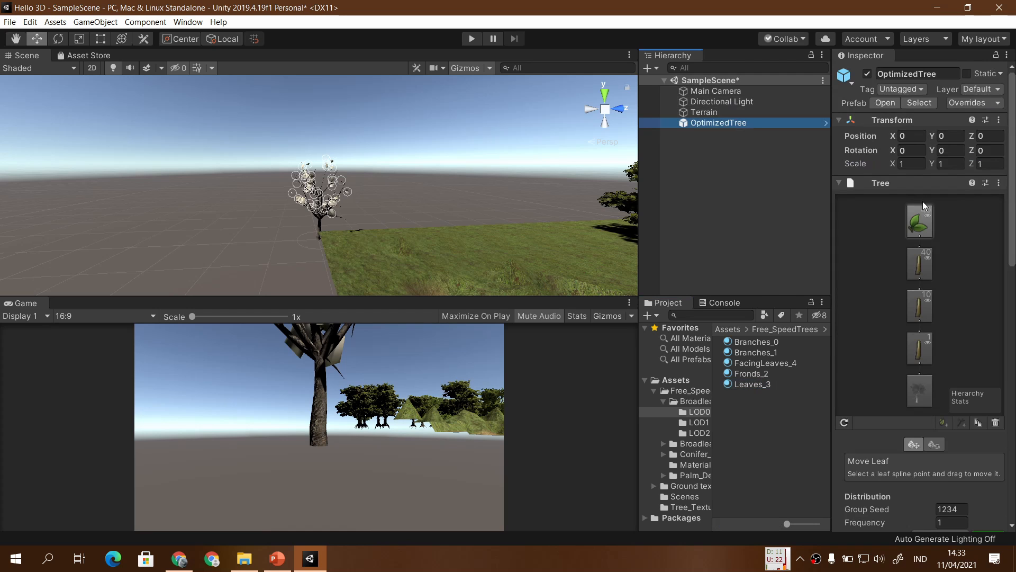
left_click(917, 228)
scroll(904, 260, "down", 5)
scroll(910, 257, "up", 5)
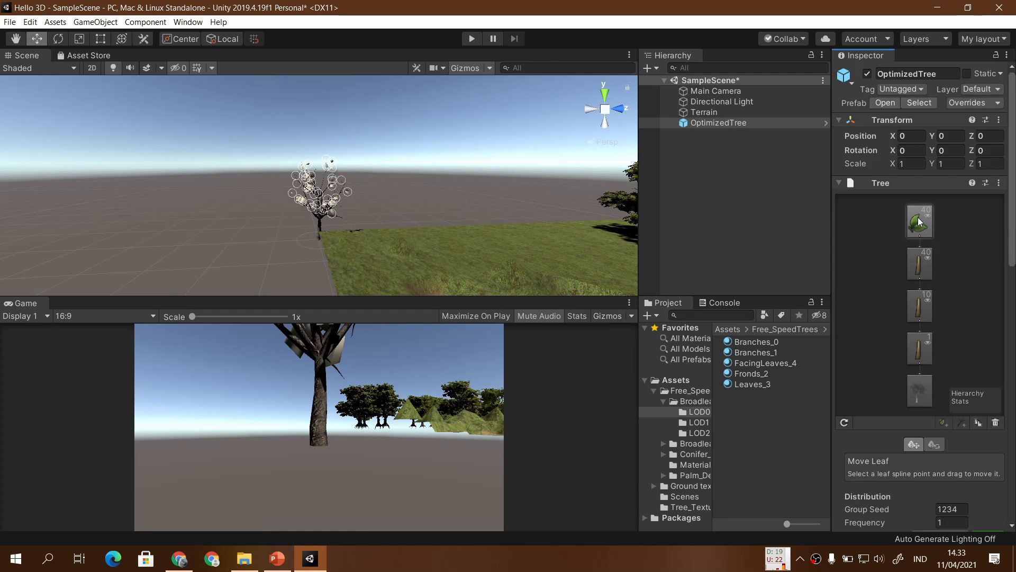
scroll(933, 324, "down", 10)
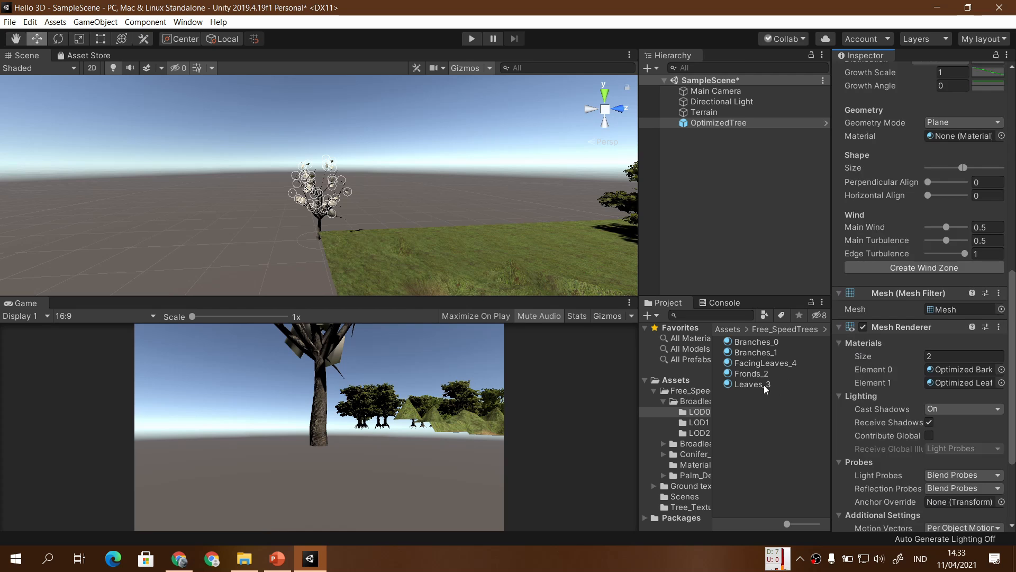
left_click_drag(758, 385, 965, 136)
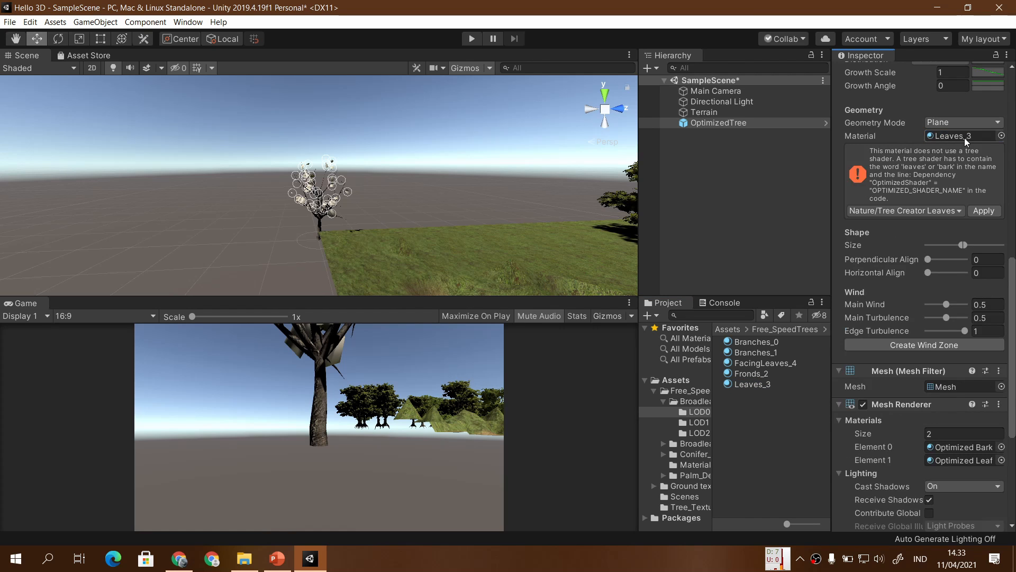
Try to apply the Nature/Tree Creator Leaves shader to the new leaf group's Leaves_3 material.
left_click(983, 210)
scroll(976, 265, "down", 3)
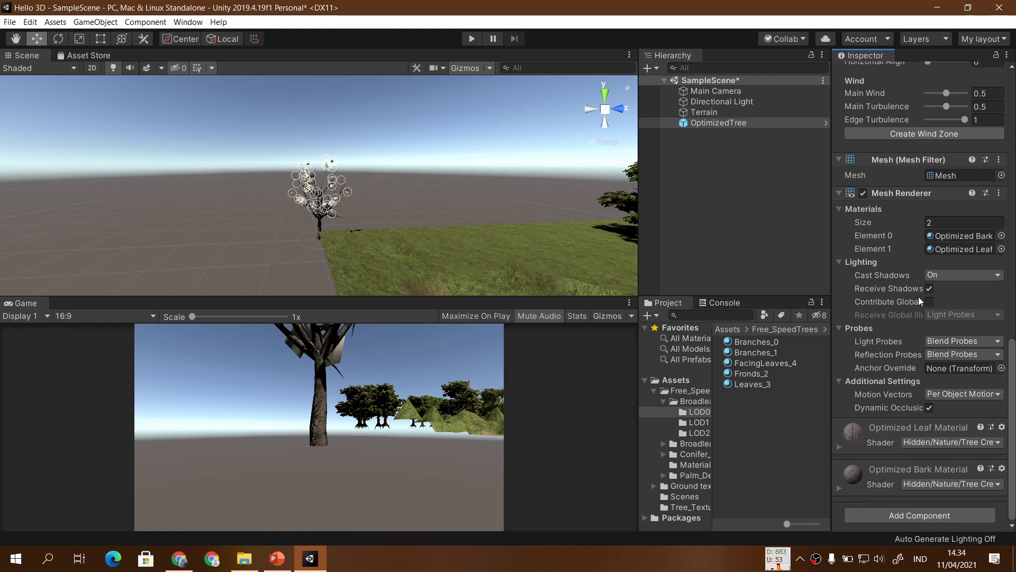
scroll(897, 302, "up", 10)
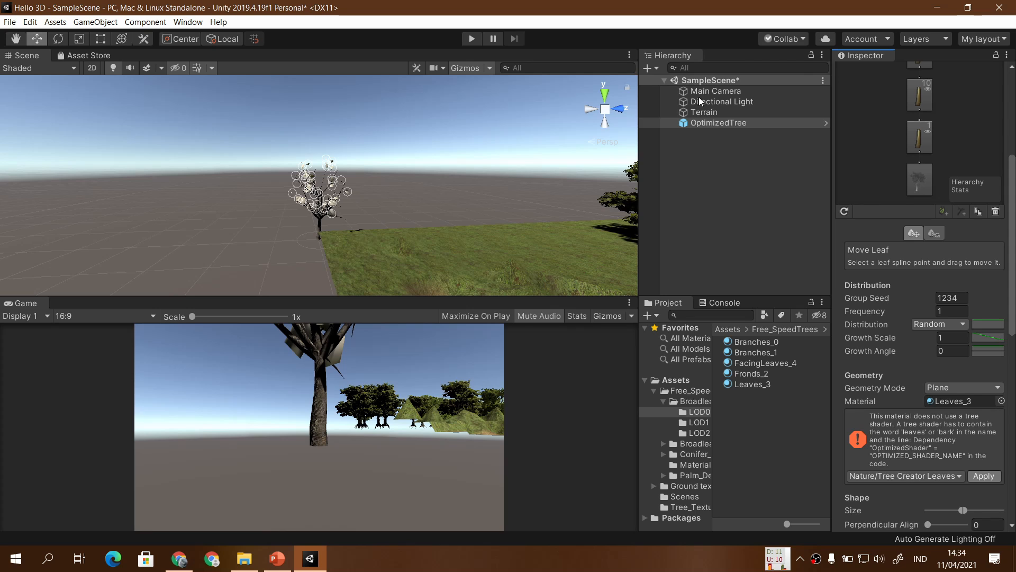
Switch to the PowerPoint slide show and advance to the Wind Zone section slide.
left_click(277, 559)
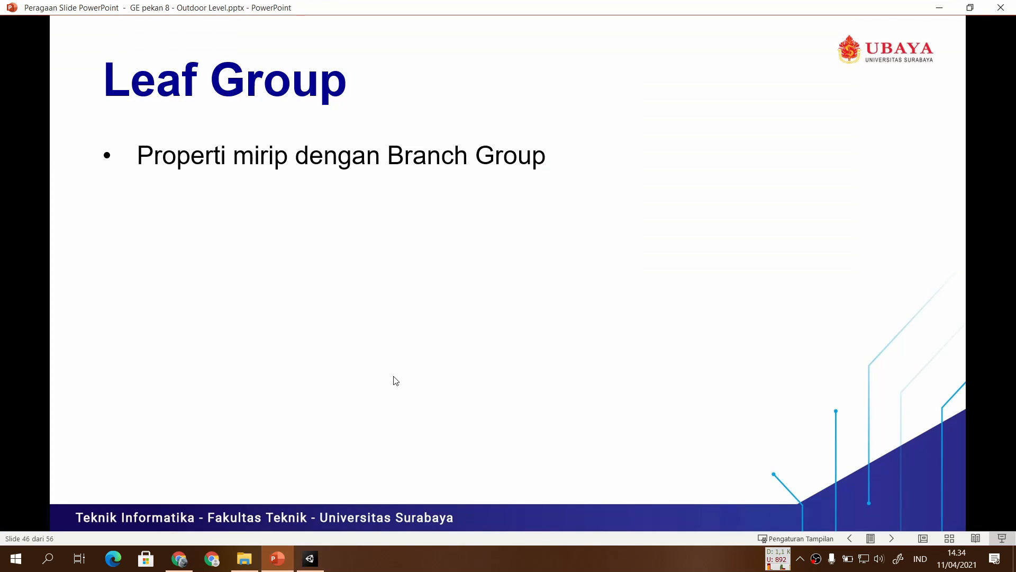
left_click(394, 379)
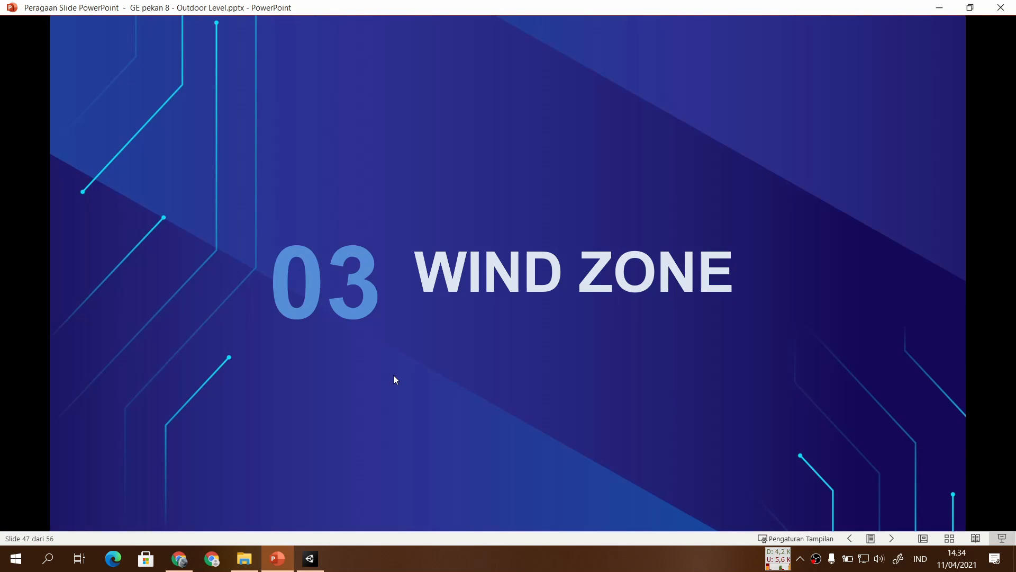